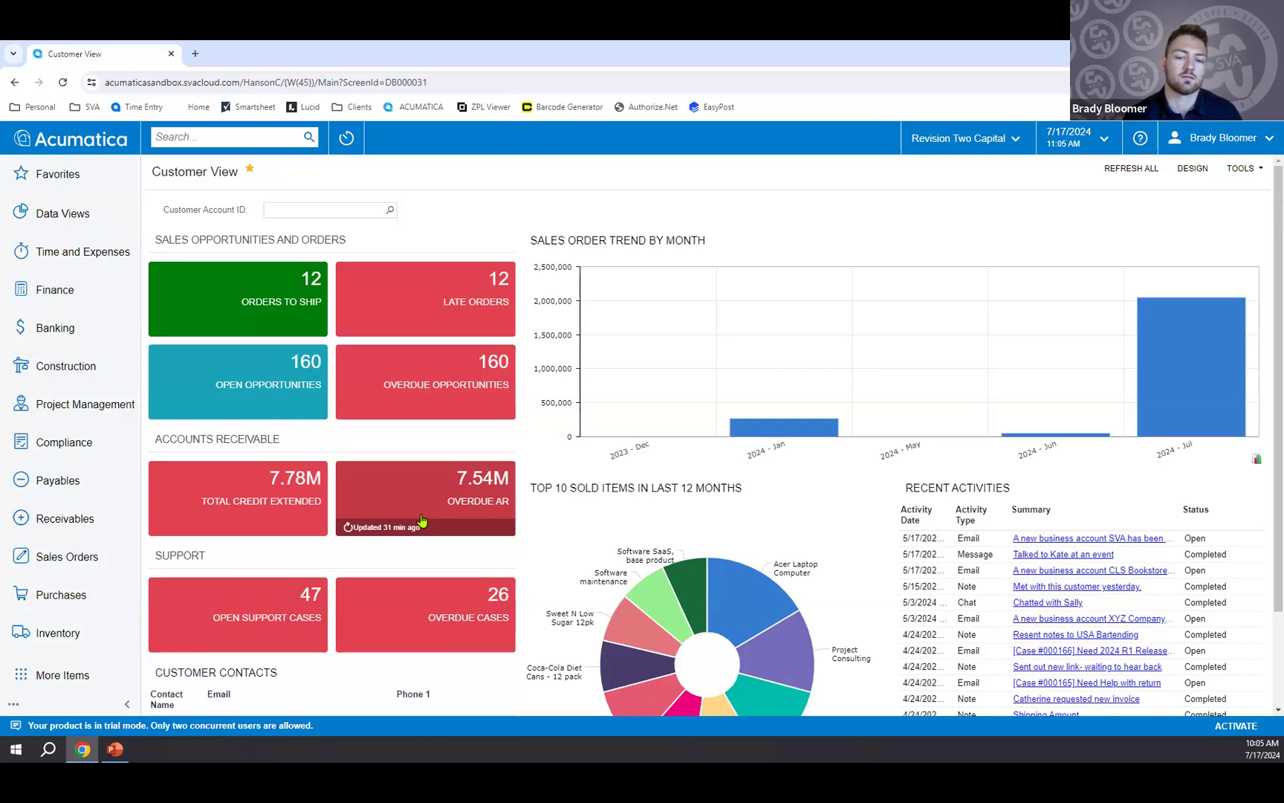
Open the records behind the Top 10 Sold Items in Last 12 Months chart and view the remaining columns of Invoiced Items.
scroll(669, 520, "down", 2)
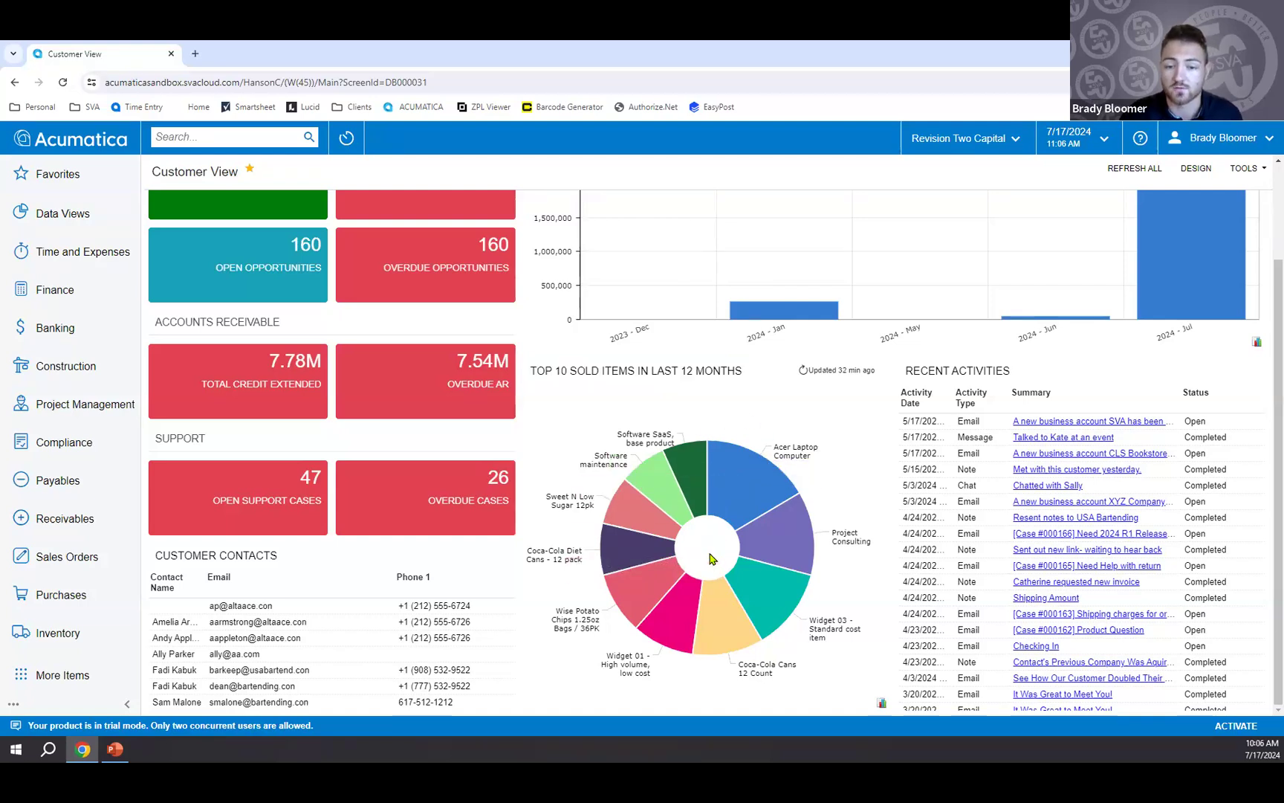
left_click(706, 375)
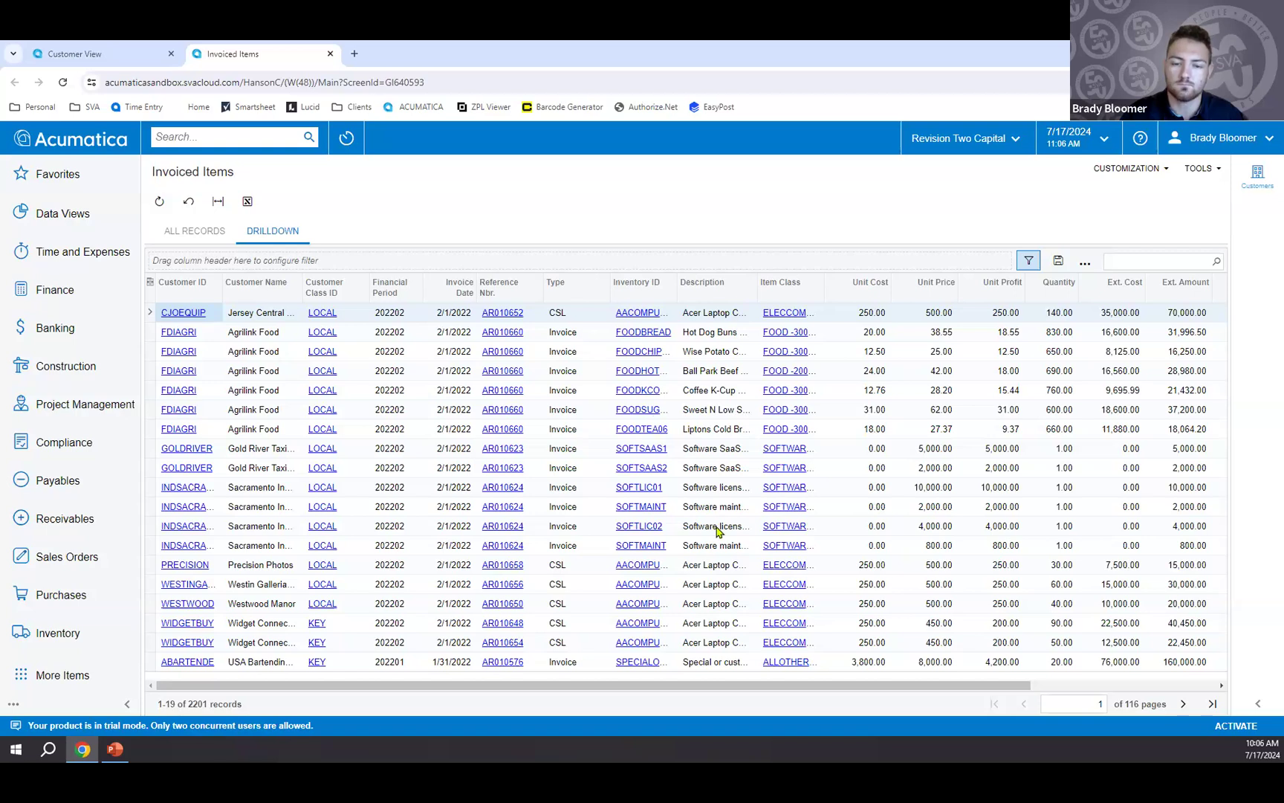
left_click_drag(736, 690, 941, 679)
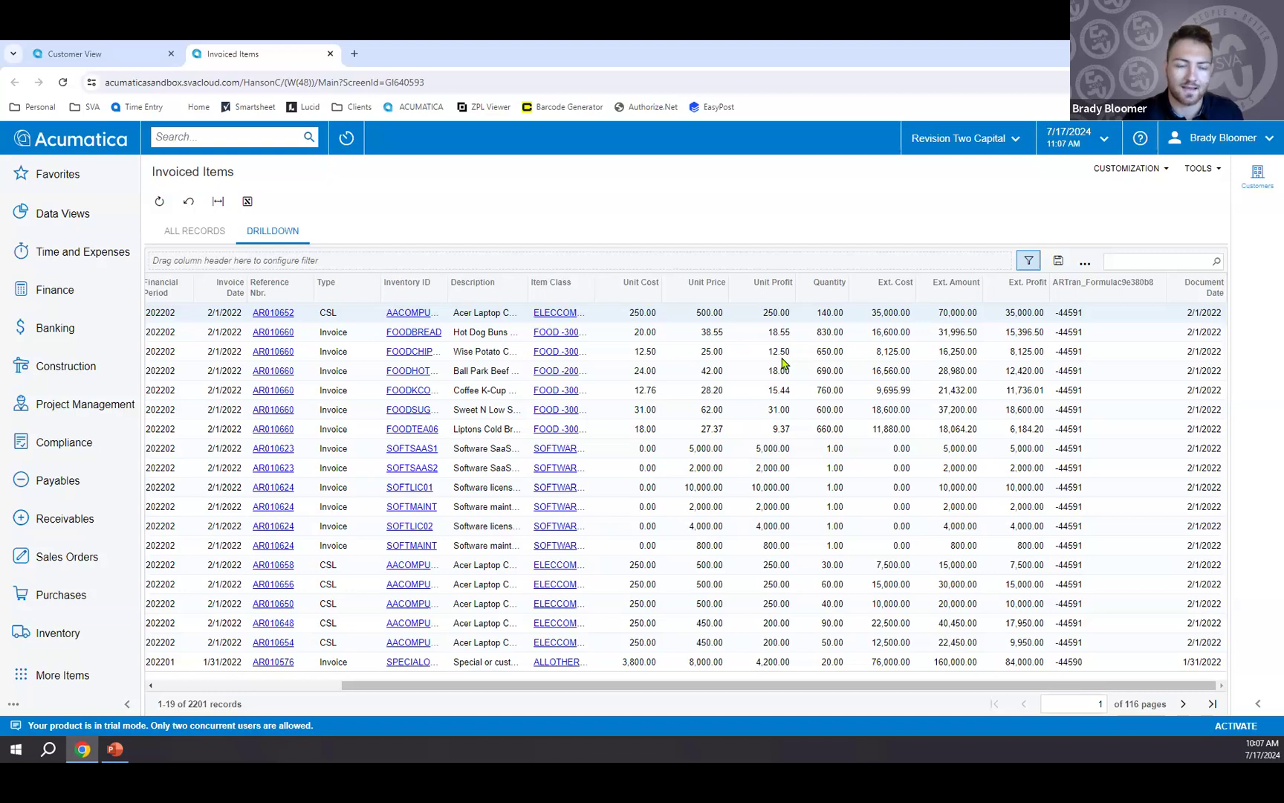
Open the Invoiced Items generic inquiry for editing and review its table relations and results grid fields.
left_click(1128, 181)
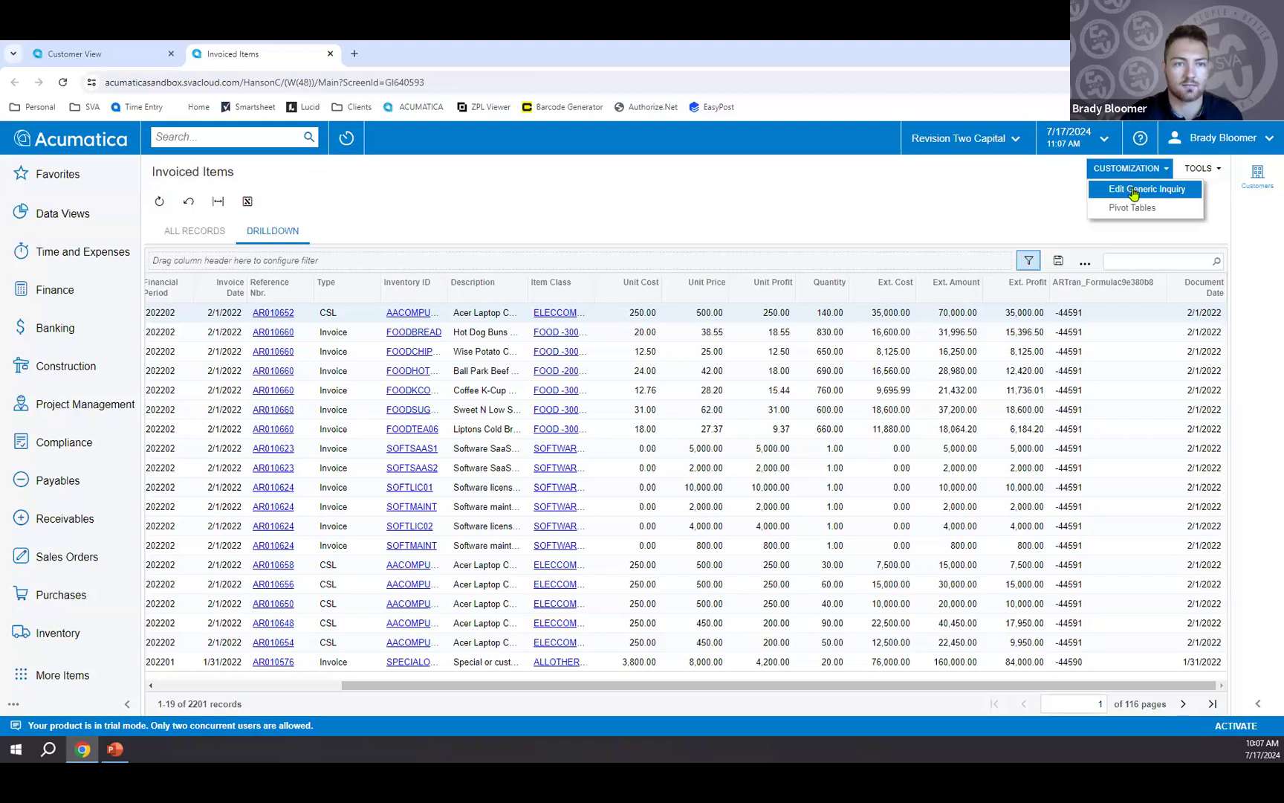
left_click(1133, 192)
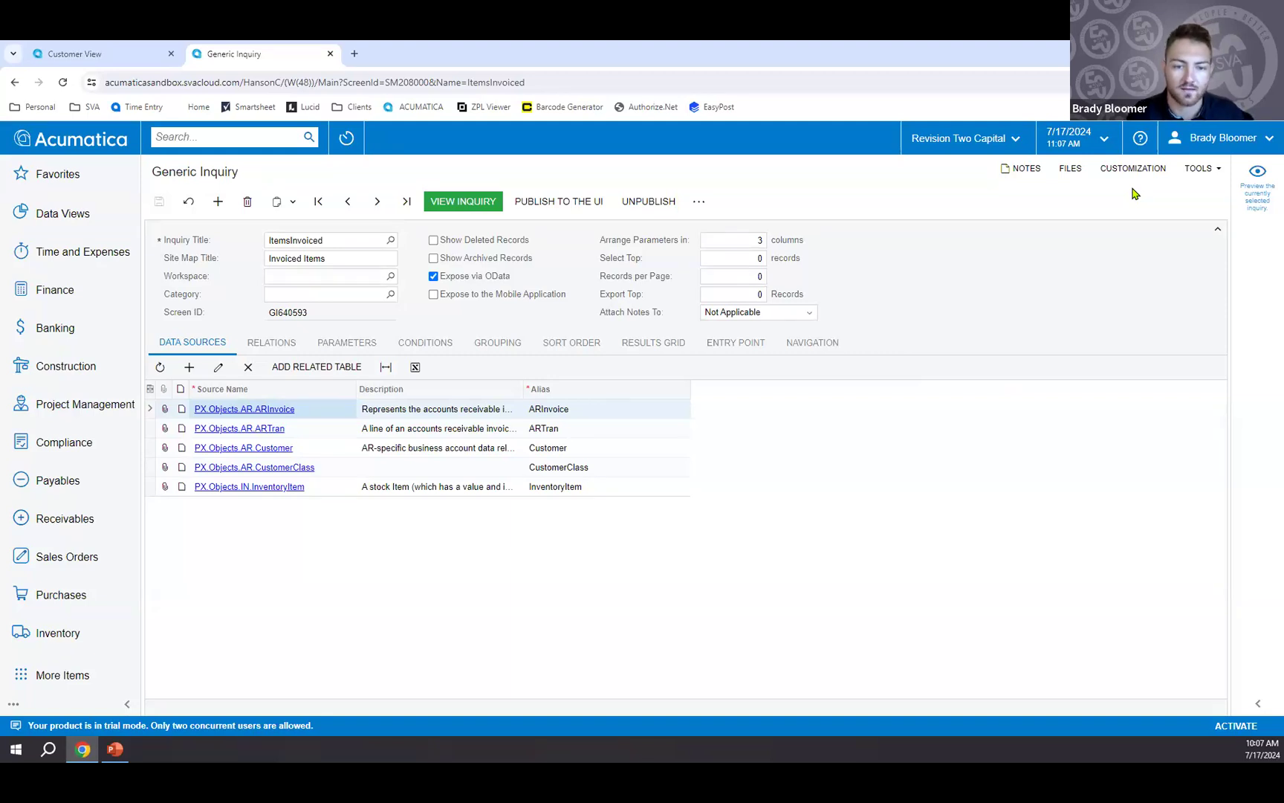
left_click(279, 349)
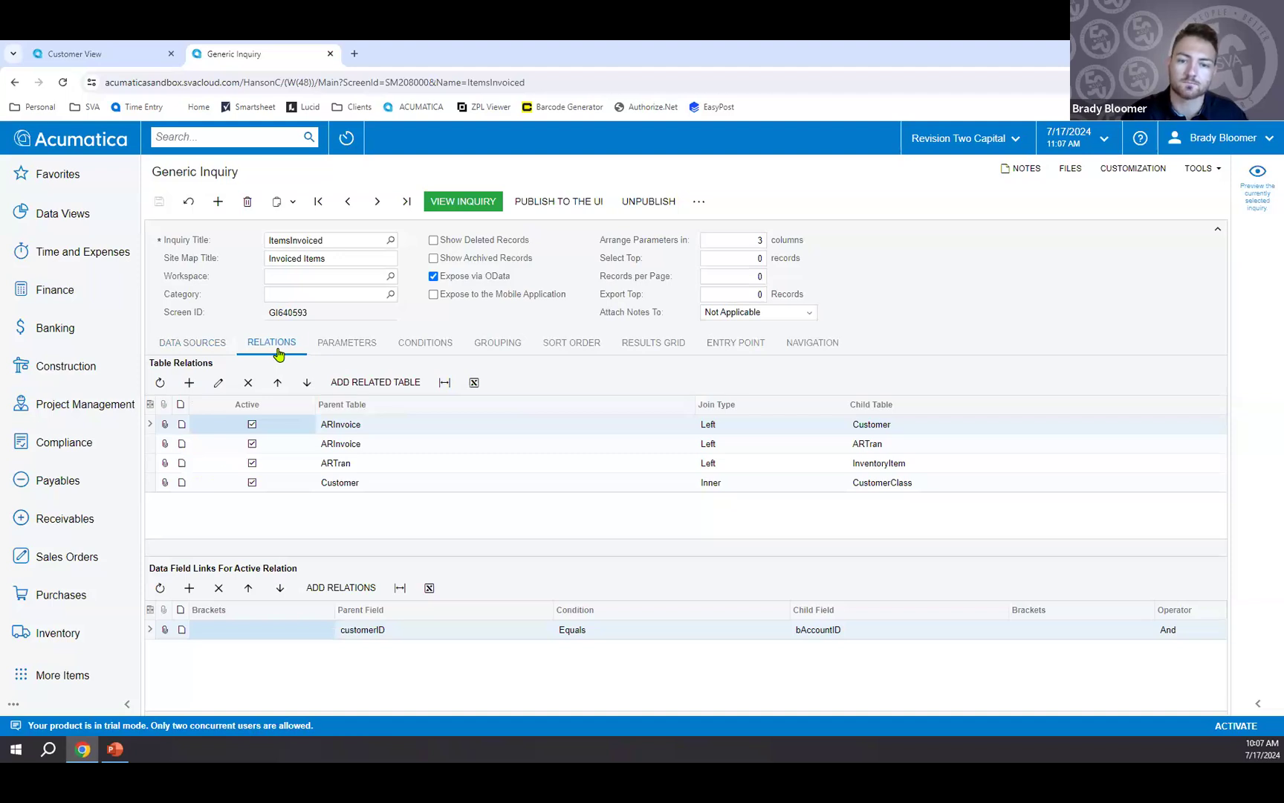
left_click(638, 354)
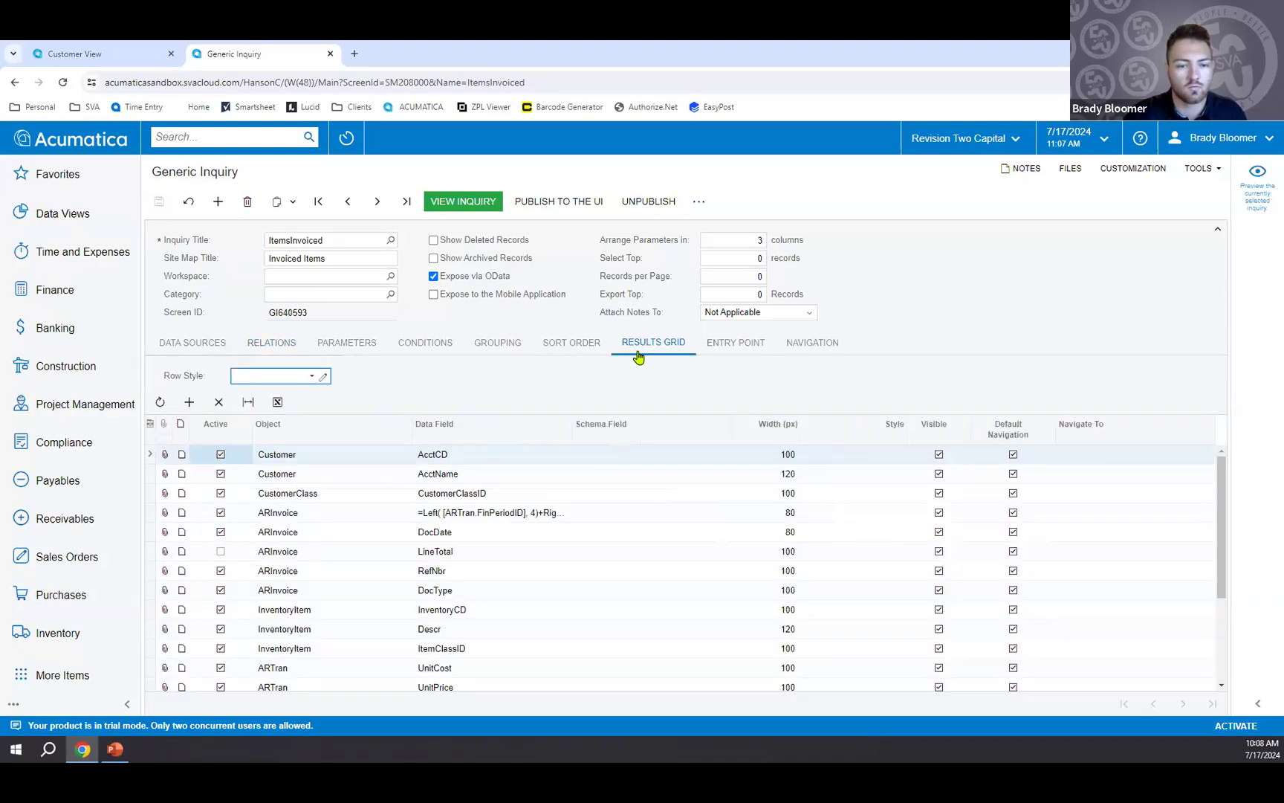
scroll(510, 542, "down", 2)
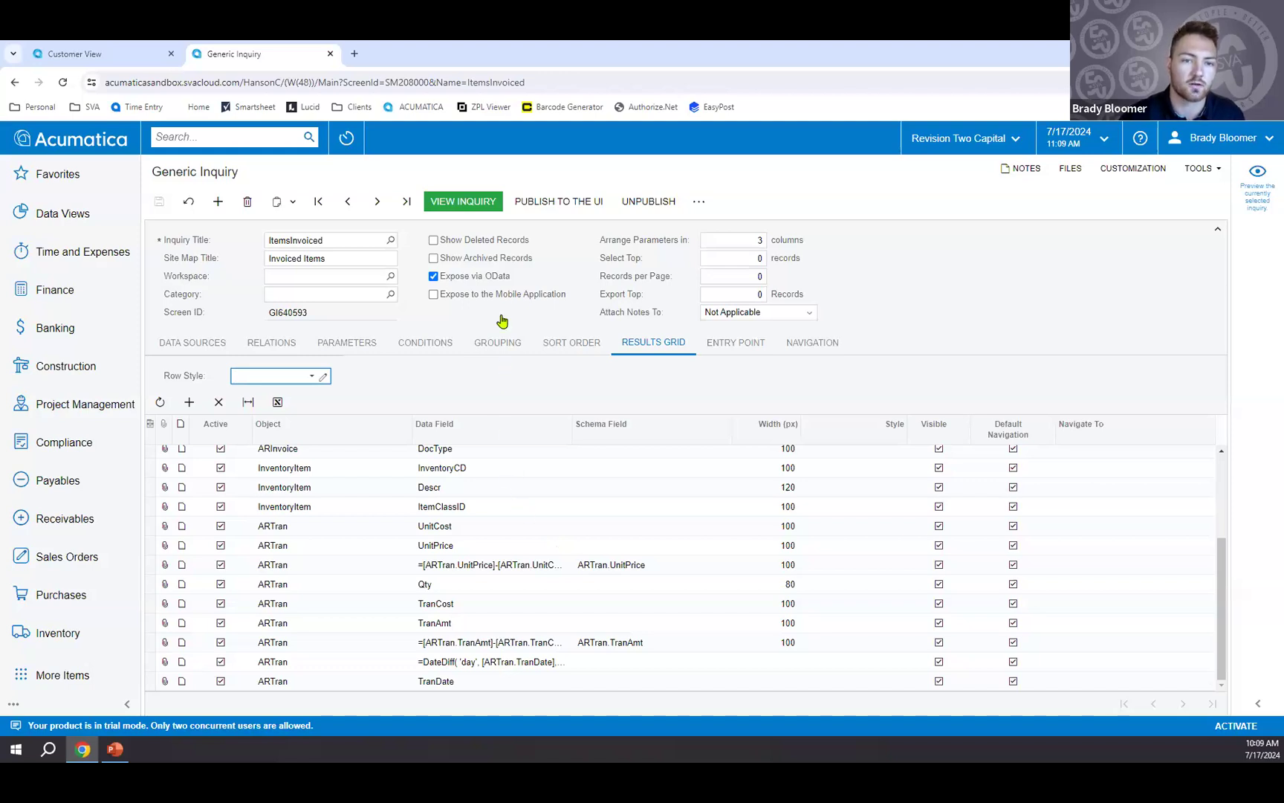
View the inquiry's results and open the address details of the first listed New York Medical invoice.
left_click(476, 209)
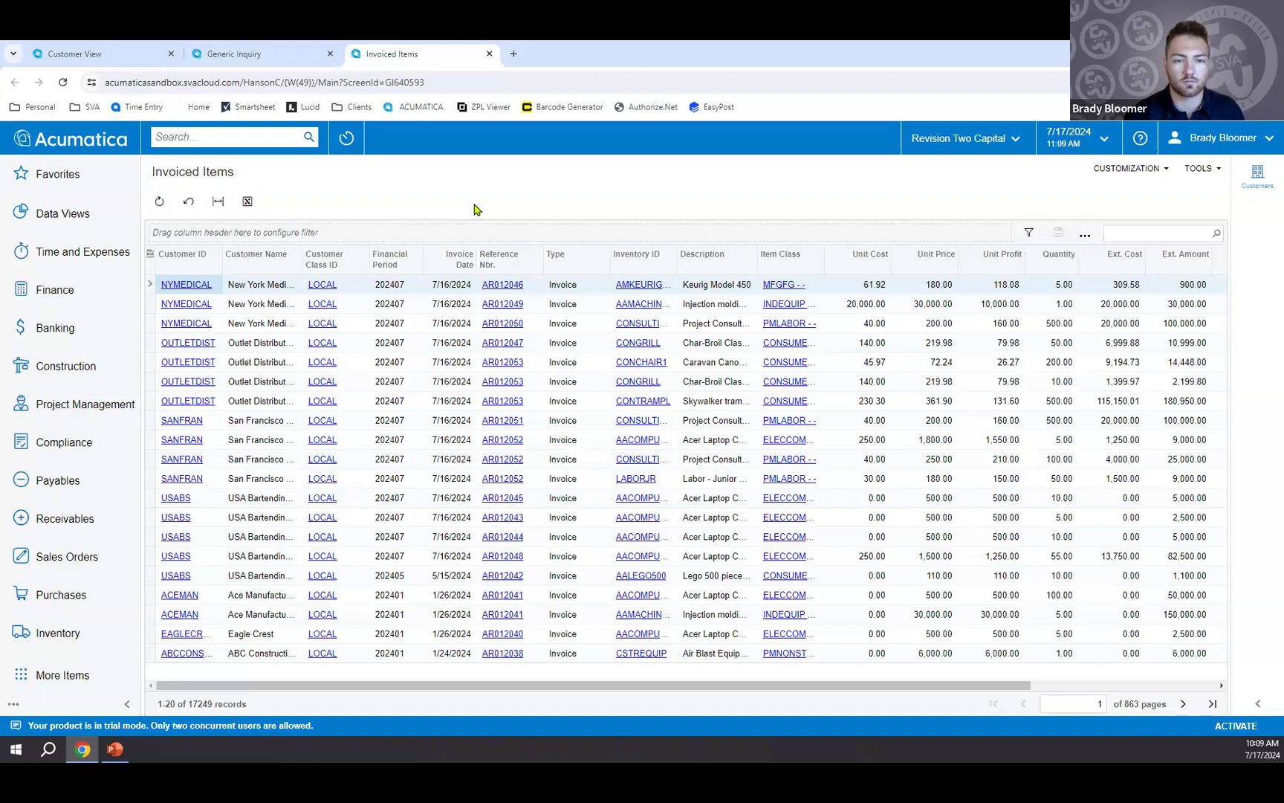
left_click(510, 284)
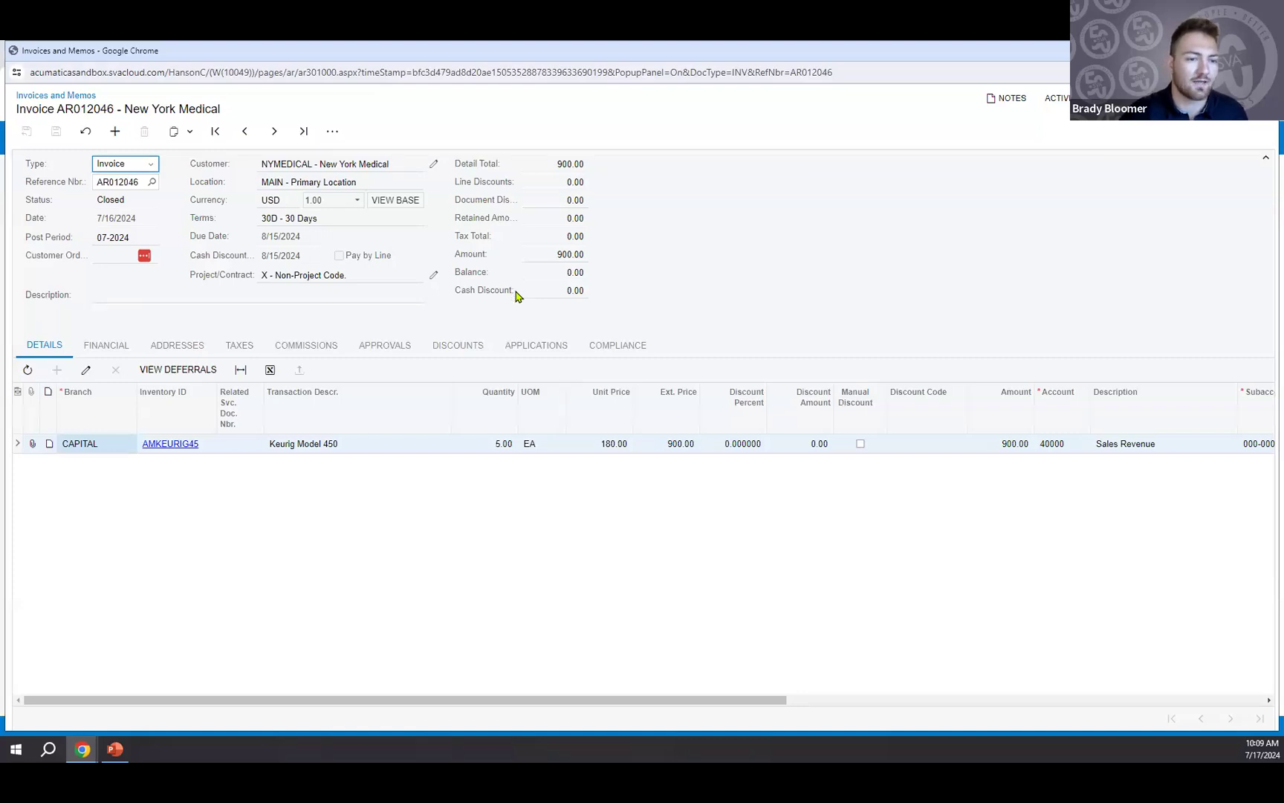
left_click(190, 349)
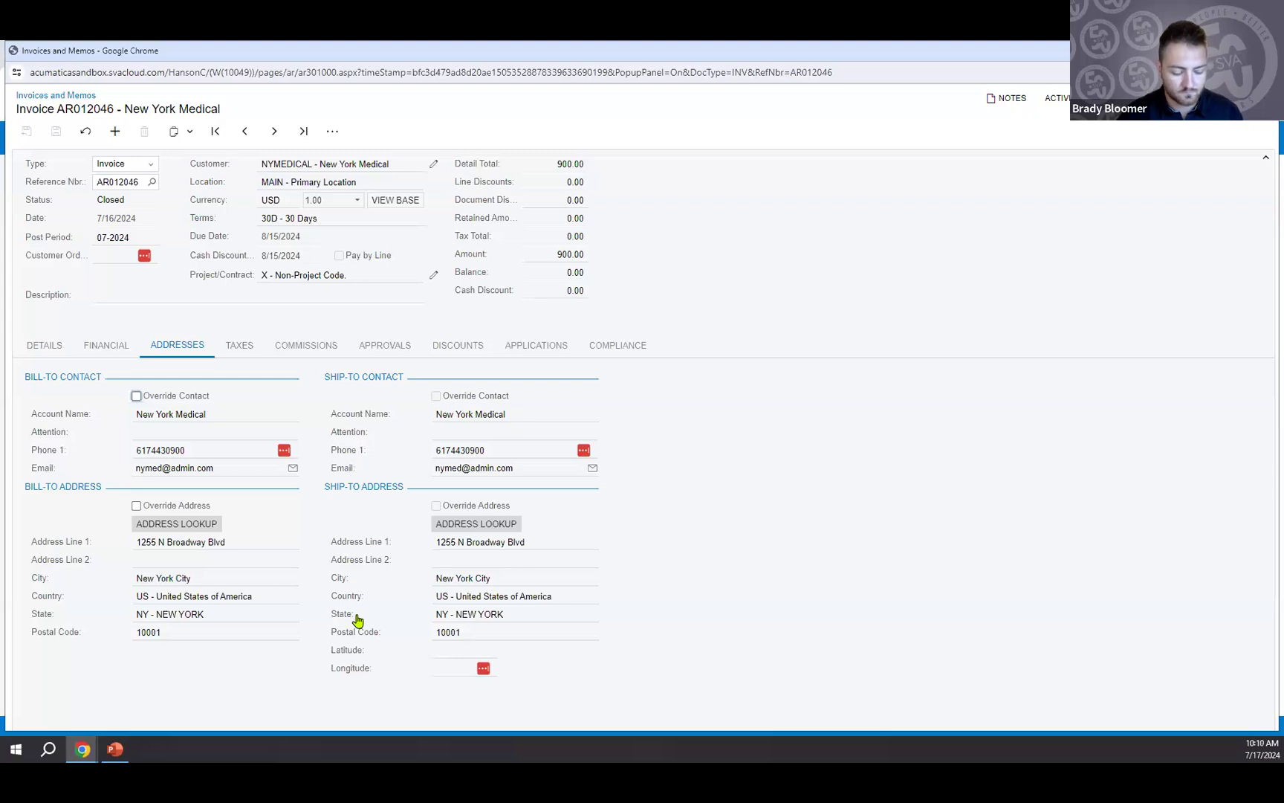
Inspect the element properties of the State field in the invoice's ship-to address and bill-to address.
left_click(506, 620, "ctrl+alt")
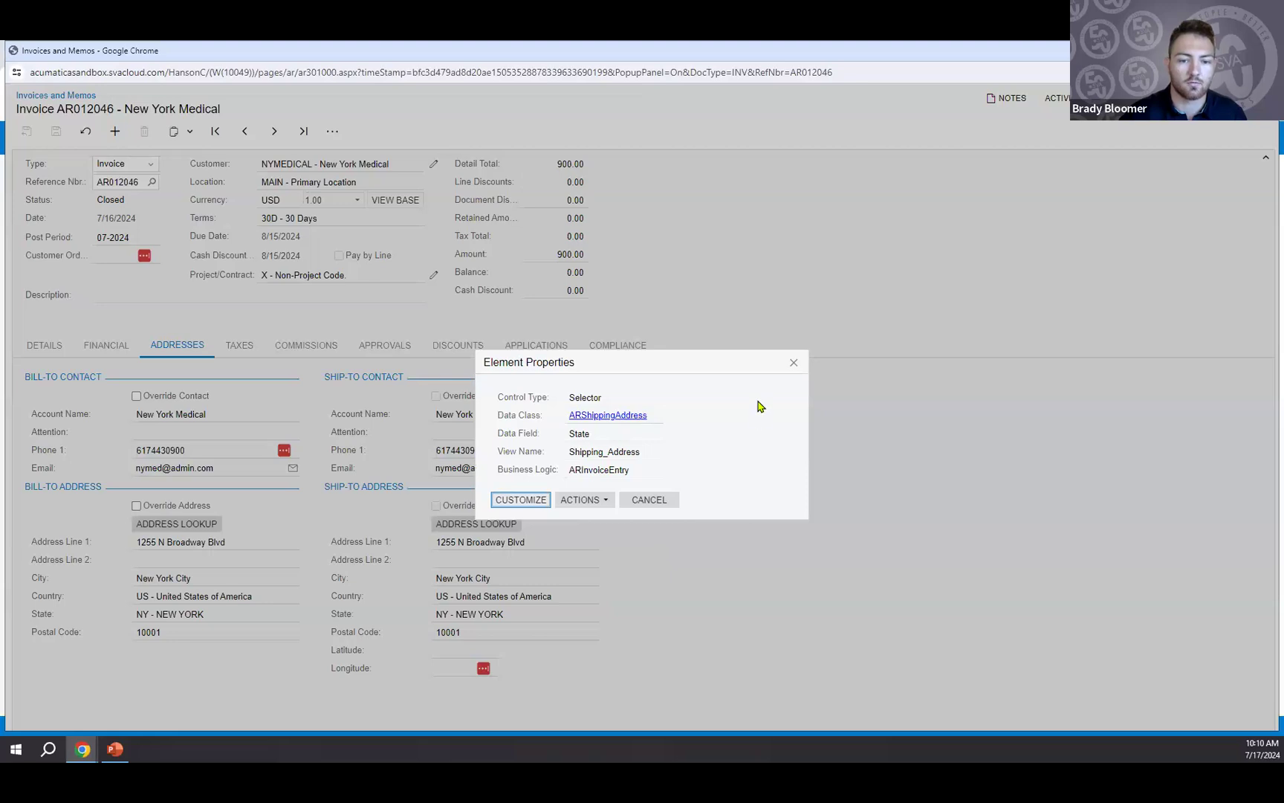
left_click(794, 364)
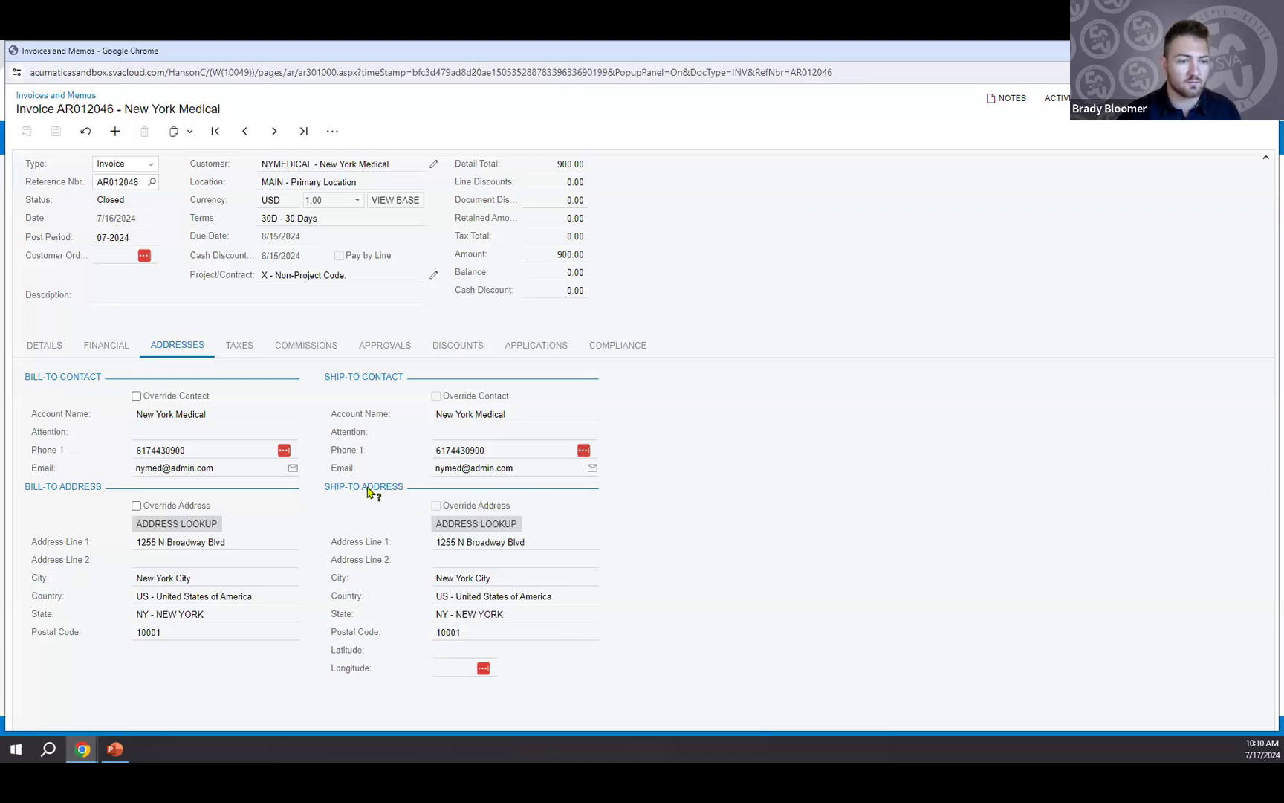
left_click(270, 616)
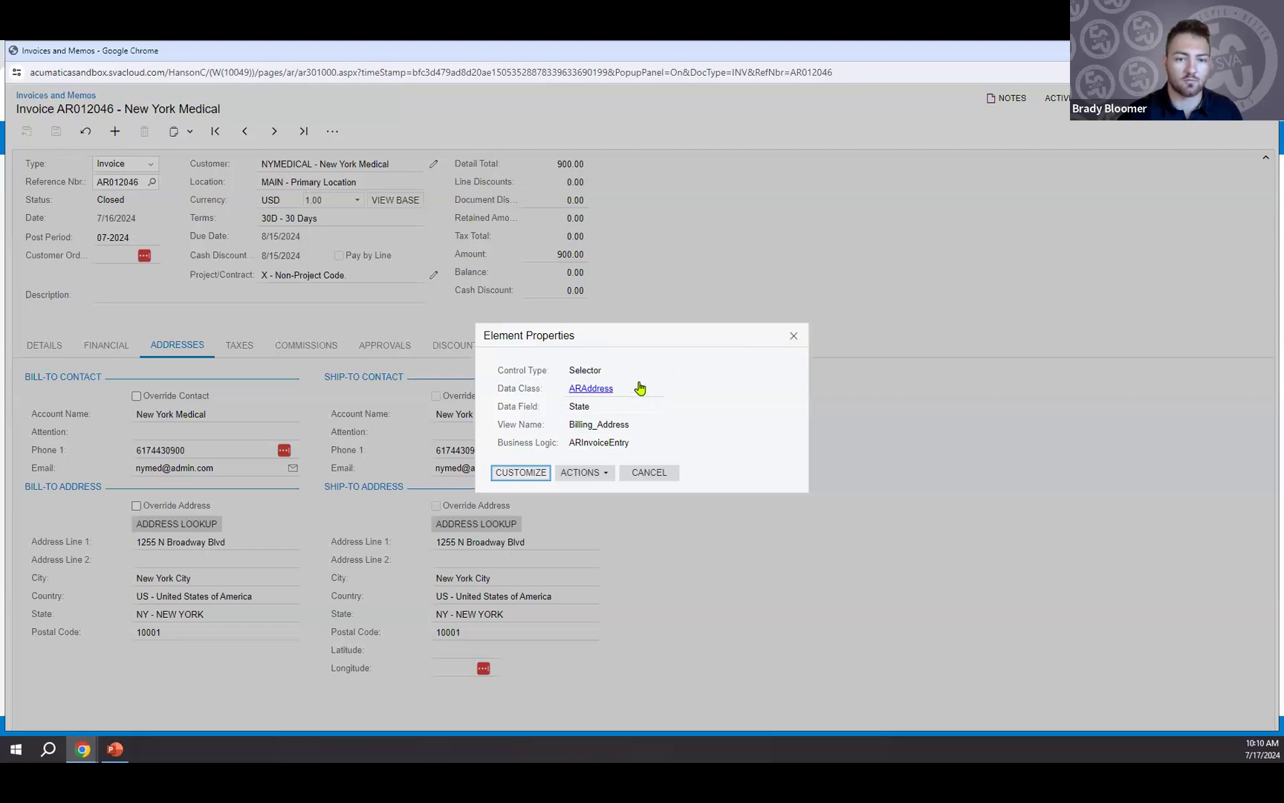
left_click(795, 336)
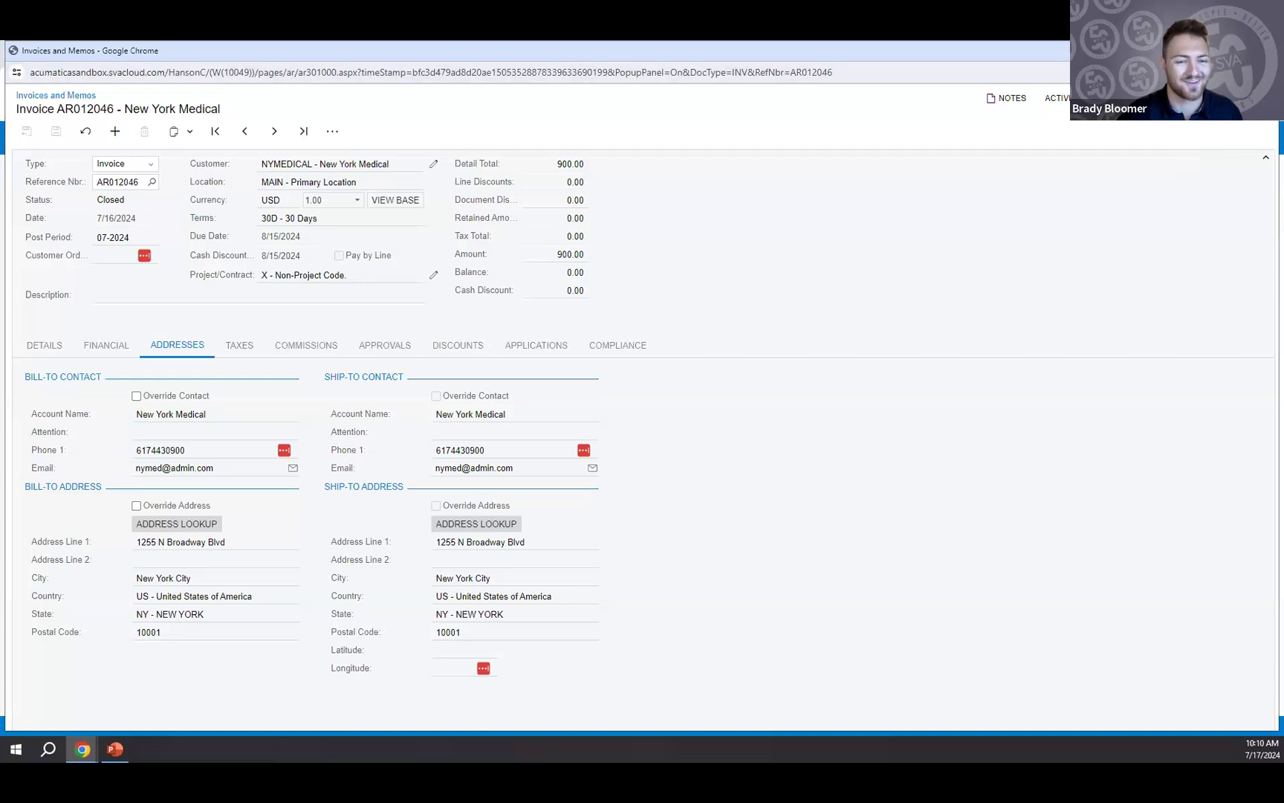
Close the invoice and return to the data sources of the ItemsInvoiced generic inquiry.
left_click(1264, 51)
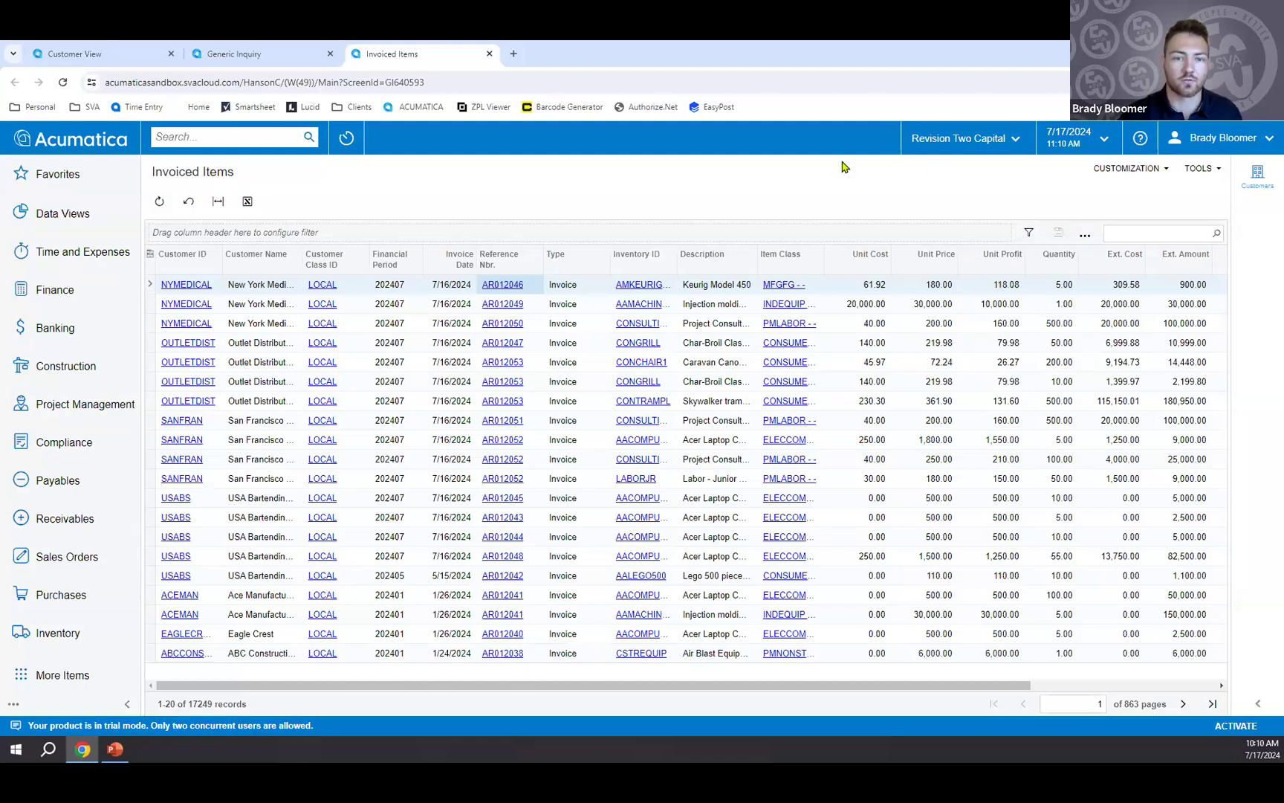
left_click(267, 68)
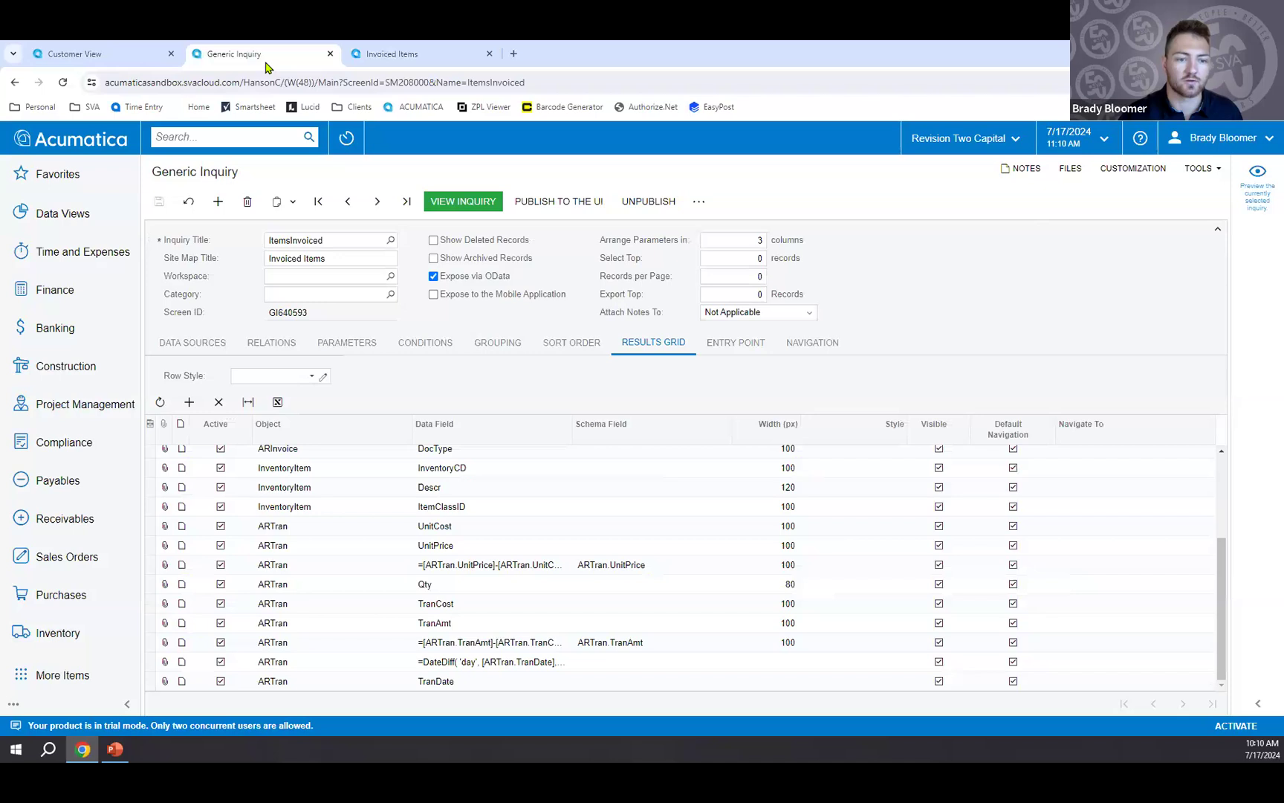
left_click(220, 343)
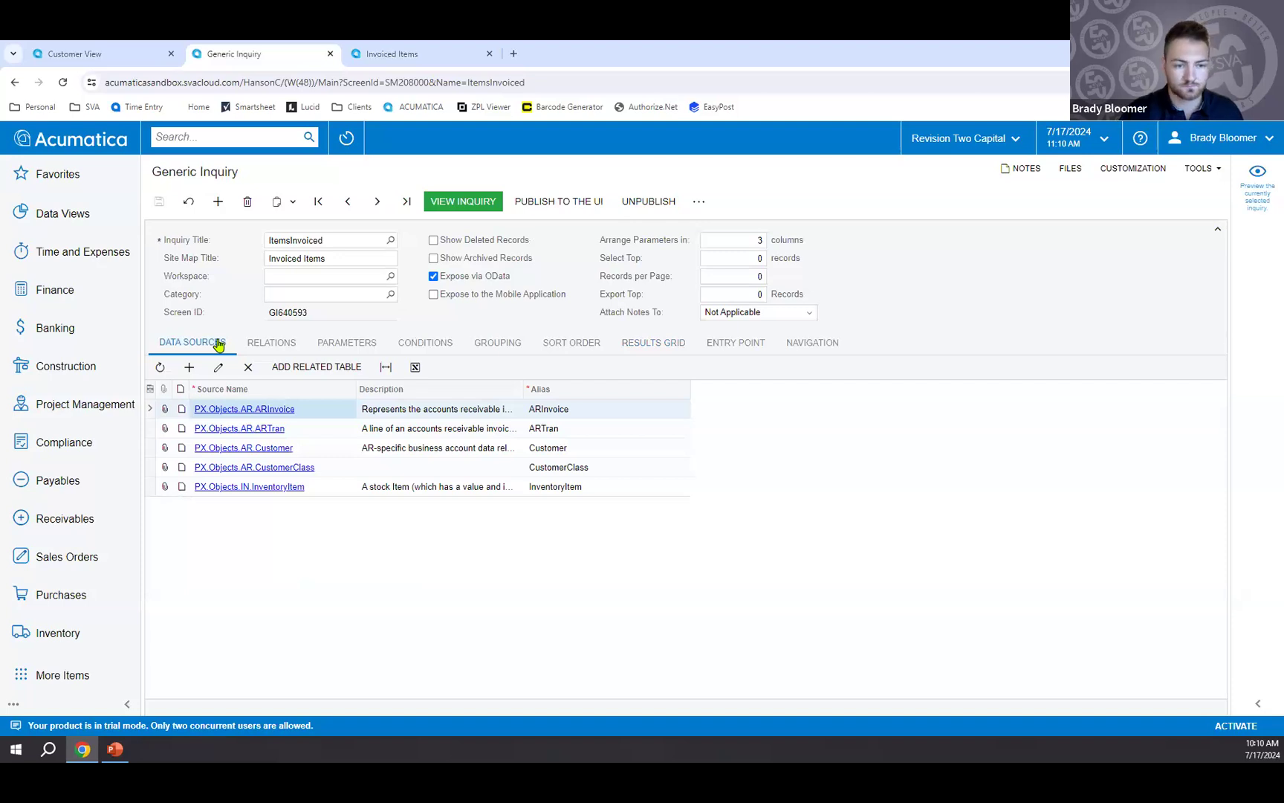
left_click(191, 368)
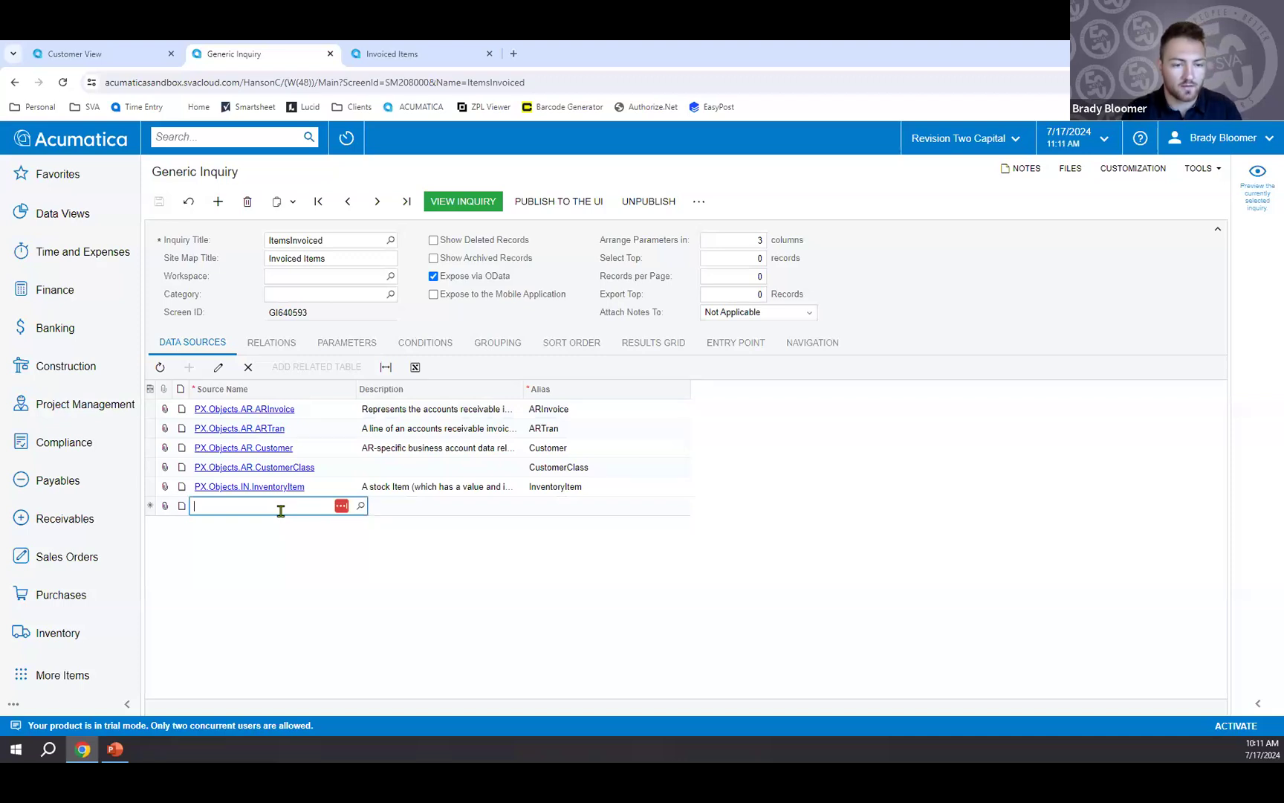
type("araddress")
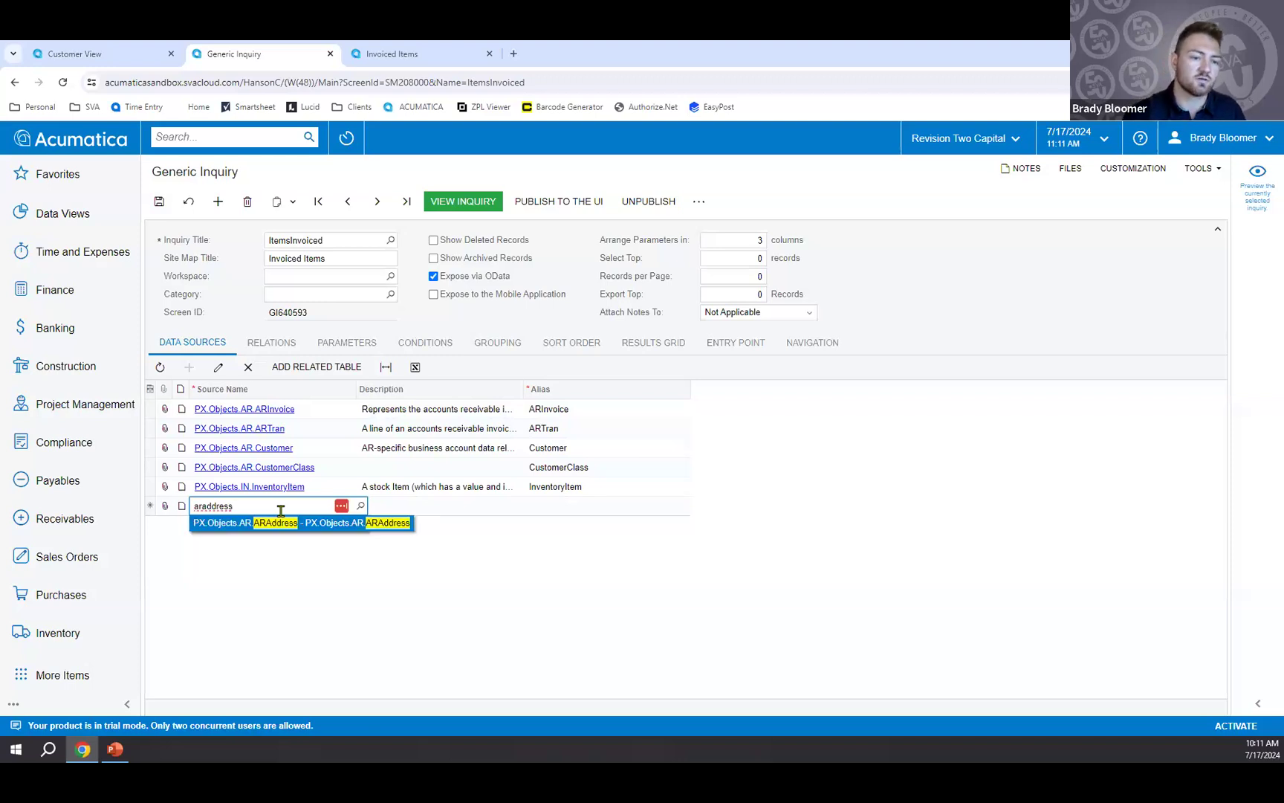
left_click(249, 367)
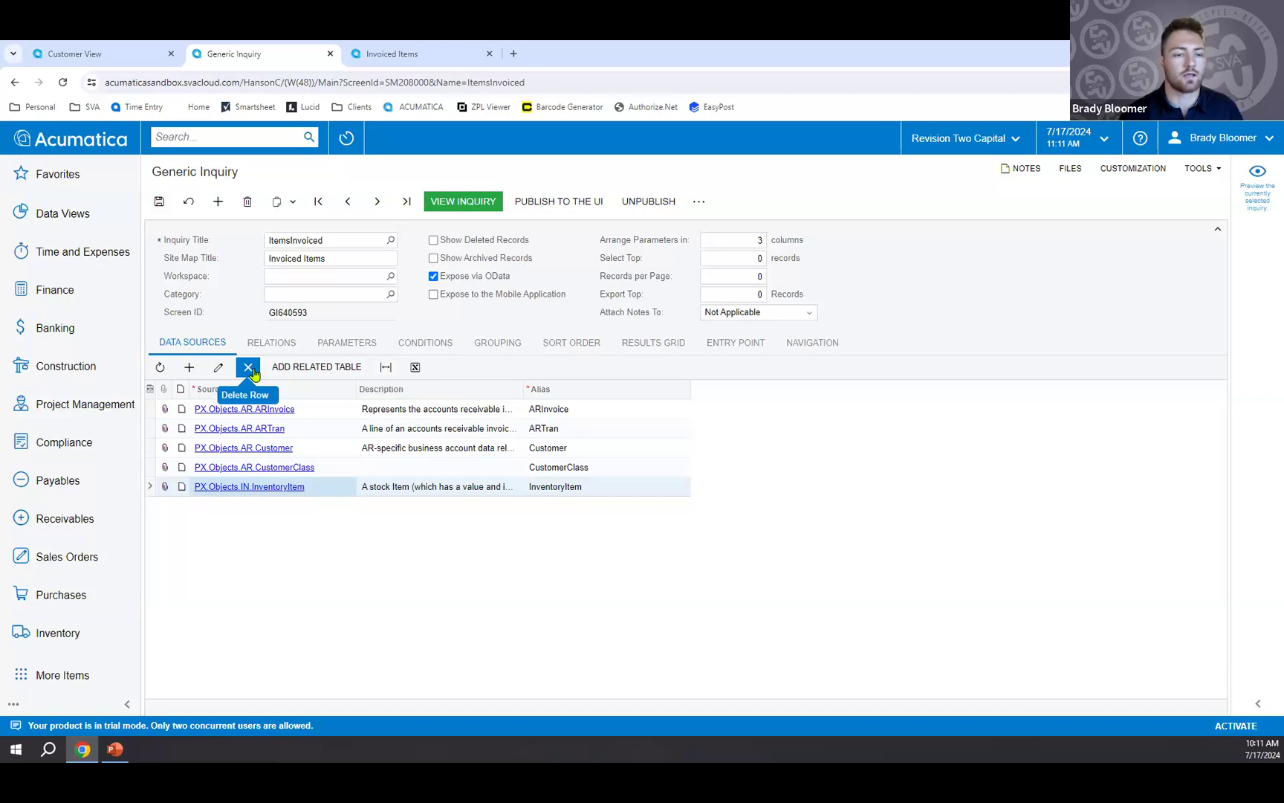
Add ARAddress as a related table of ARInvoice, using the relation from shipAddressID to addressID.
left_click(416, 410)
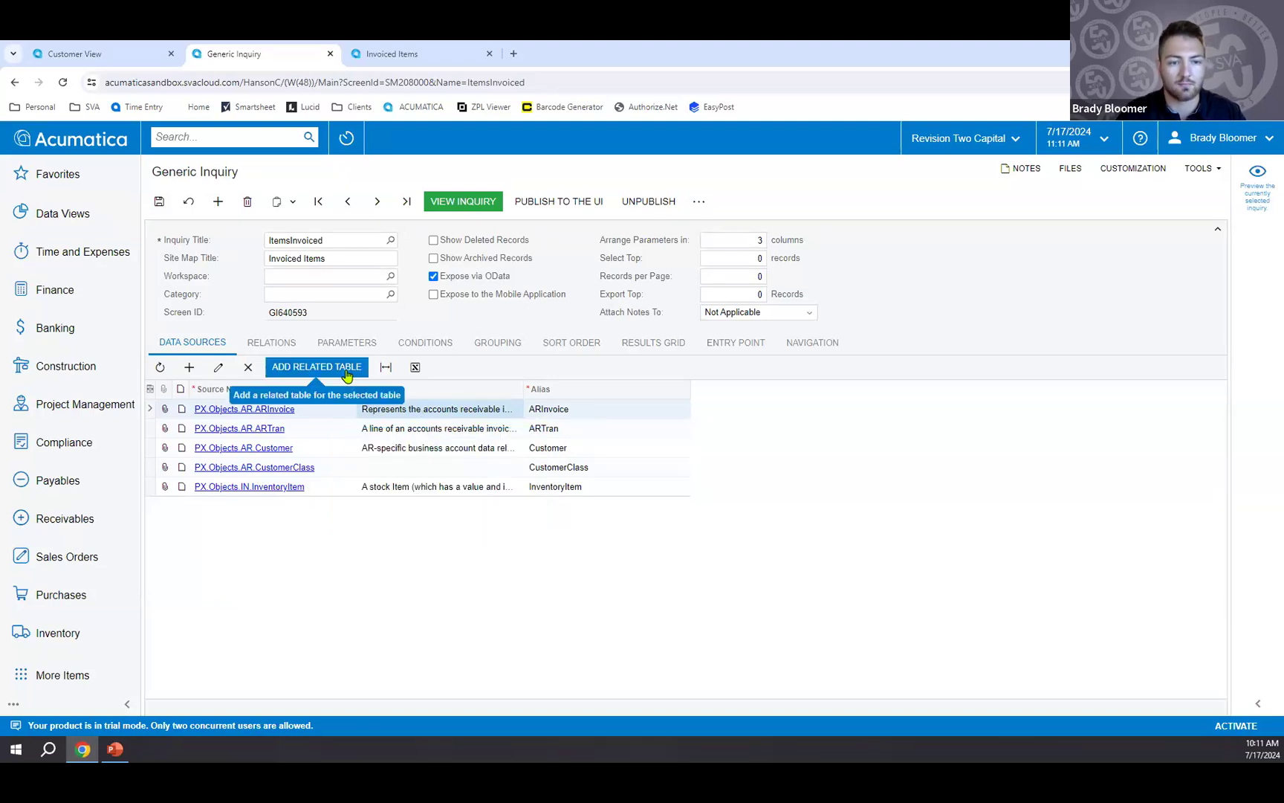
left_click(345, 368)
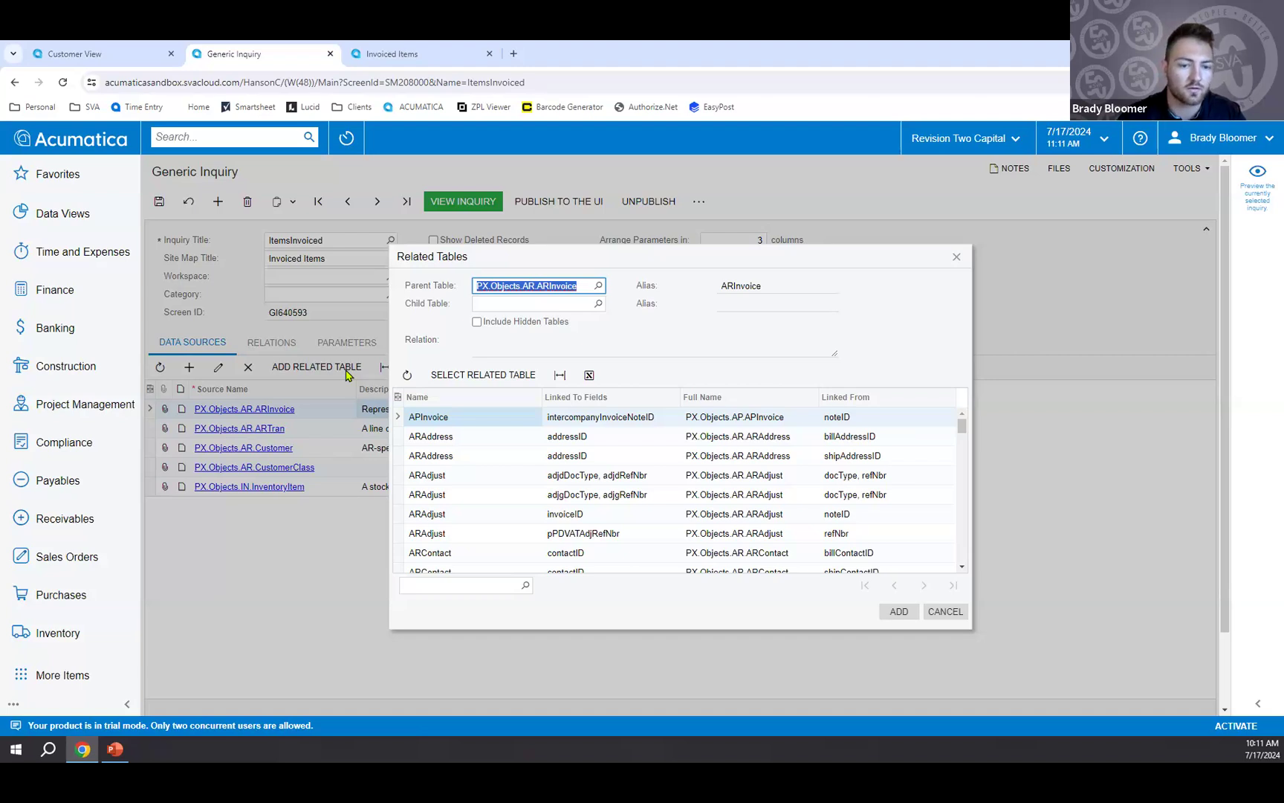
scroll(479, 466, "down", 1)
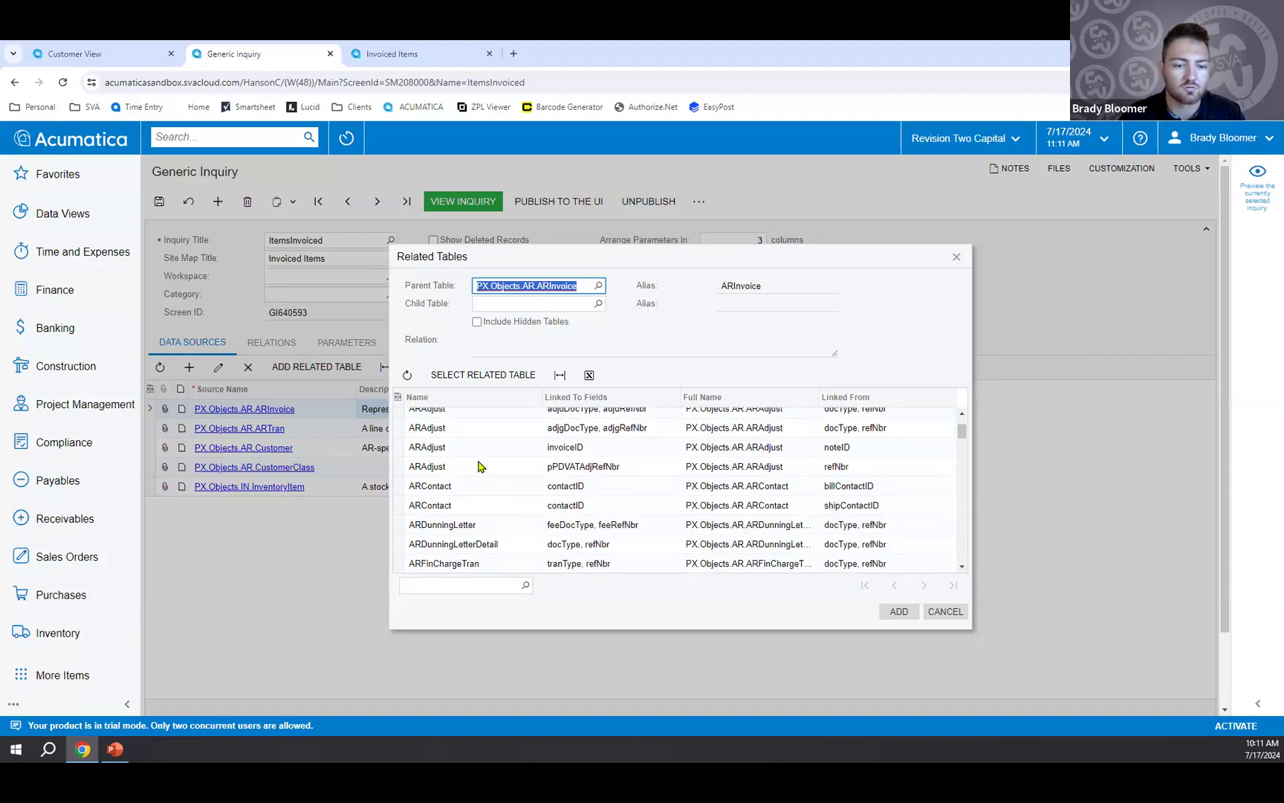
scroll(479, 466, "down", 5)
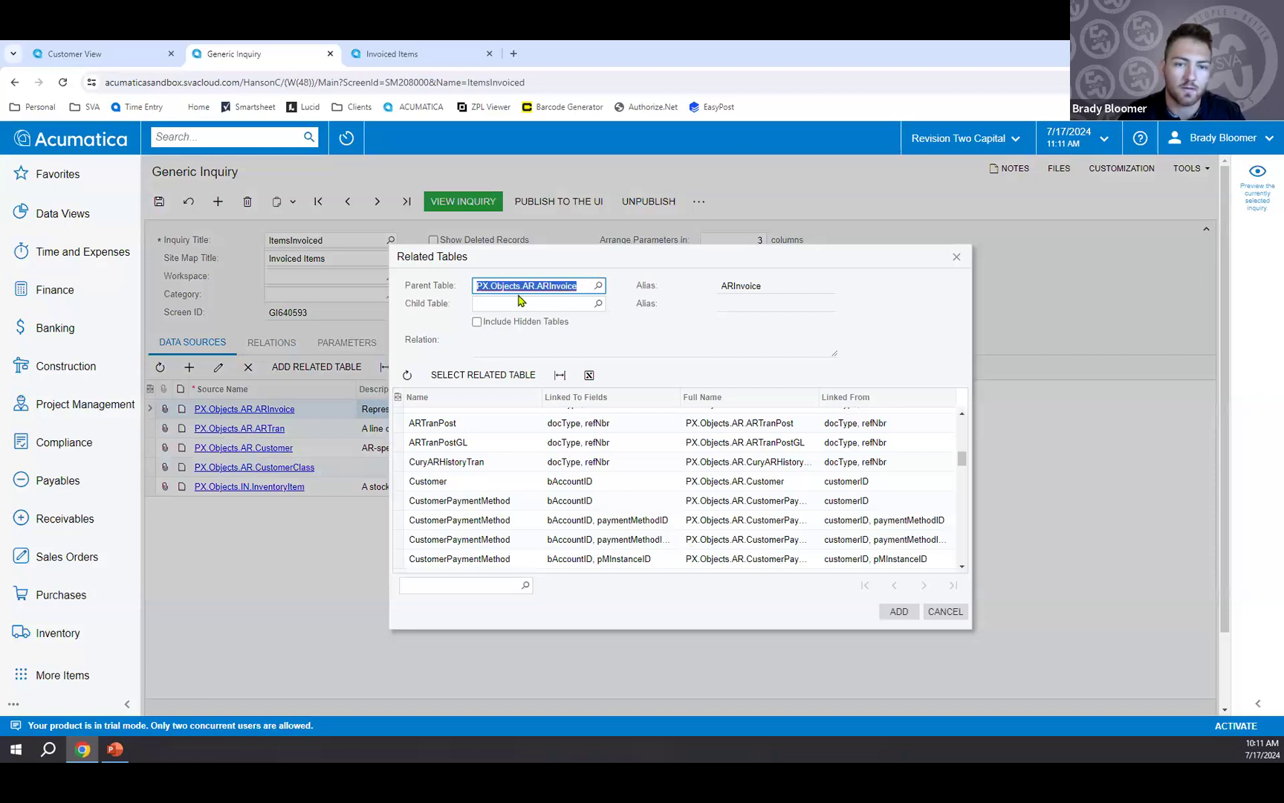
scroll(643, 489, "up", 6)
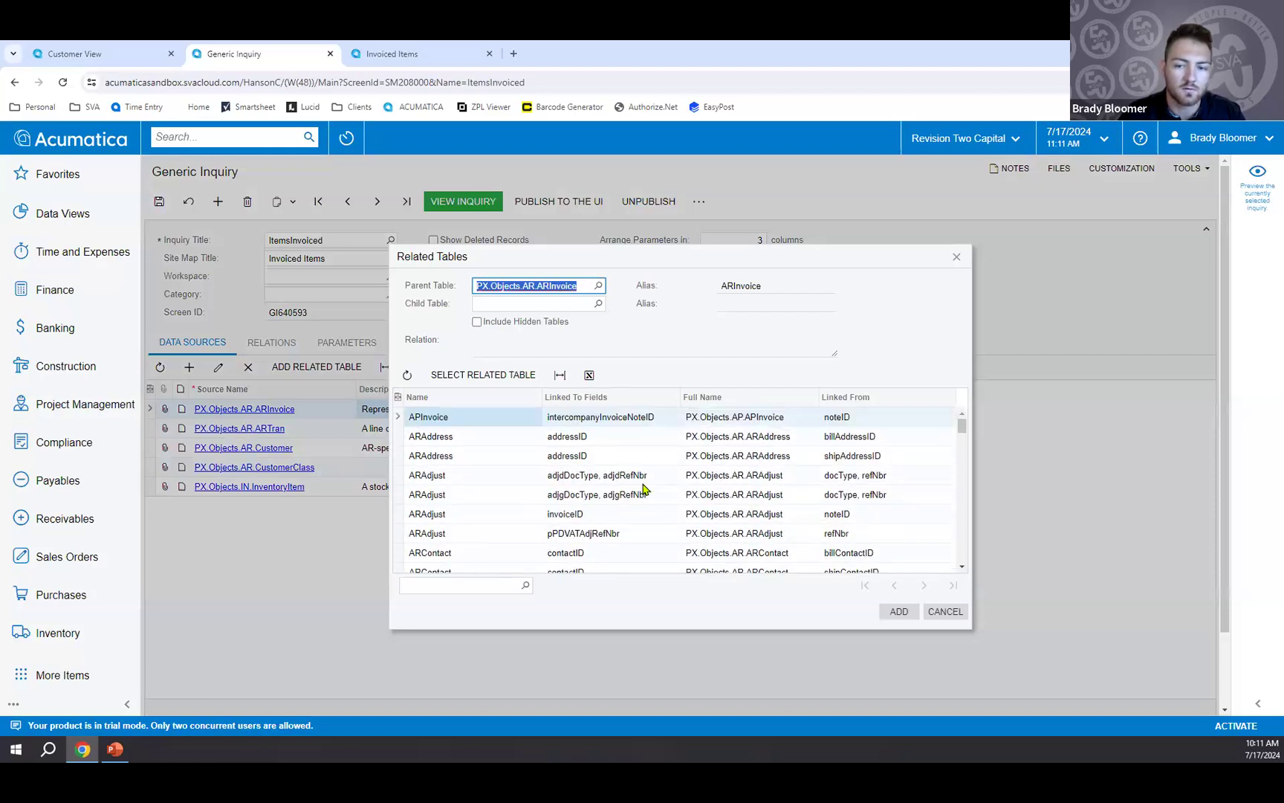
left_click(484, 460)
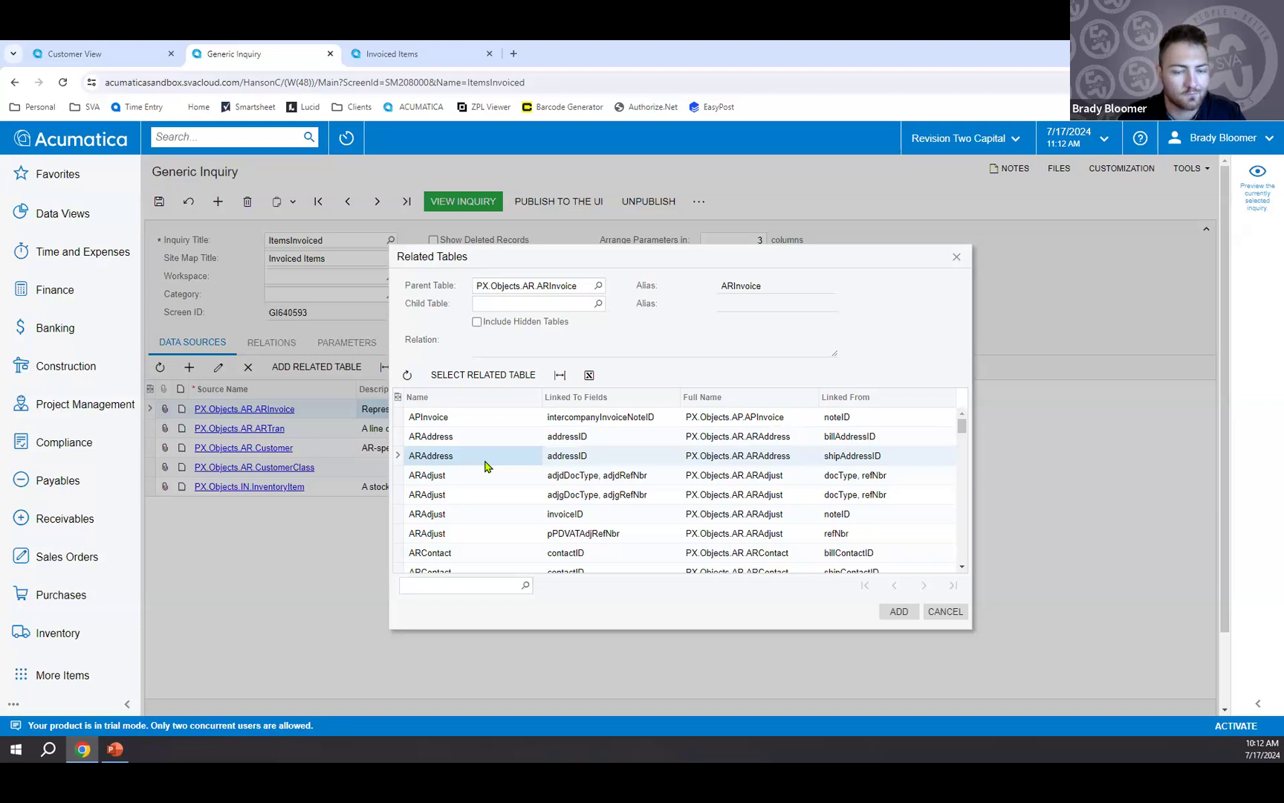
left_click(485, 375)
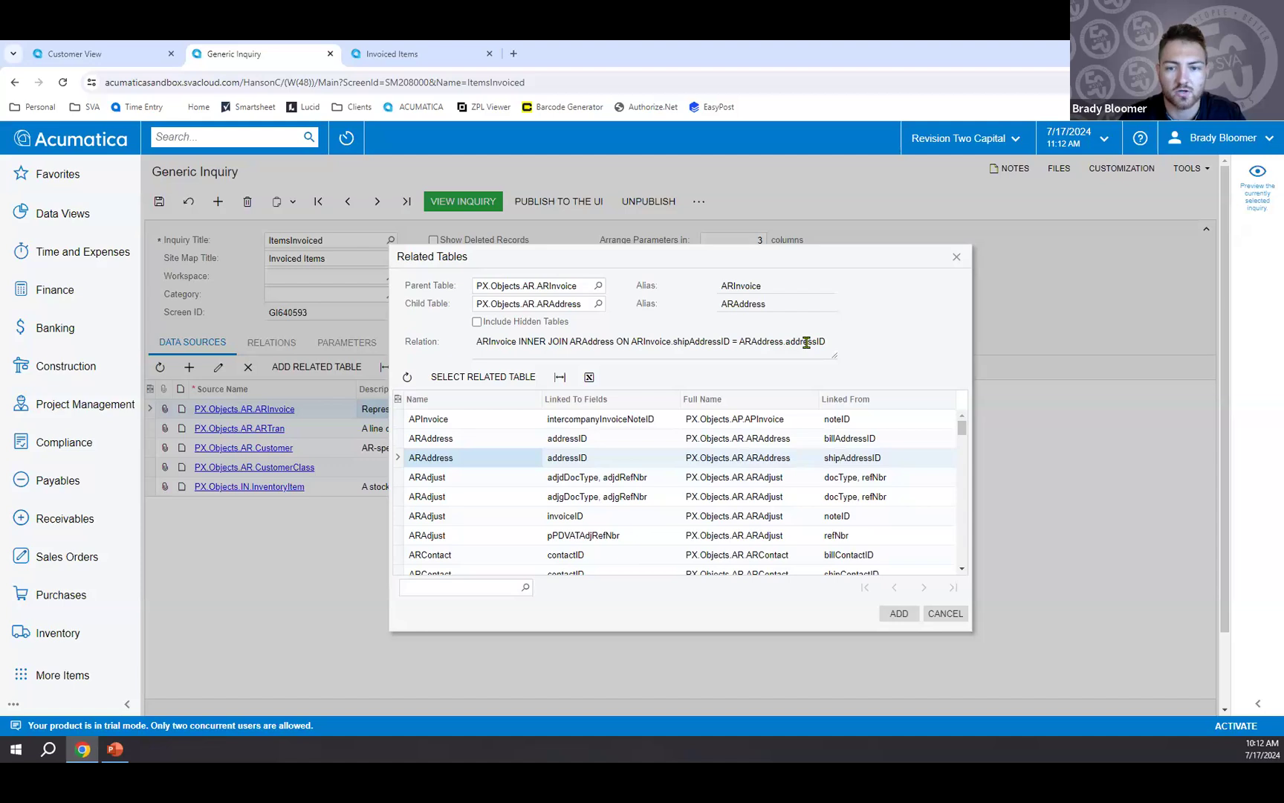
left_click(892, 614)
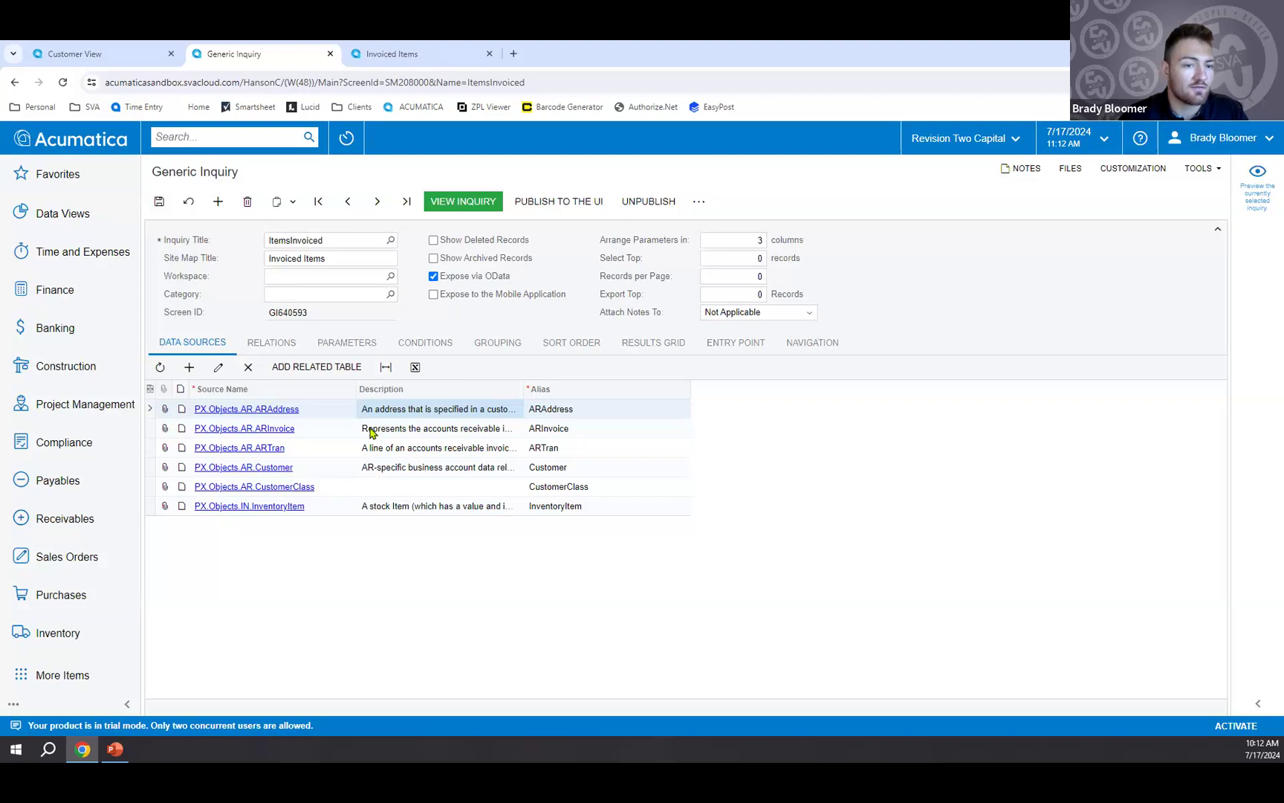
Set the join type of the ARInvoice to ARAddress relation to Left and save the inquiry.
left_click(273, 350)
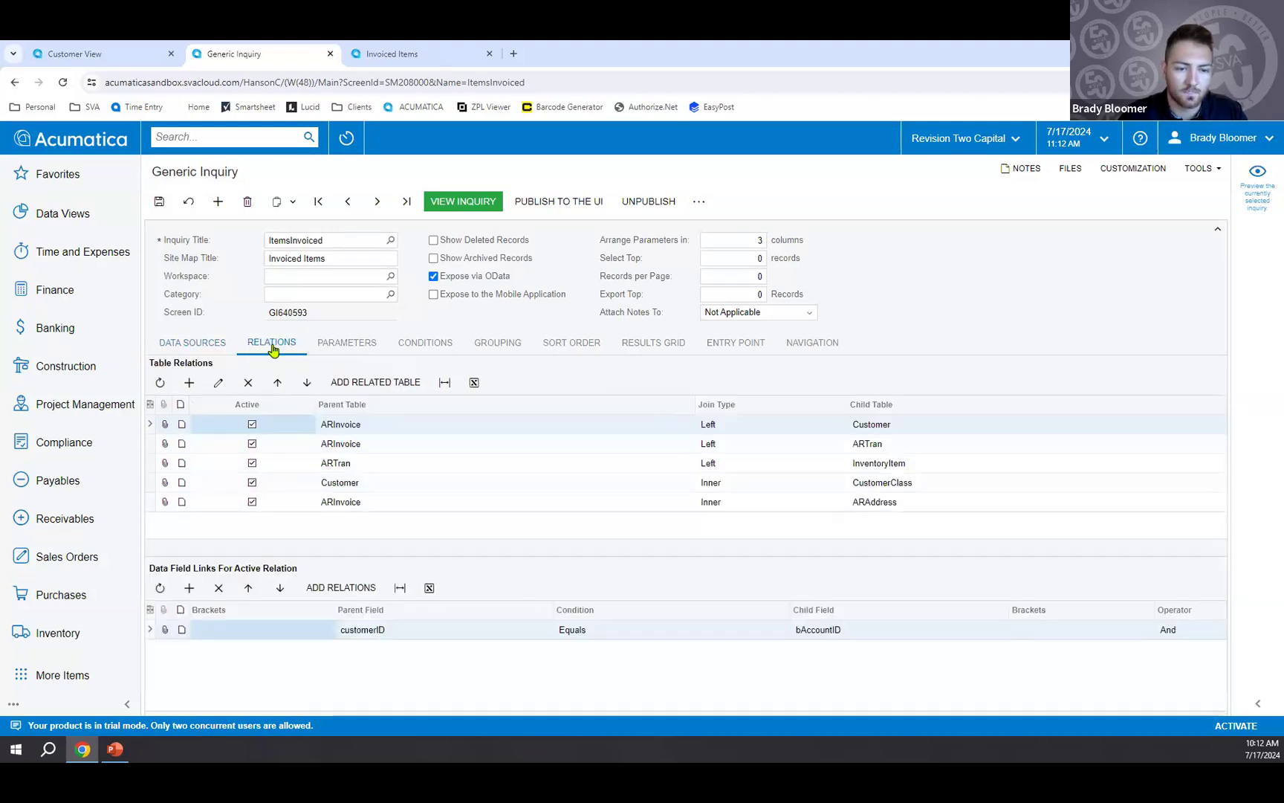
left_click(371, 505)
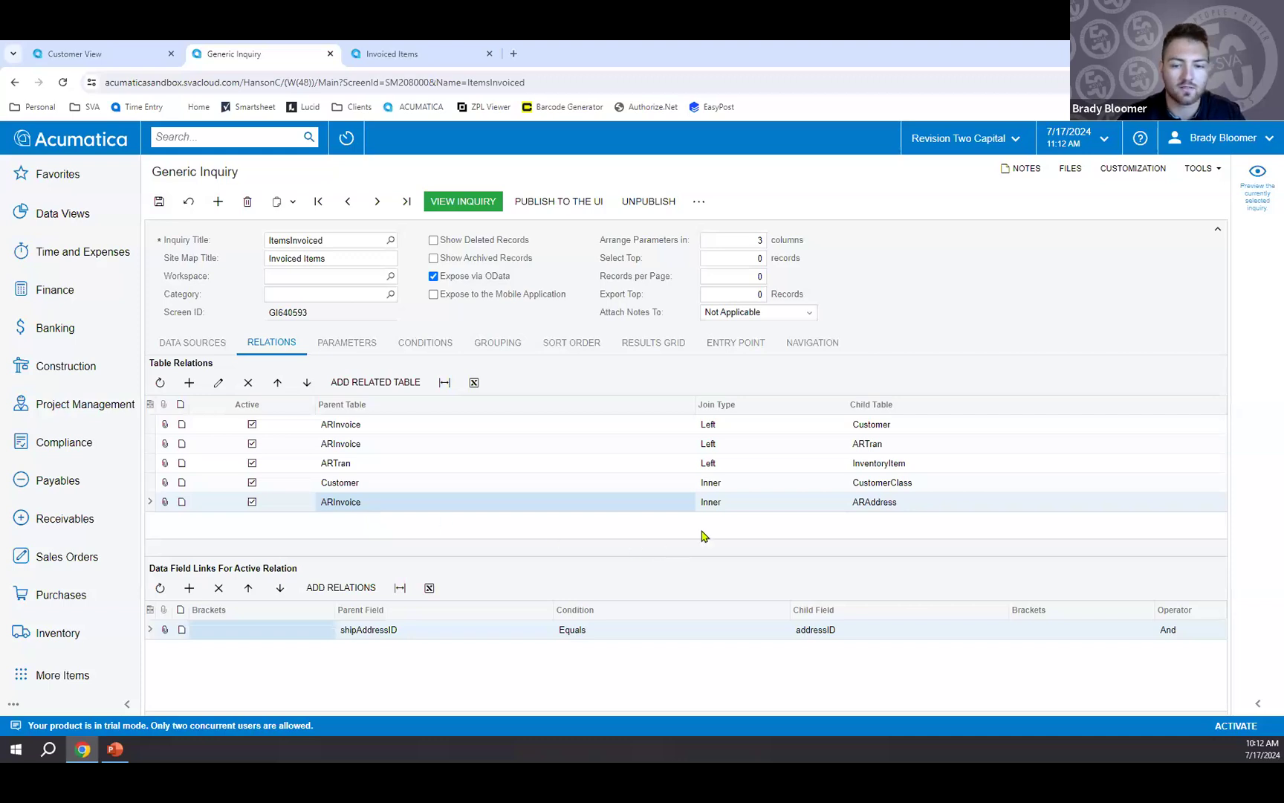
left_click(727, 506)
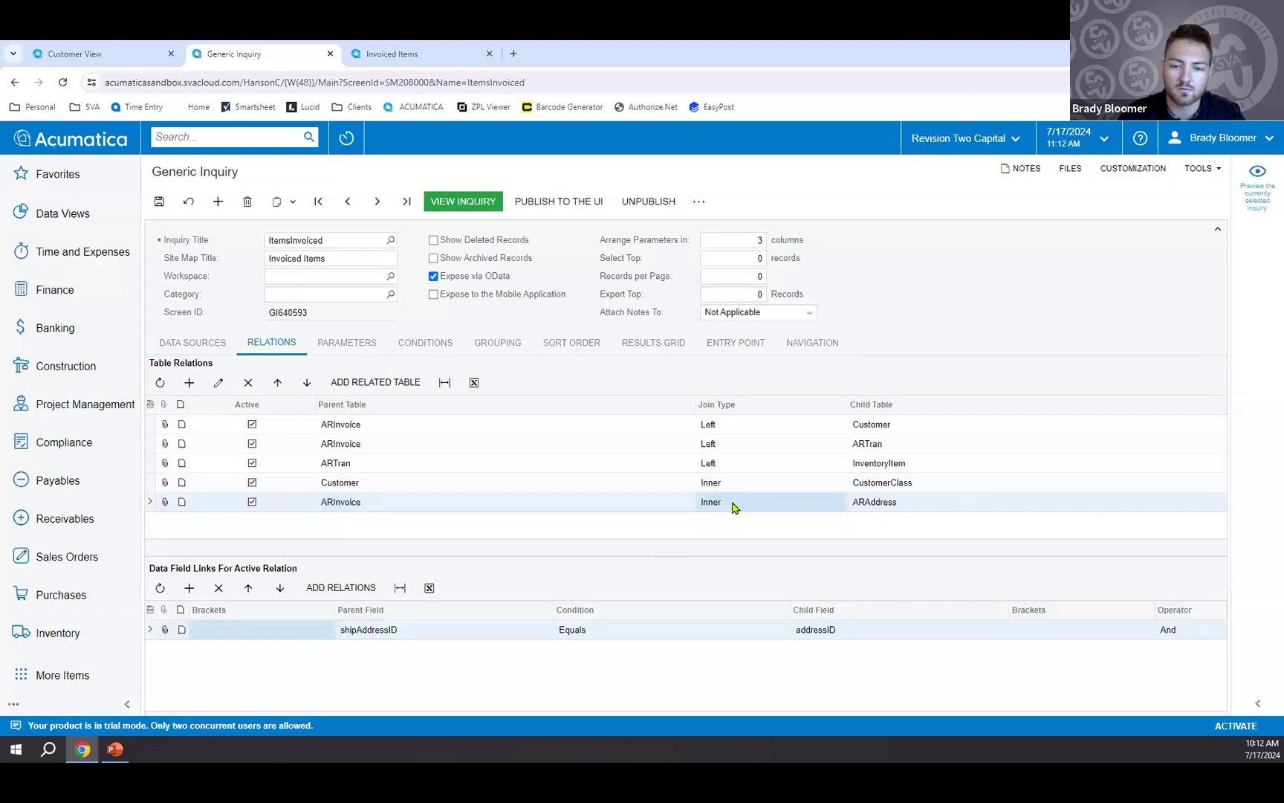
left_click(732, 506)
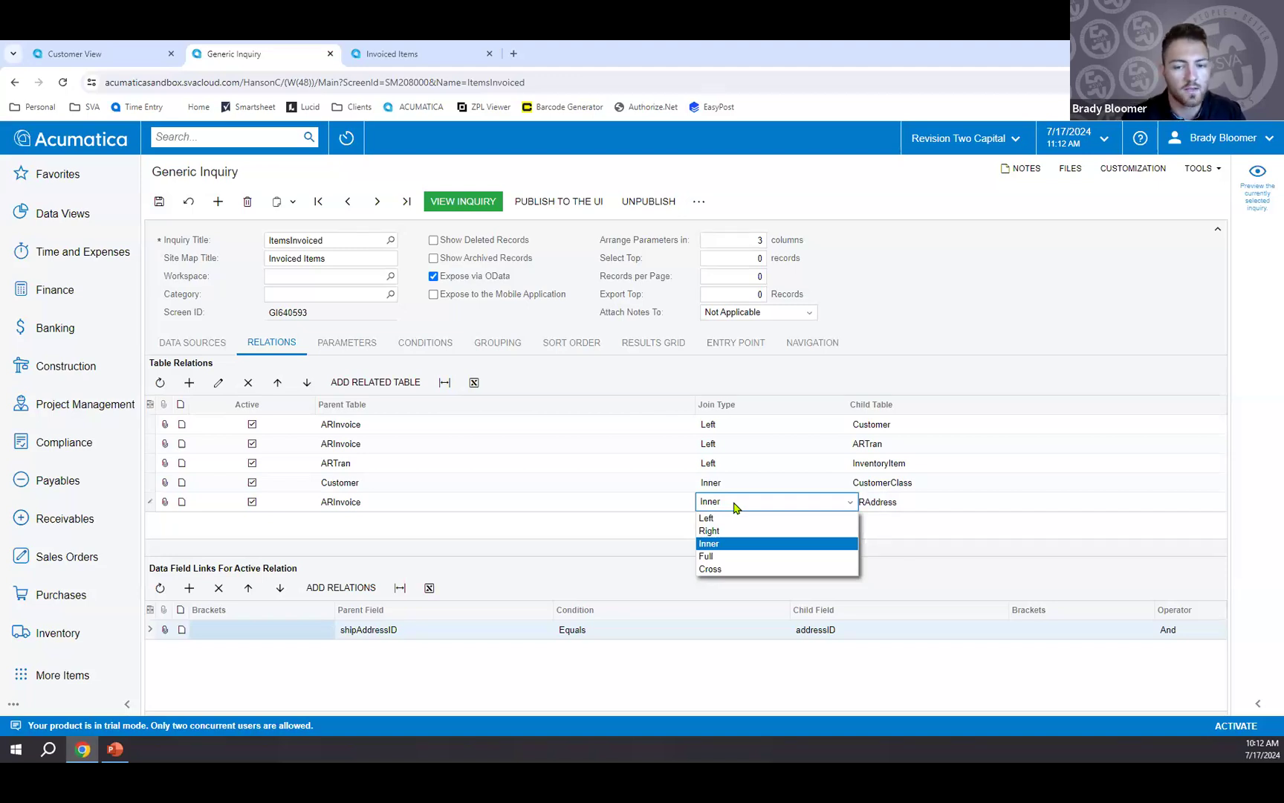
left_click(744, 519)
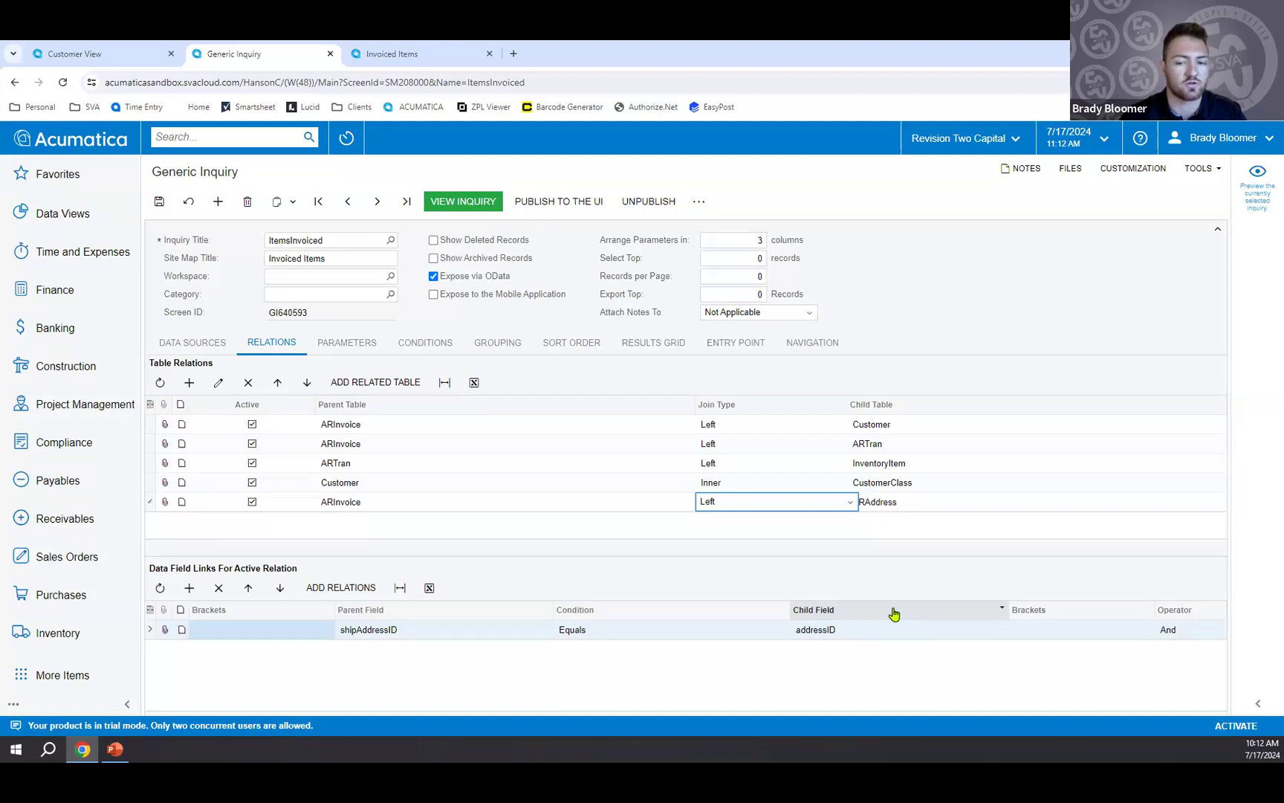
left_click(159, 202)
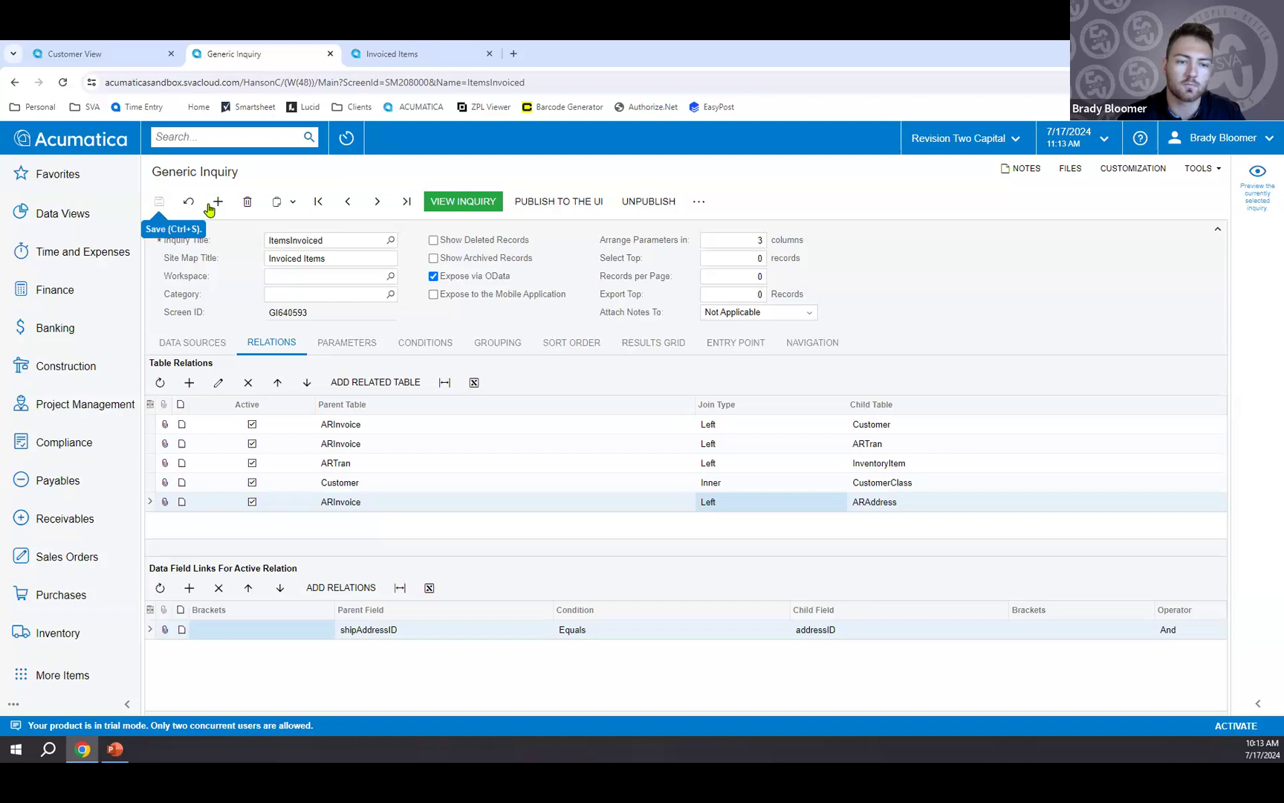
Add the ARAddress PostalCode field as a new row in the inquiry's results grid.
left_click(651, 345)
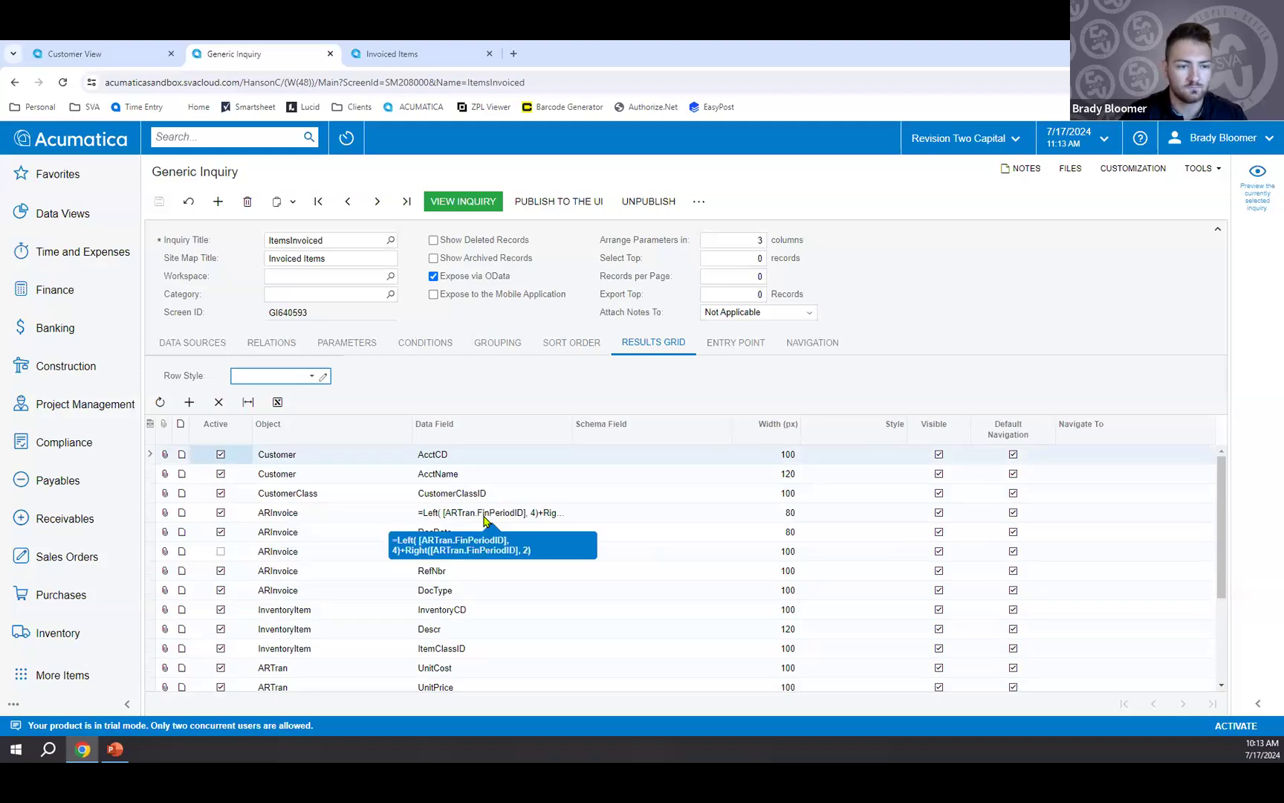
left_click(189, 403)
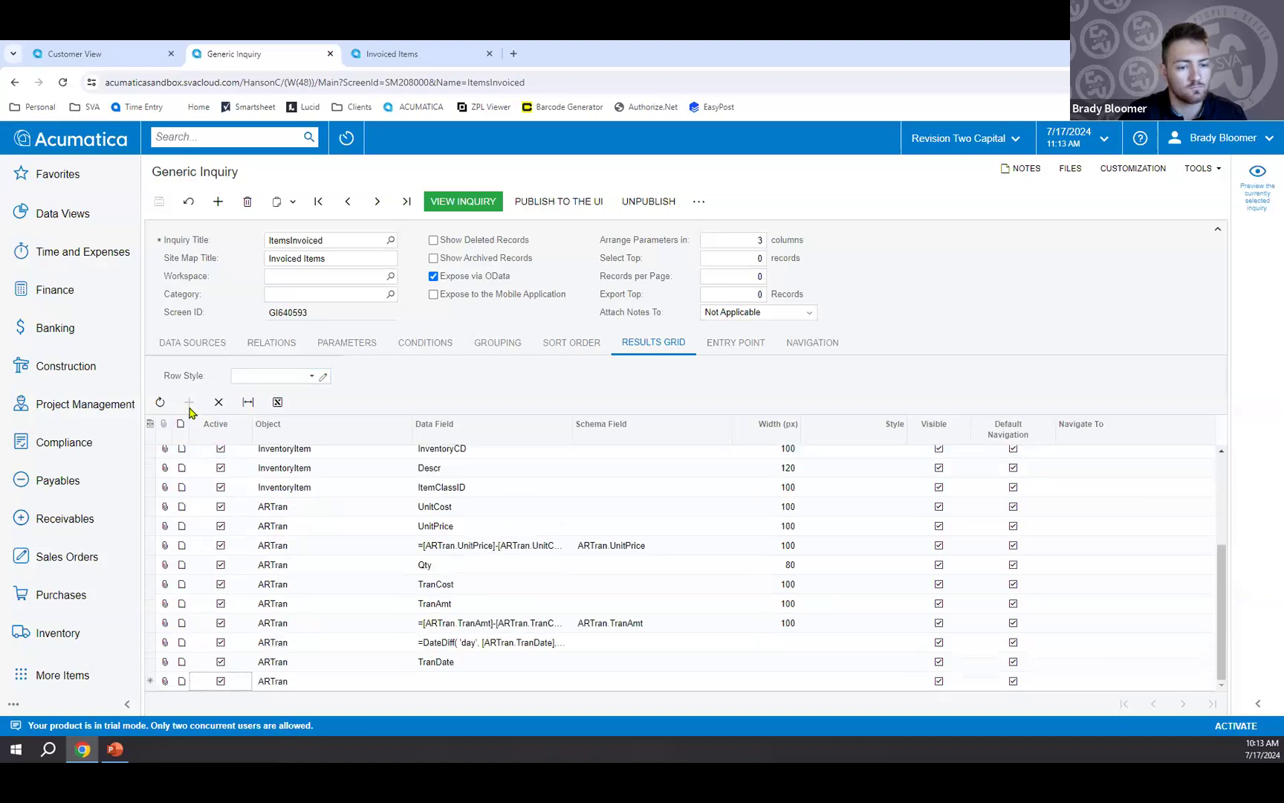
left_click(293, 682)
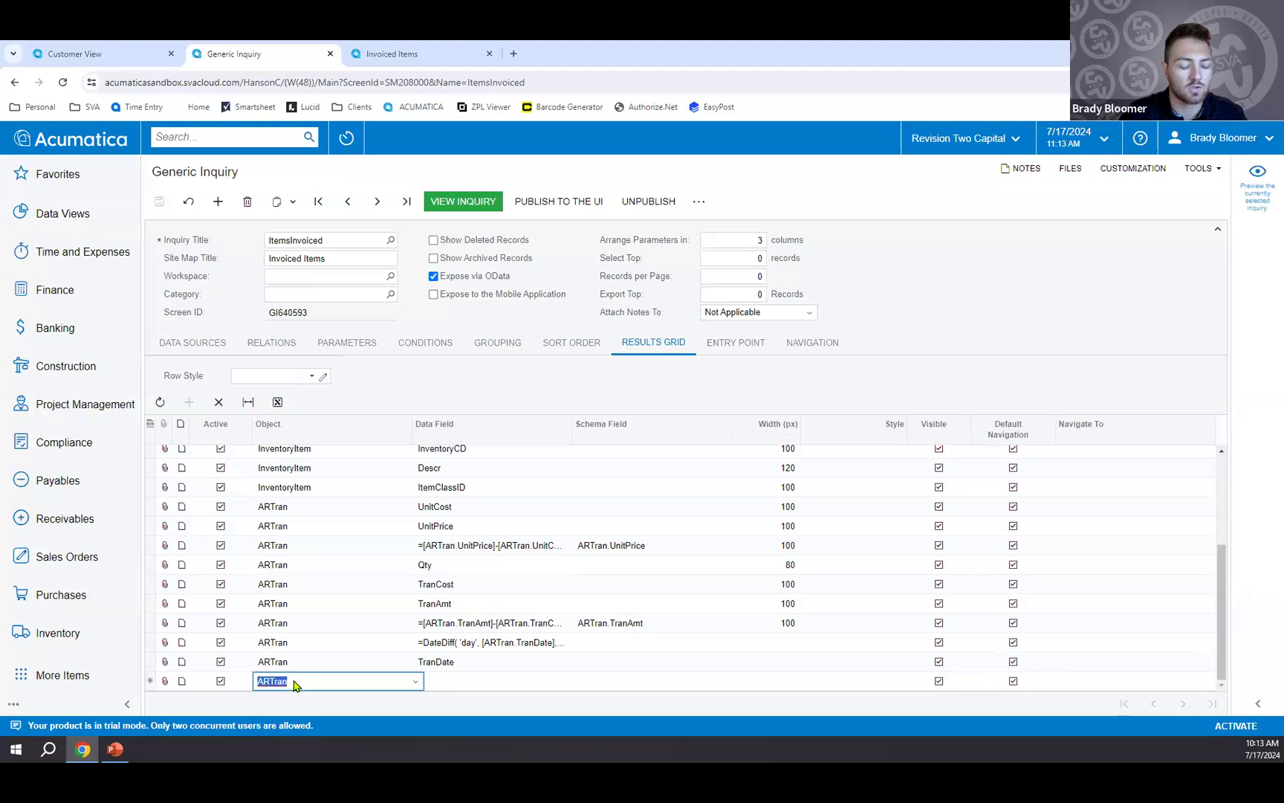
left_click(295, 684)
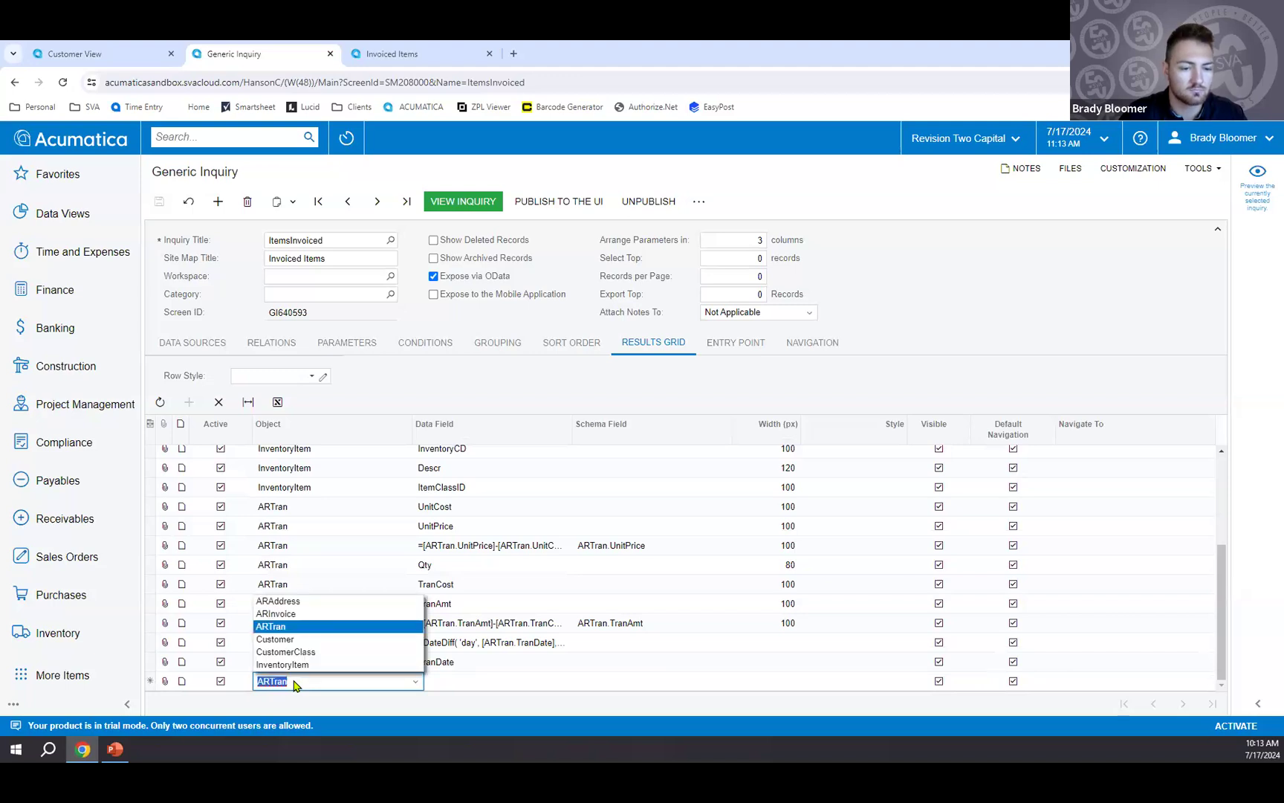
left_click(303, 608)
left_click(460, 682)
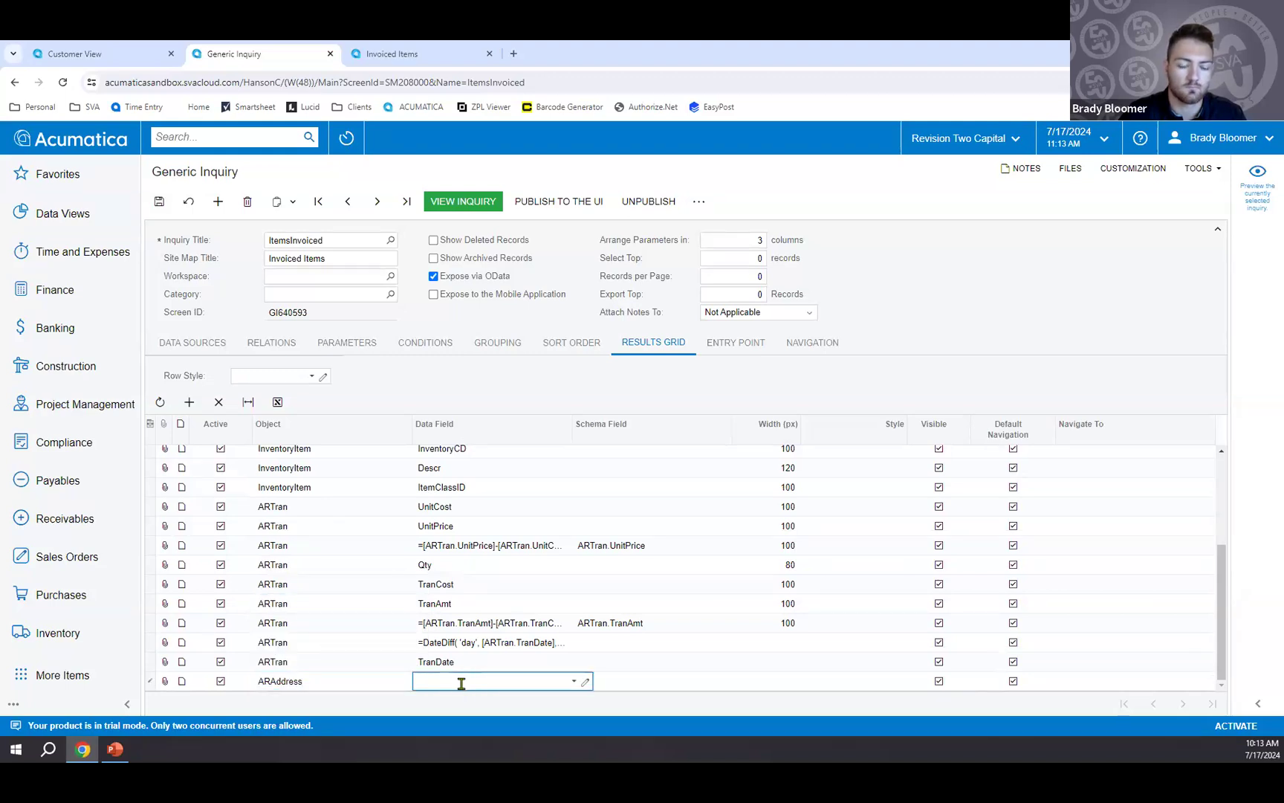
left_click(573, 682)
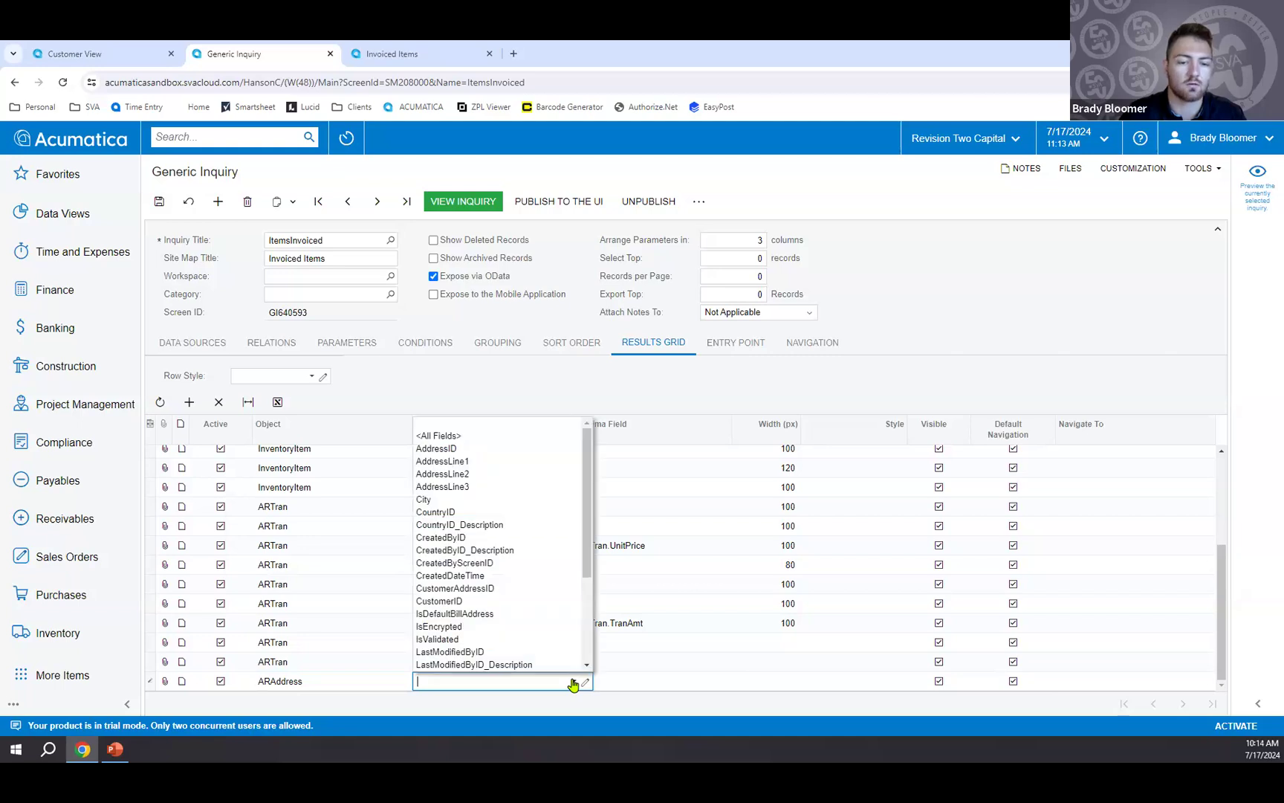
left_click_drag(586, 542, 587, 659)
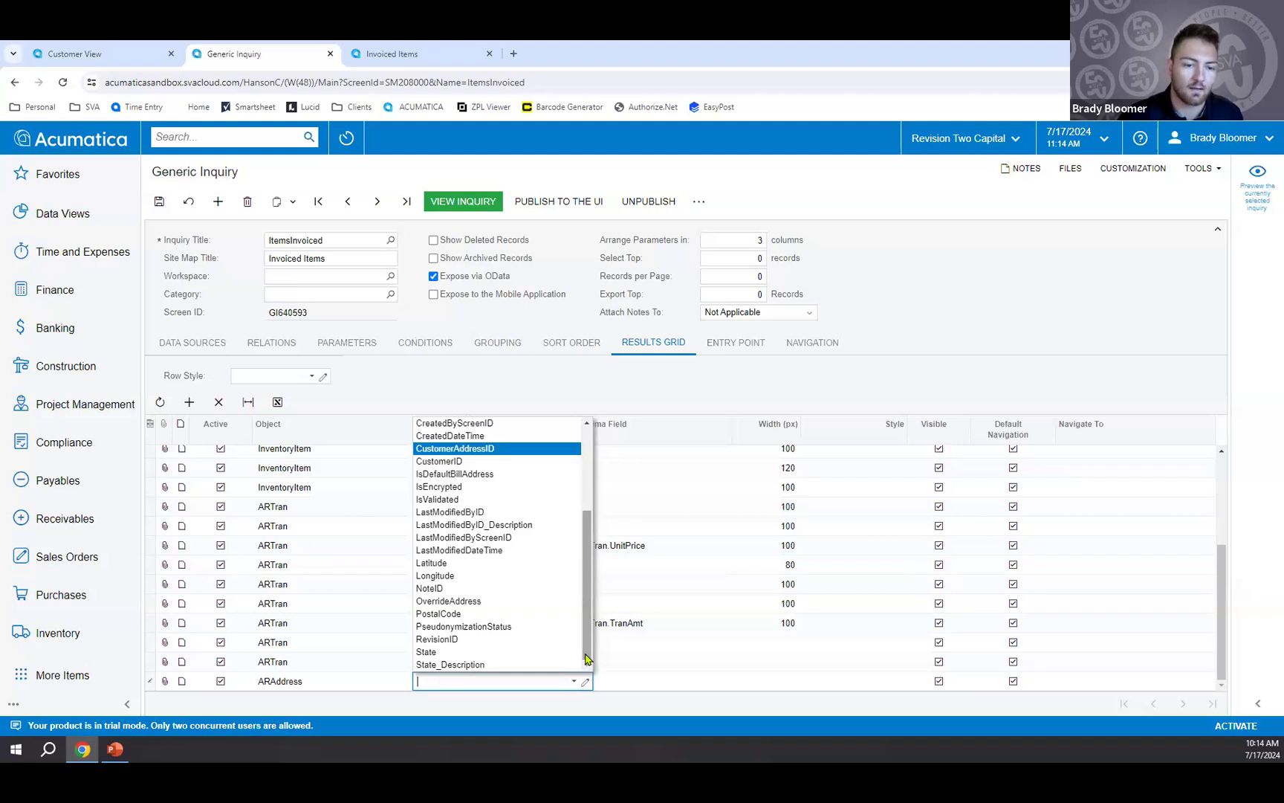
left_click(468, 614)
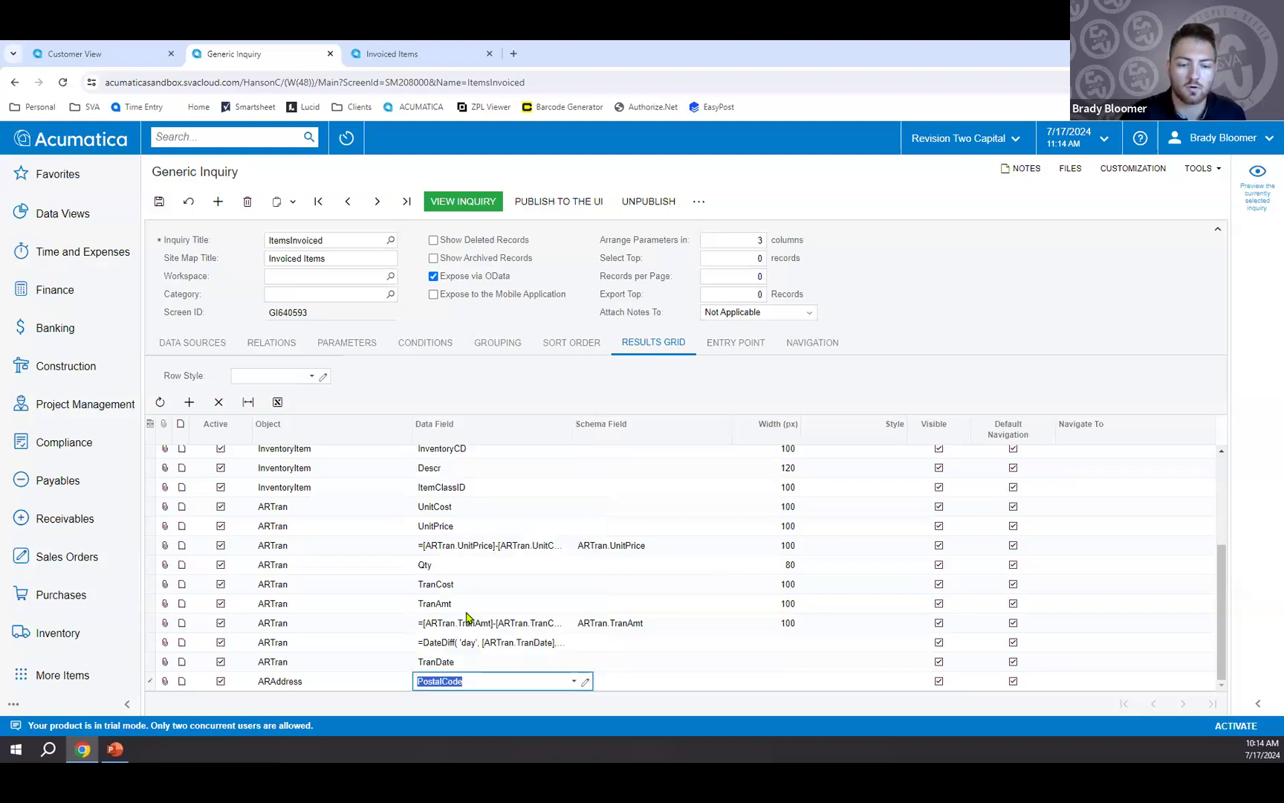
Add the ARAddress State field as another row in the results grid.
left_click(194, 411)
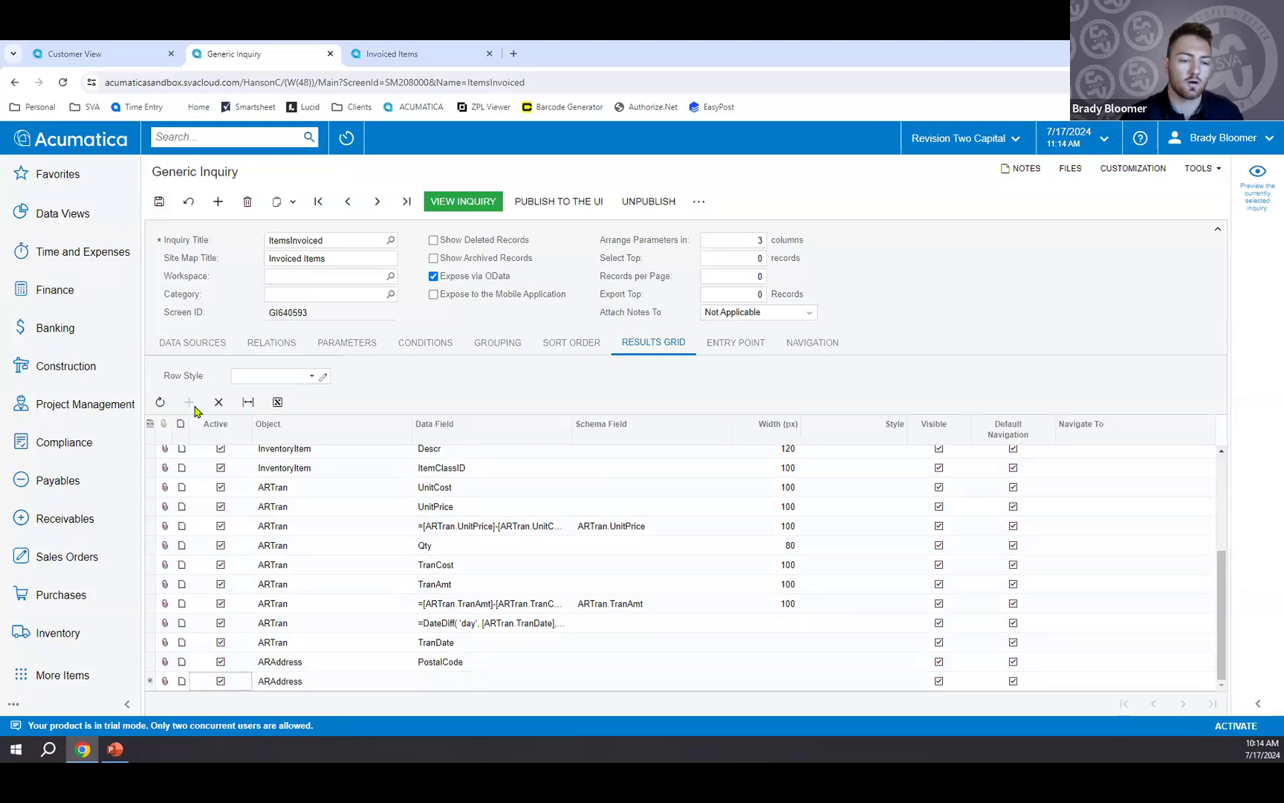
left_click(464, 678)
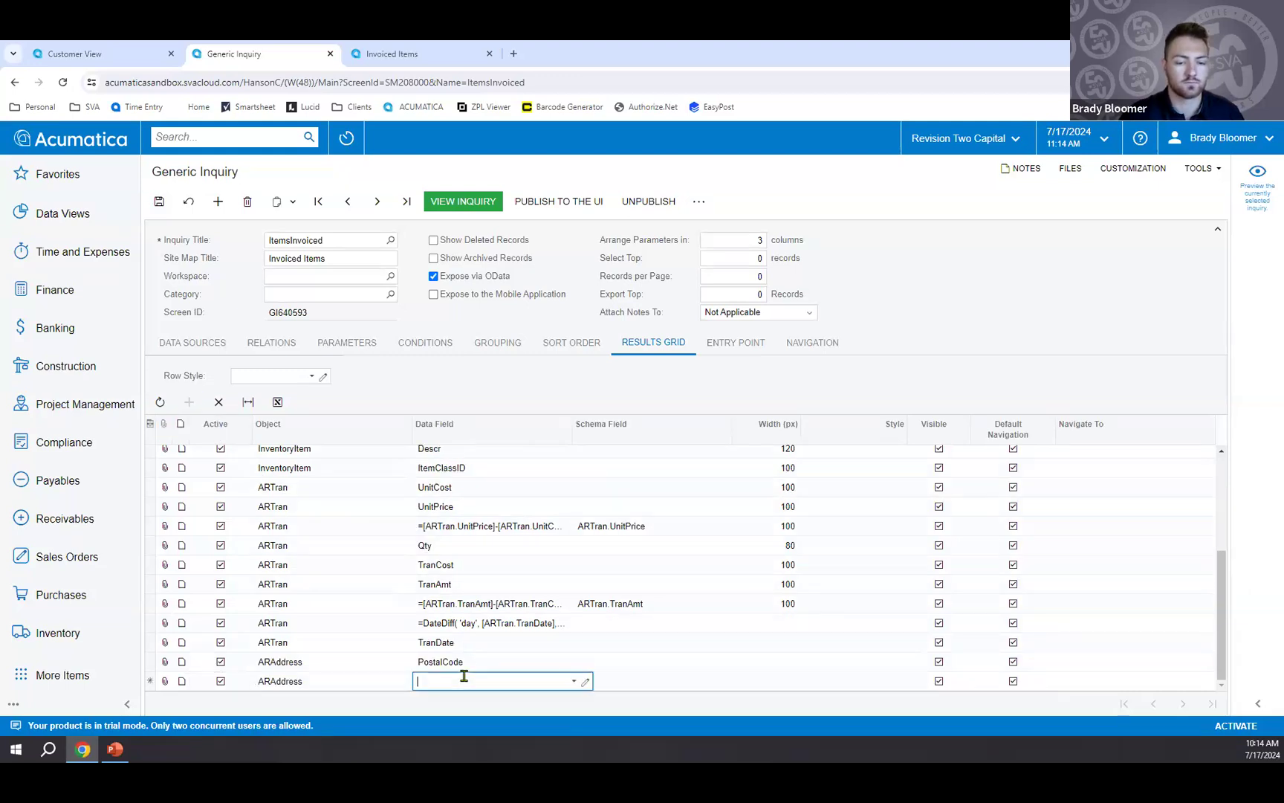
type("sta")
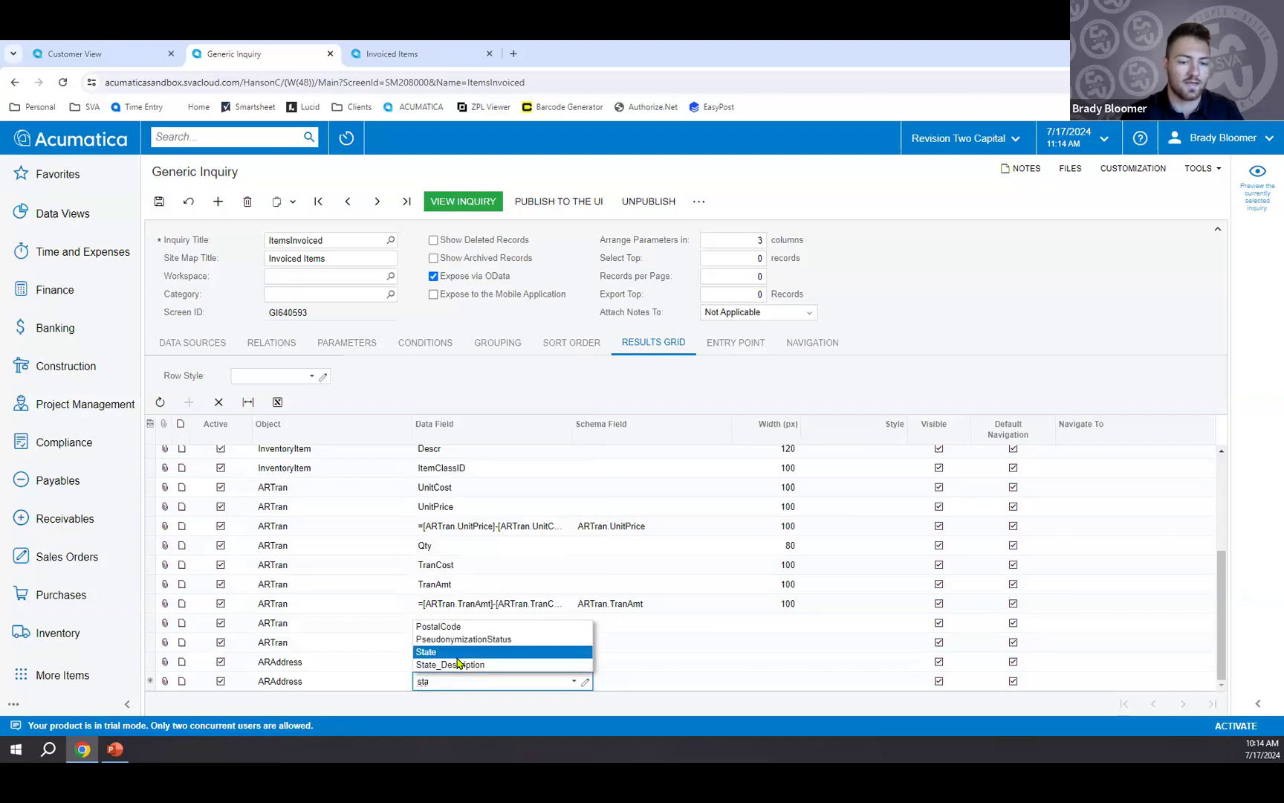
left_click(456, 657)
key("Tab")
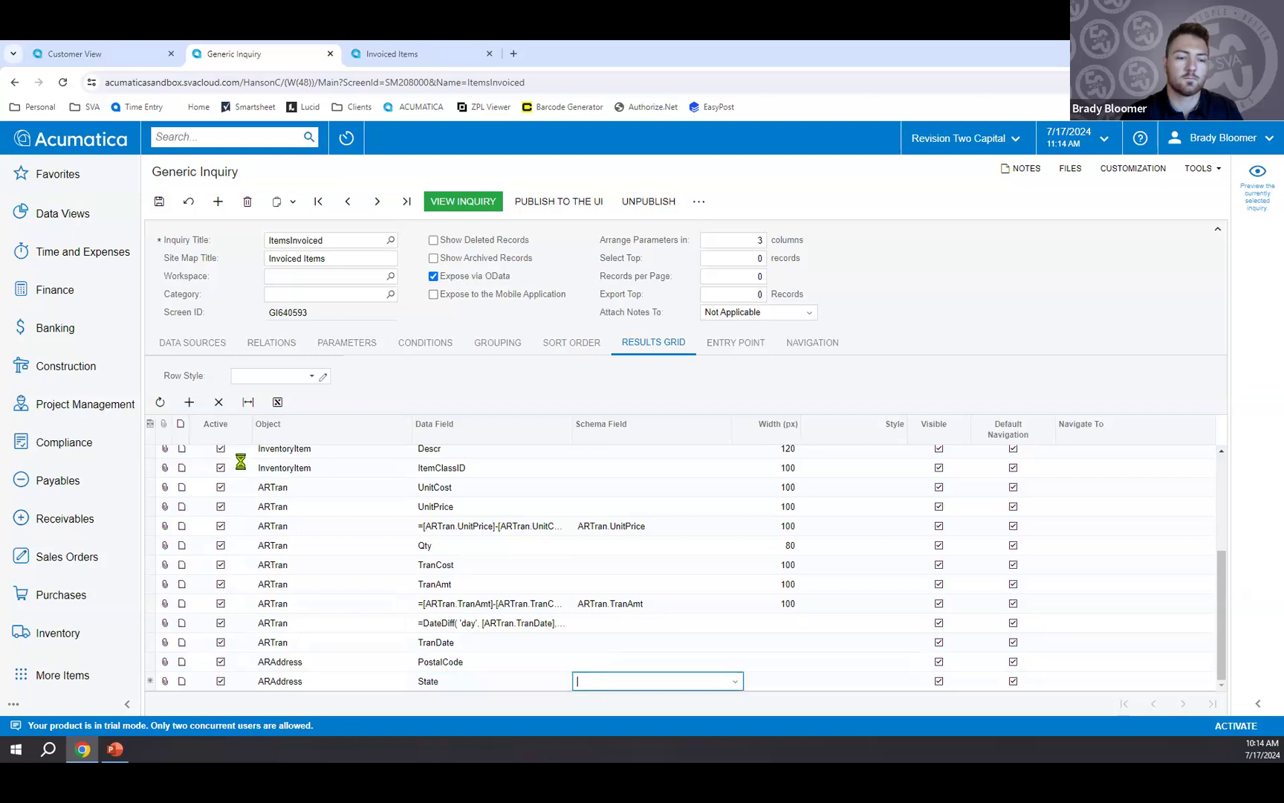
Add the ARAddress CountryID field to the results grid and save the inquiry.
left_click(188, 401)
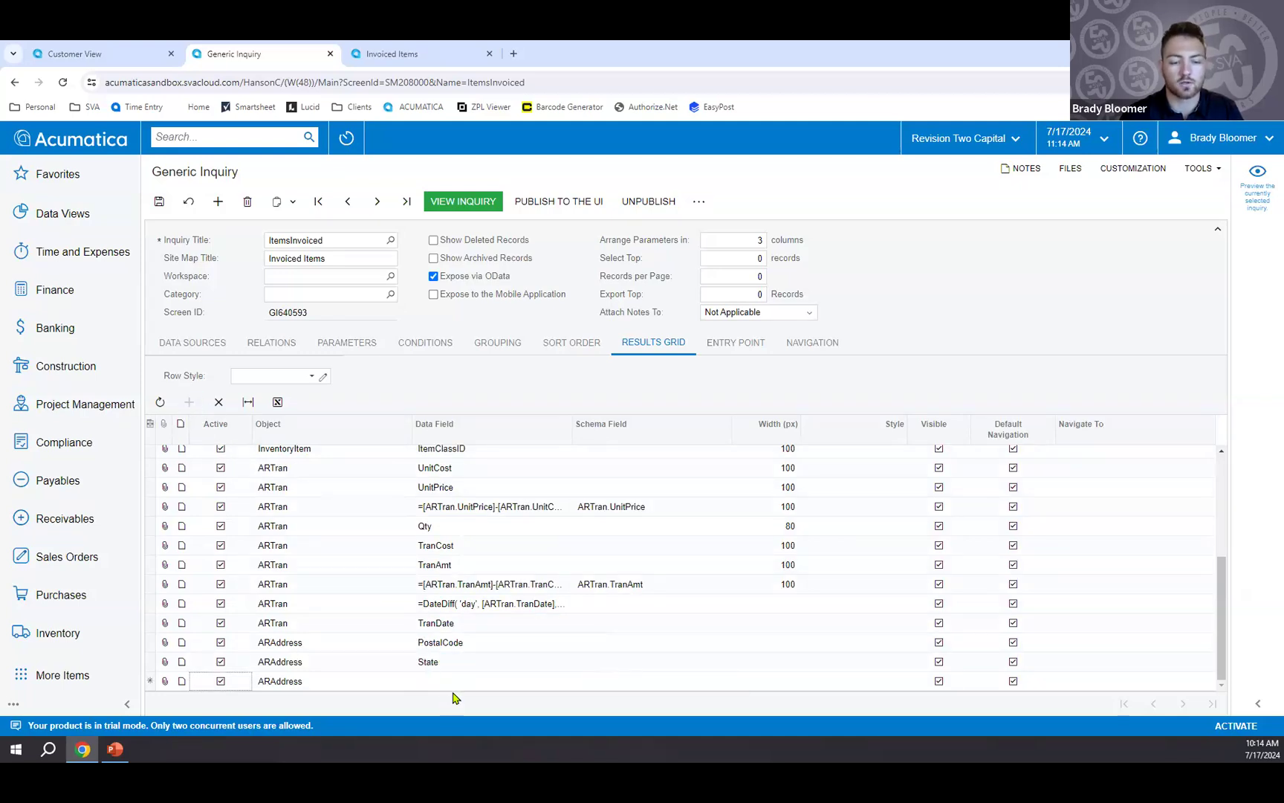
left_click(452, 681)
type("cou")
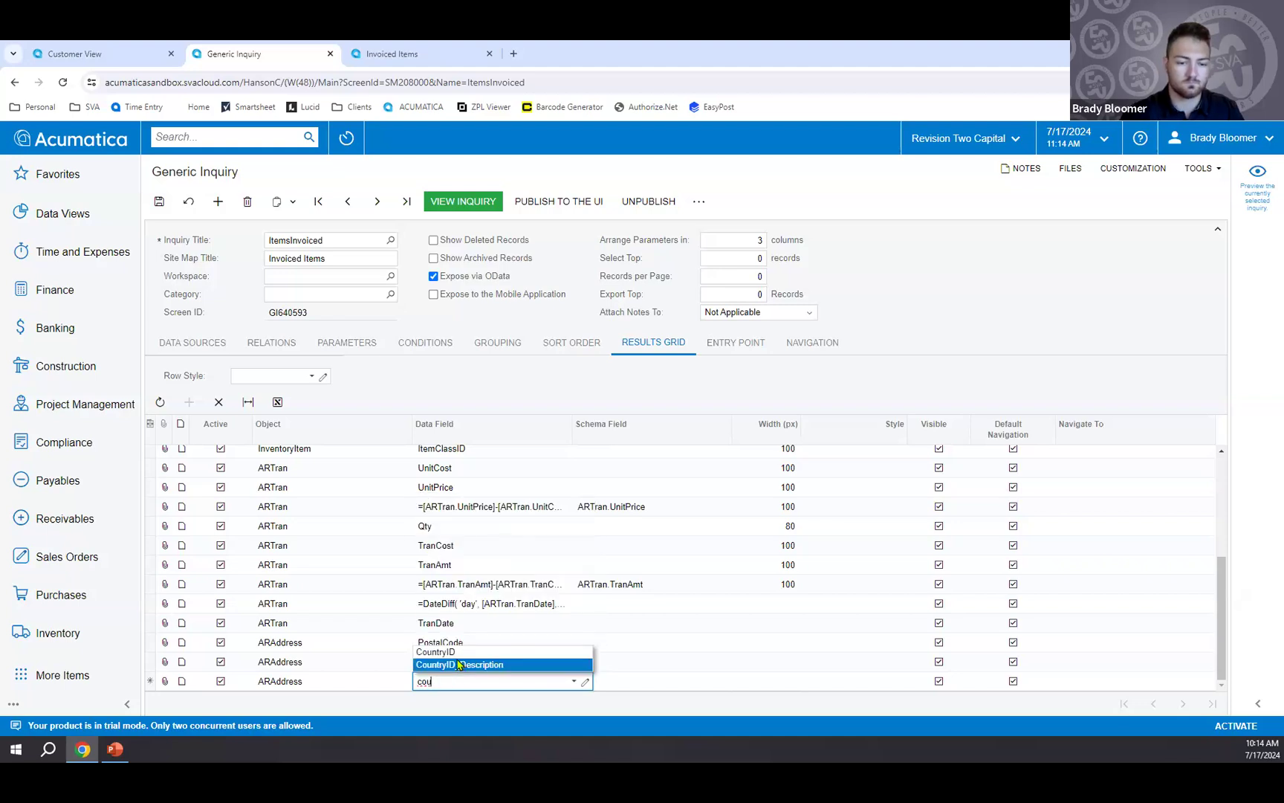
left_click(457, 652)
left_click(160, 202)
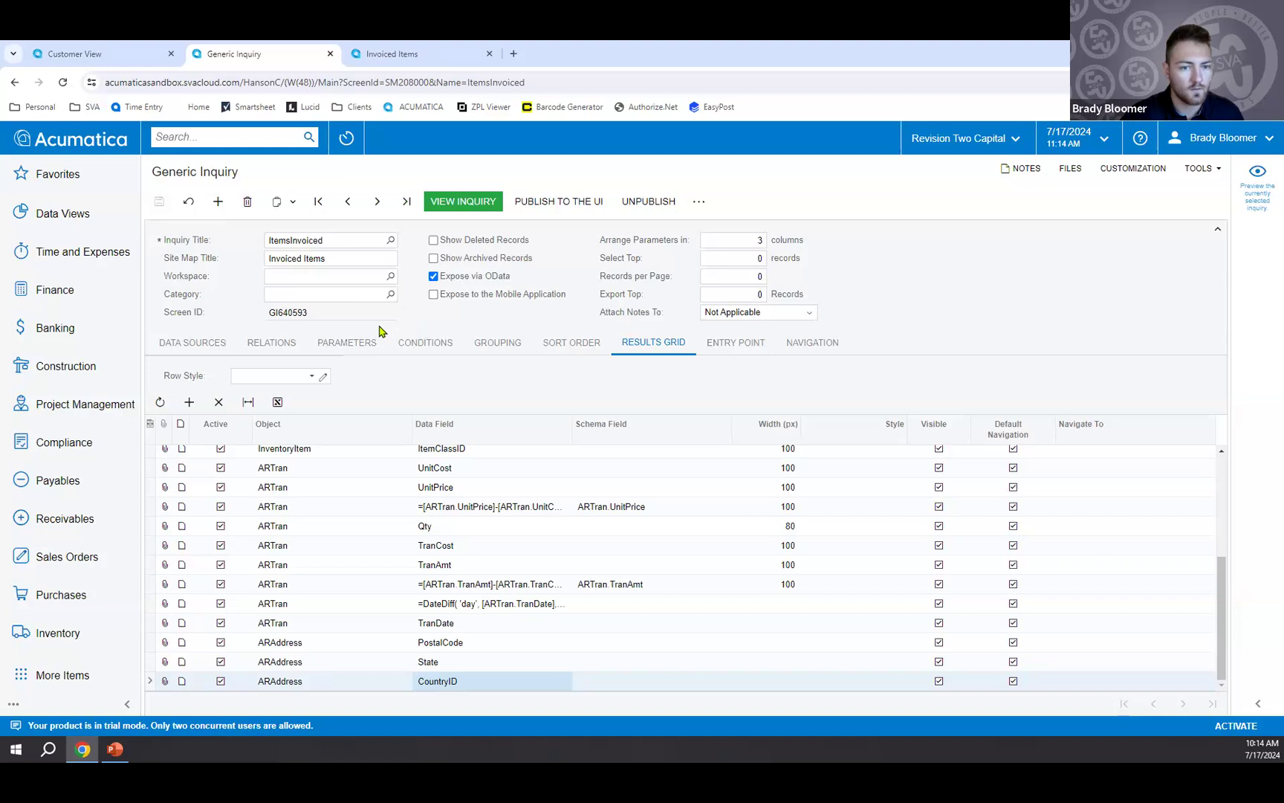
Examine the field list of the ARAddress data source in the DAC Schema Browser, then close it.
left_click(217, 344)
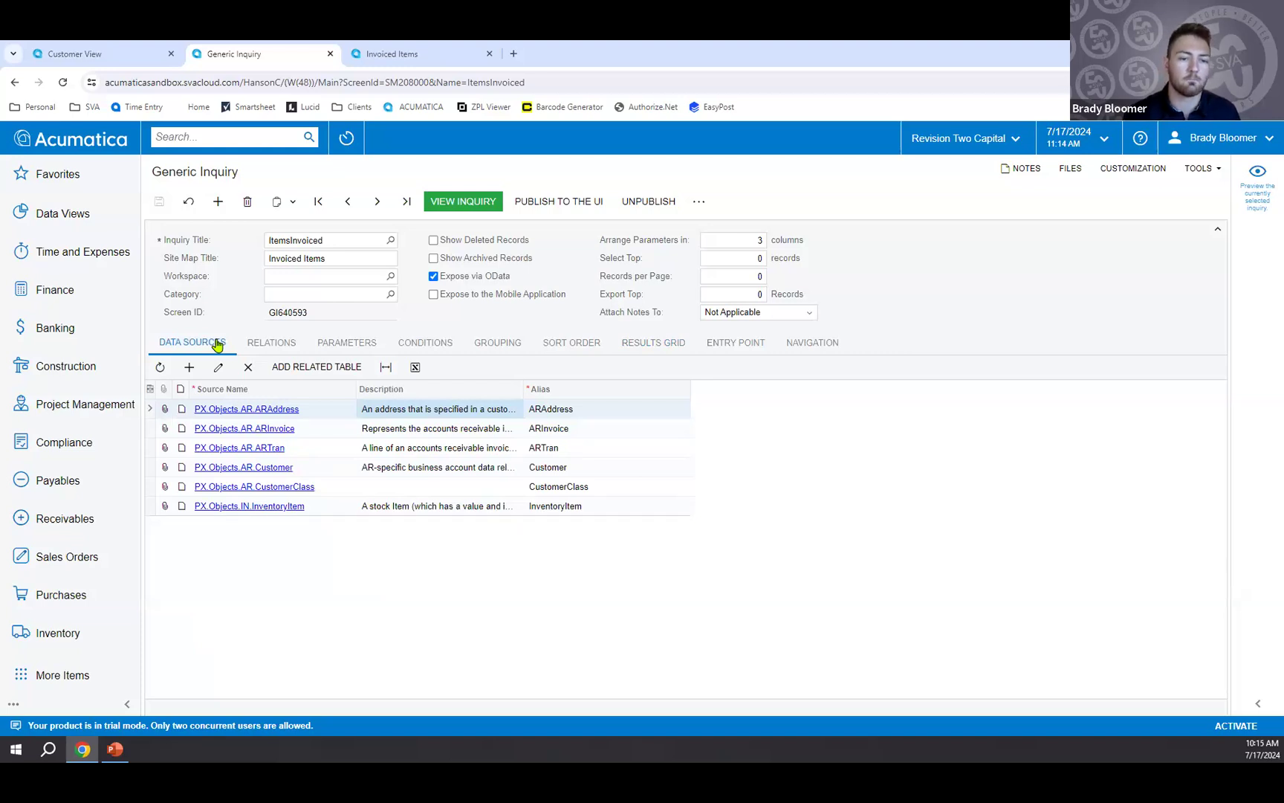
left_click(274, 418)
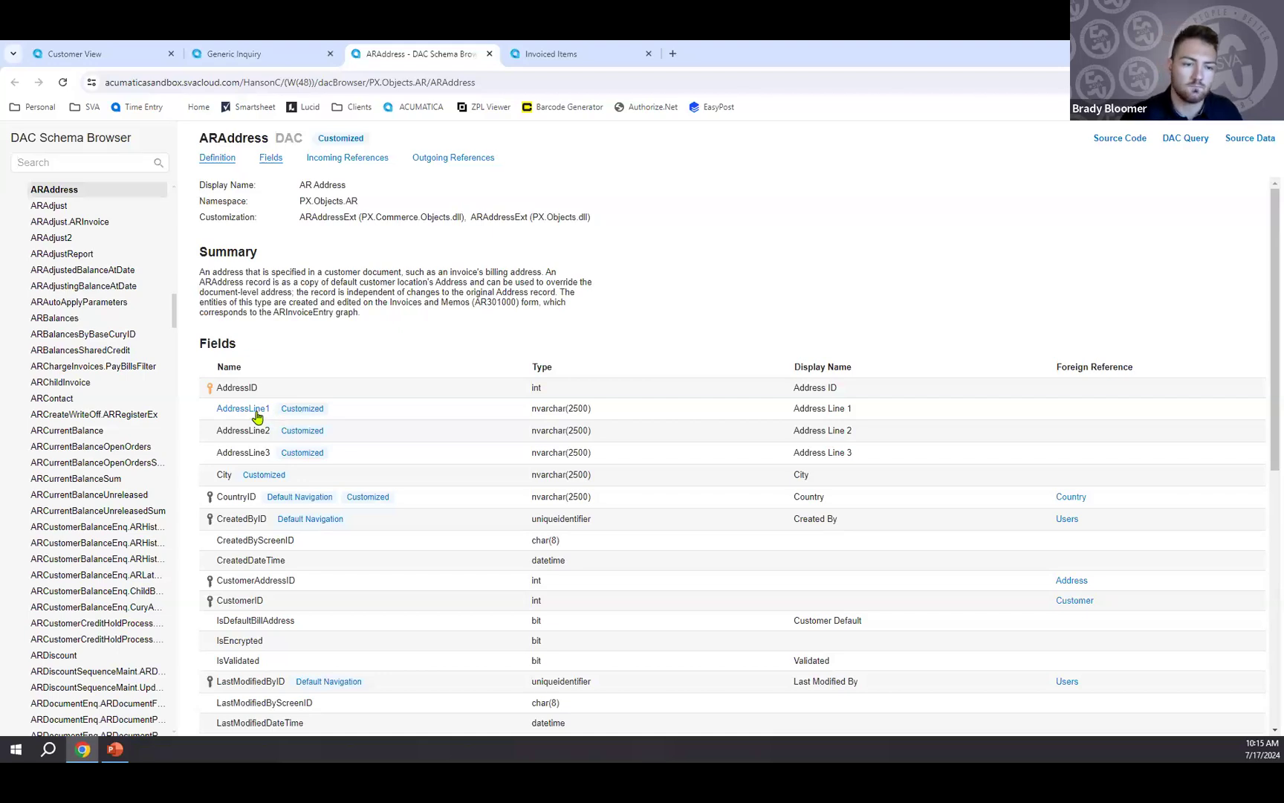
scroll(445, 428, "down", 1)
scroll(446, 429, "down", 3)
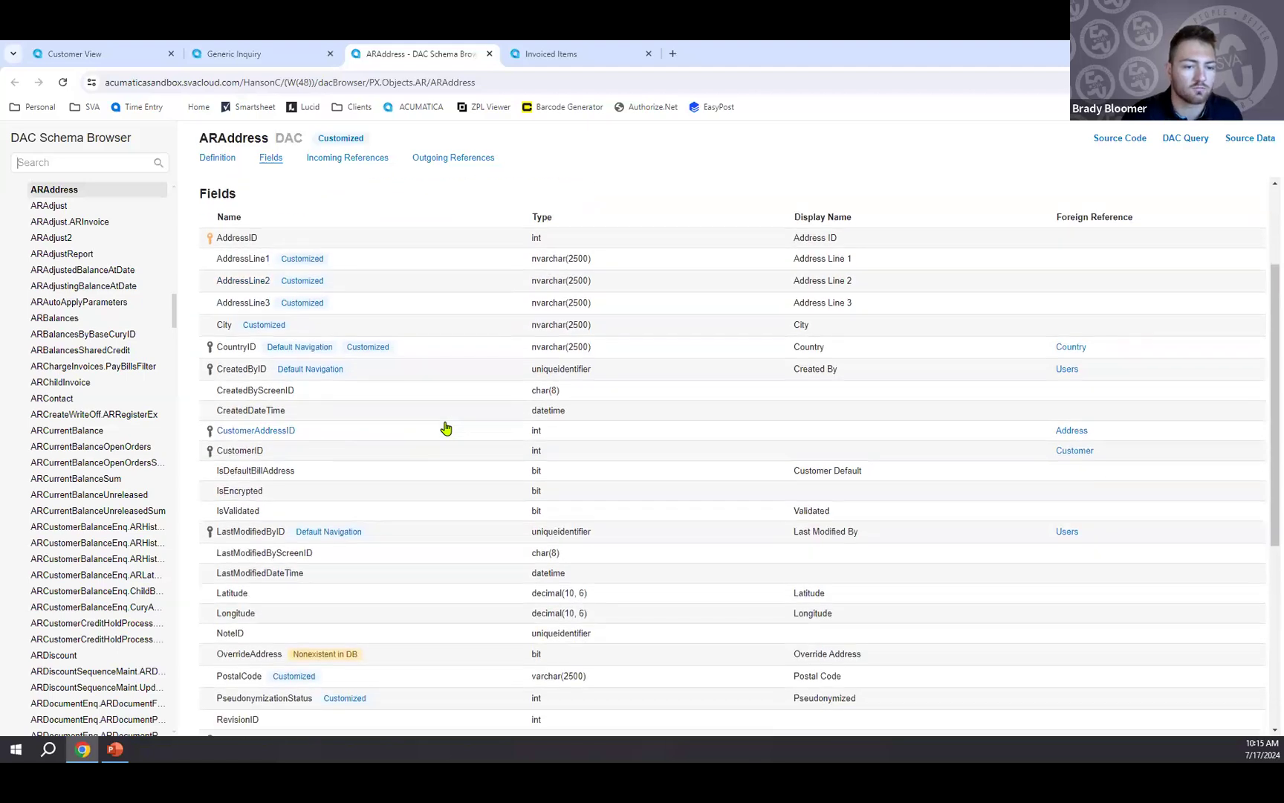
scroll(446, 428, "up", 1)
scroll(446, 428, "up", 2)
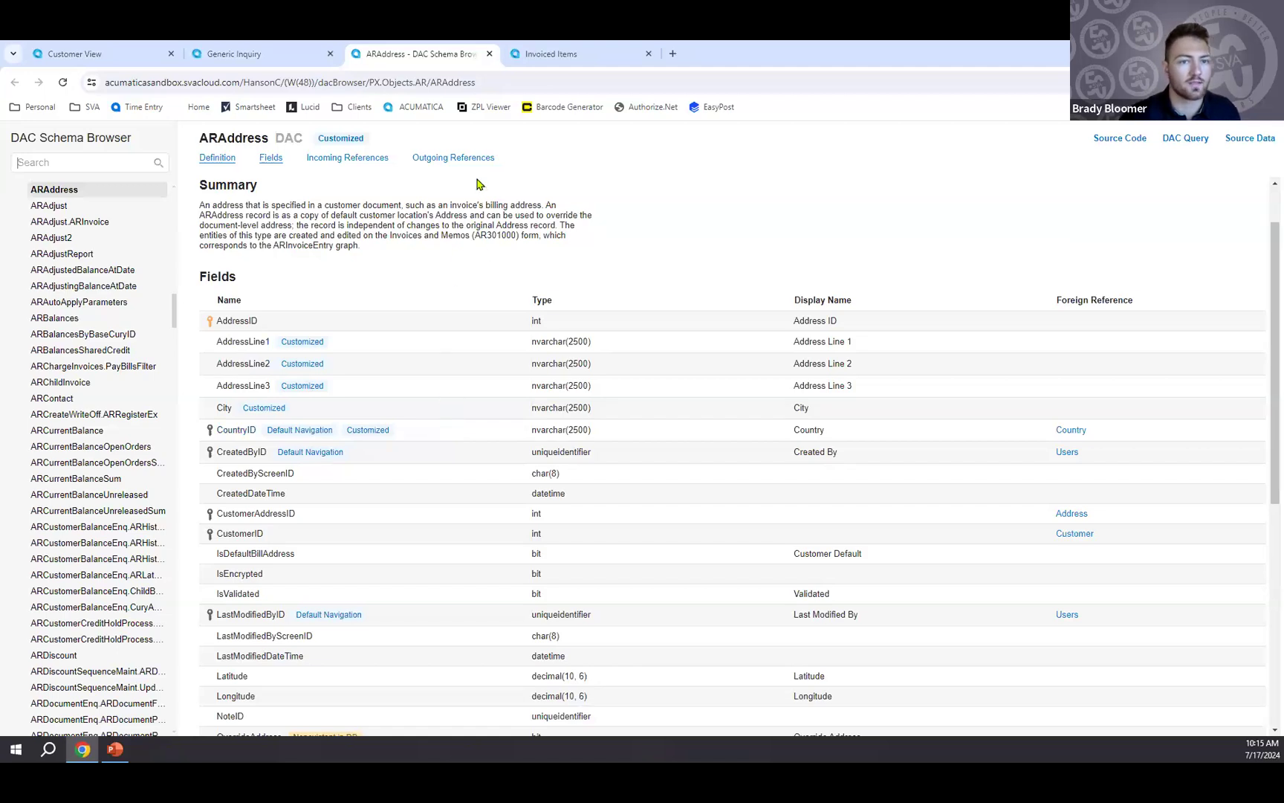
left_click(489, 54)
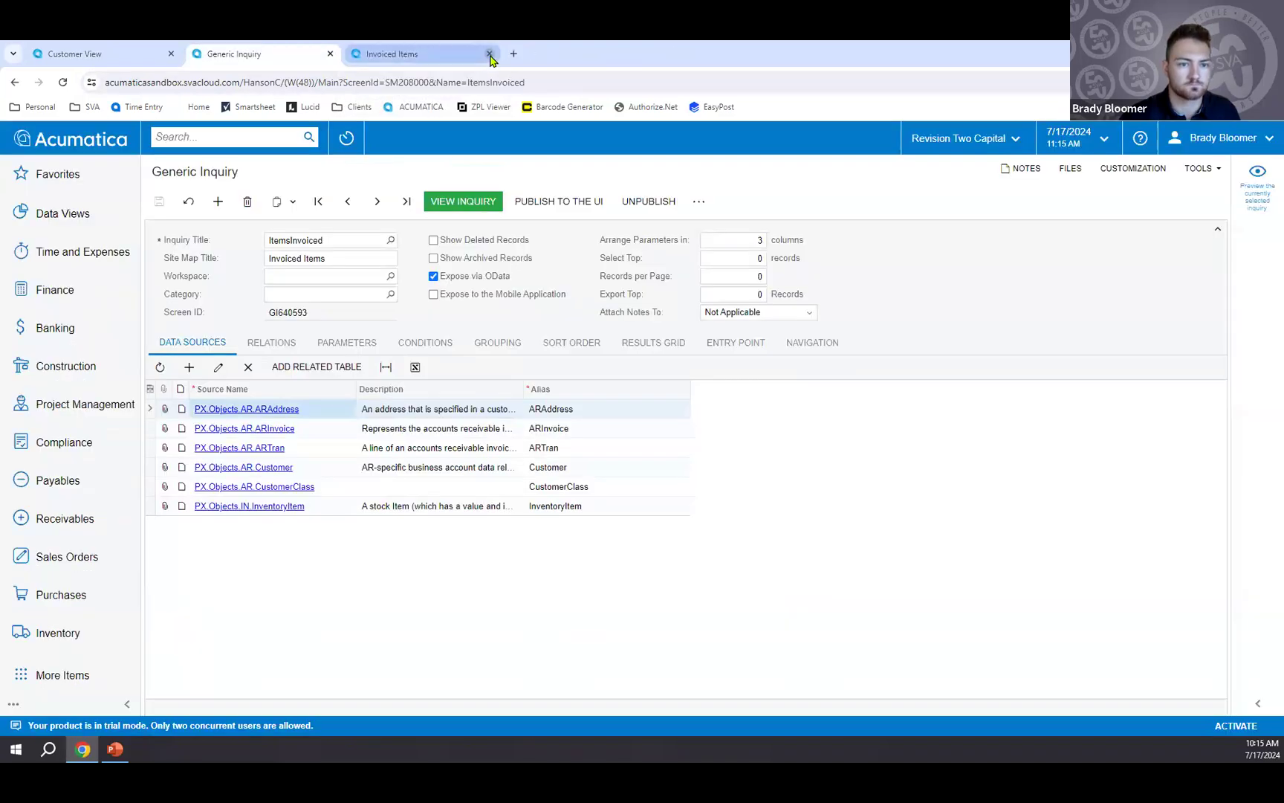
Close the outdated Invoiced Items results, view the updated inquiry, and check its postal code, state and country columns.
left_click(490, 55)
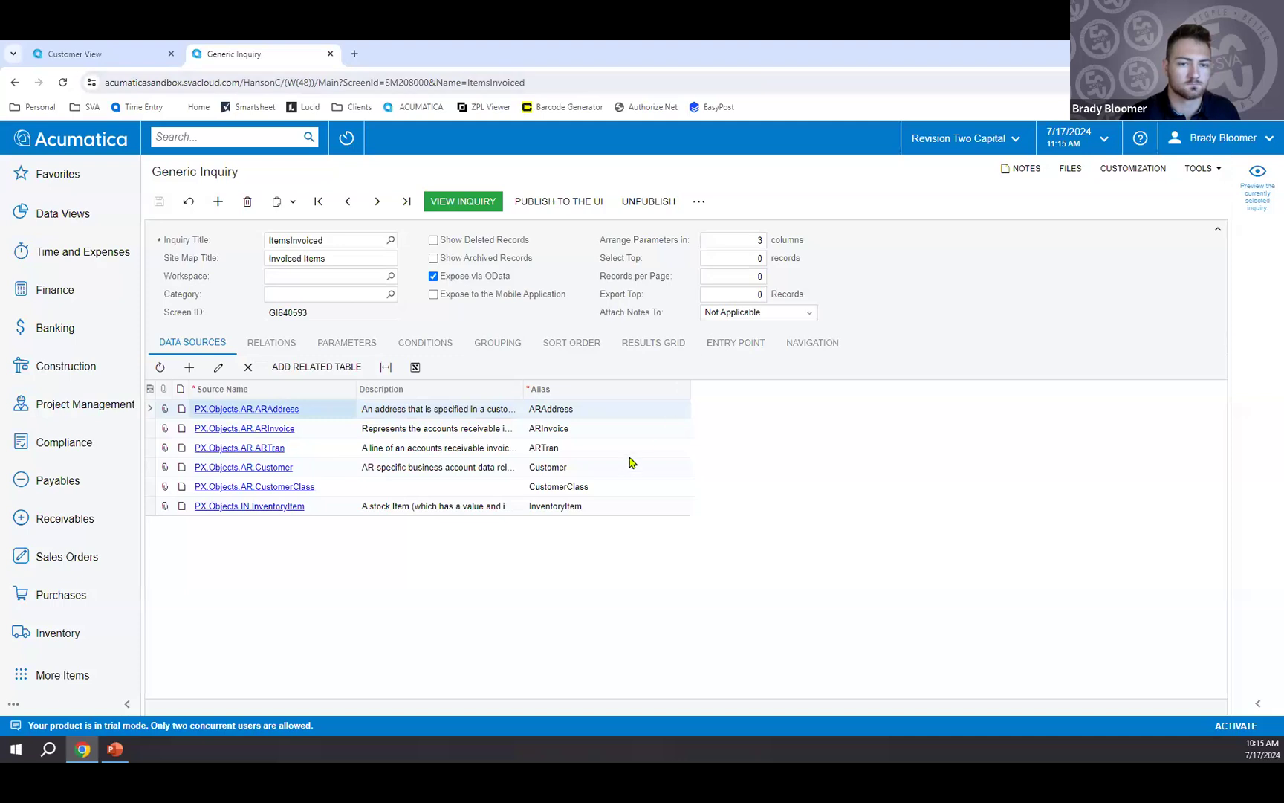
left_click(644, 345)
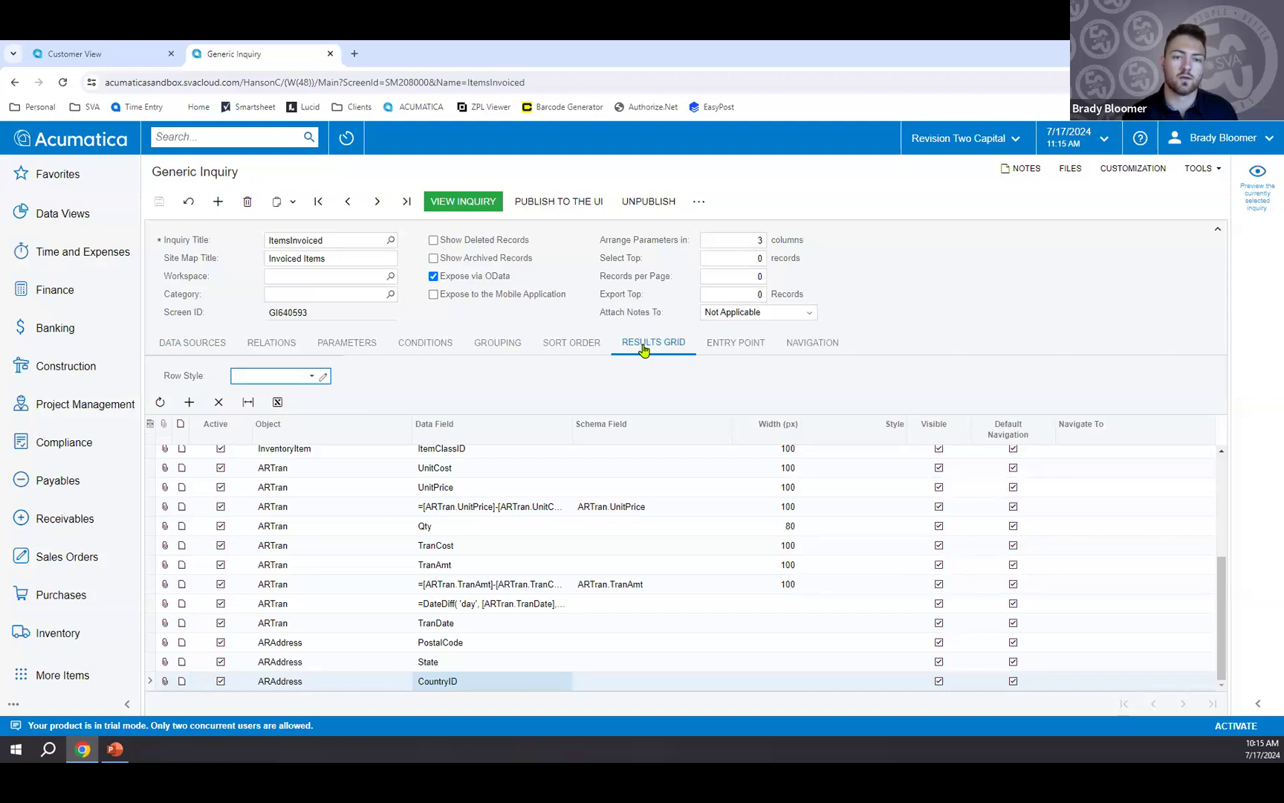
left_click(472, 202)
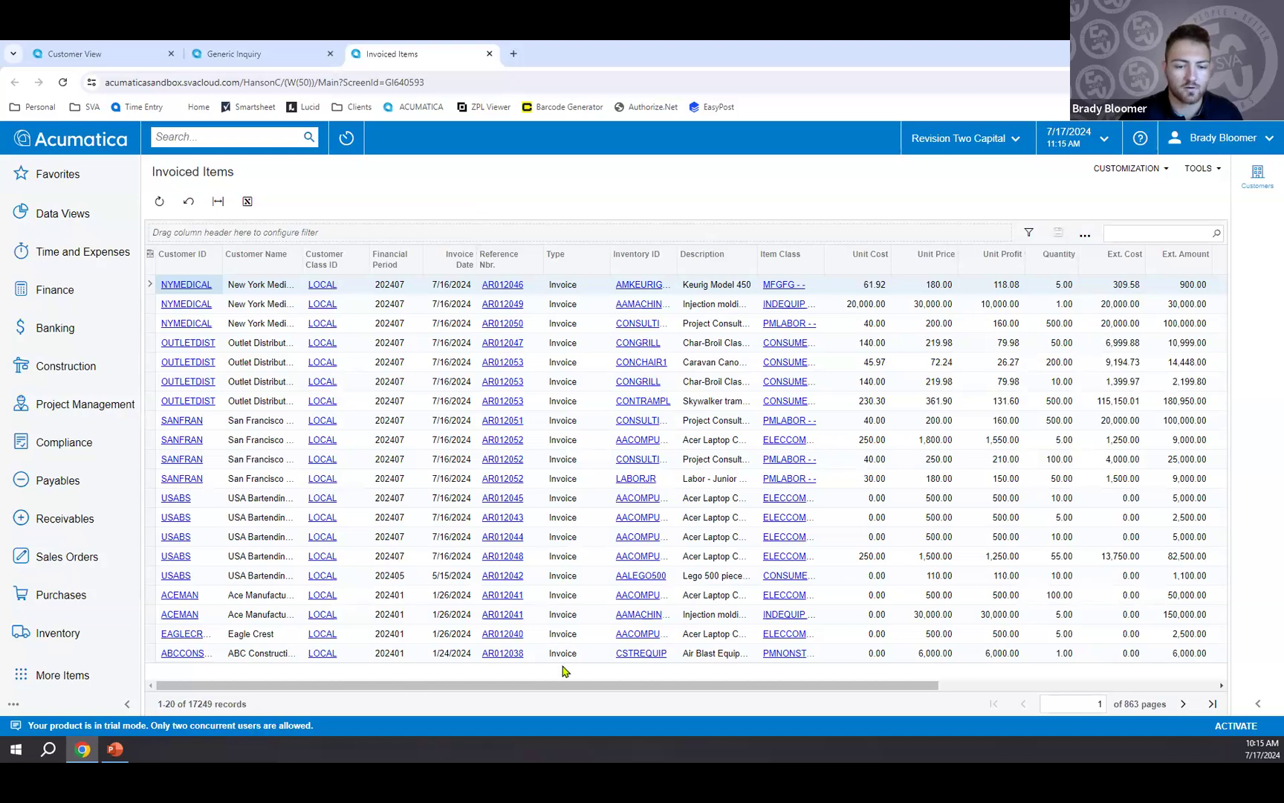
left_click_drag(565, 690, 880, 695)
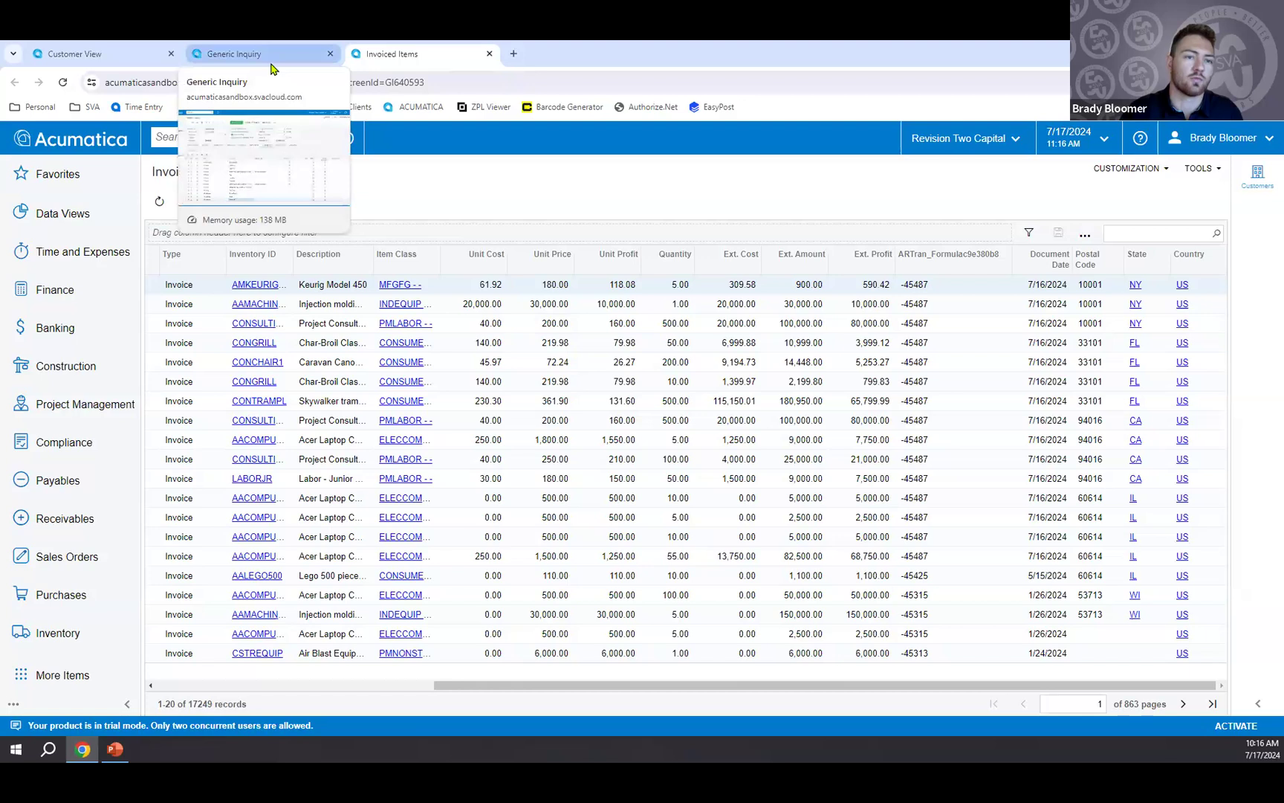
Add an inquiry parameter named State with schema field ARAddress.State and display name State.
left_click(271, 68)
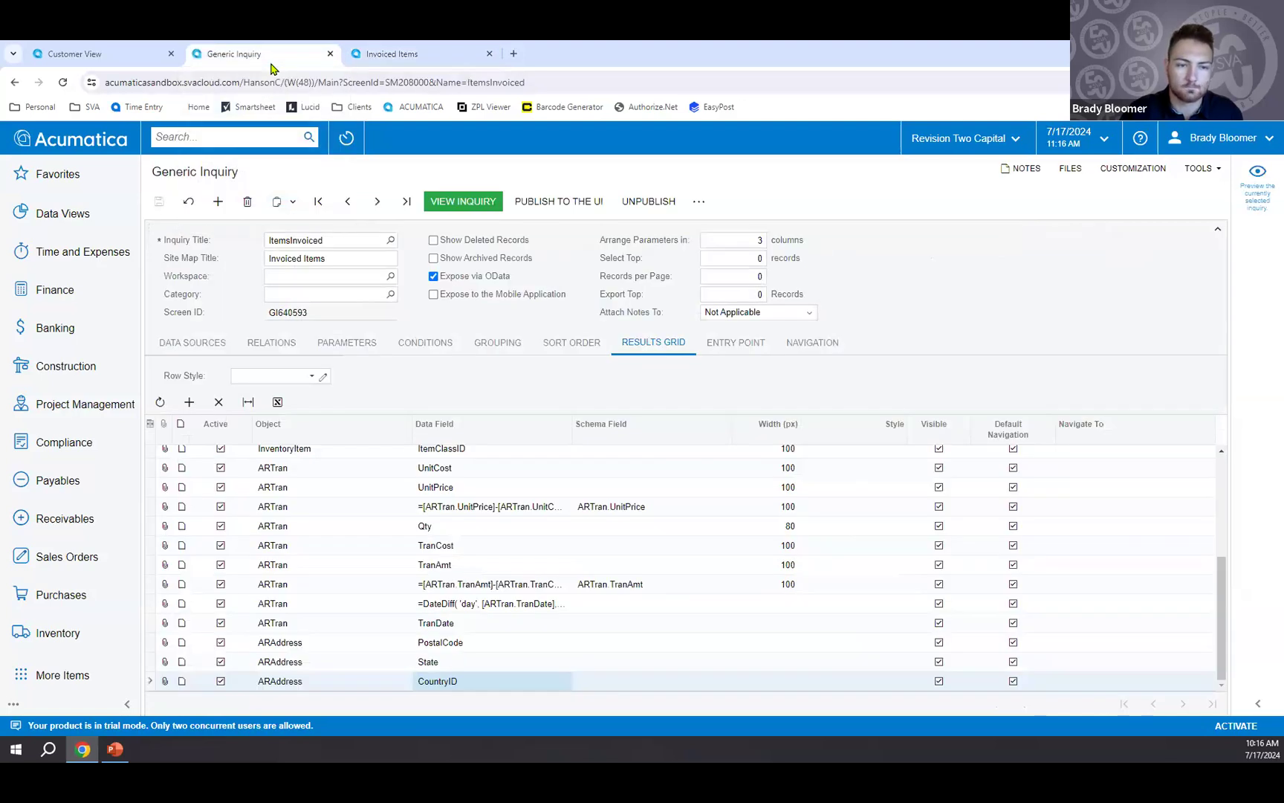
left_click(357, 343)
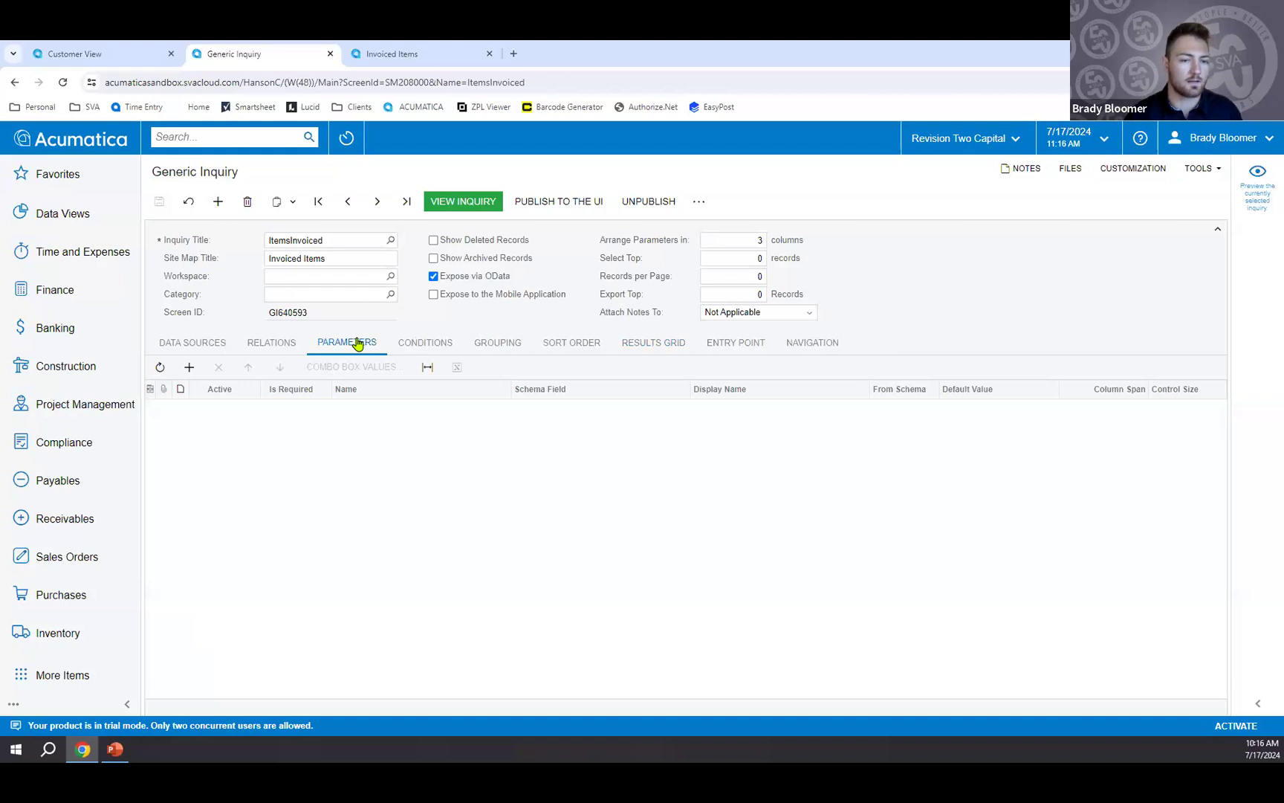
left_click(189, 369)
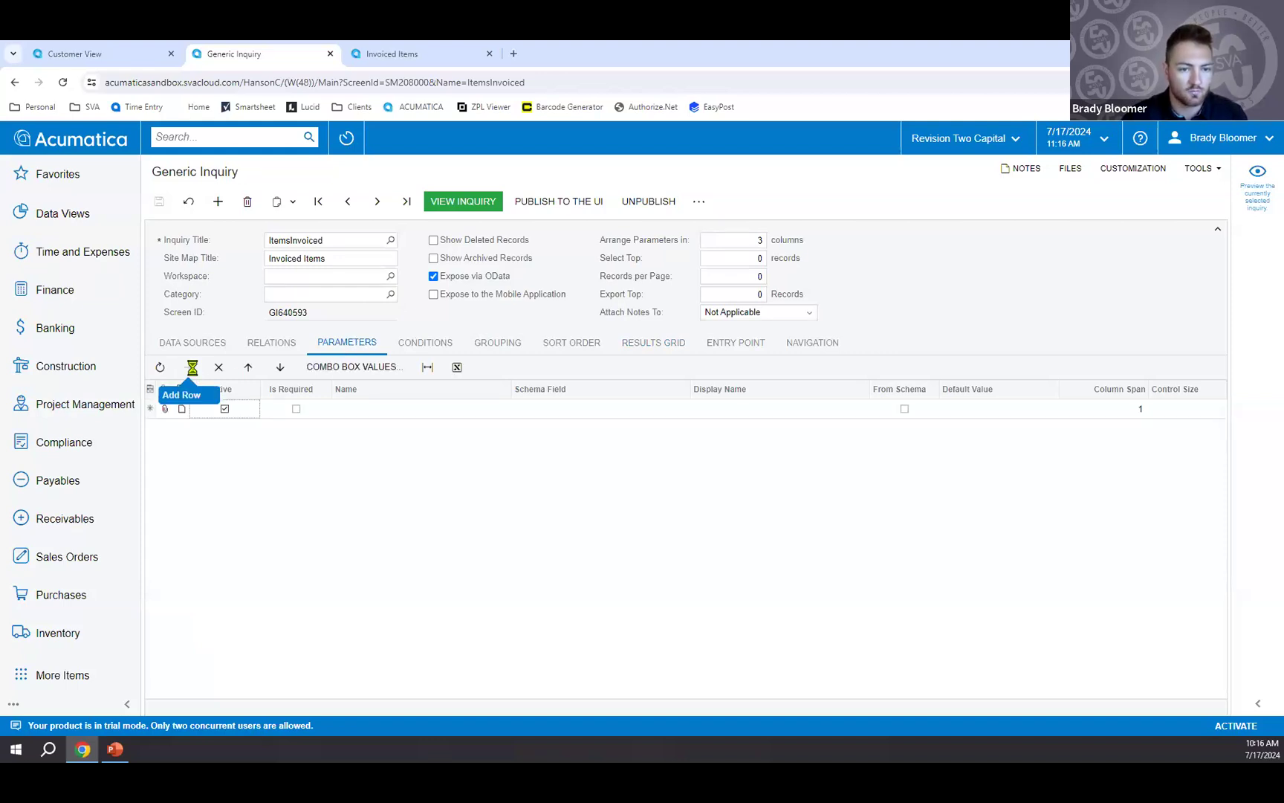
left_click(412, 409)
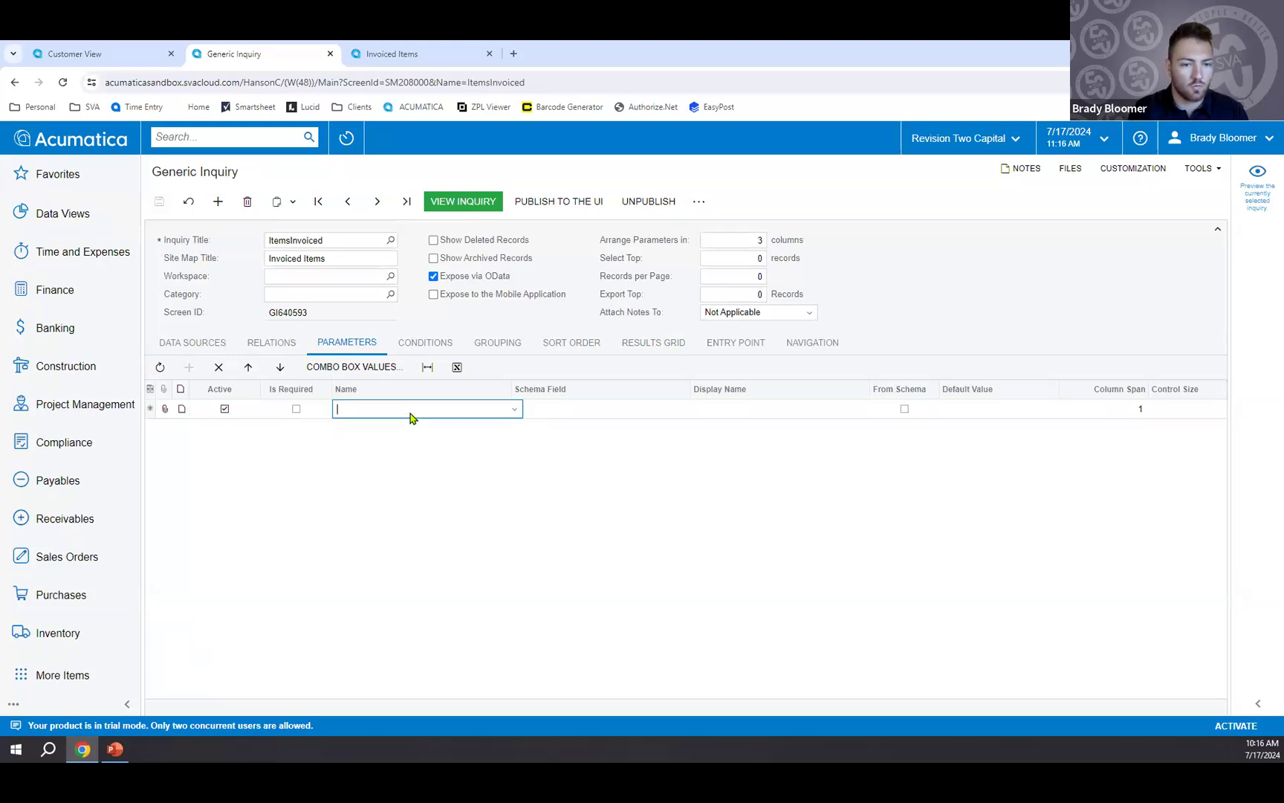
type("State")
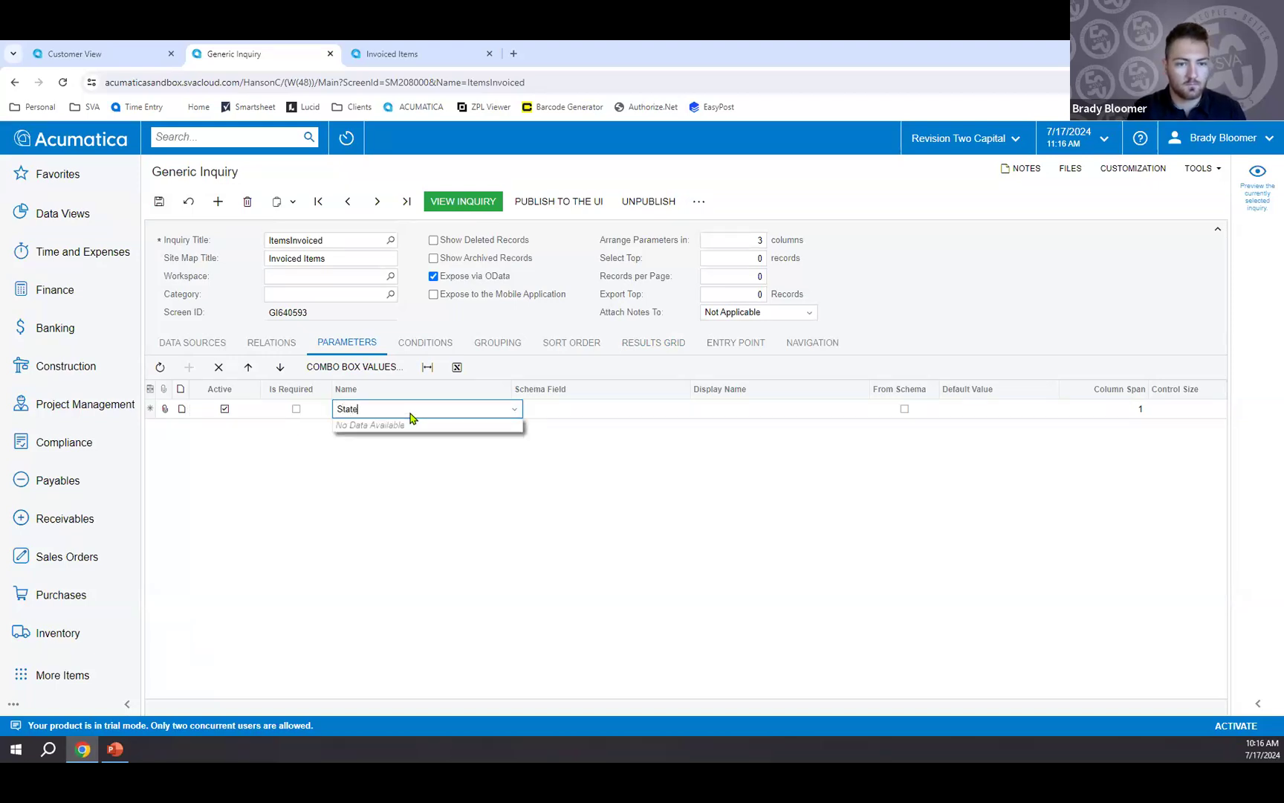
key("Tab")
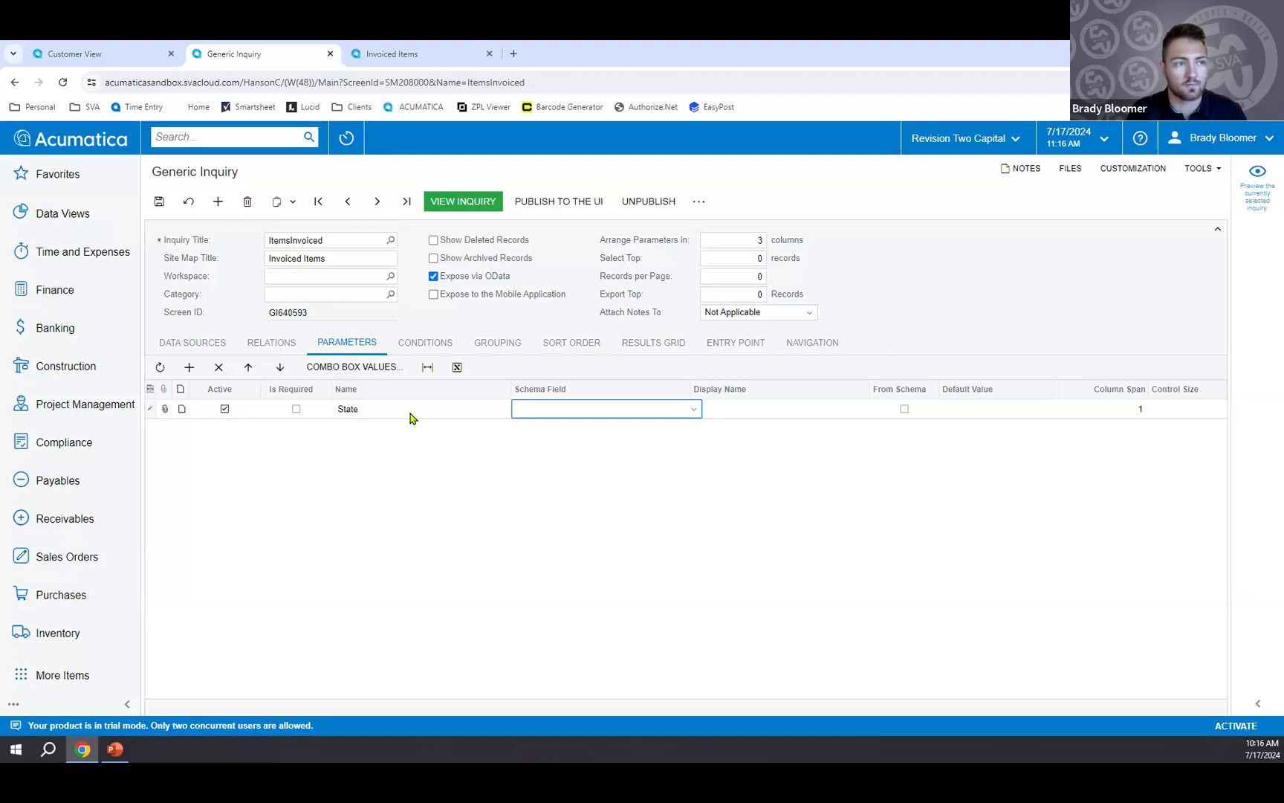
type("s")
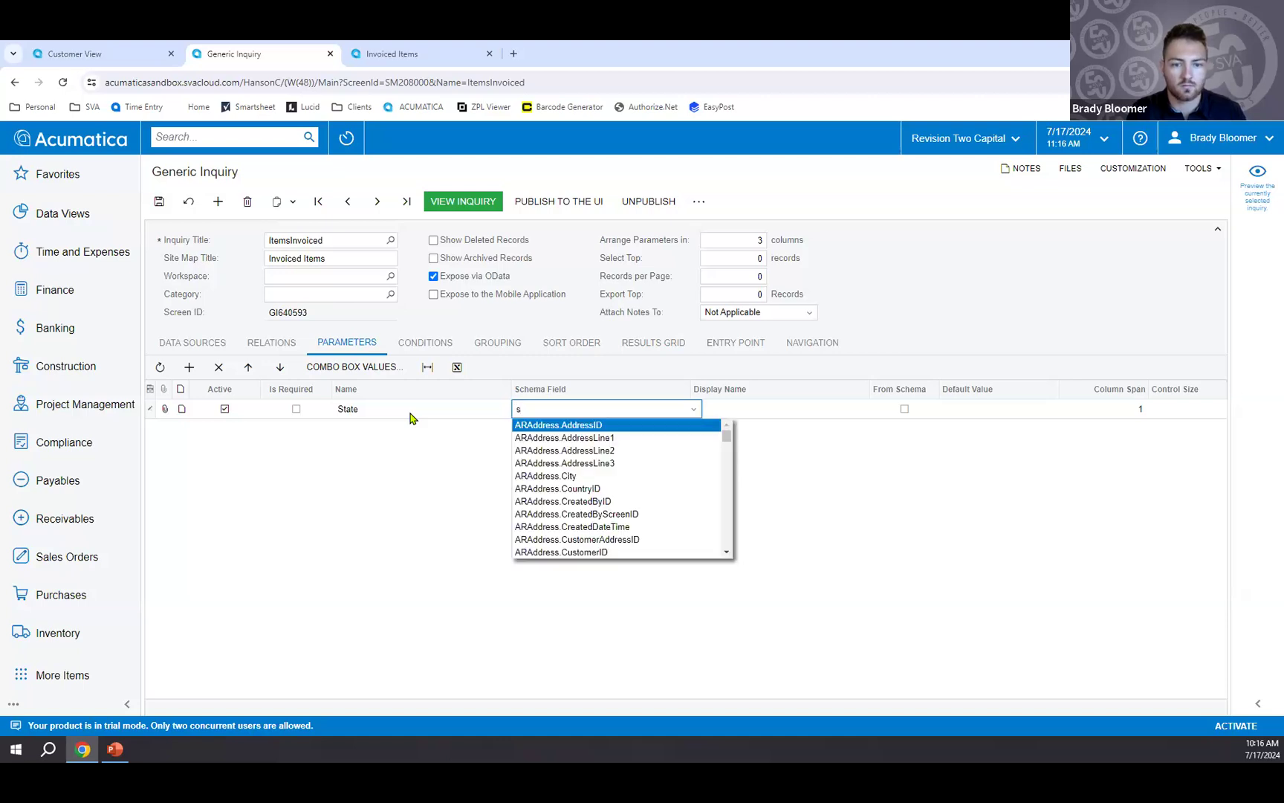
type("tate")
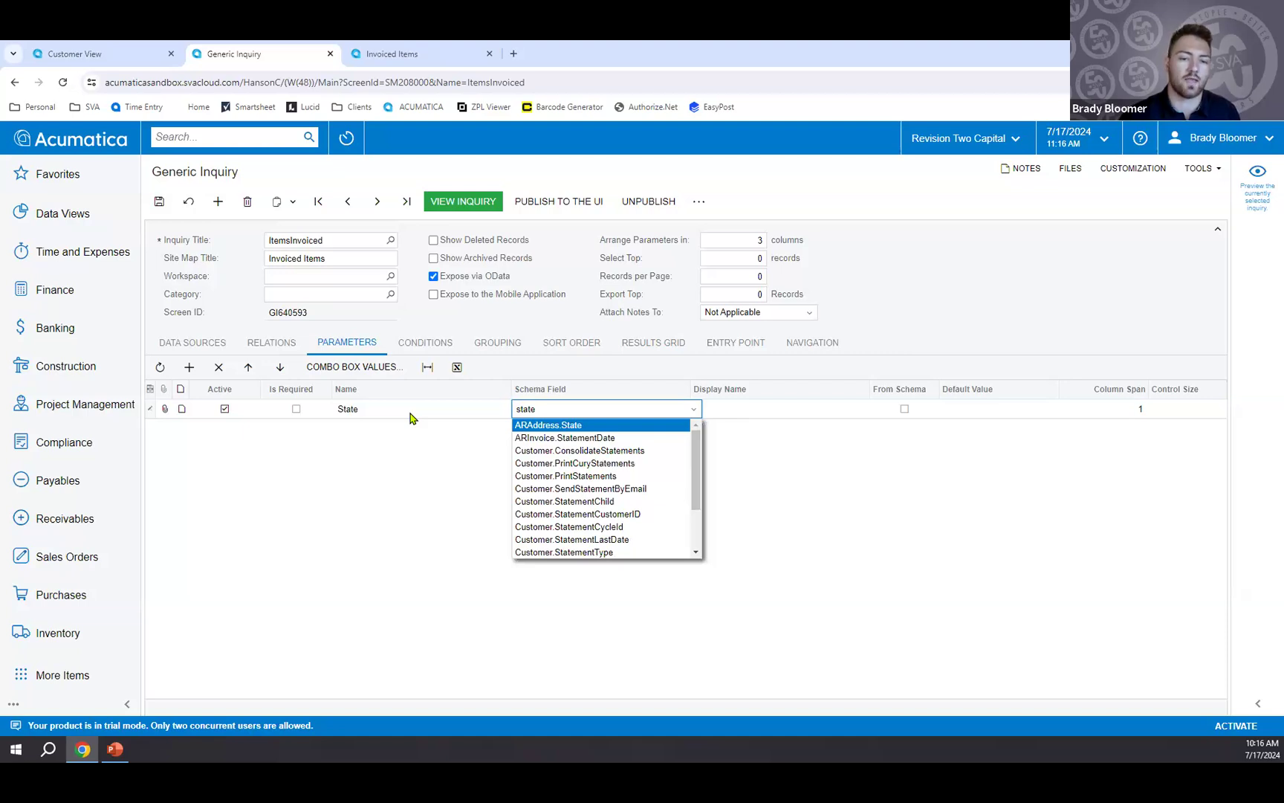
left_click(531, 426)
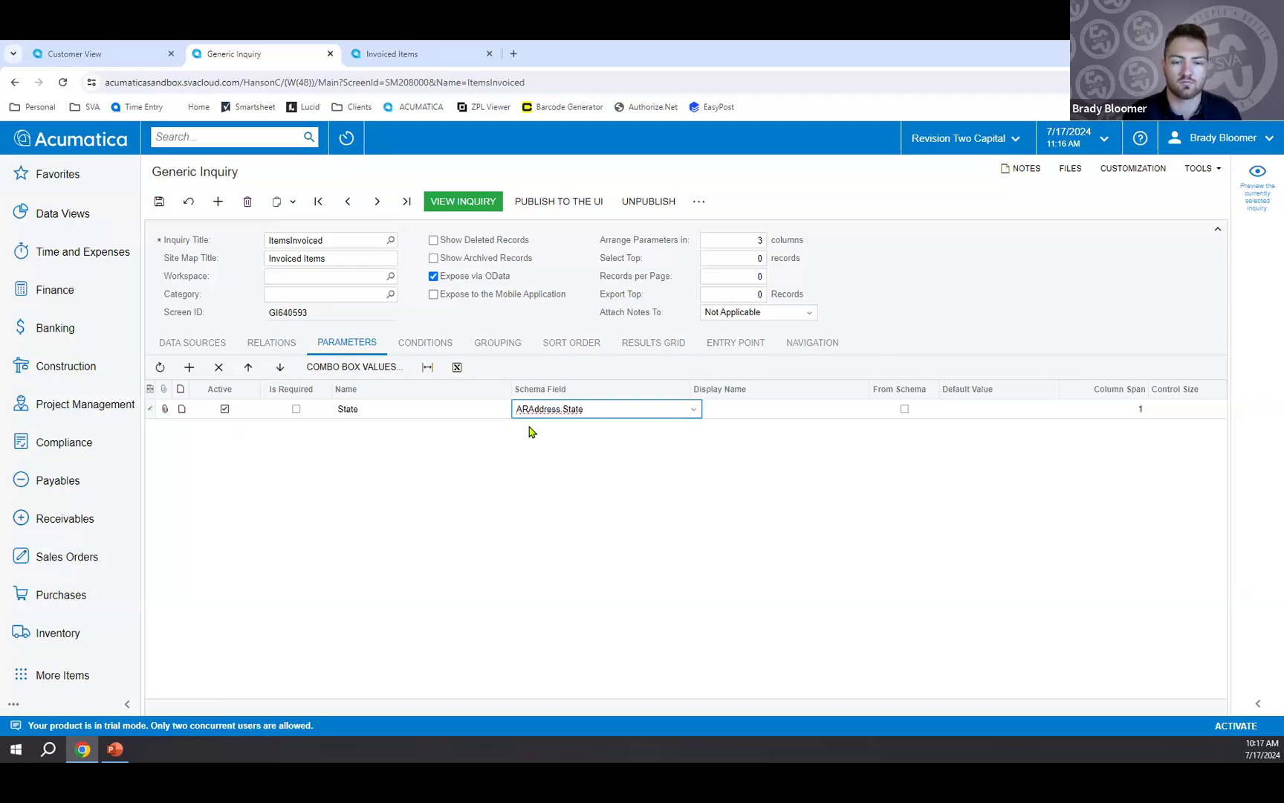
left_click(775, 413)
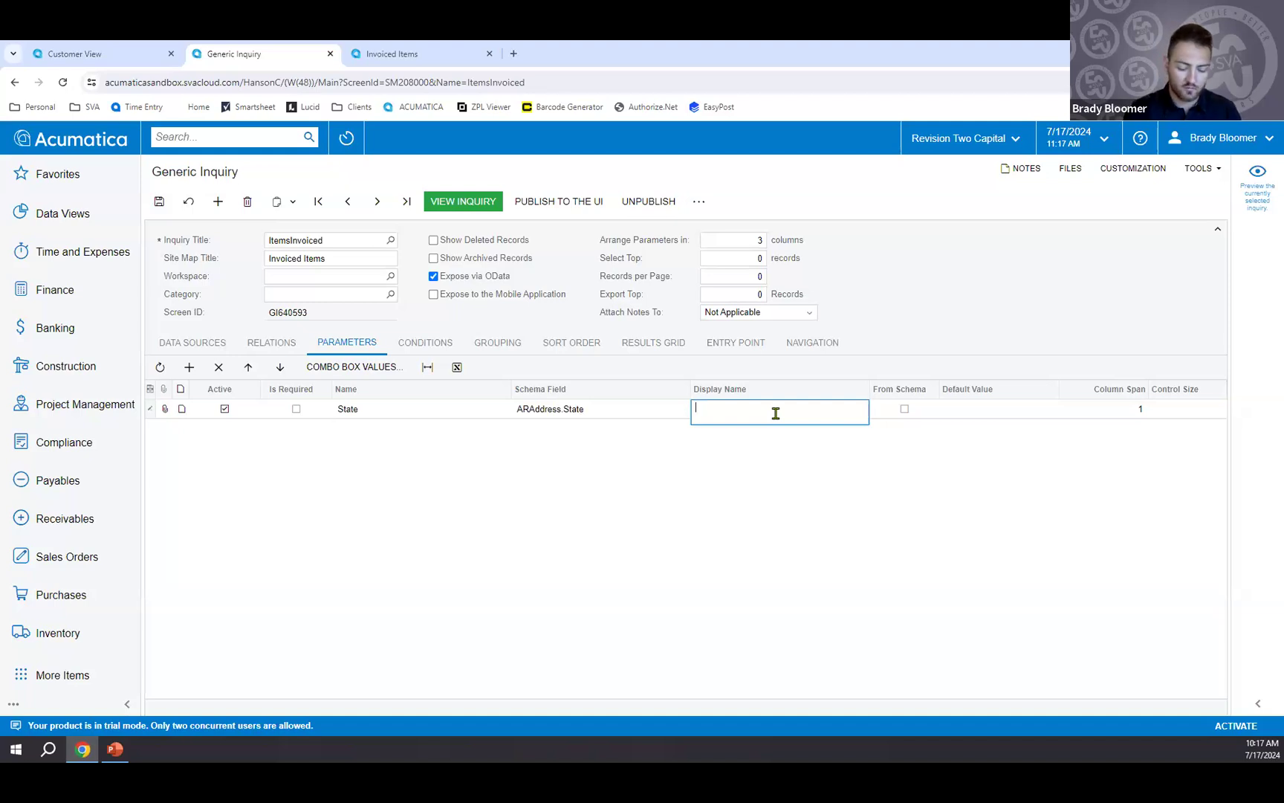
type("State")
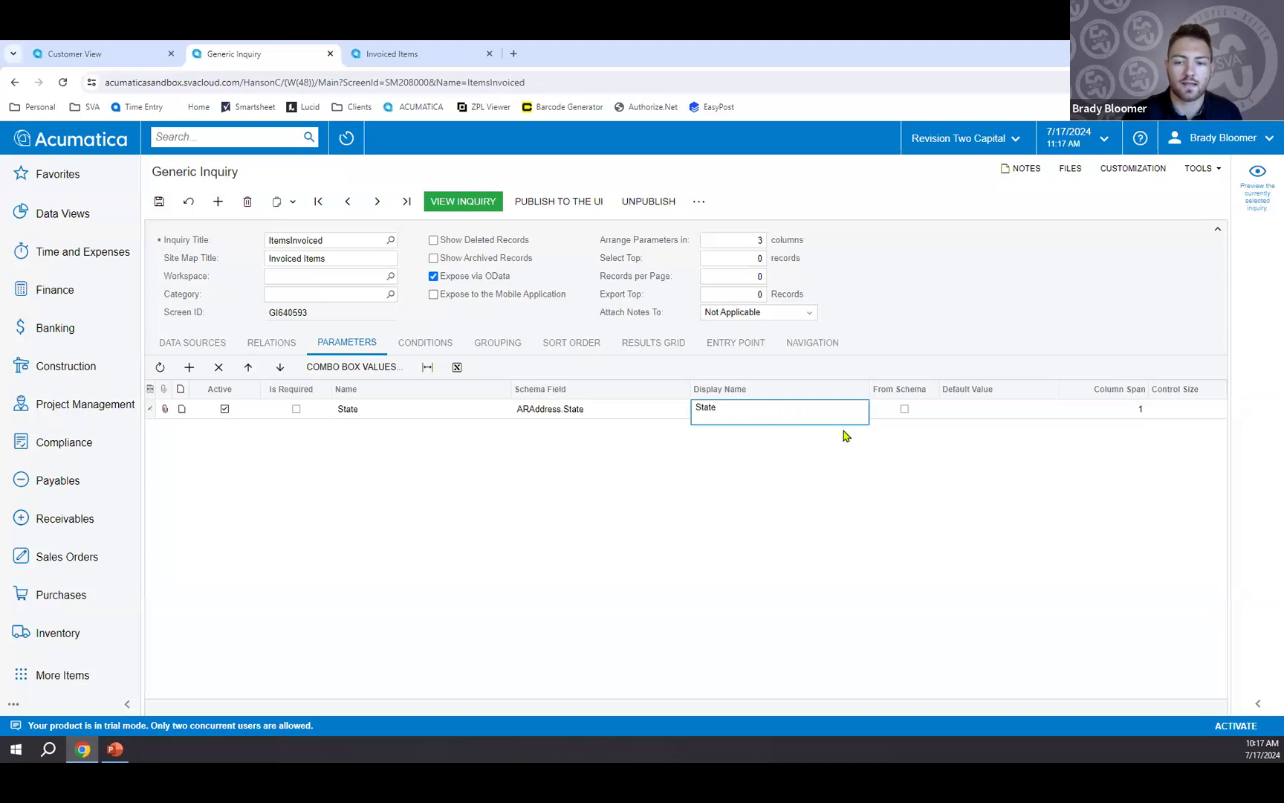
Make the State parameter take its values from the schema and check the states offered for its default value.
left_click(905, 410)
left_click(905, 409)
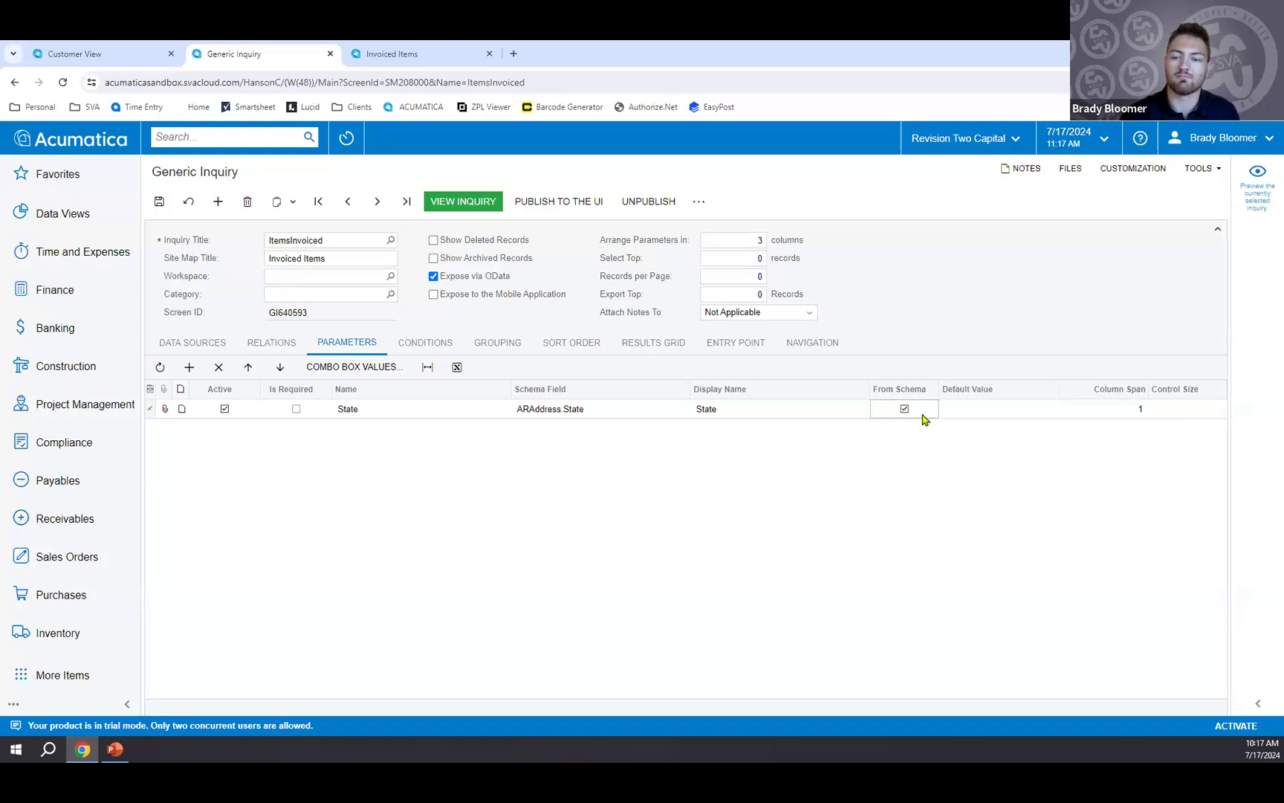
left_click(989, 409)
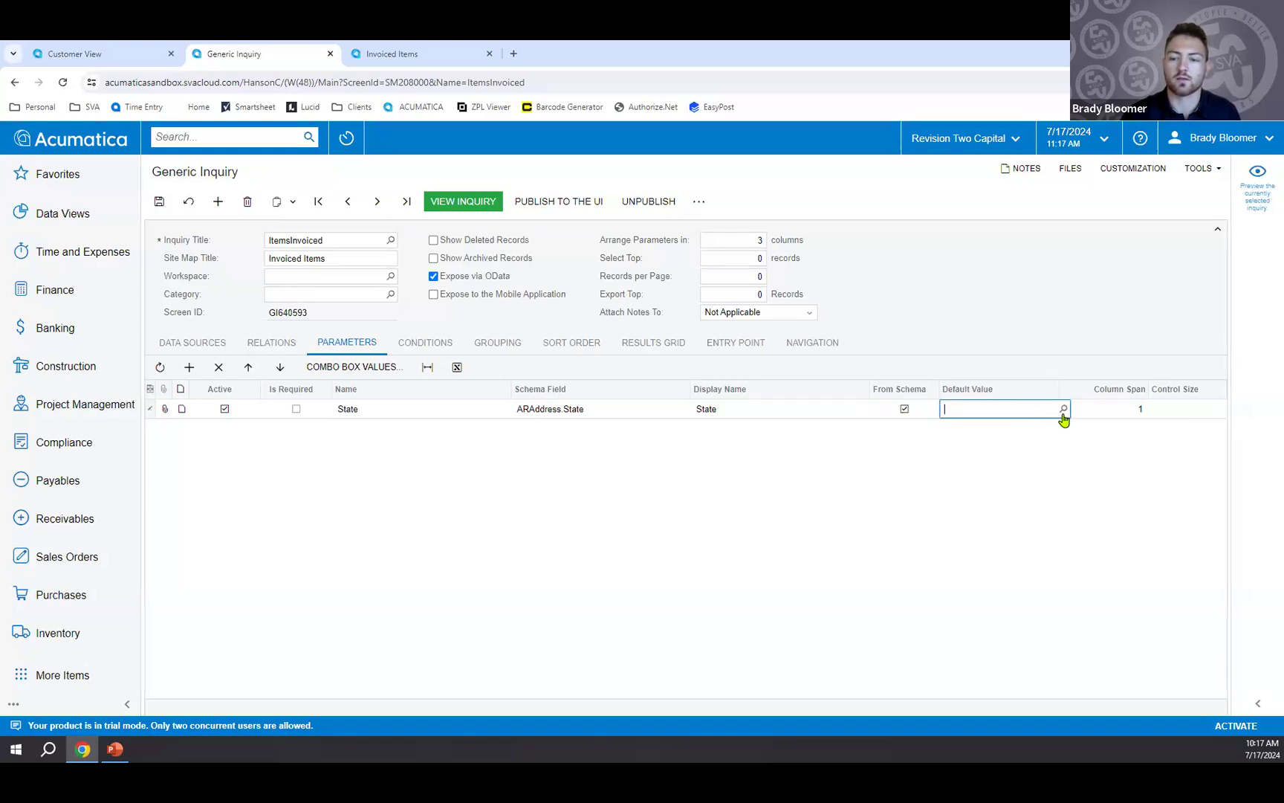
left_click(1063, 409)
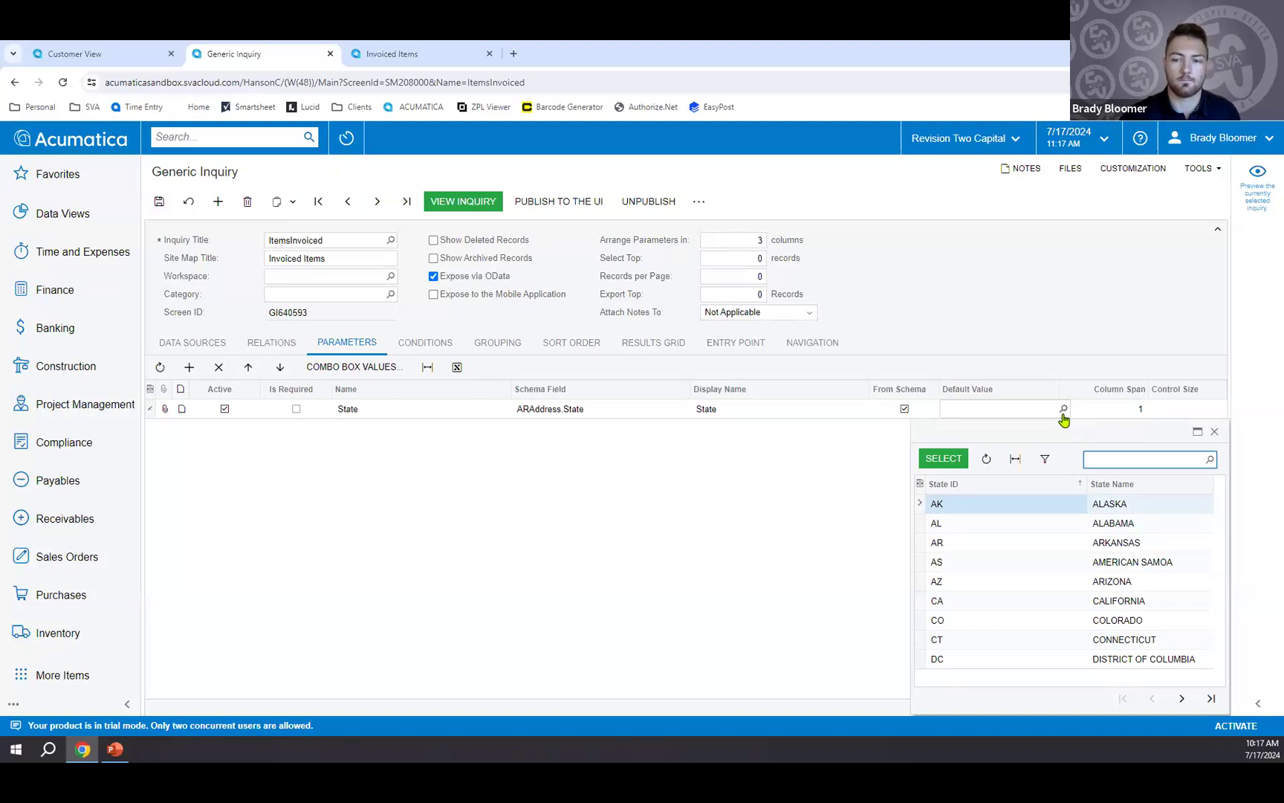
left_click(866, 446)
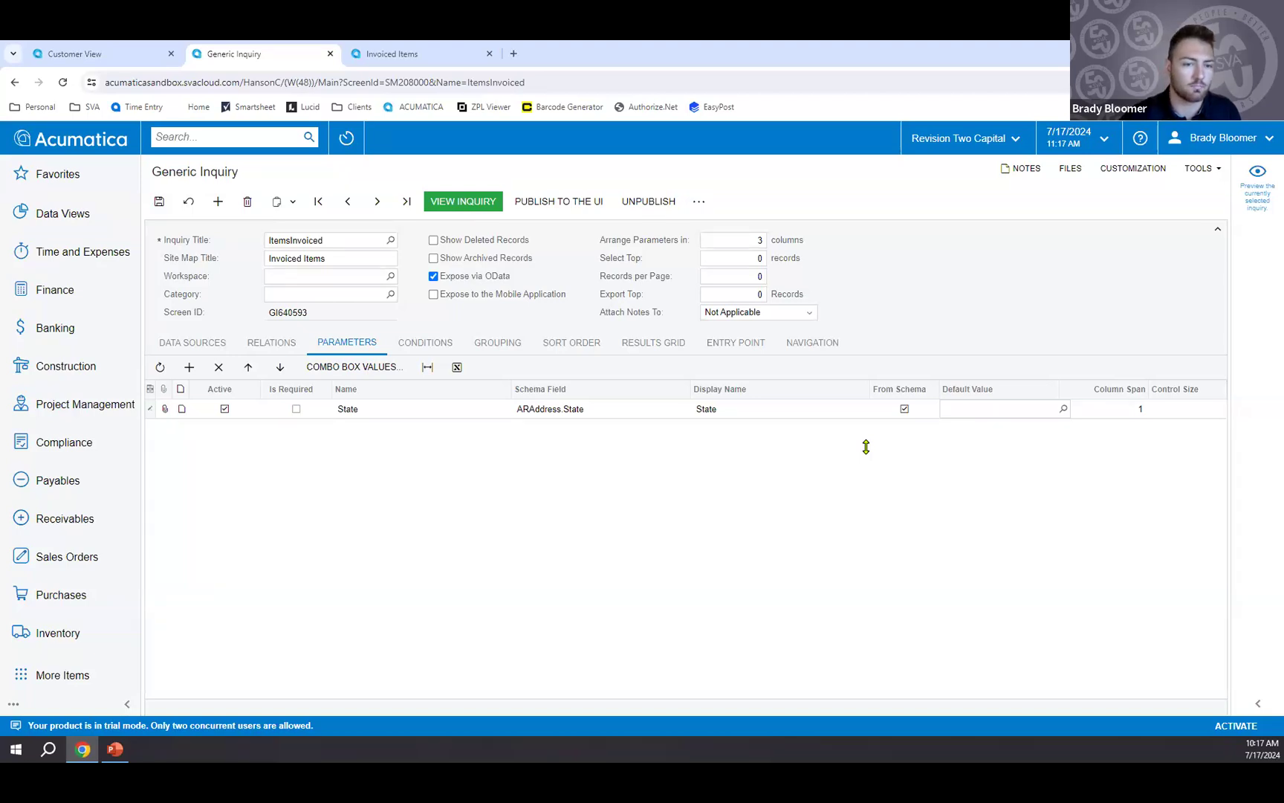
Add an inquiry condition that ARAddress.State Equals the [State] parameter, joined to the following condition with the Or operator.
left_click(429, 349)
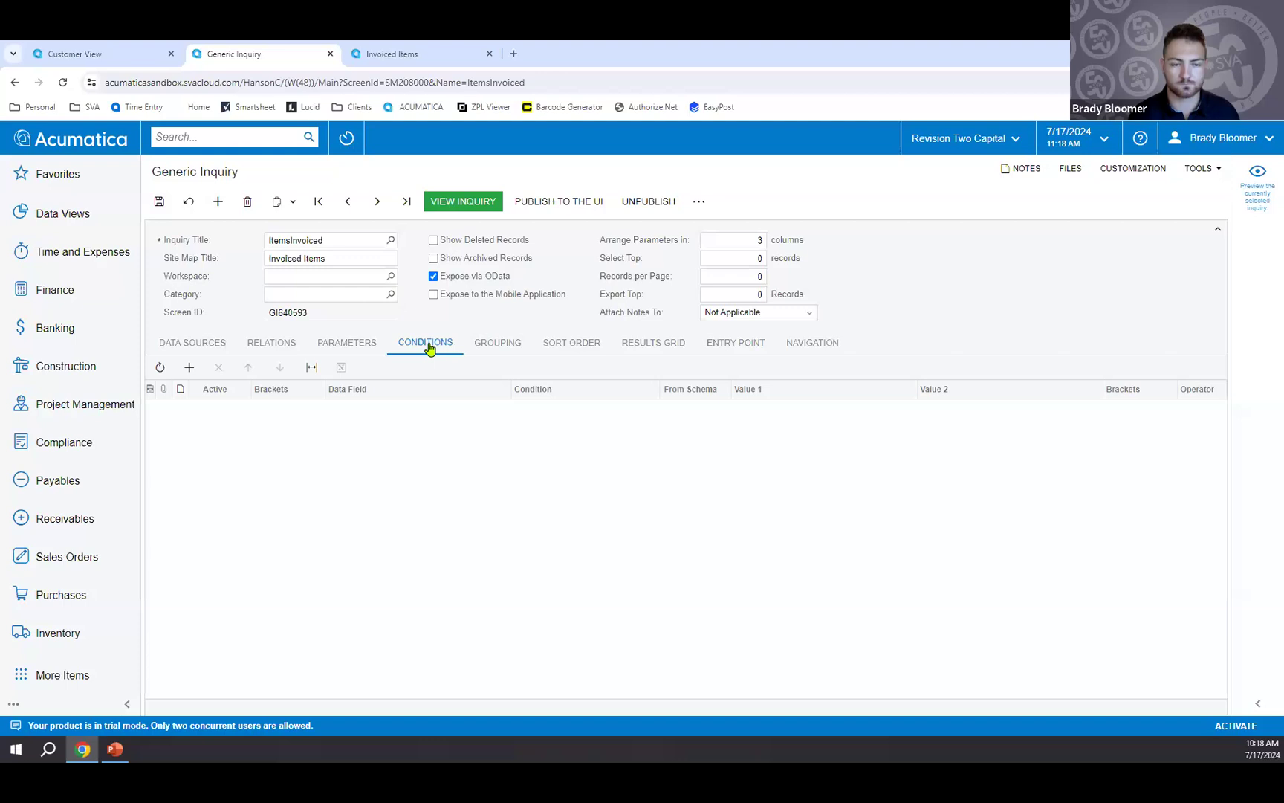
left_click(191, 372)
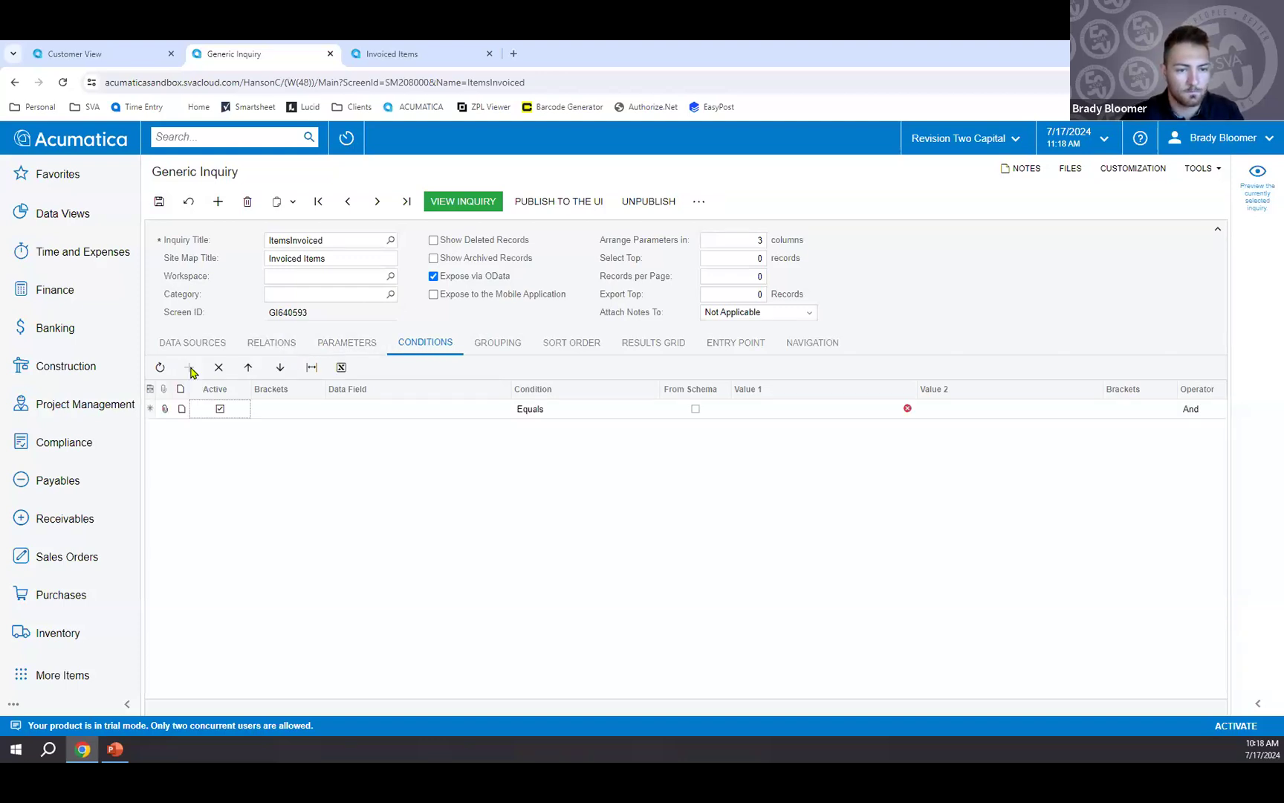
left_click(351, 410)
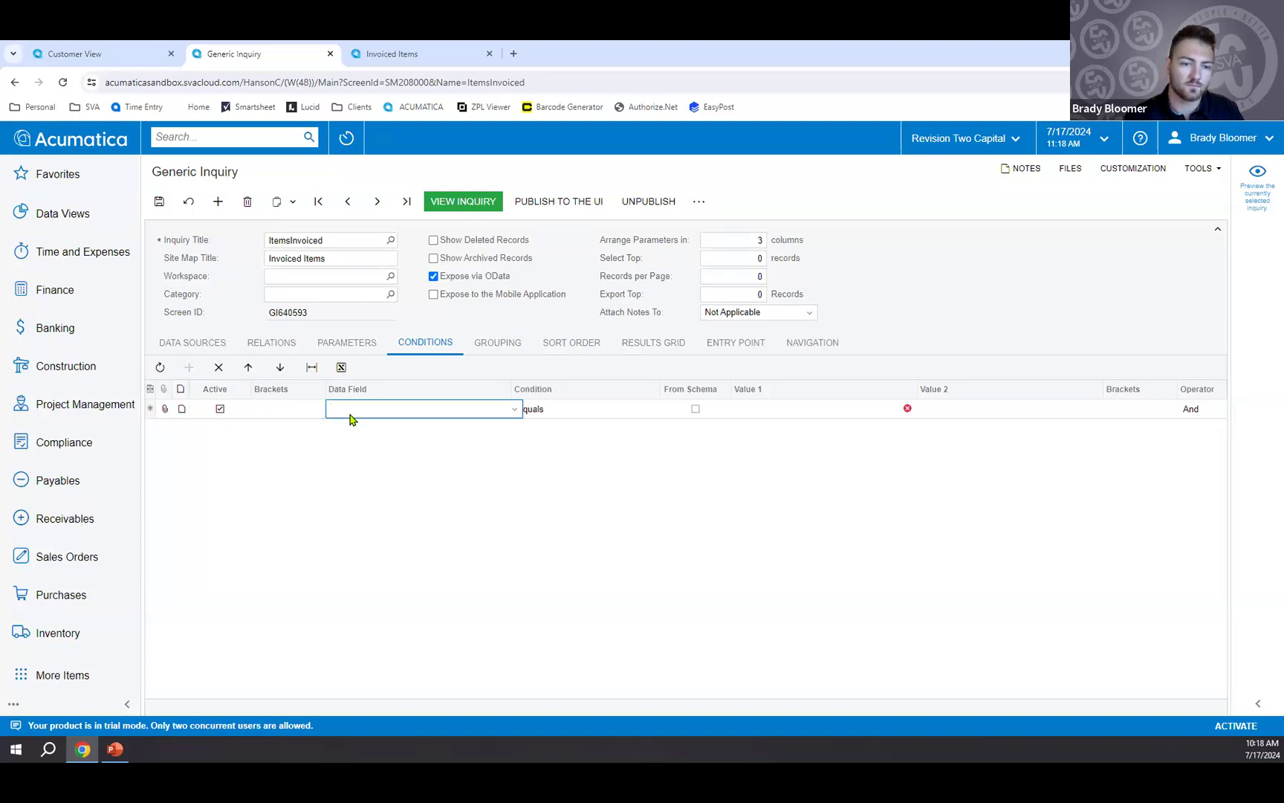
type("a")
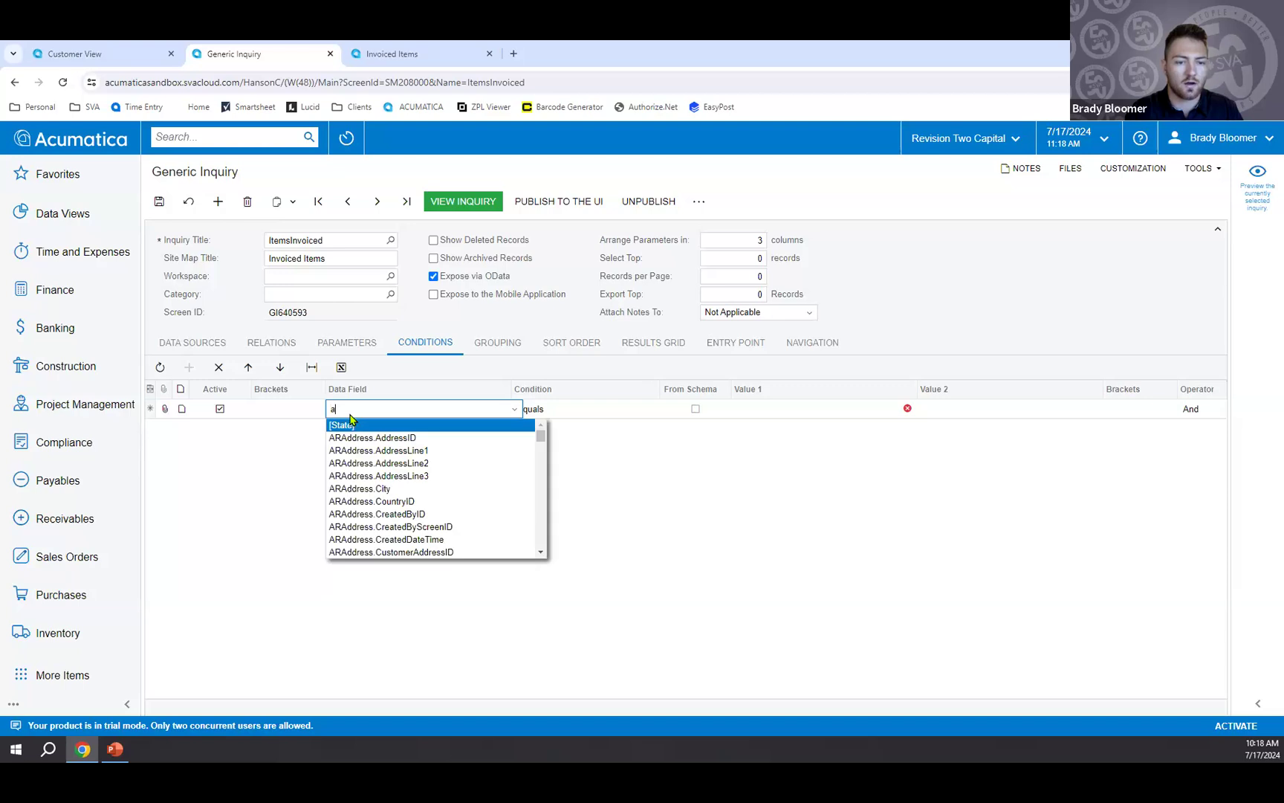
type("raddress.st")
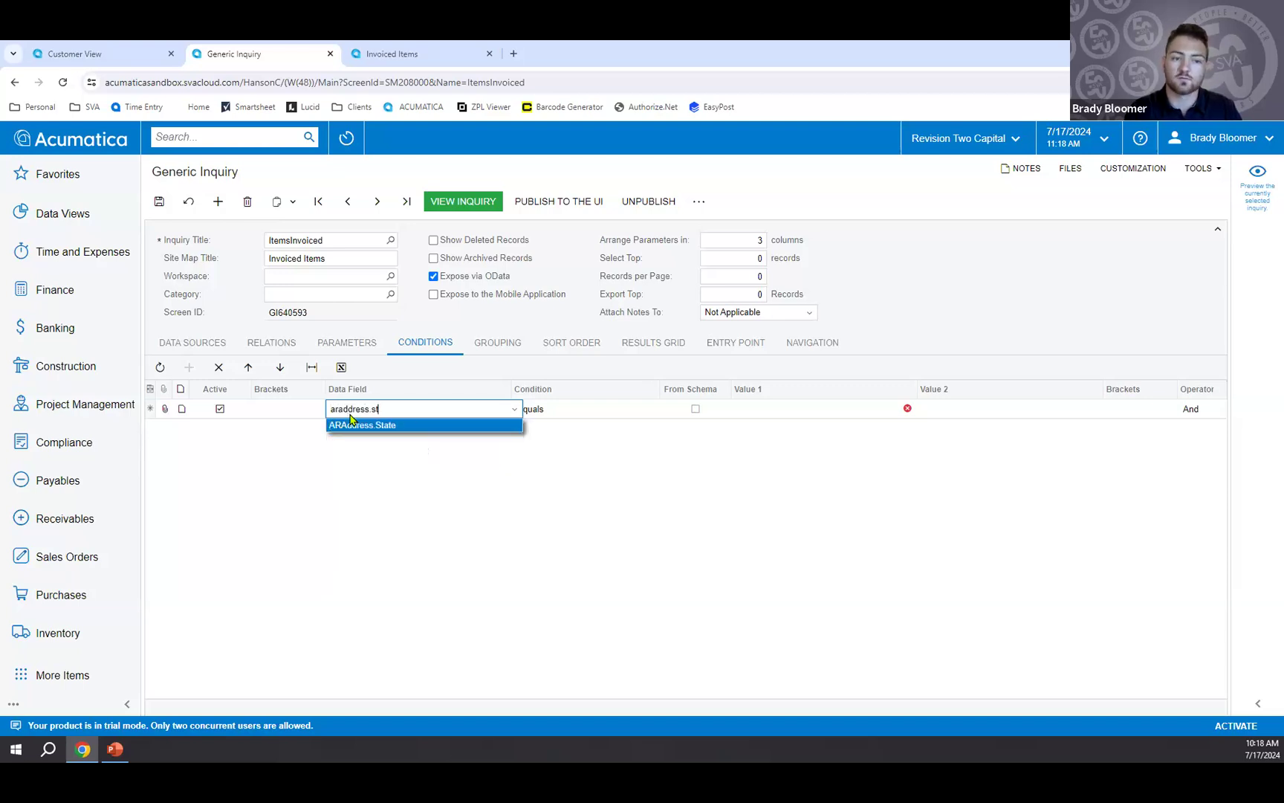
key("Tab")
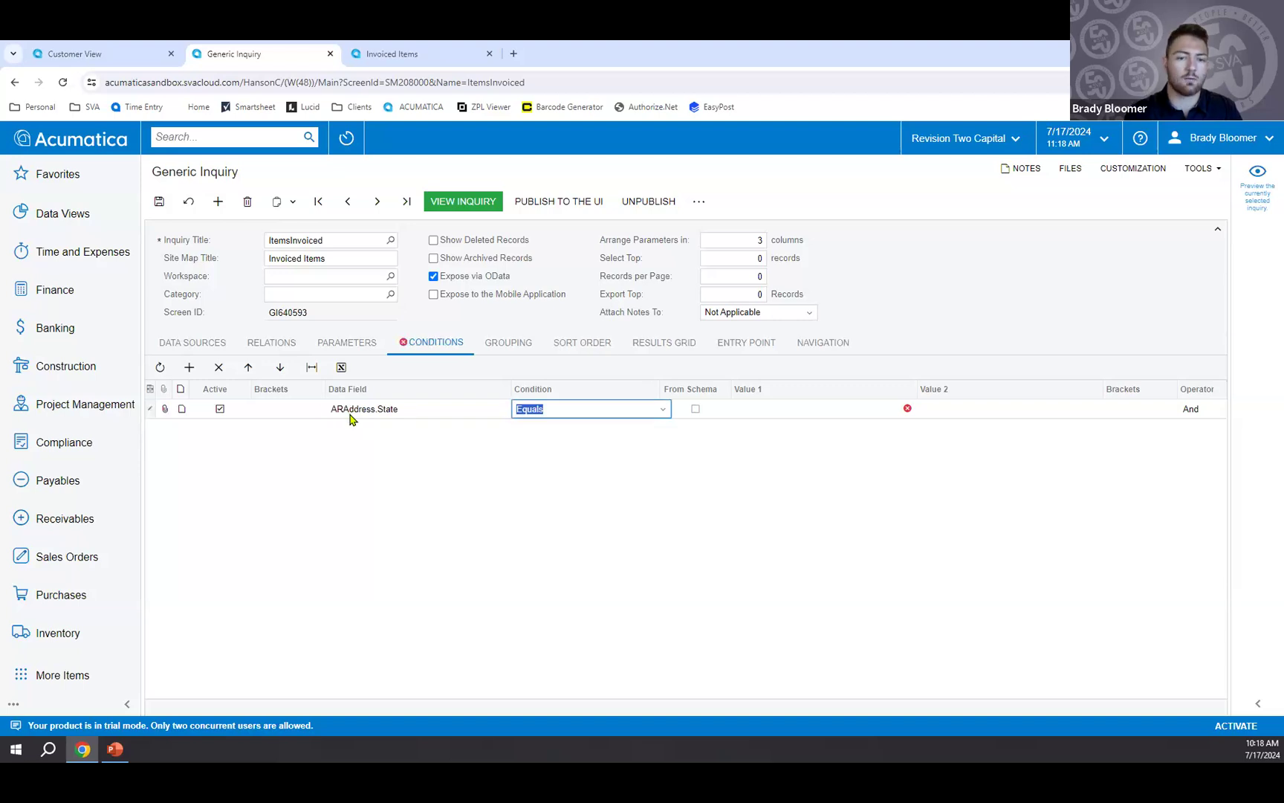
left_click(794, 410)
left_click(919, 410)
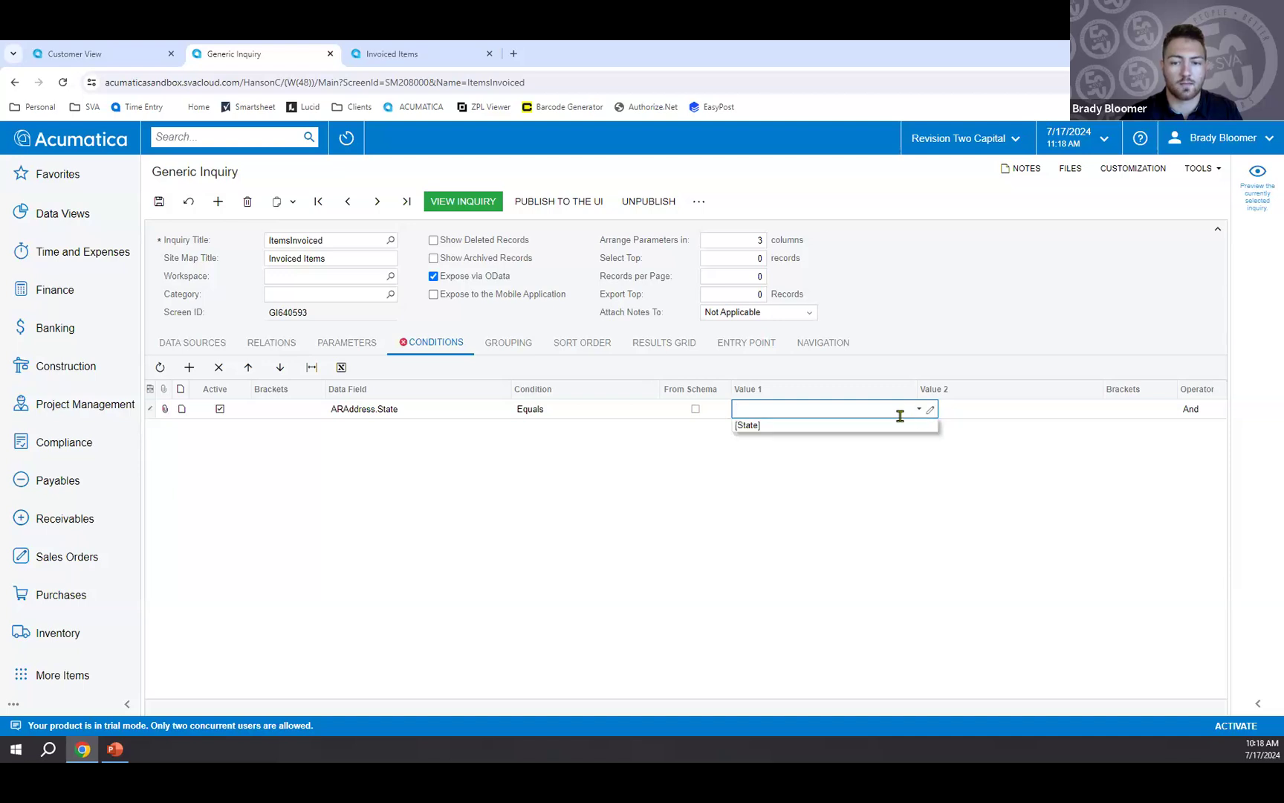
left_click(897, 426)
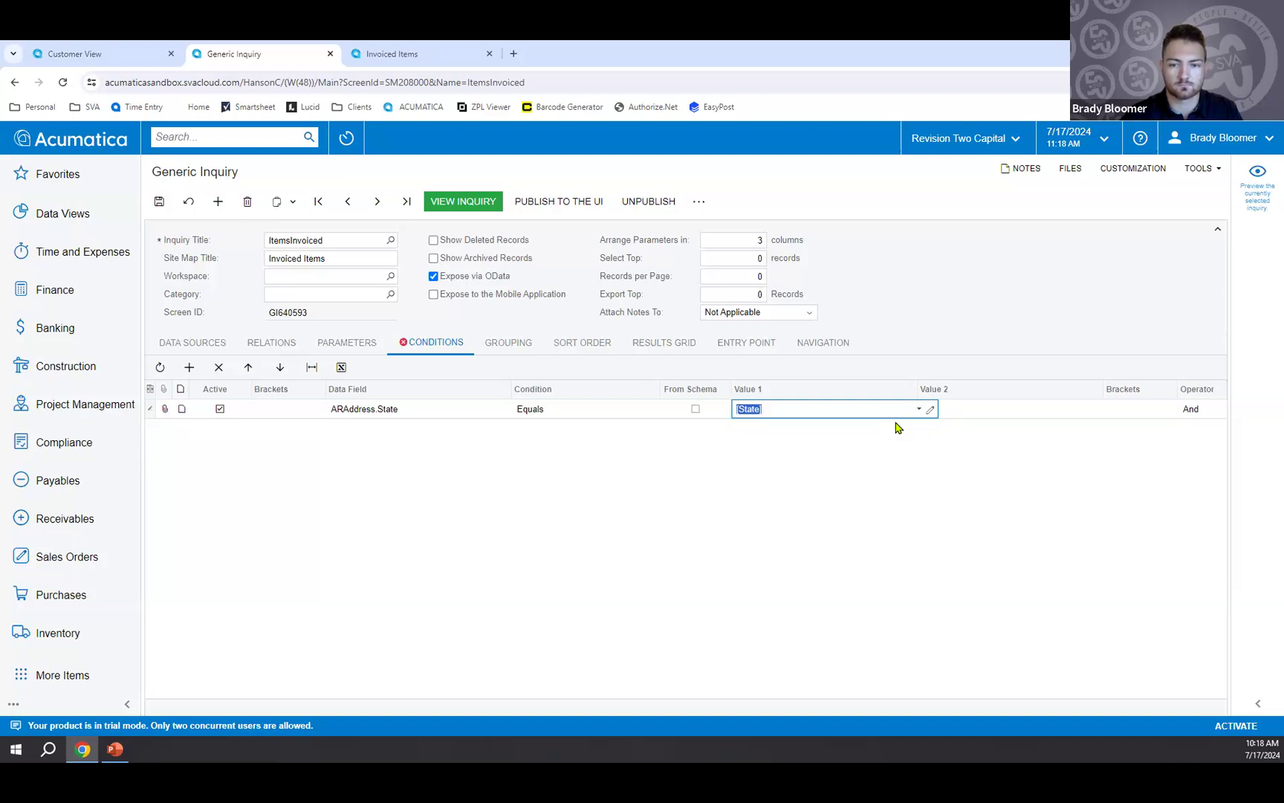
left_click(1198, 414)
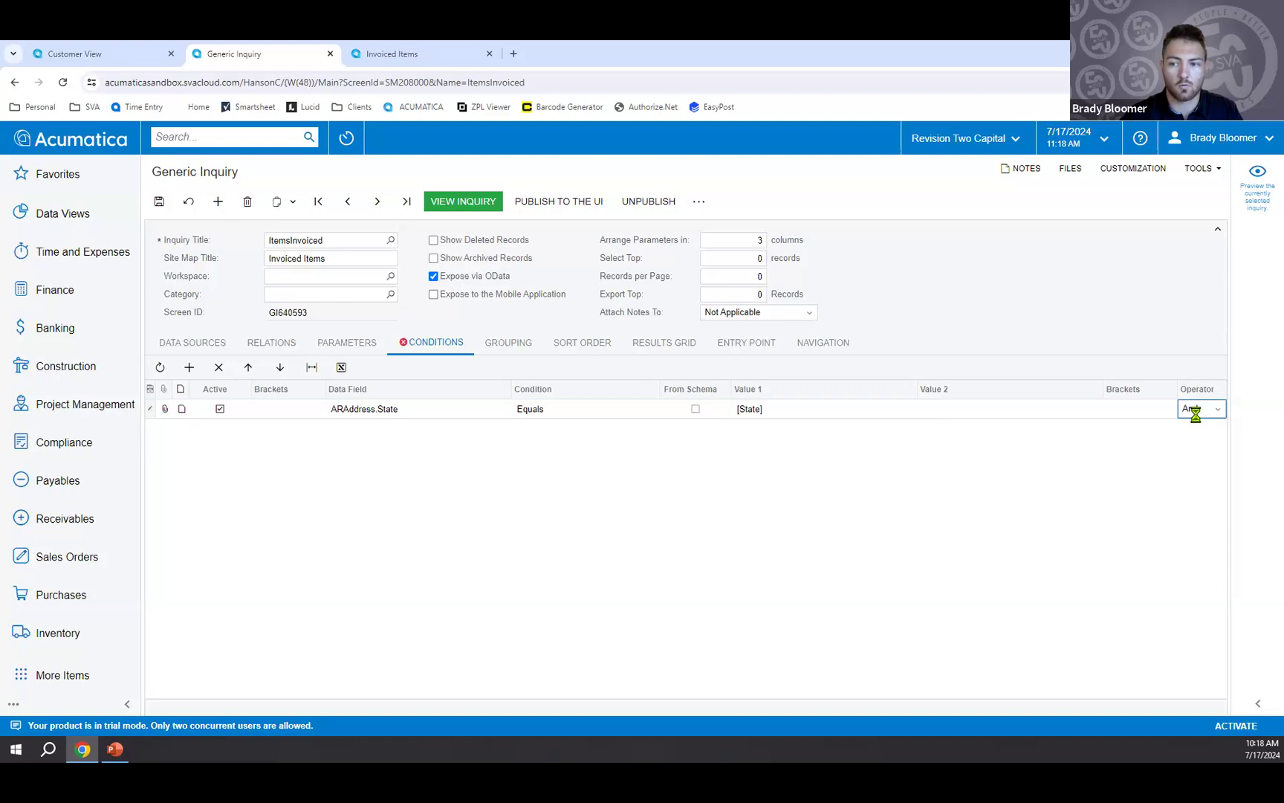
left_click(1204, 414)
left_click(1197, 440)
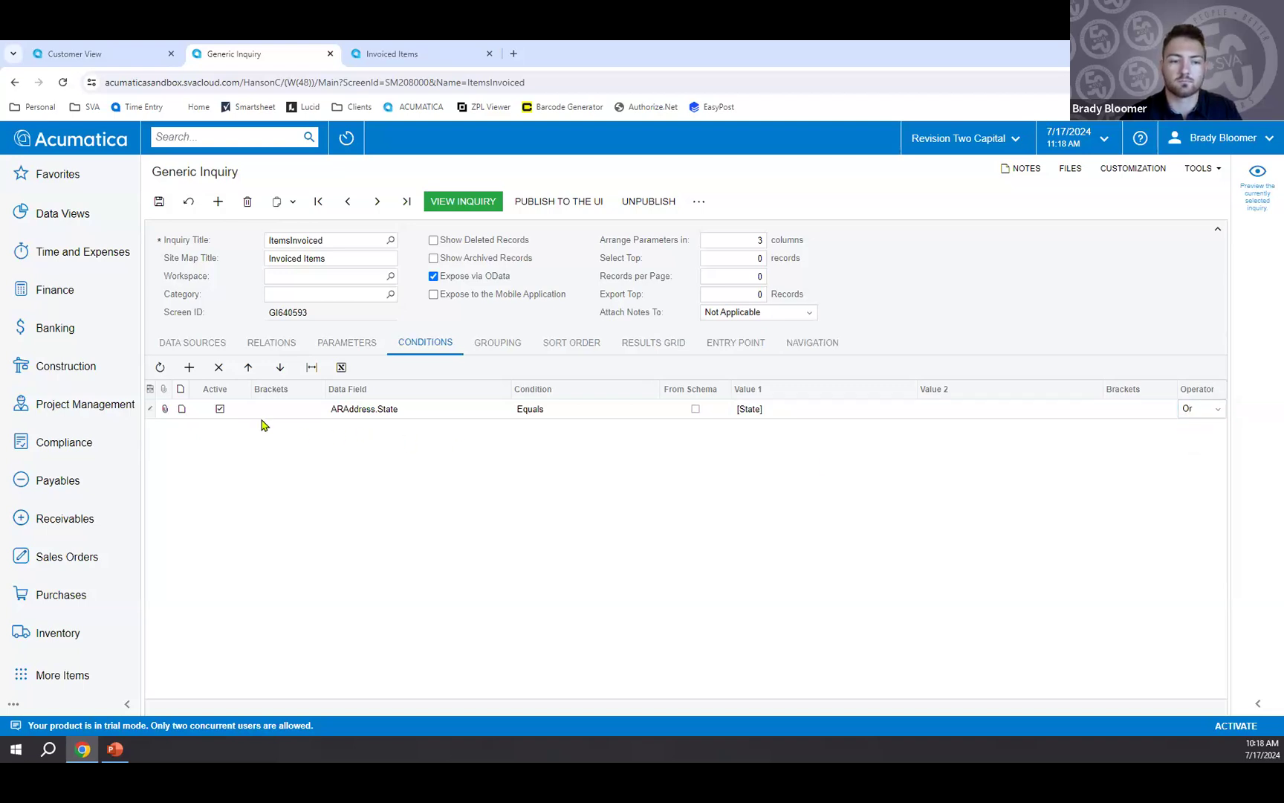
Add a second inquiry condition that the [State] parameter Is Empty.
left_click(188, 368)
left_click(367, 432)
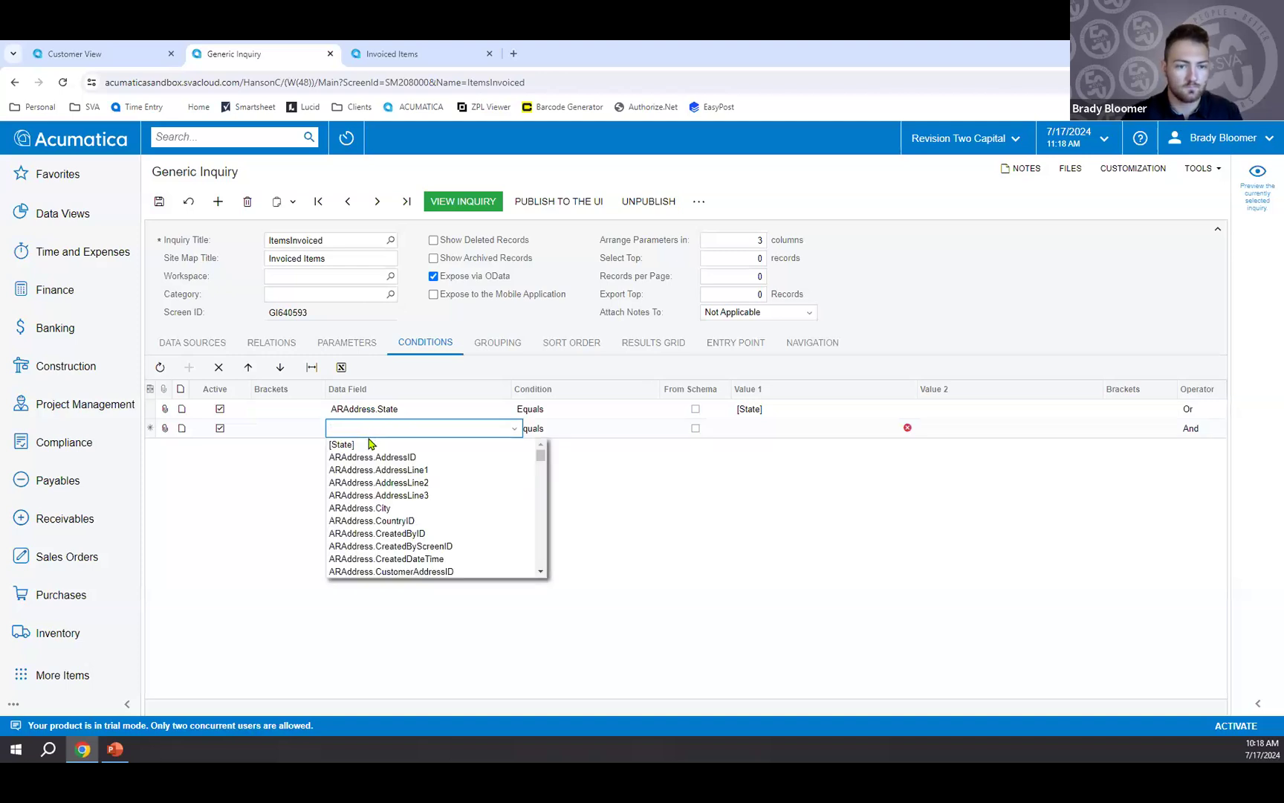
left_click(371, 445)
left_click(576, 430)
left_click(585, 435)
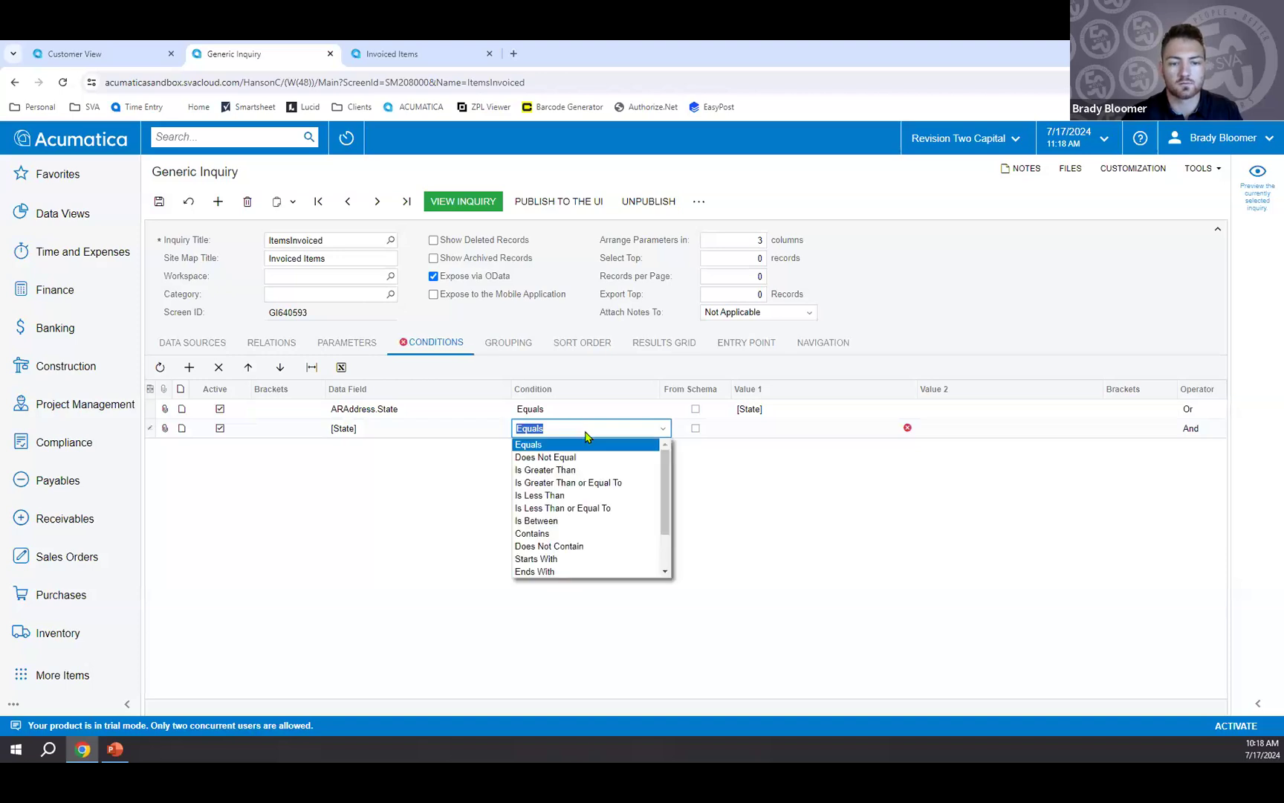
scroll(572, 506, "down", 2)
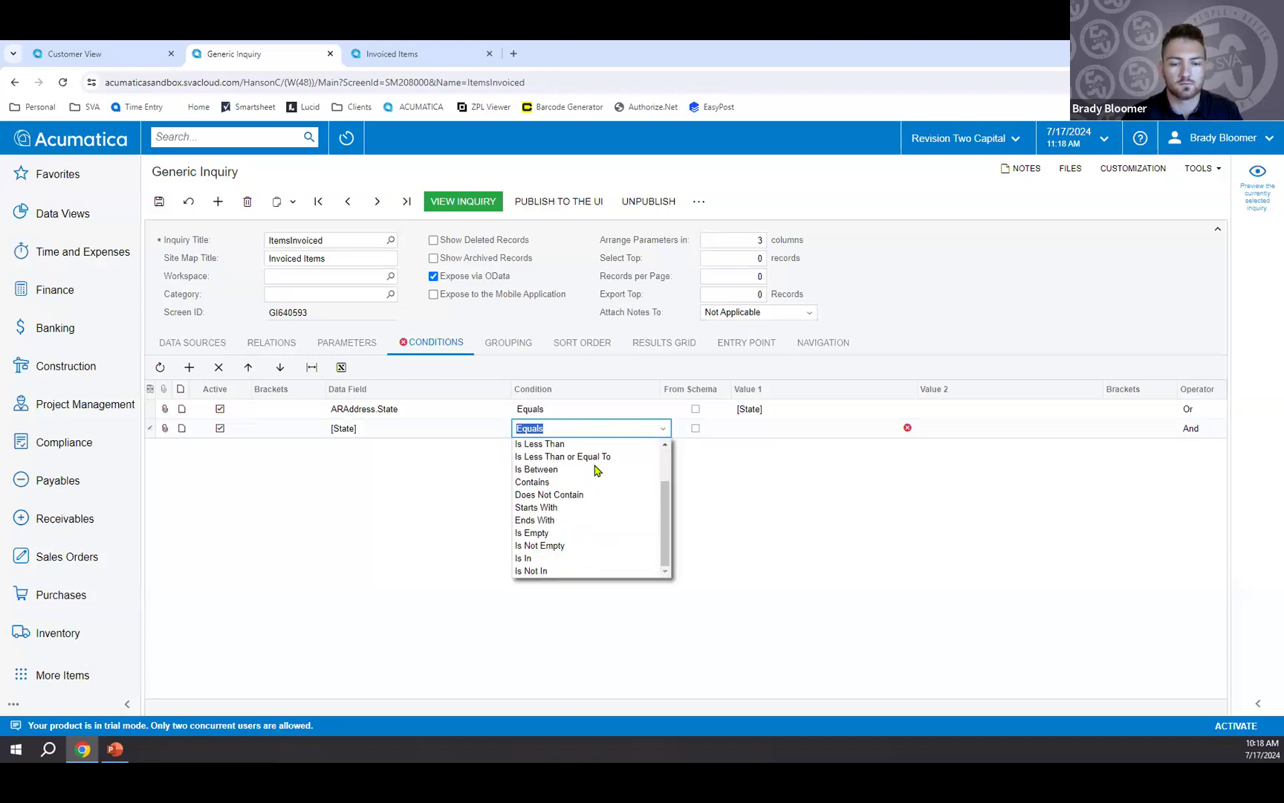
left_click(567, 537)
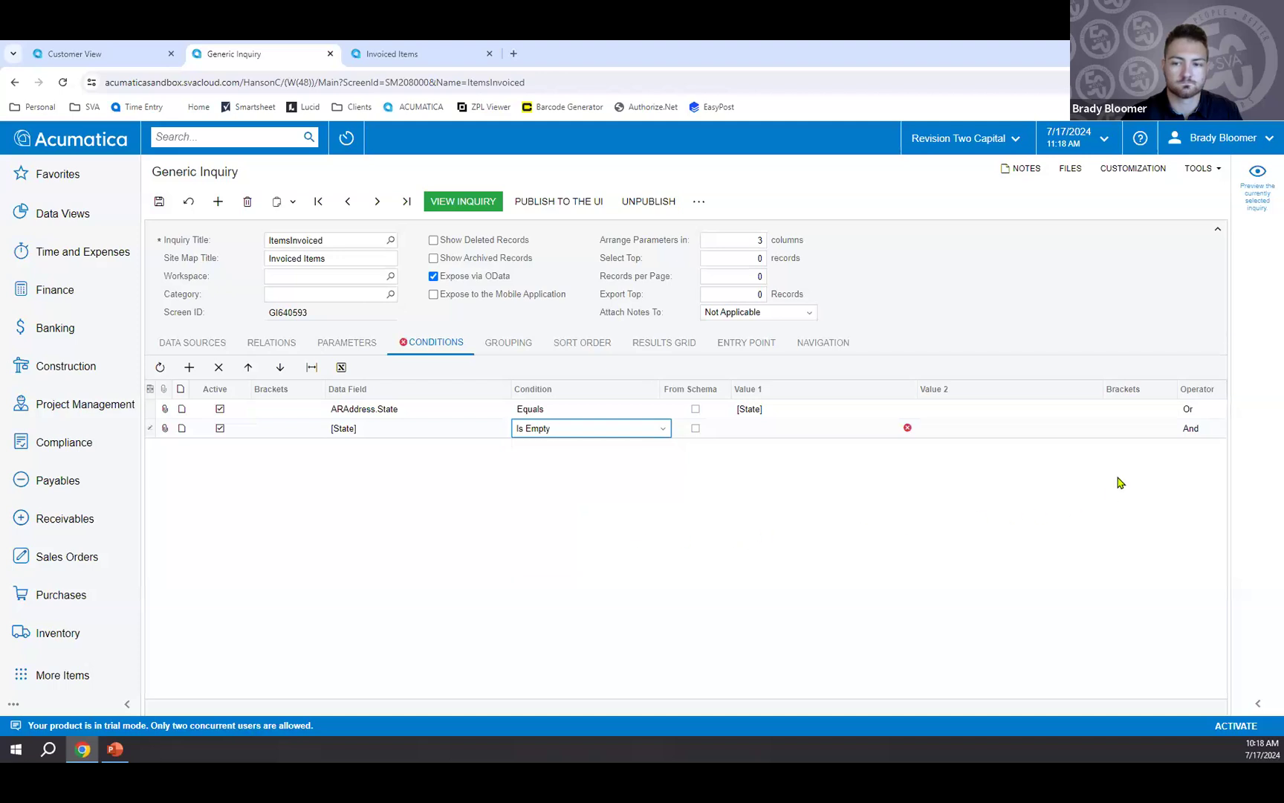
Enclose the two State conditions in one pair of brackets and save the inquiry.
left_click(1142, 430)
left_click(1152, 431)
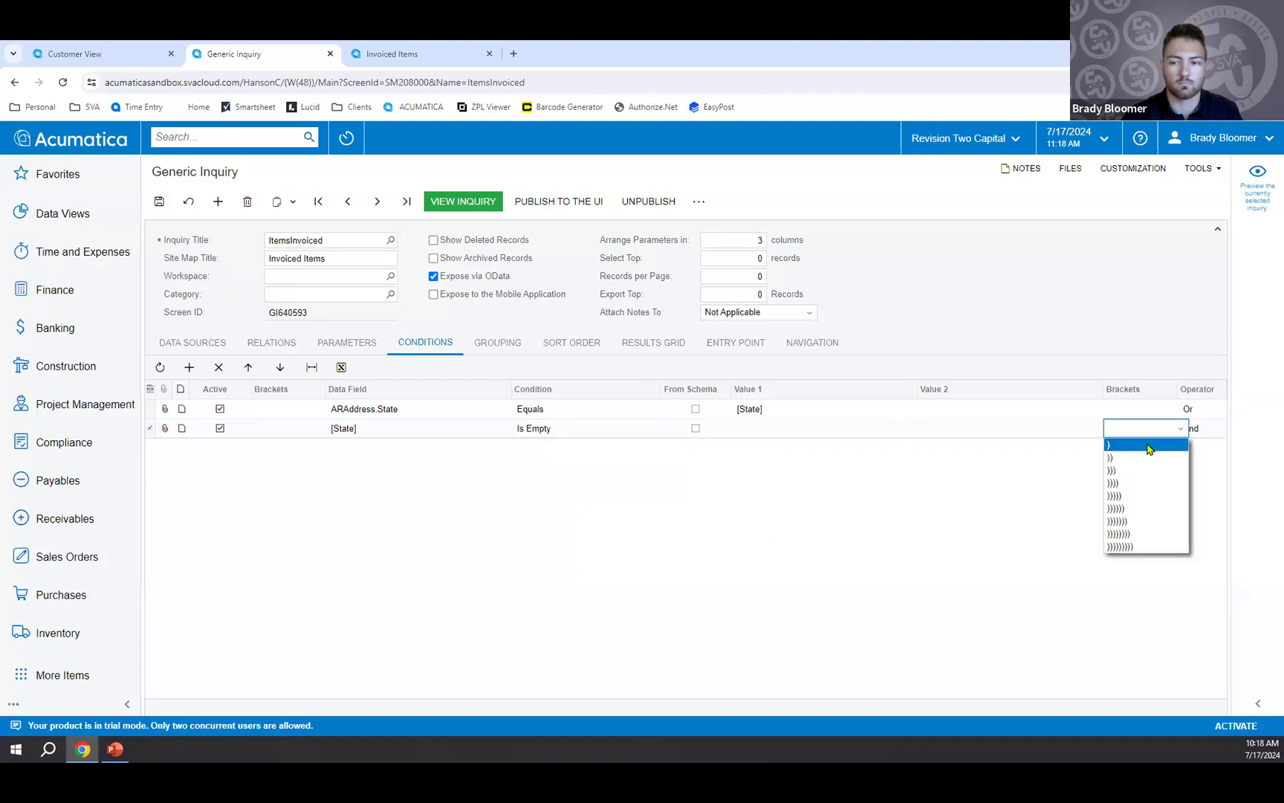
left_click(1147, 445)
left_click(309, 410)
left_click(316, 414)
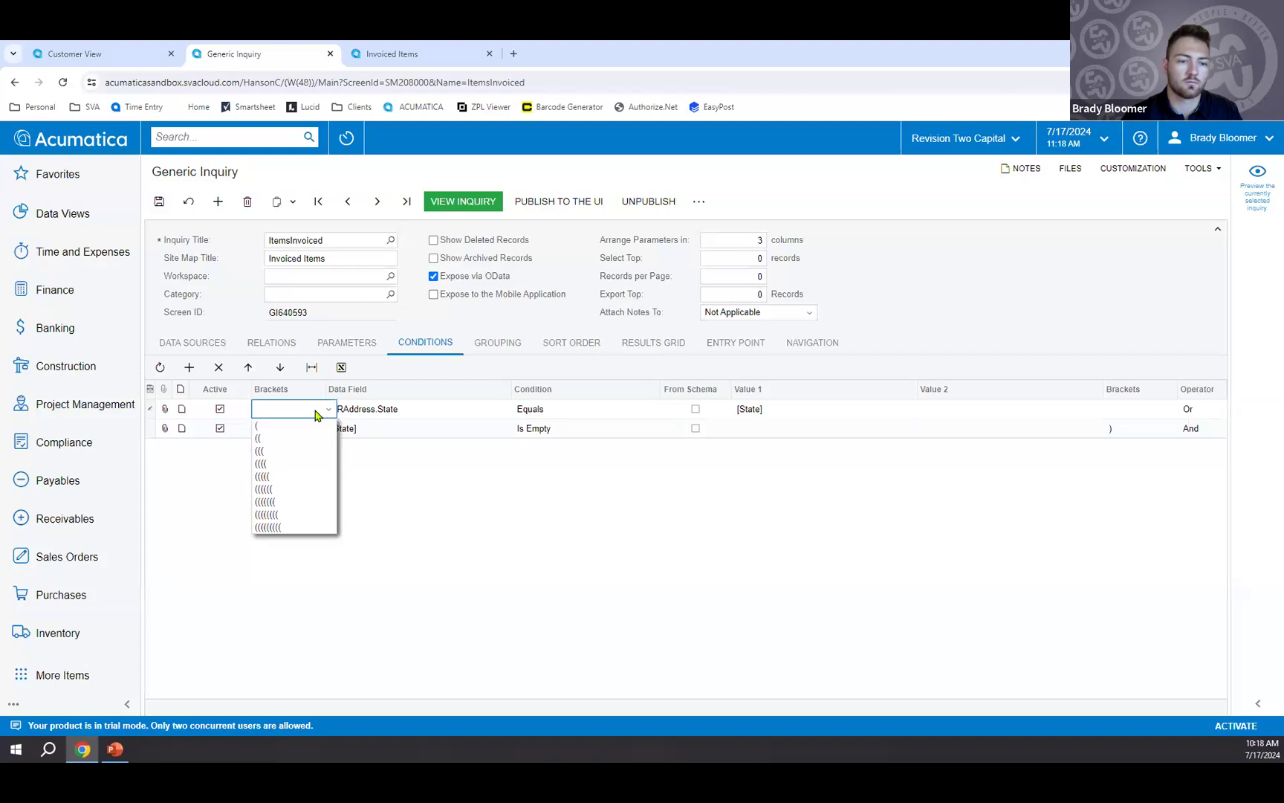
left_click(310, 426)
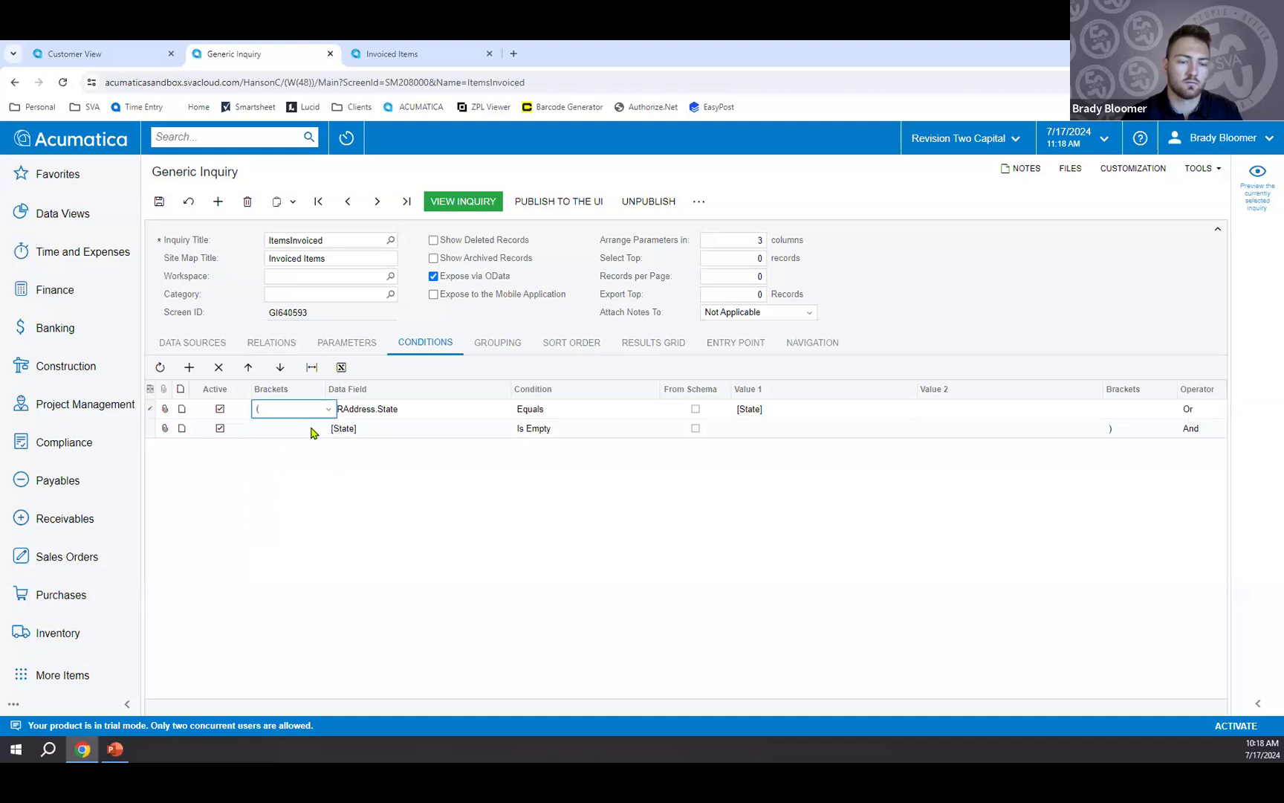
left_click(159, 202)
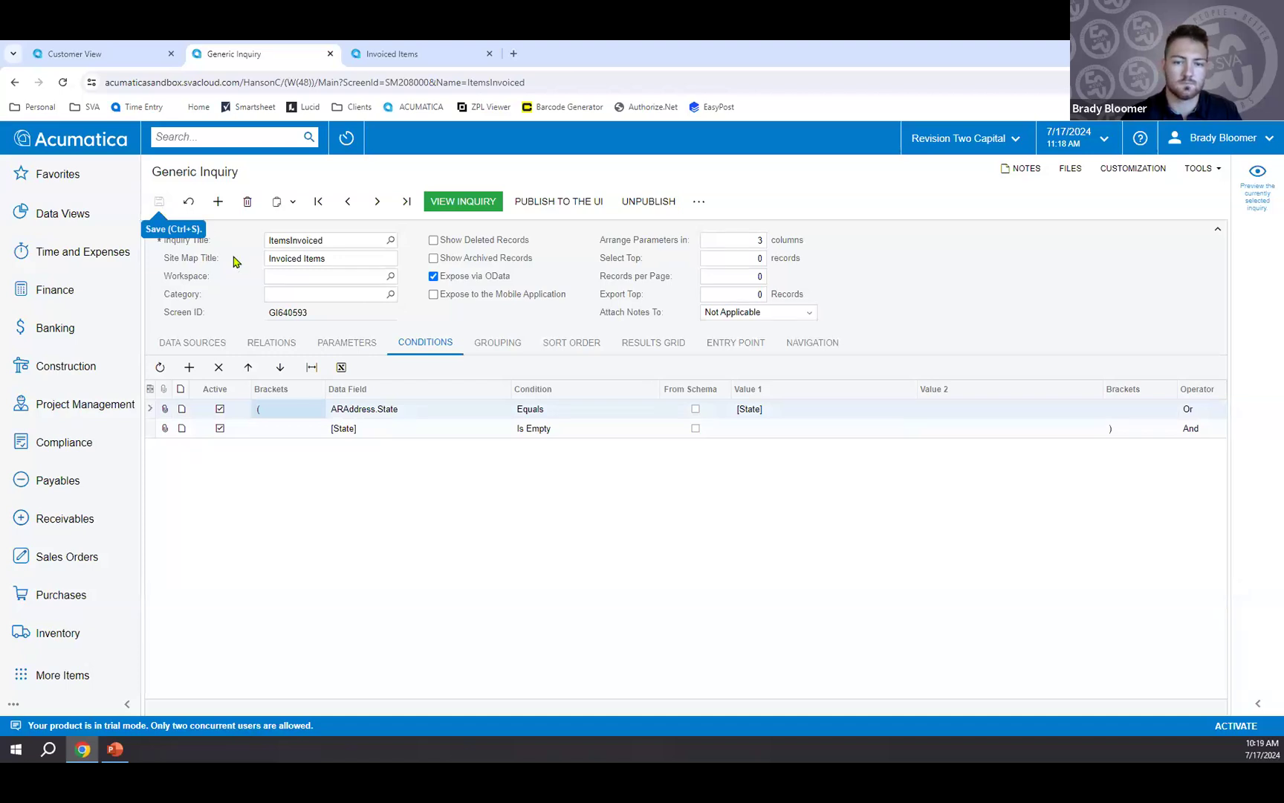
View the Invoiced Items inquiry, check its State column, and choose FL (Florida) for the State parameter.
left_click(464, 204)
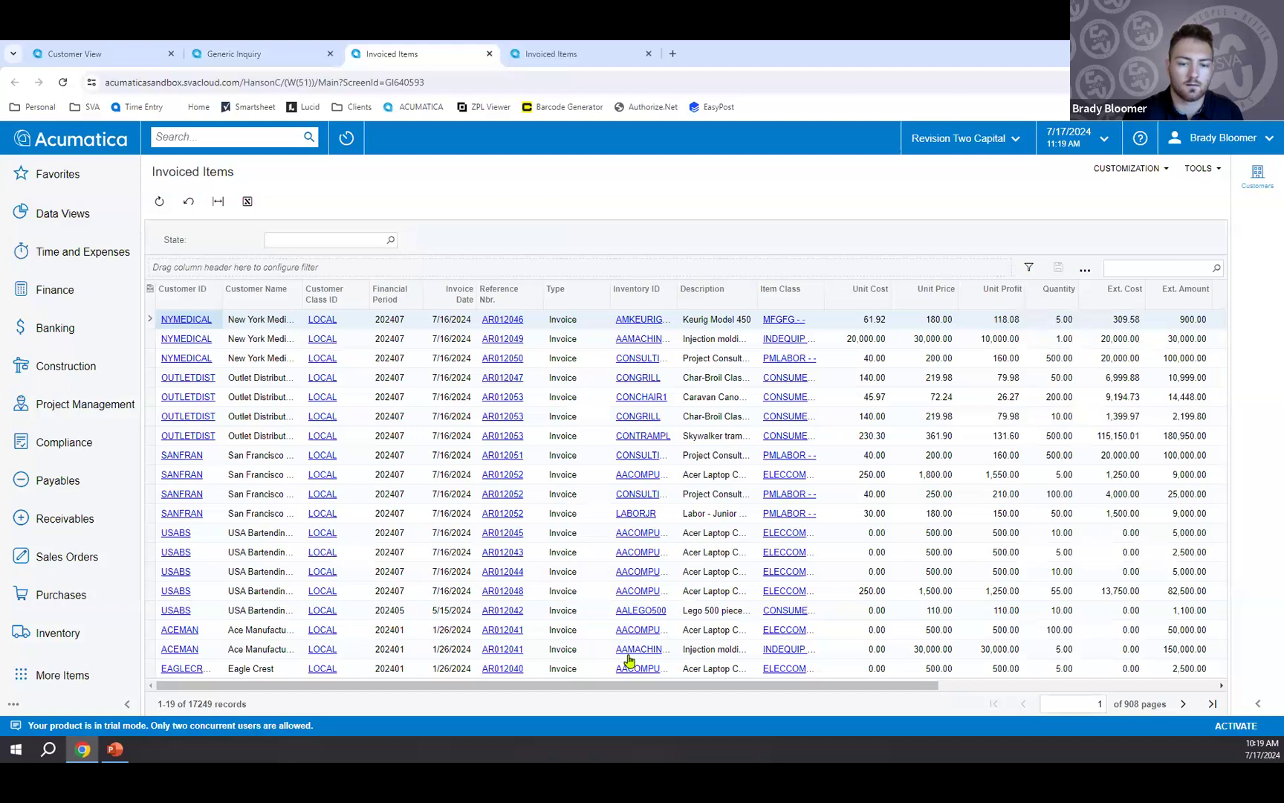
left_click_drag(629, 685, 970, 658)
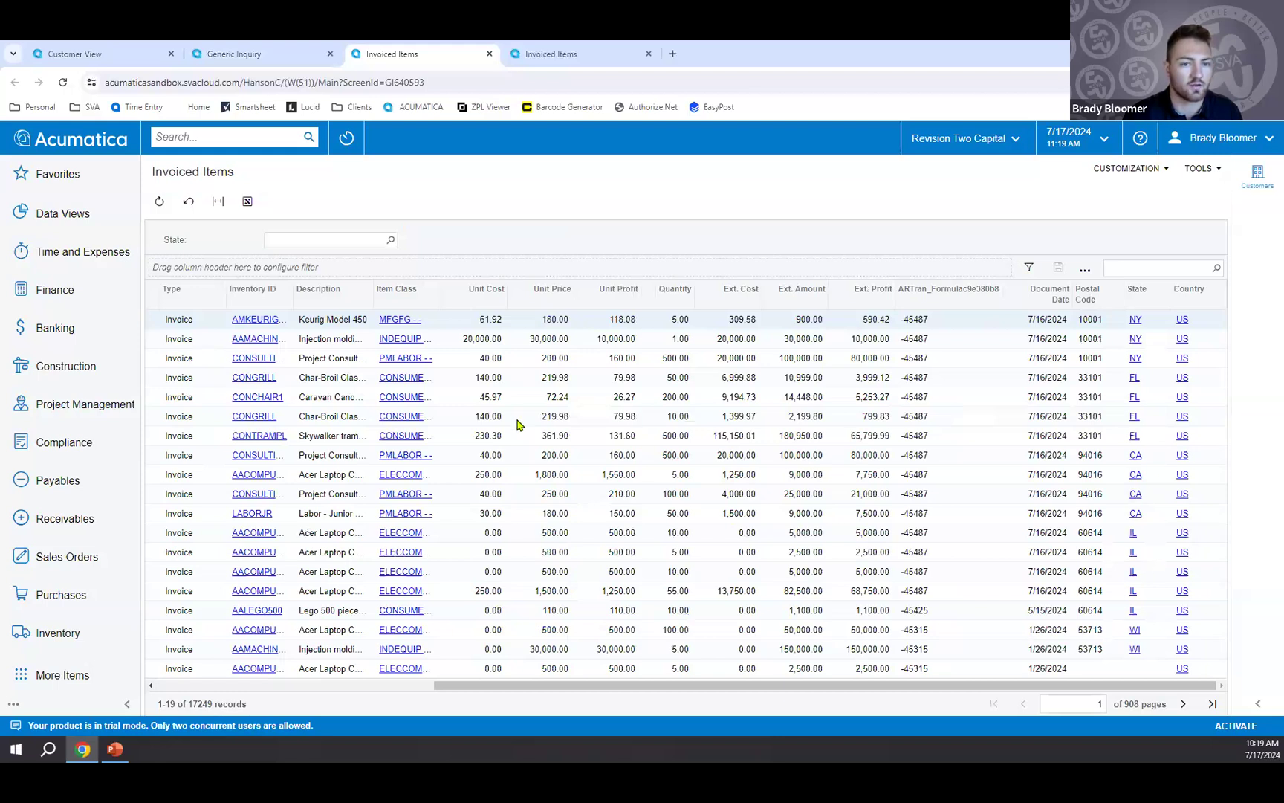
left_click(391, 243)
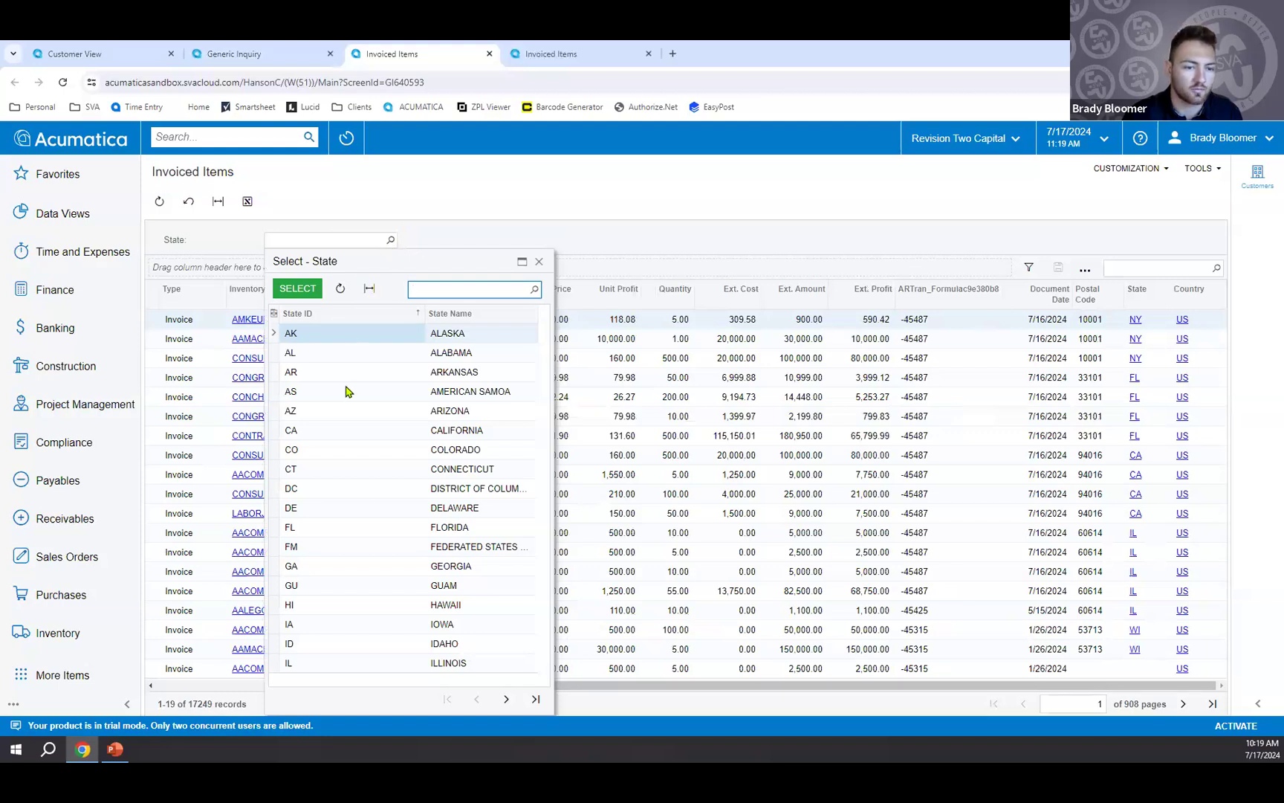
double_click(325, 528)
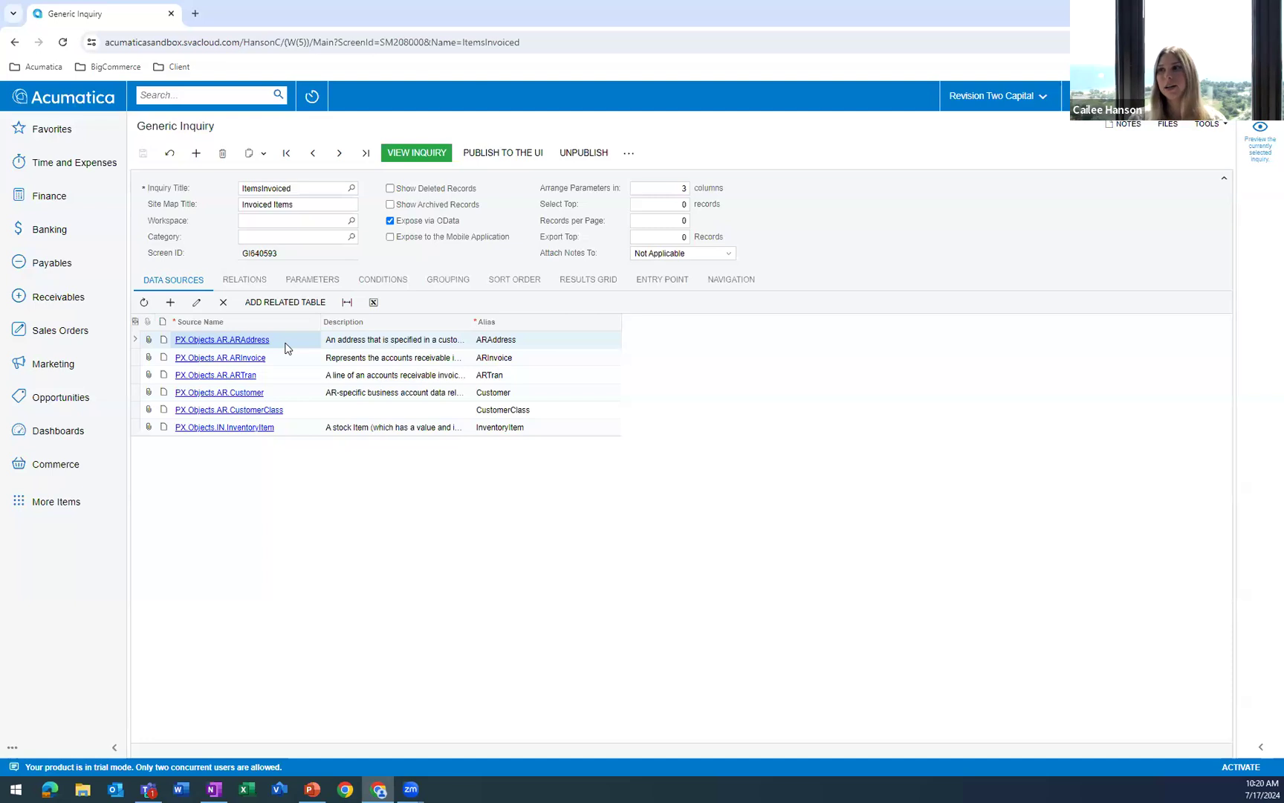
left_click(423, 153)
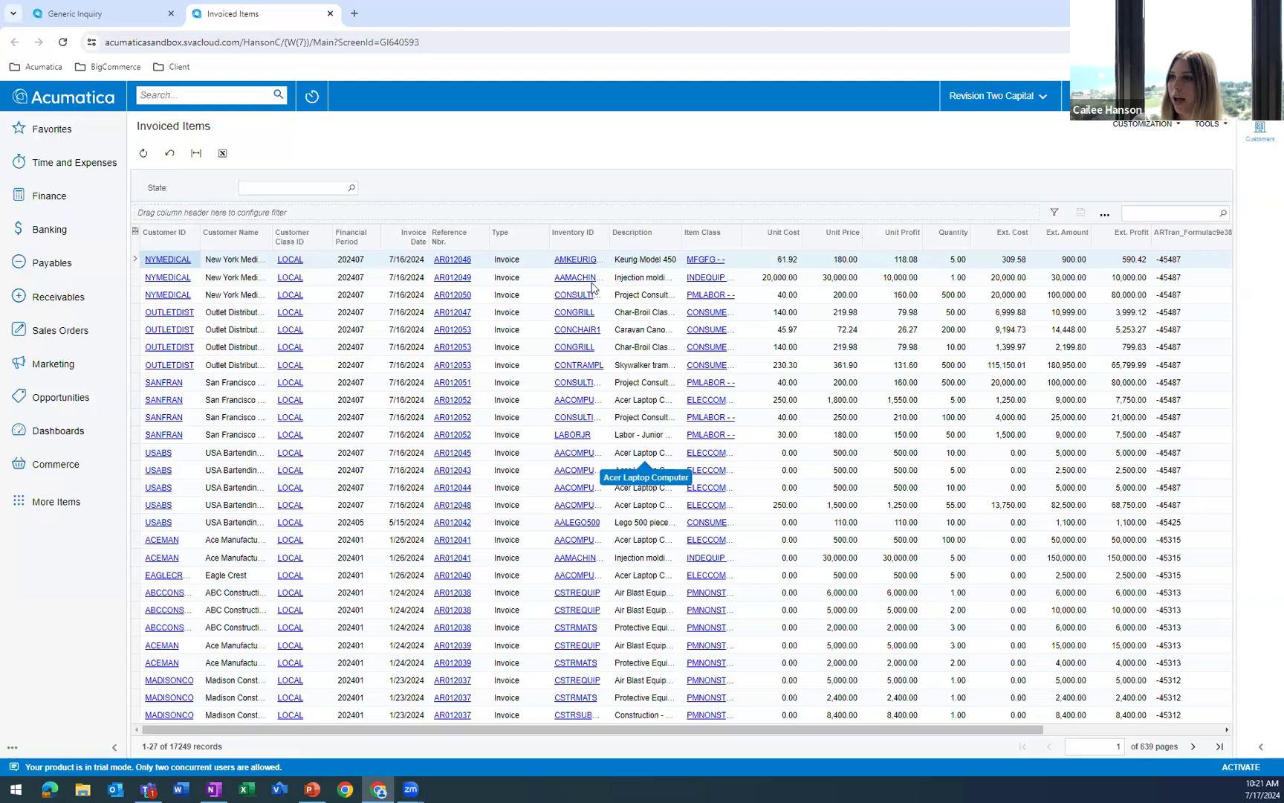
left_click(417, 244)
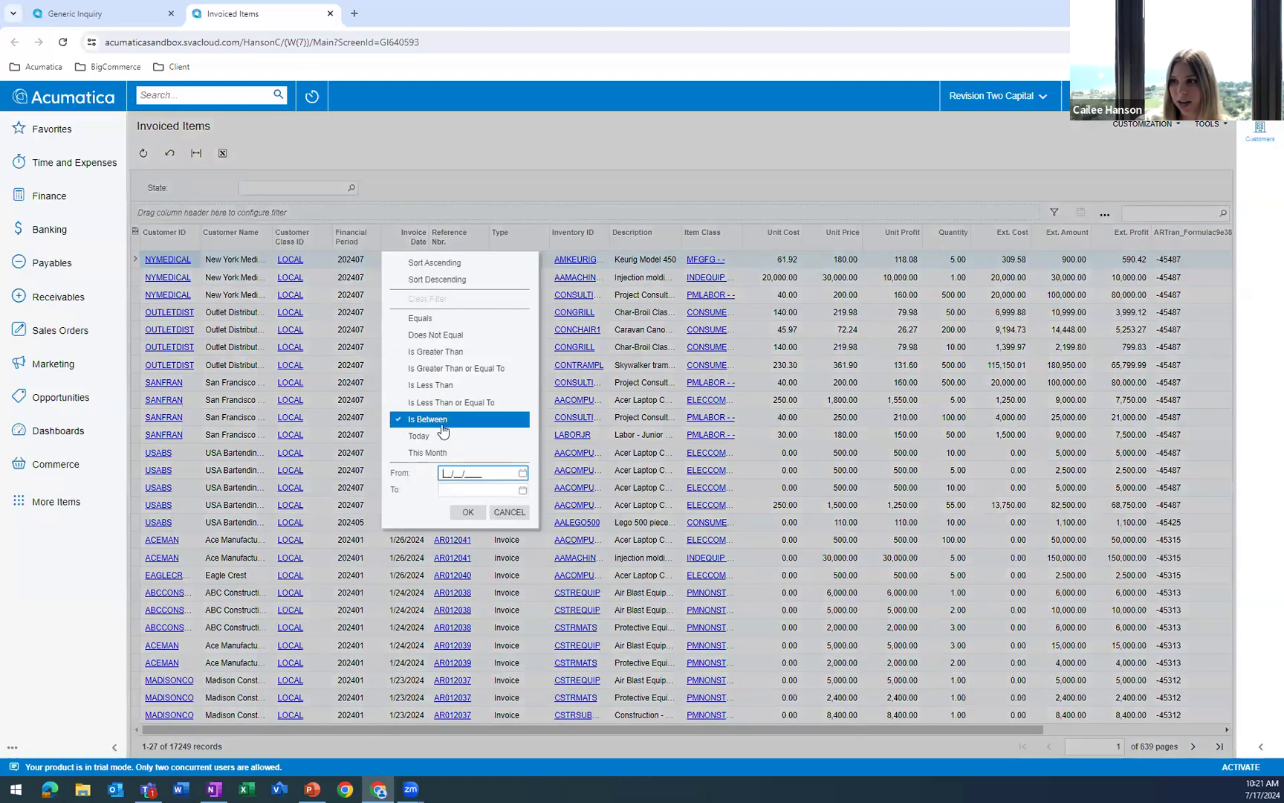
left_click(523, 479)
left_click(649, 608)
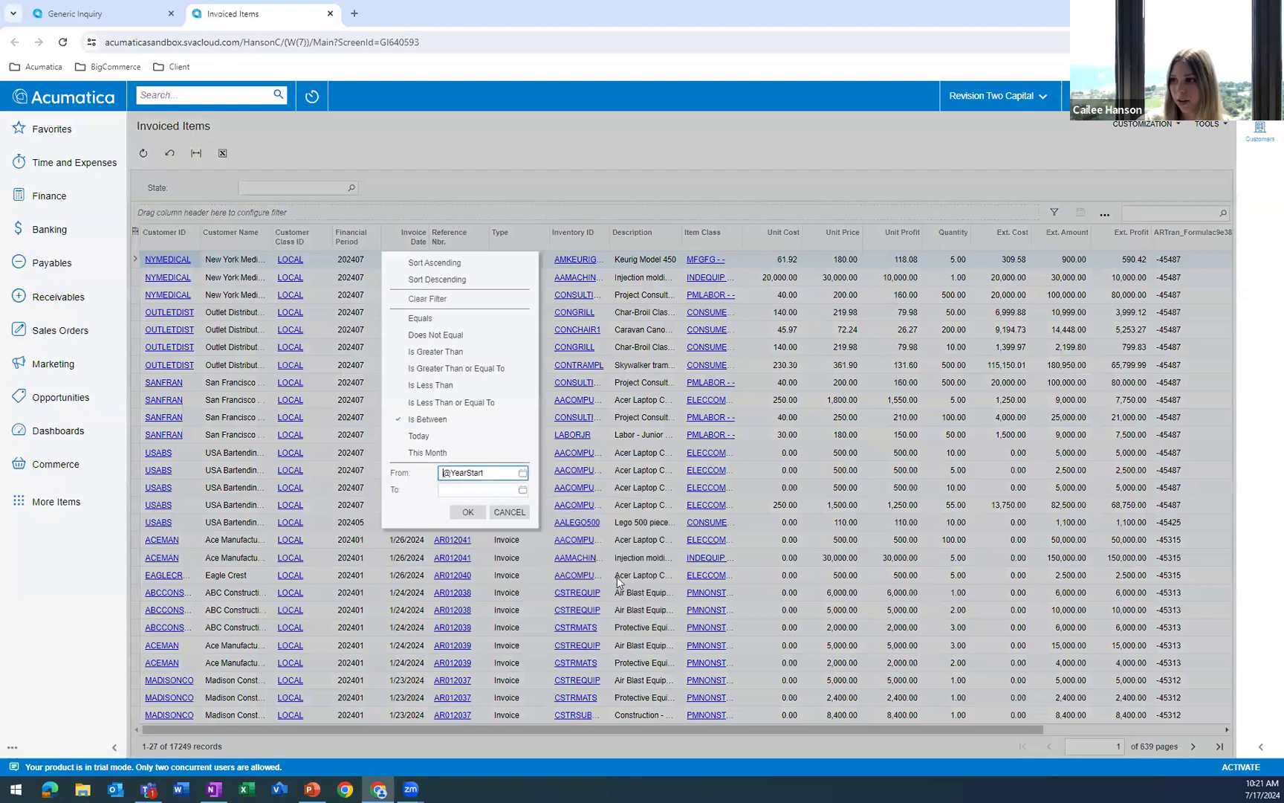
left_click(523, 489)
left_click(654, 626)
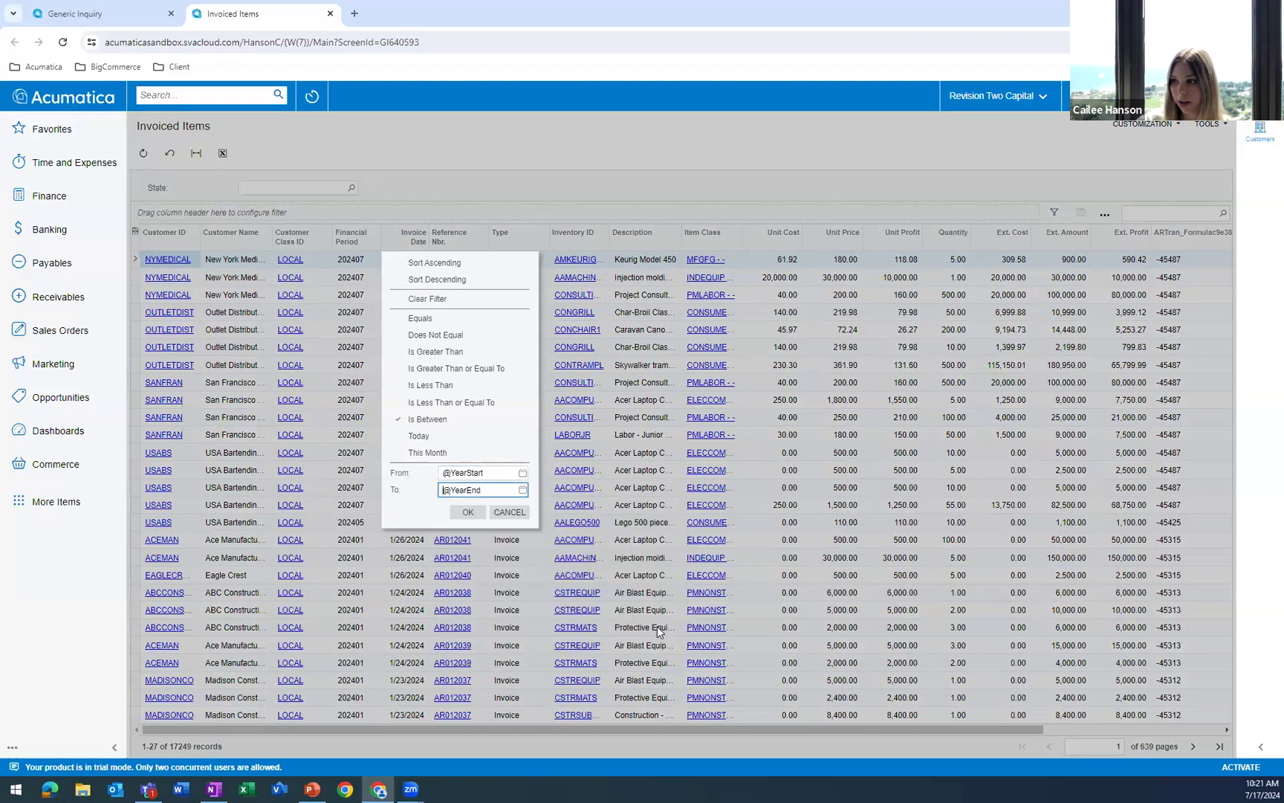
left_click(467, 512)
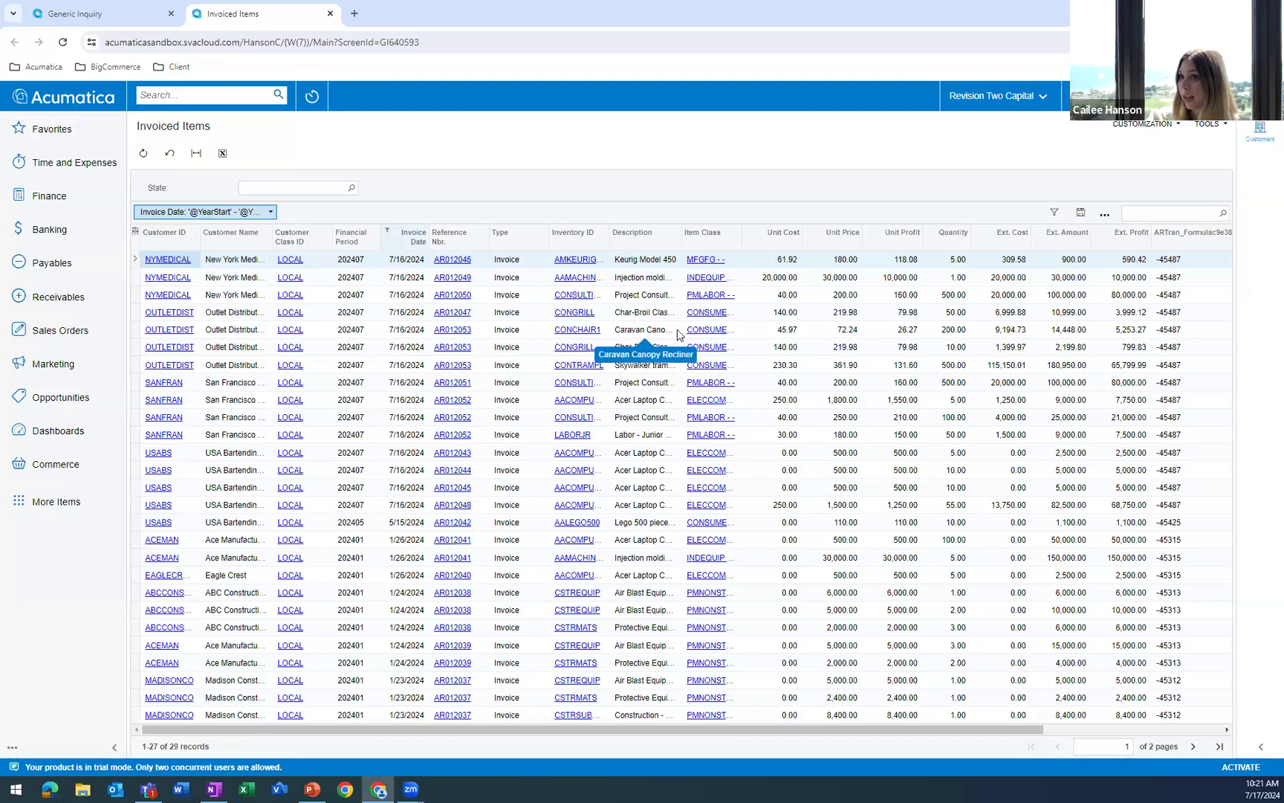
Filter the State column of the Invoiced Items results to Is Not Empty.
left_click_drag(642, 719, 791, 714)
left_click(1165, 238)
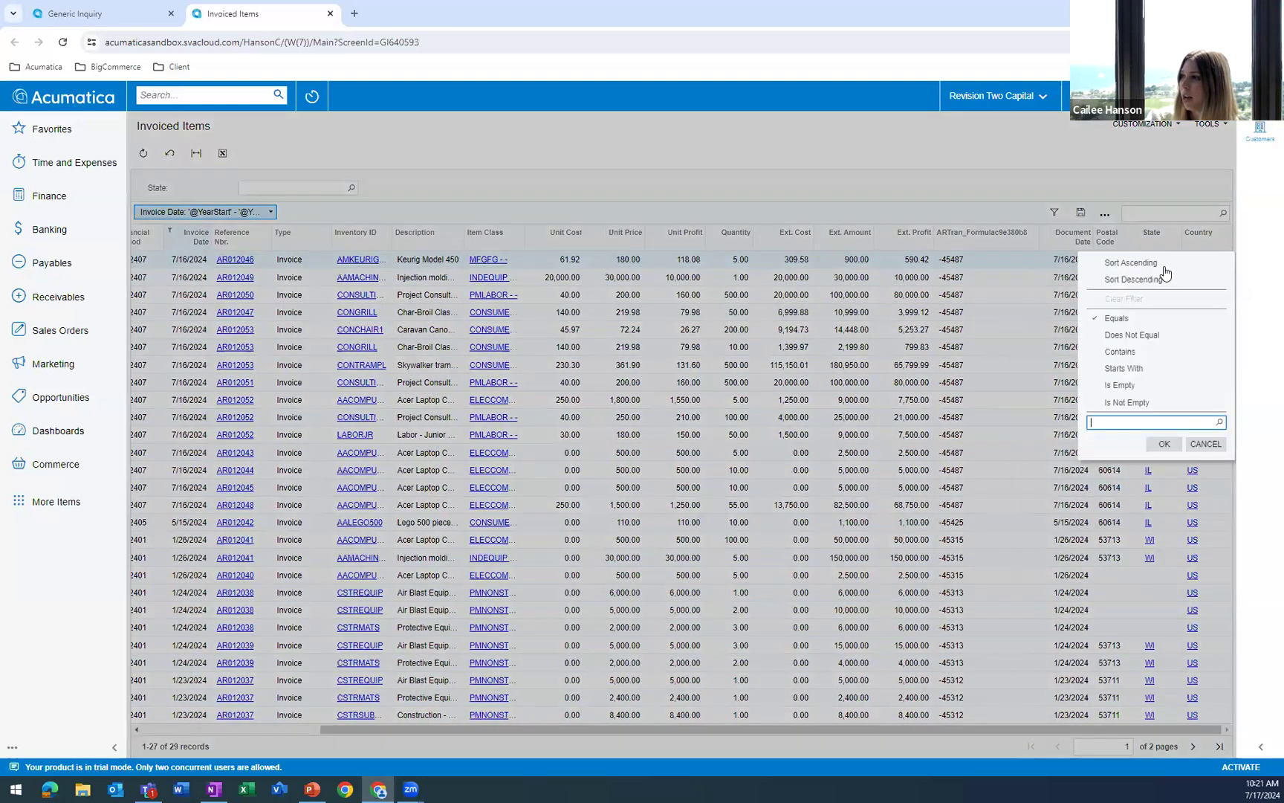
left_click(1130, 402)
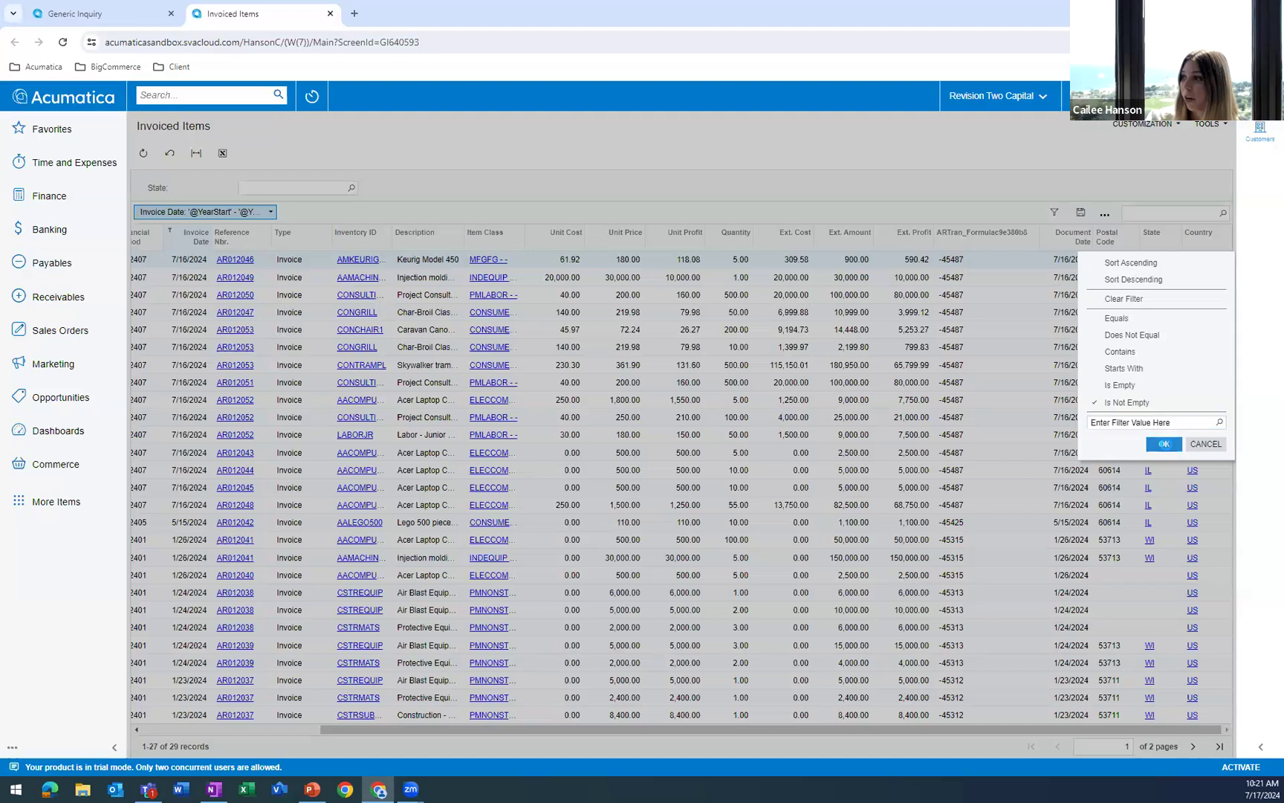
left_click(1164, 444)
Save the current Invoice Date and State conditions as a filter named 2024, and switch between All Records and the new filter.
left_click_drag(563, 727, 386, 728)
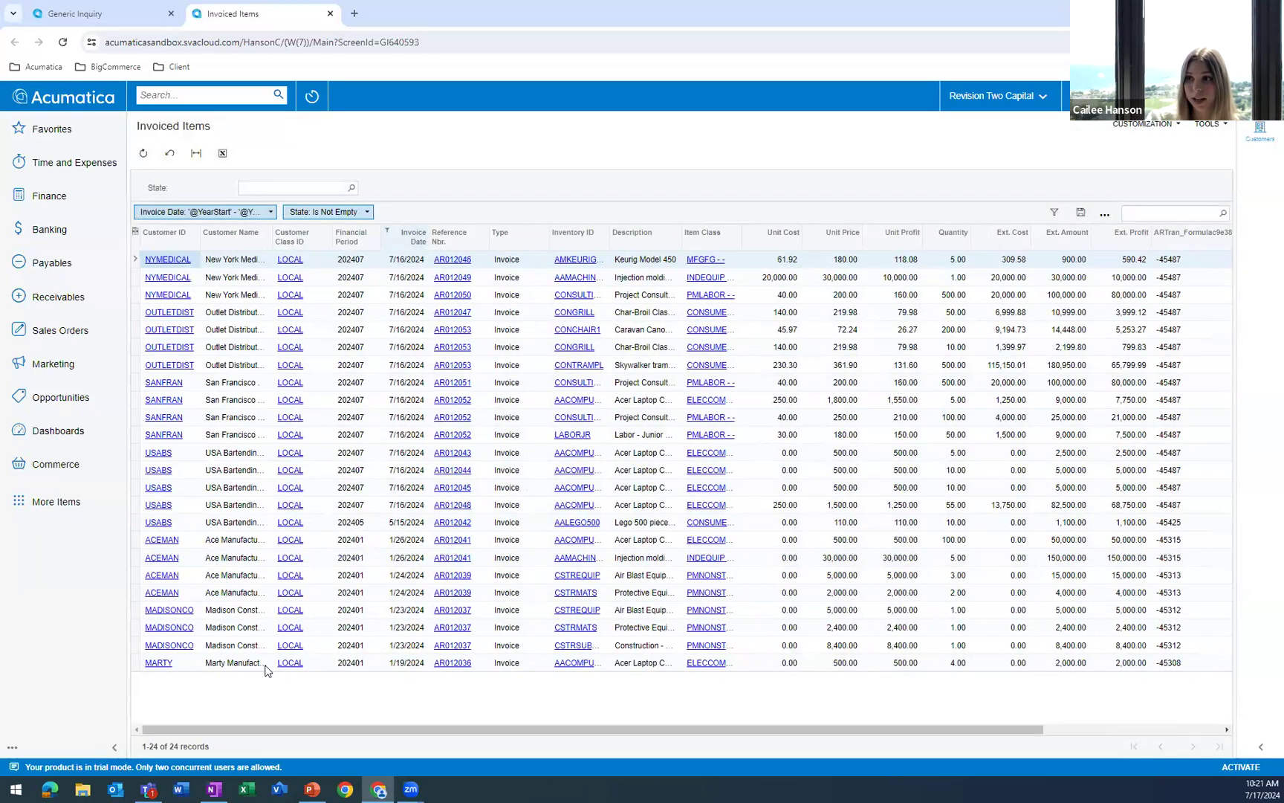
left_click(1080, 213)
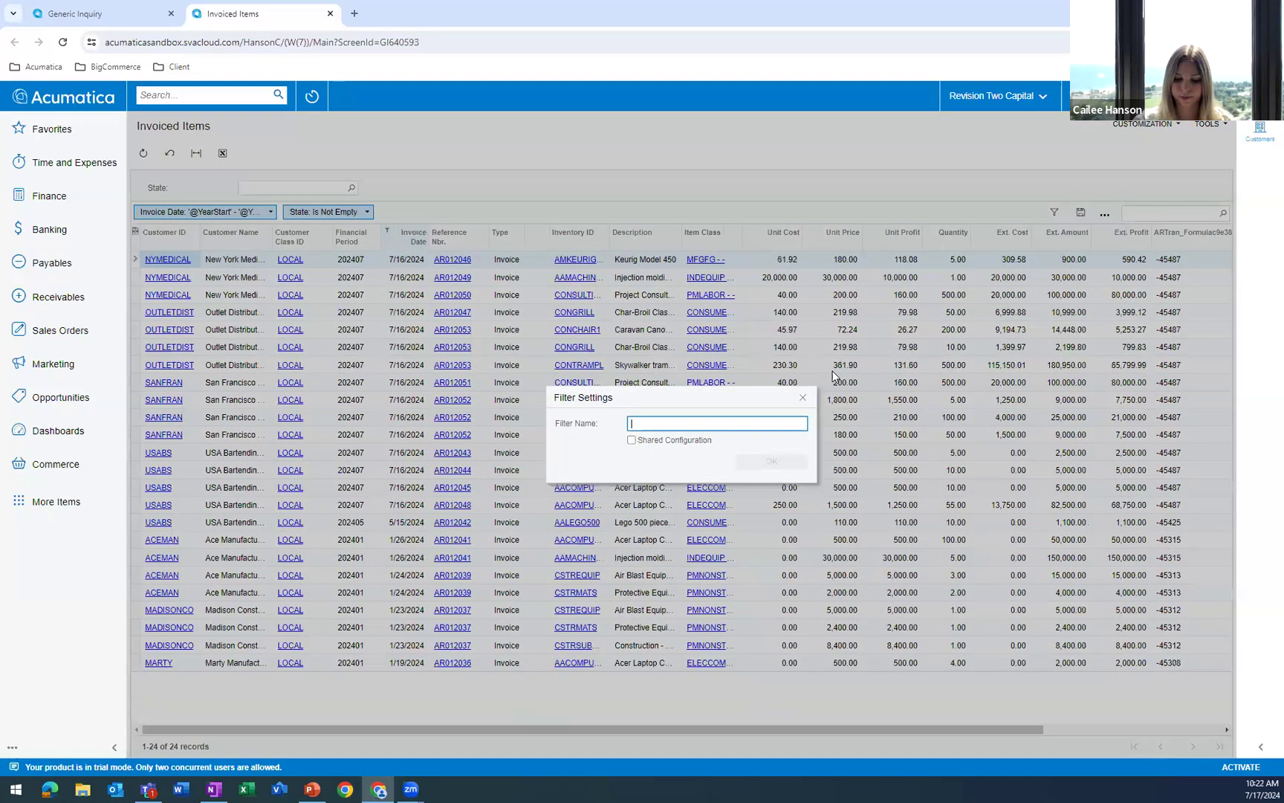
type("2024")
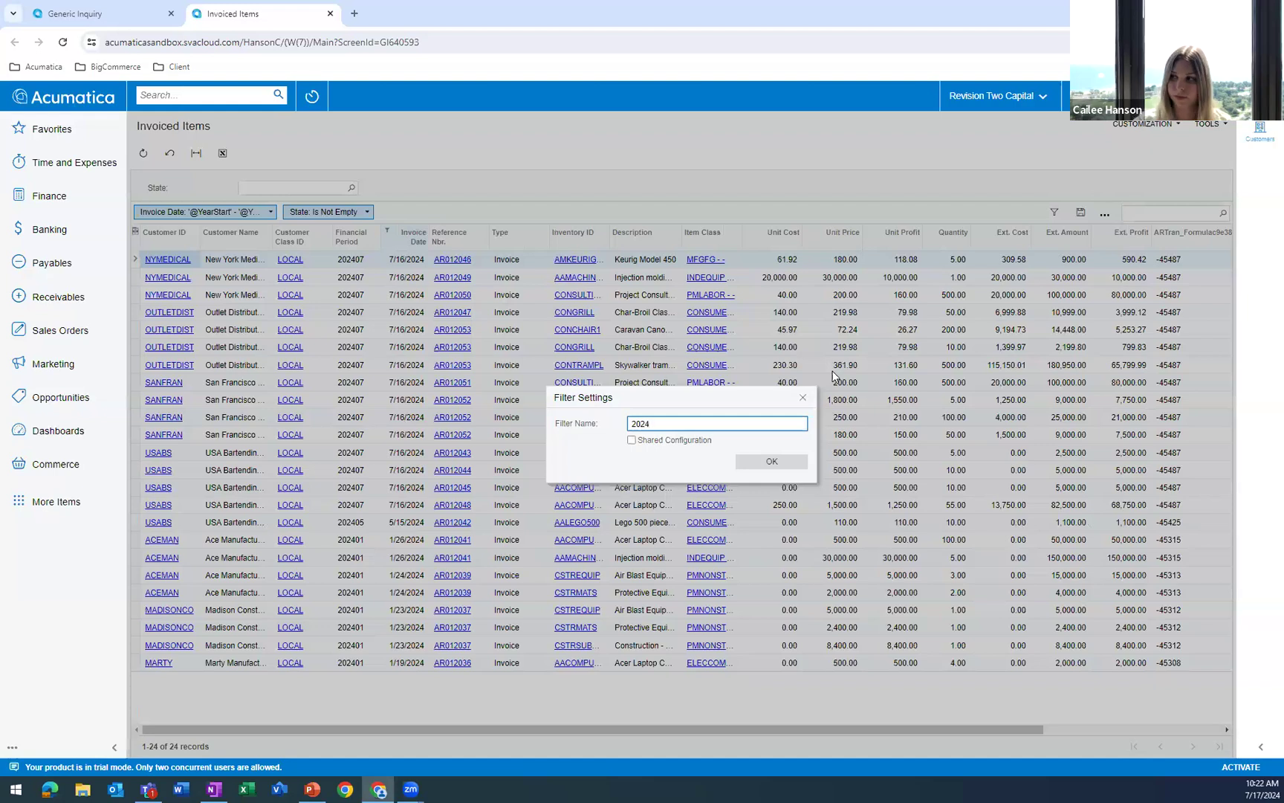
left_click(766, 461)
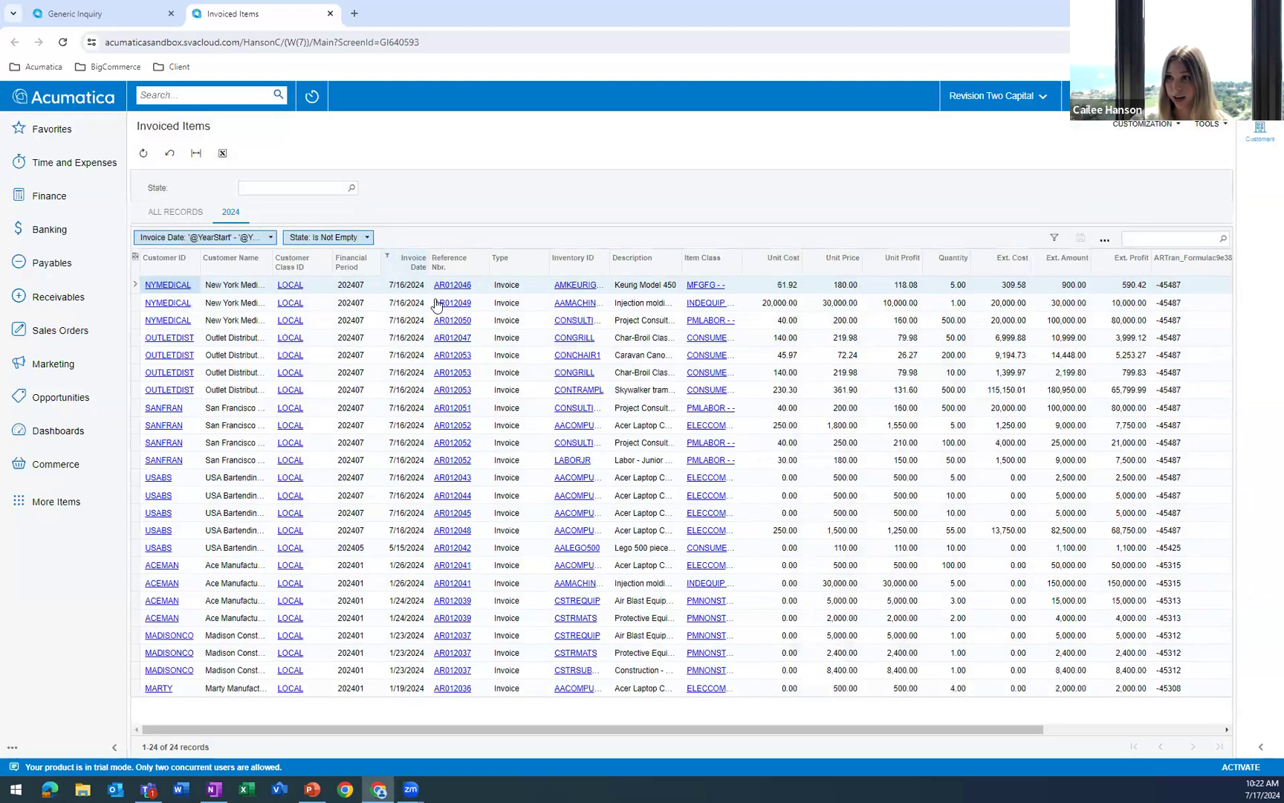
left_click(174, 213)
left_click(231, 214)
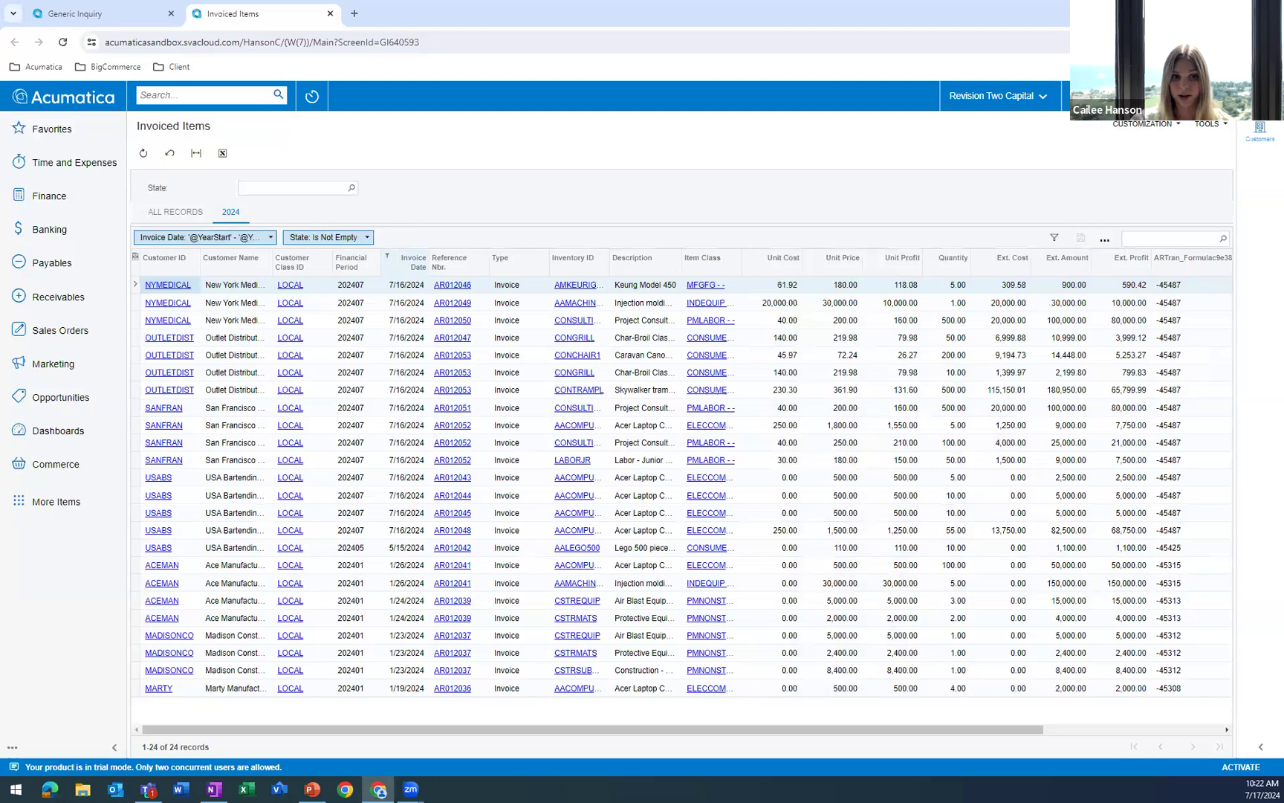
Open the Customer View dashboard and put it into design mode.
key("alt+Tab")
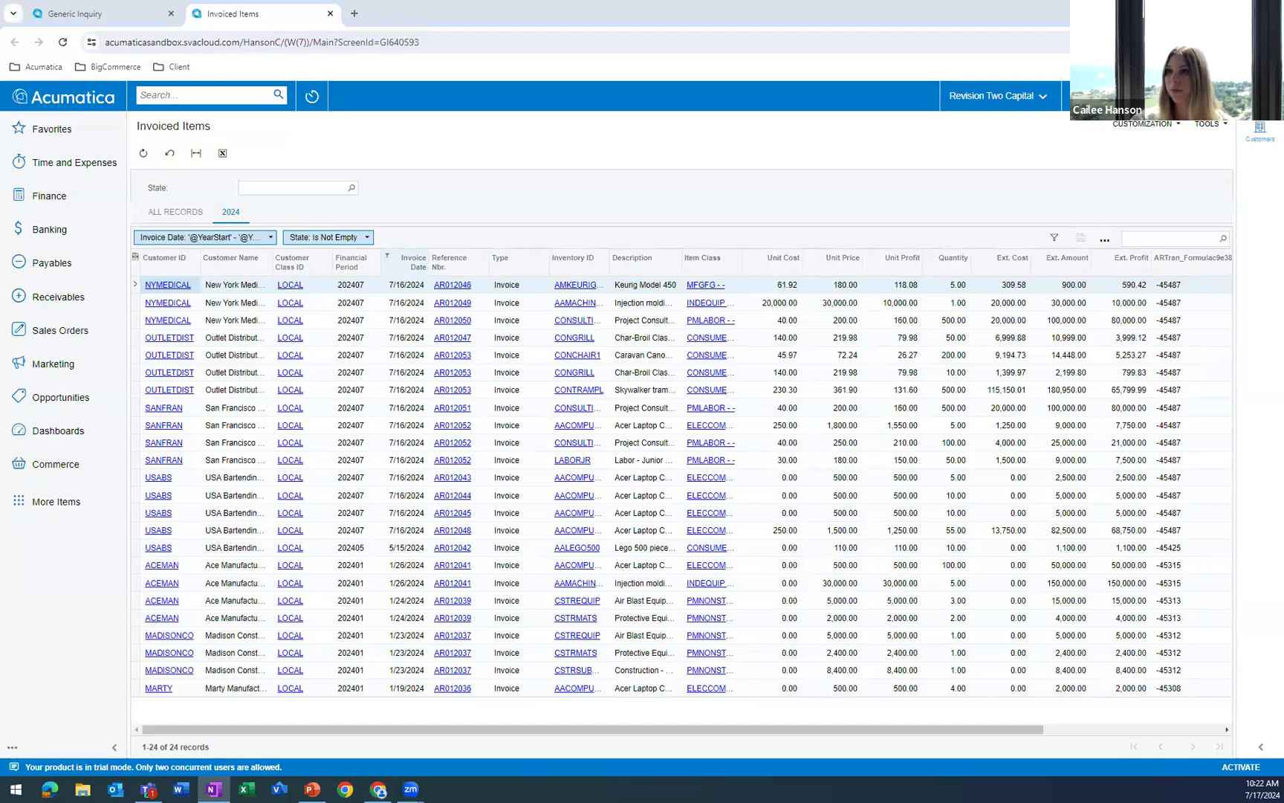
left_click(69, 103)
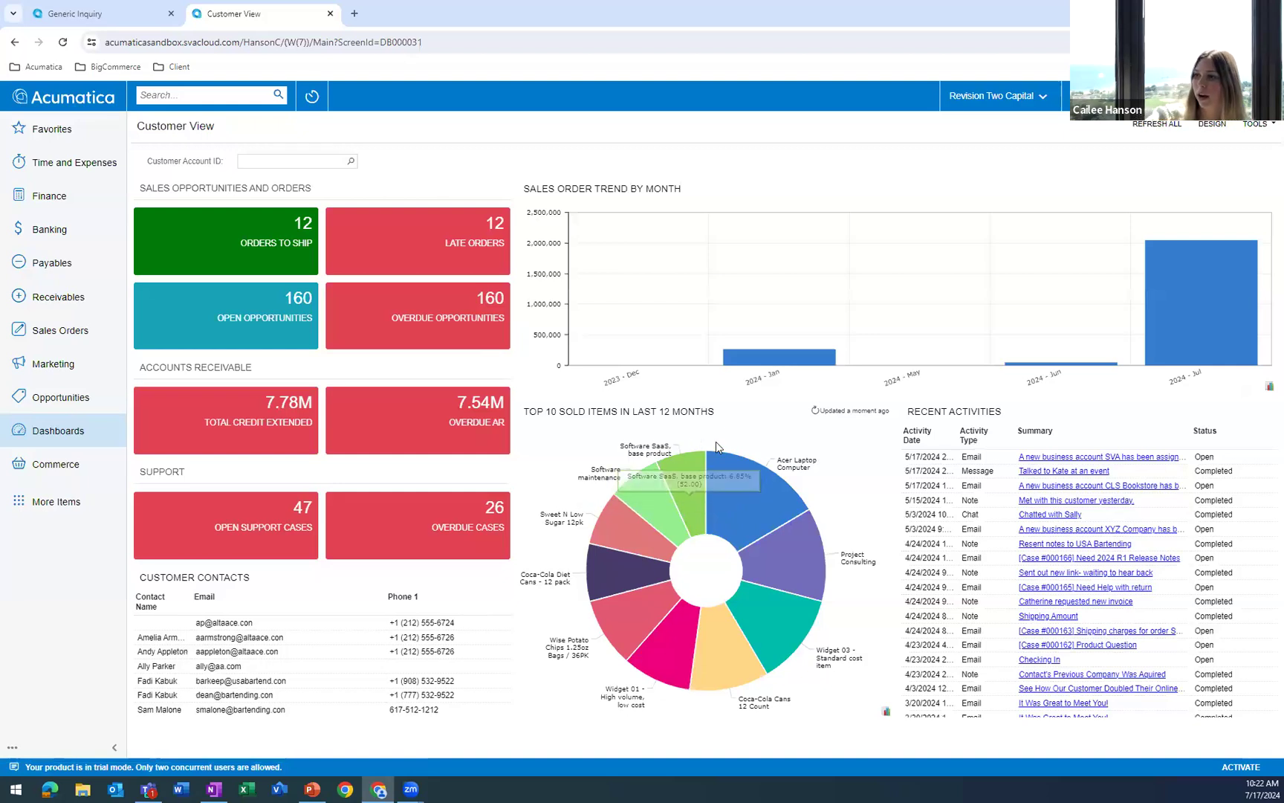
mouse_move(711, 513)
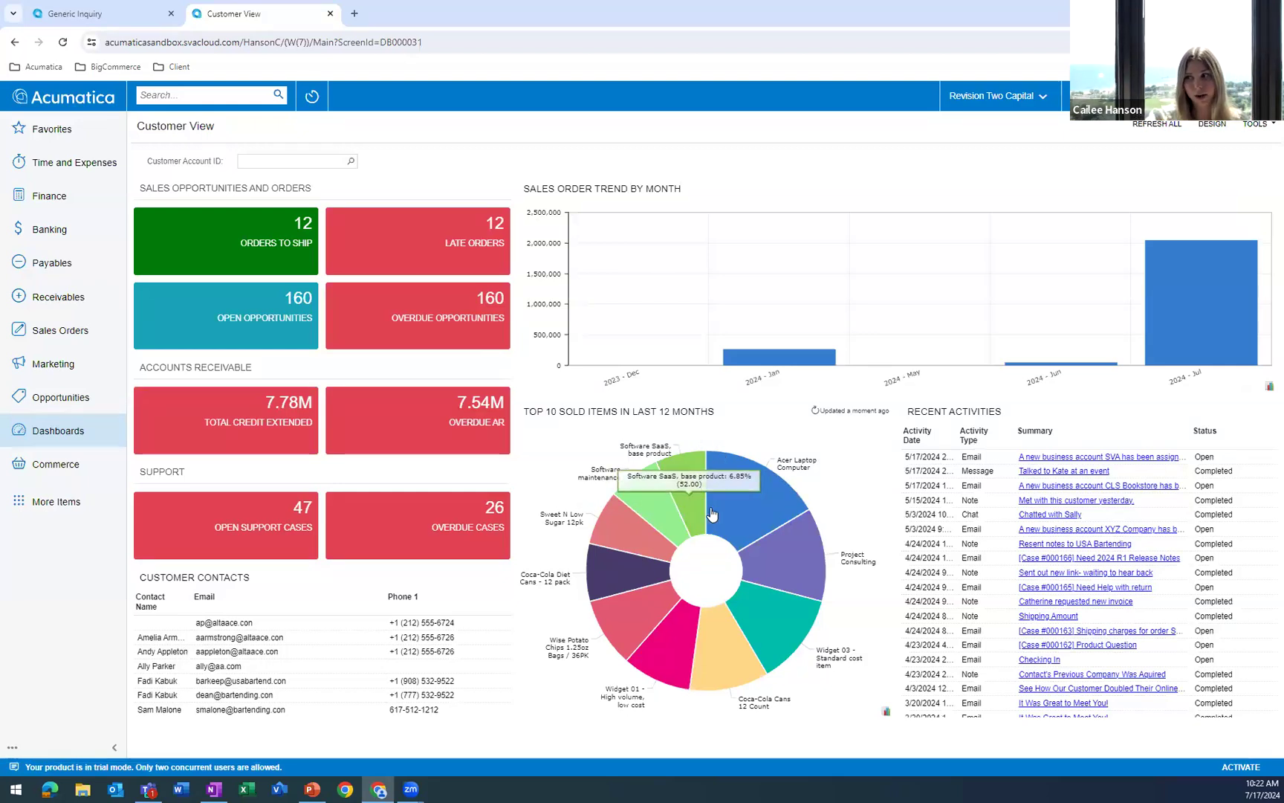
mouse_move(733, 545)
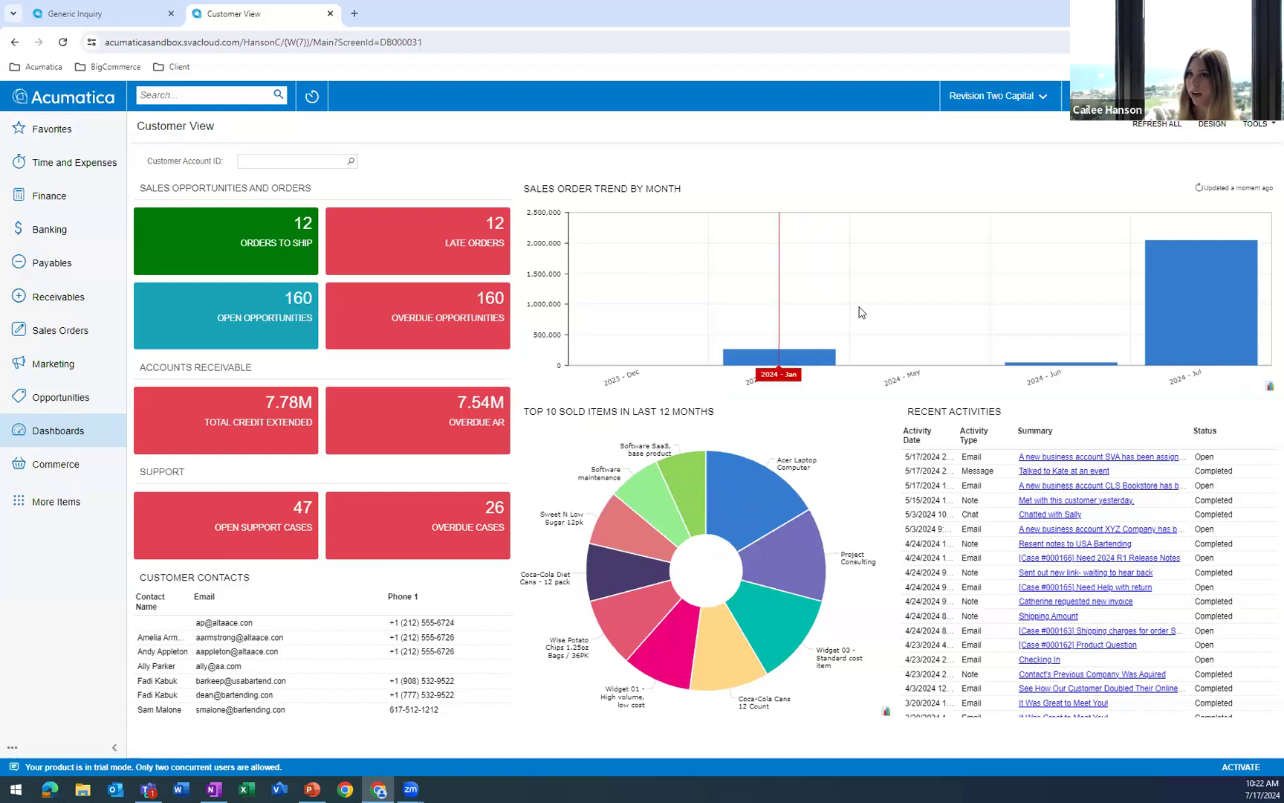
left_click(1212, 125)
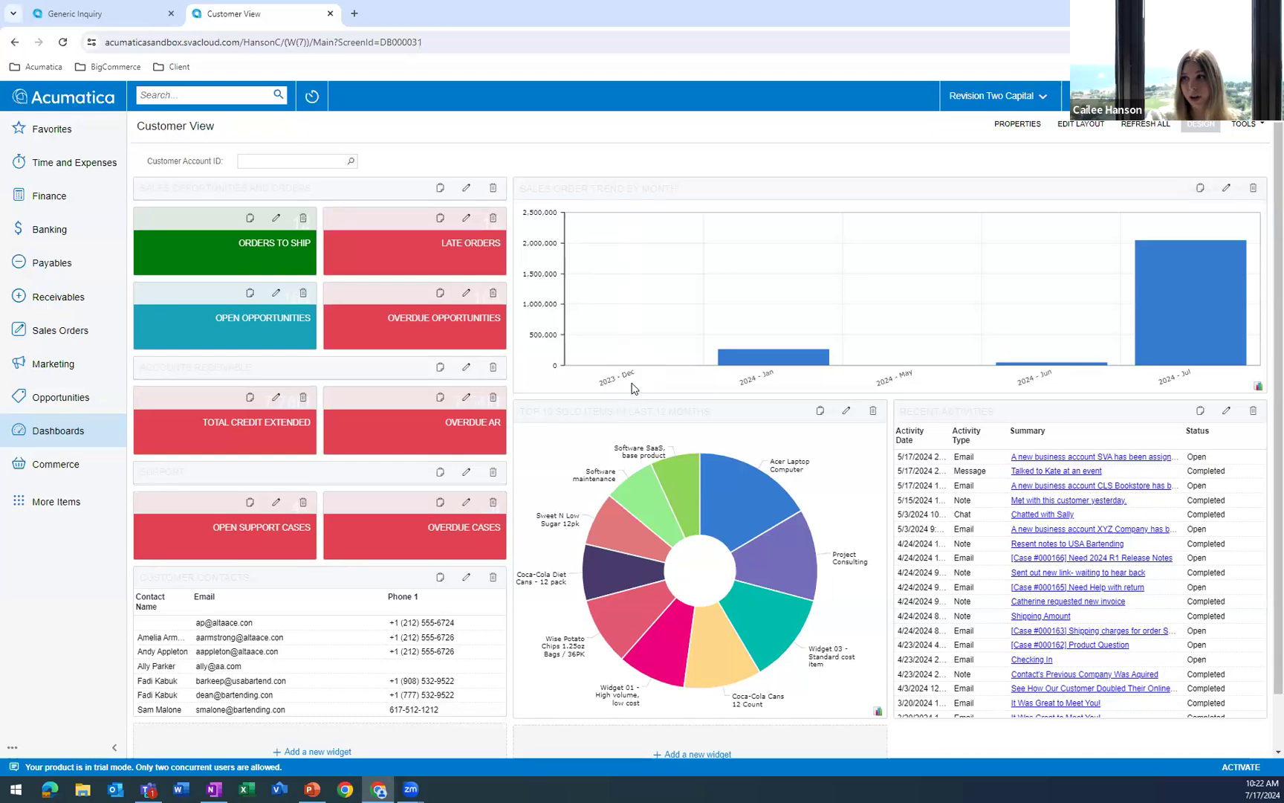
Add a new Chart widget in the empty area beneath the Top 10 Sold Items chart and proceed to its properties.
scroll(631, 392, "down", 2)
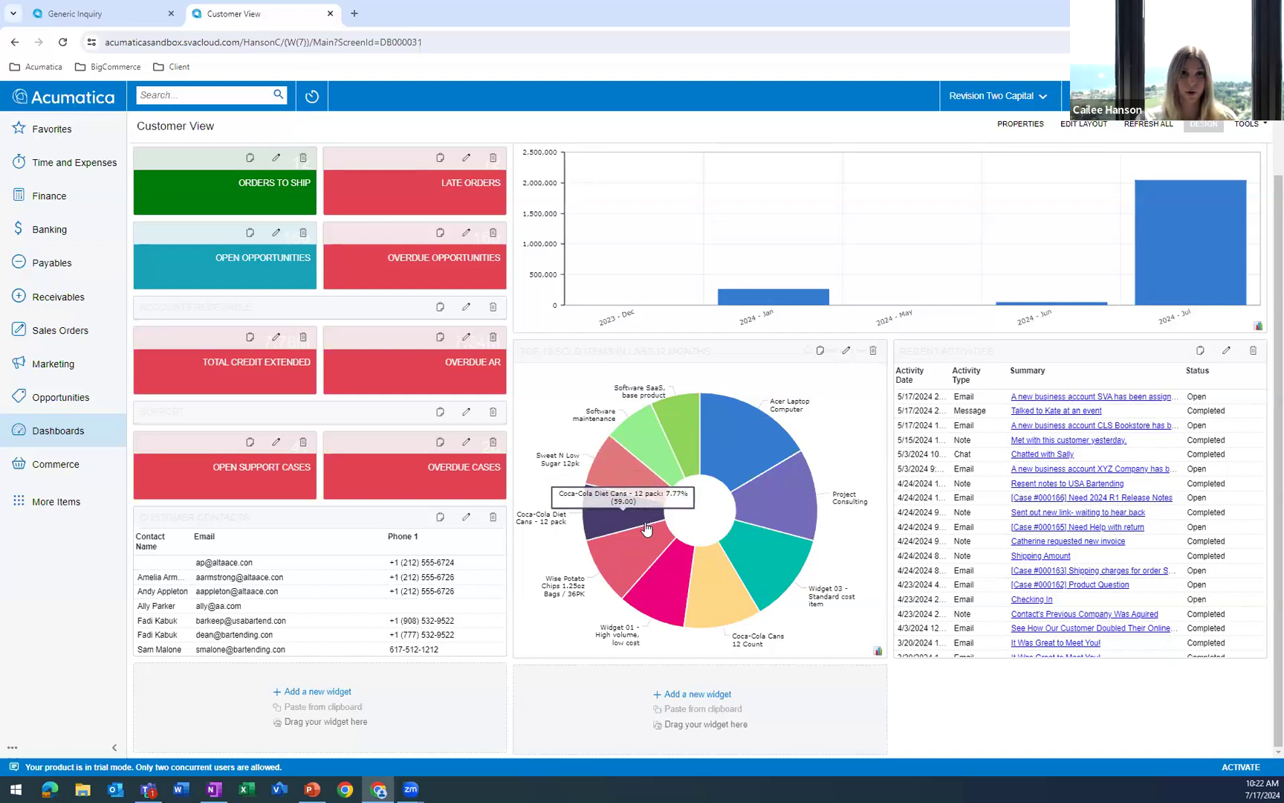
left_click(659, 699)
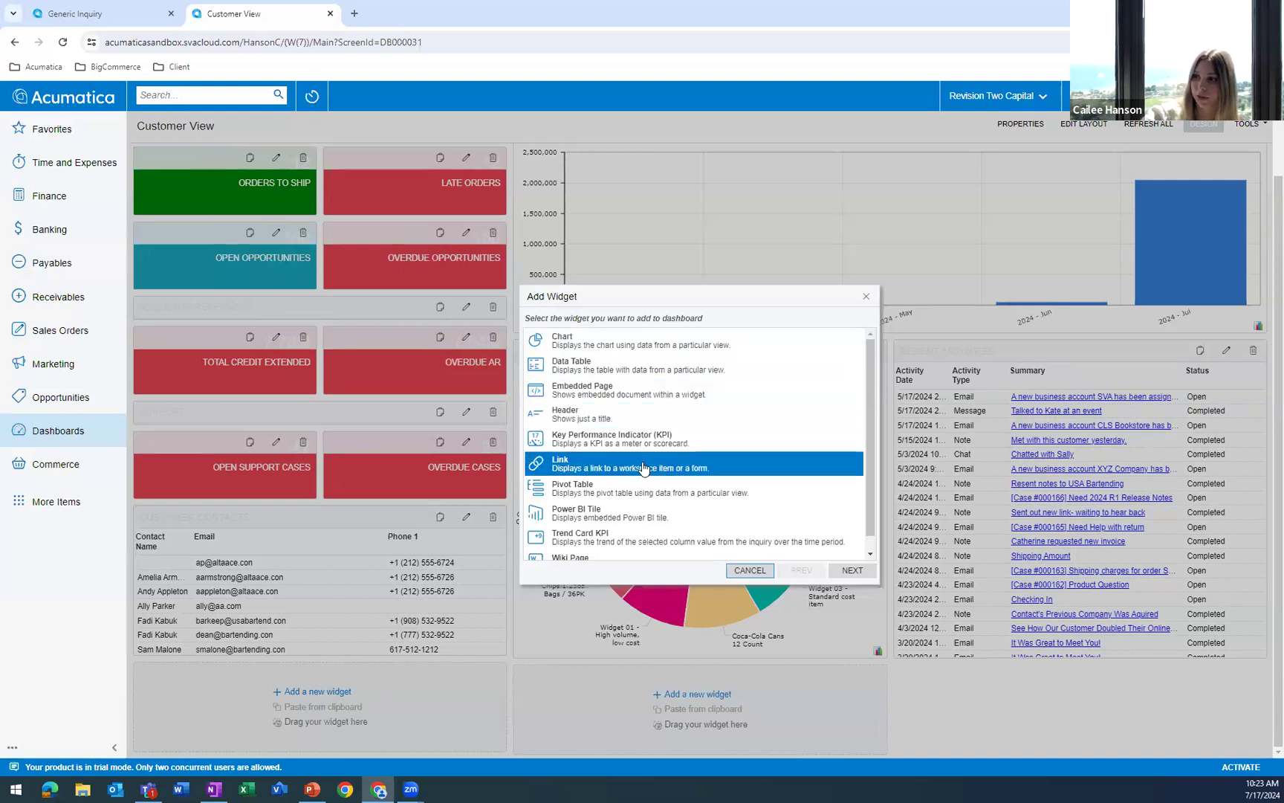
scroll(650, 480, "down", 1)
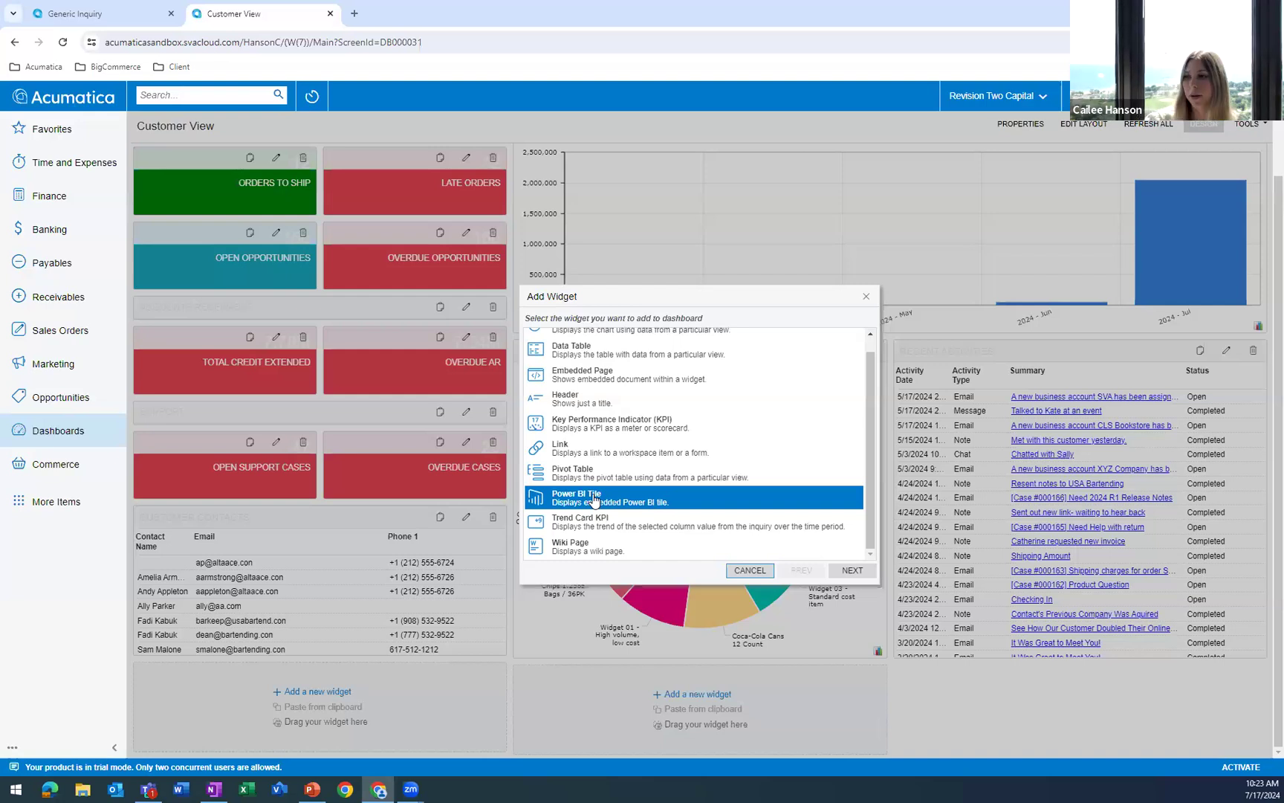
left_click(679, 476)
scroll(688, 487, "up", 1)
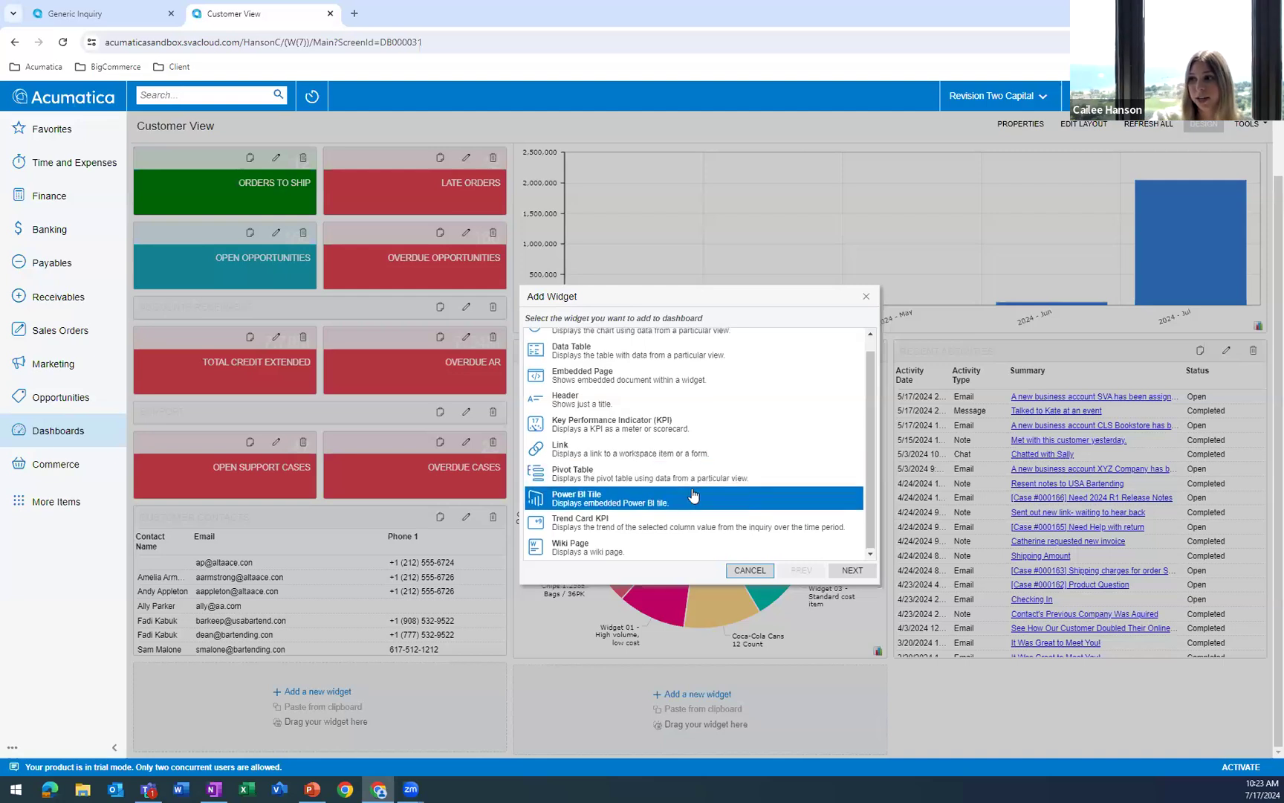
left_click(631, 394)
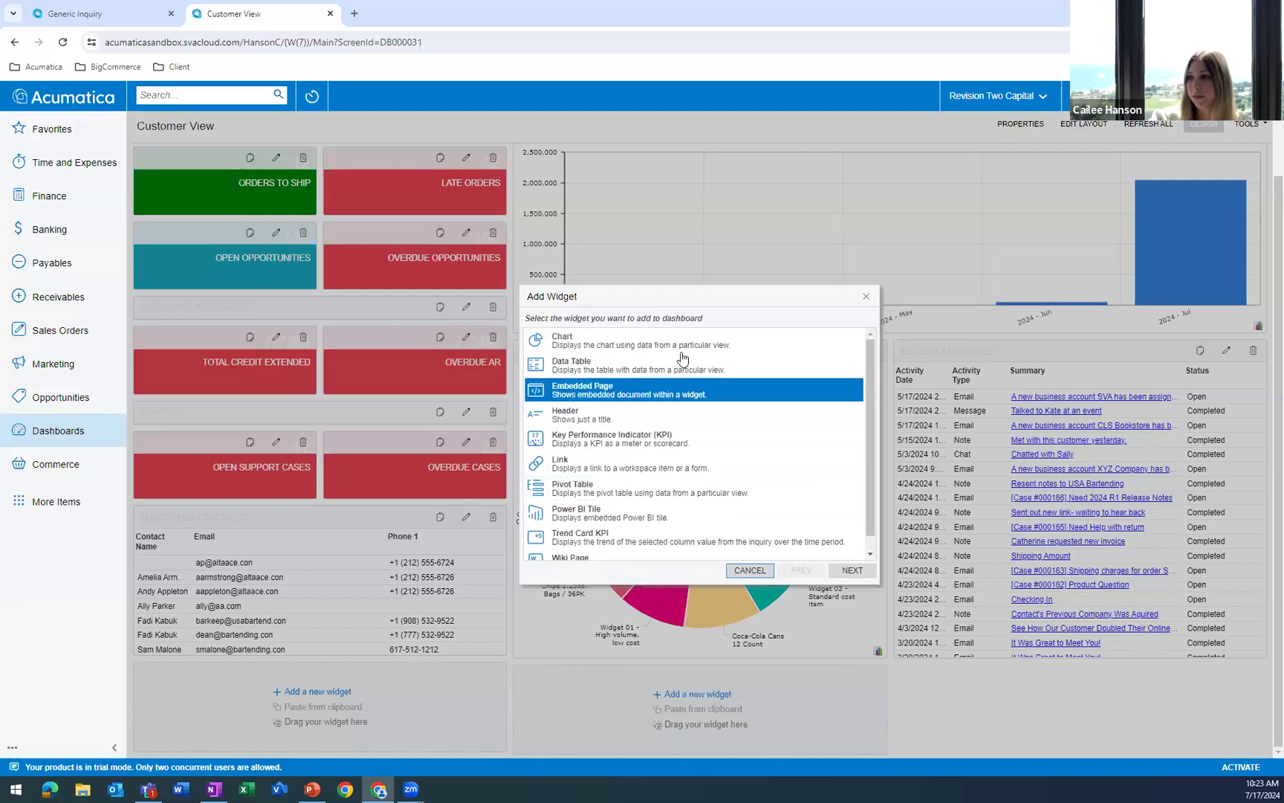
left_click(681, 349)
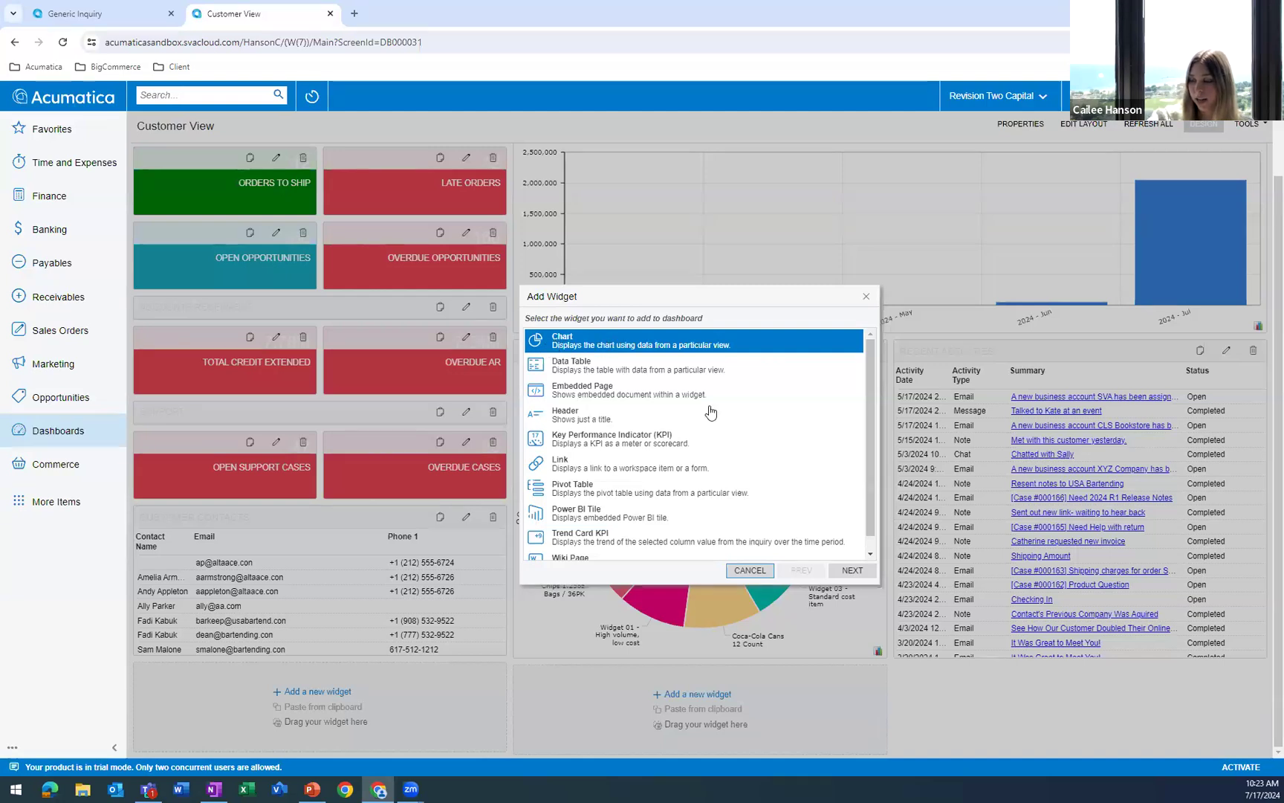
left_click(855, 570)
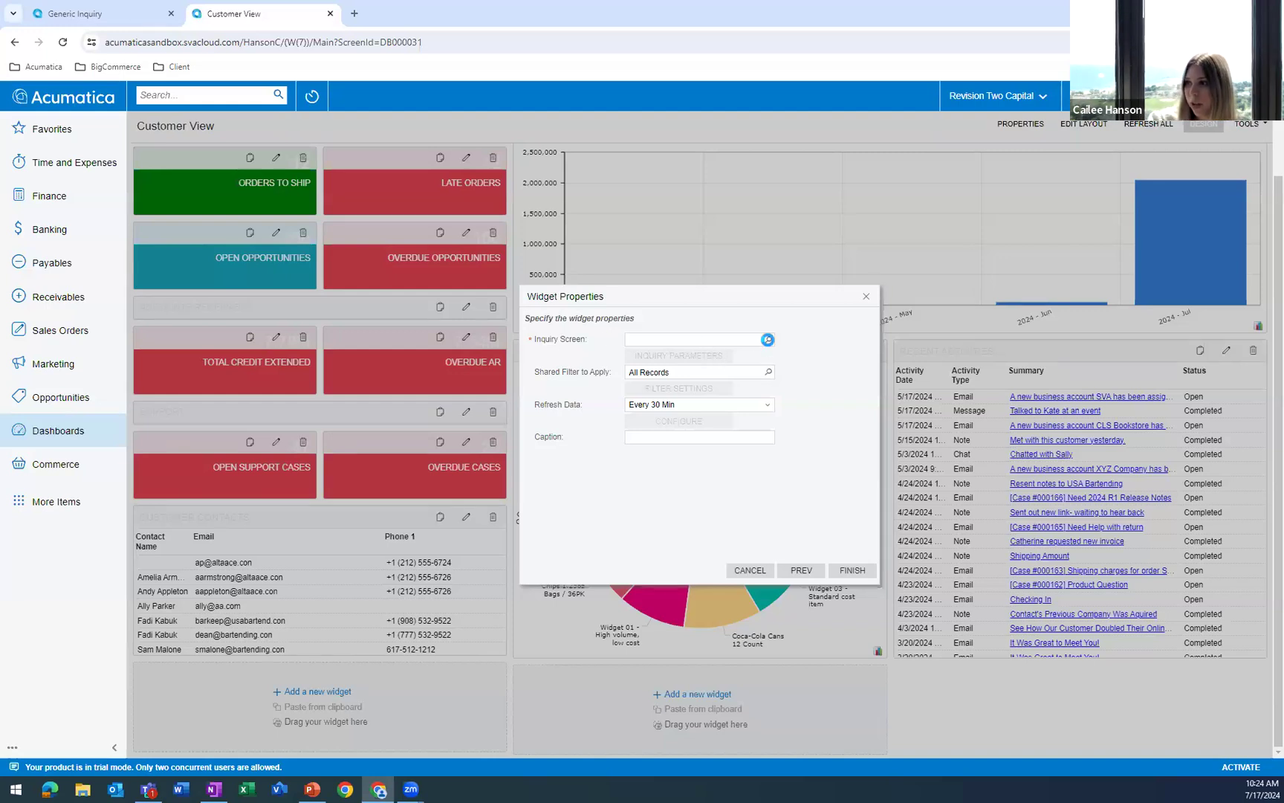
Search the inquiry screens for "invoiced" and select Invoiced Items with screen ID GI.64.05.93 for the chart widget.
left_click(767, 339)
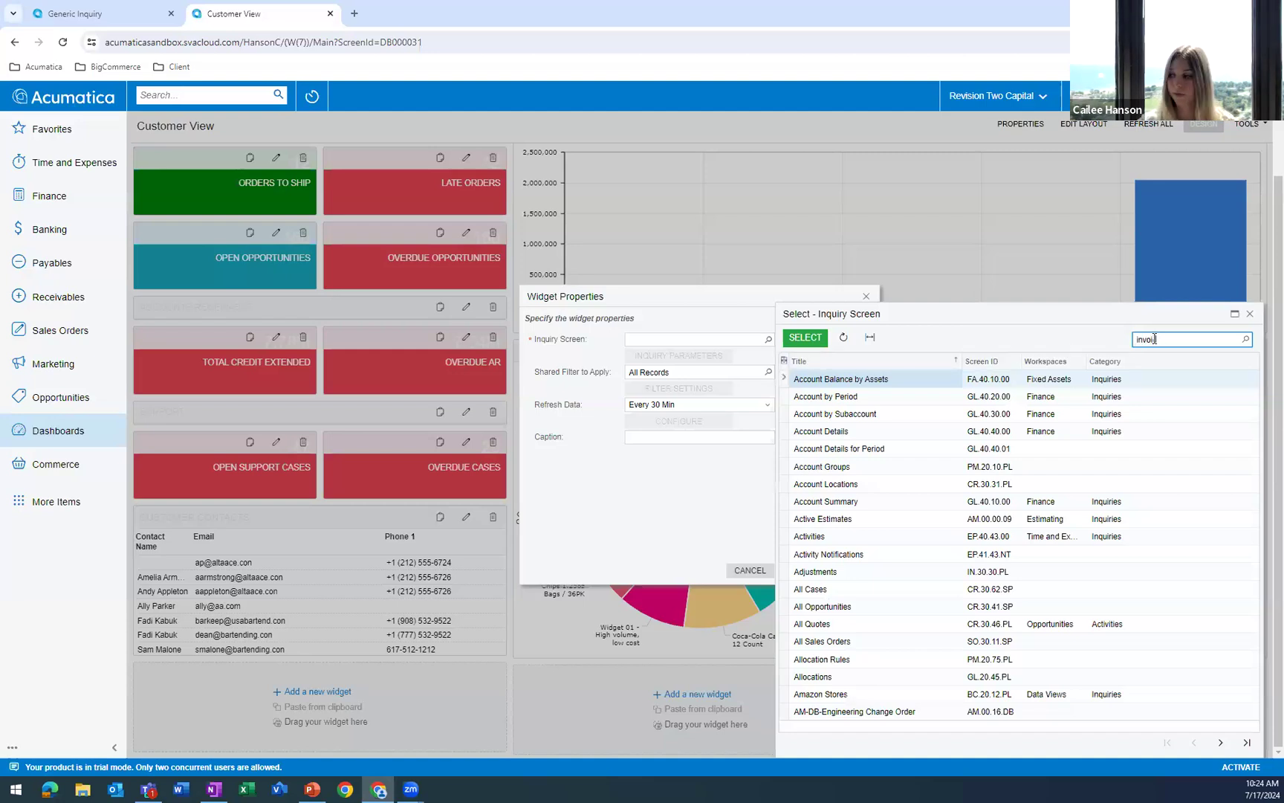
type("invoiceditems")
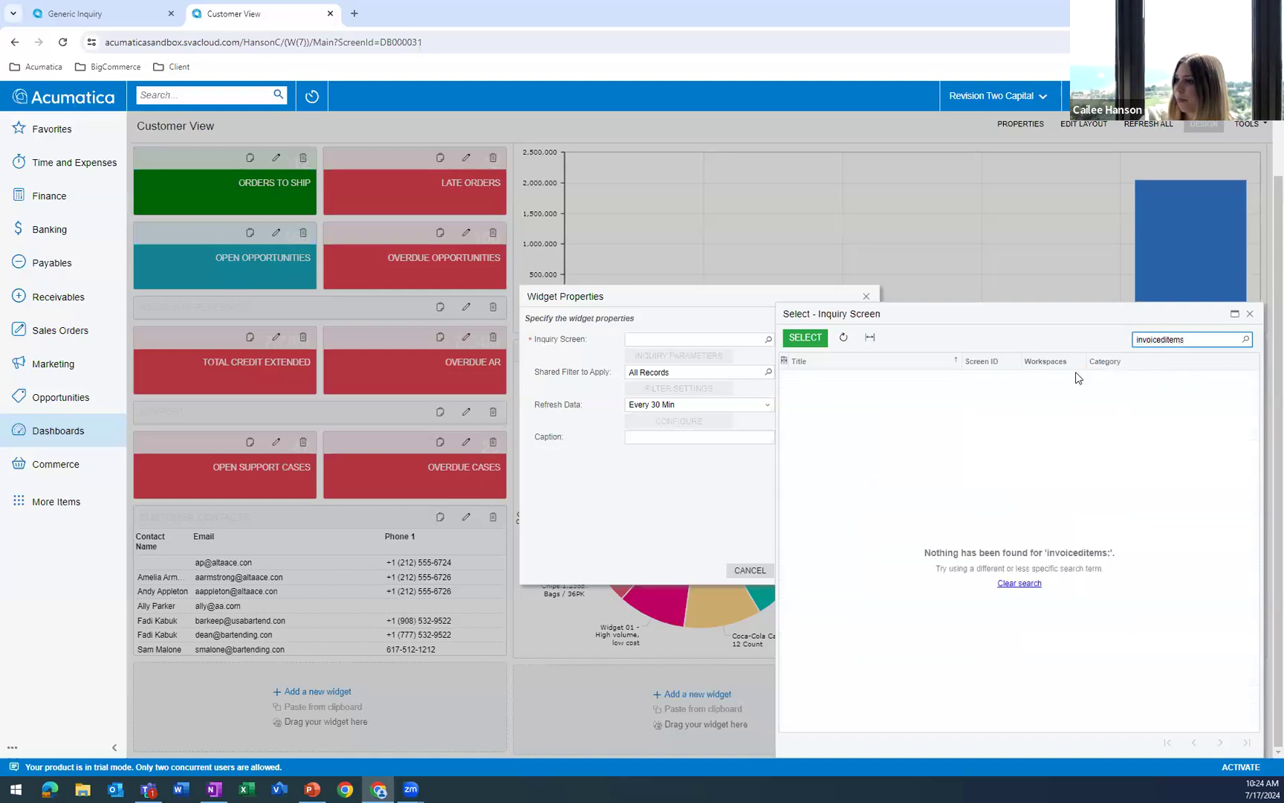
left_click_drag(1201, 339, 1120, 350)
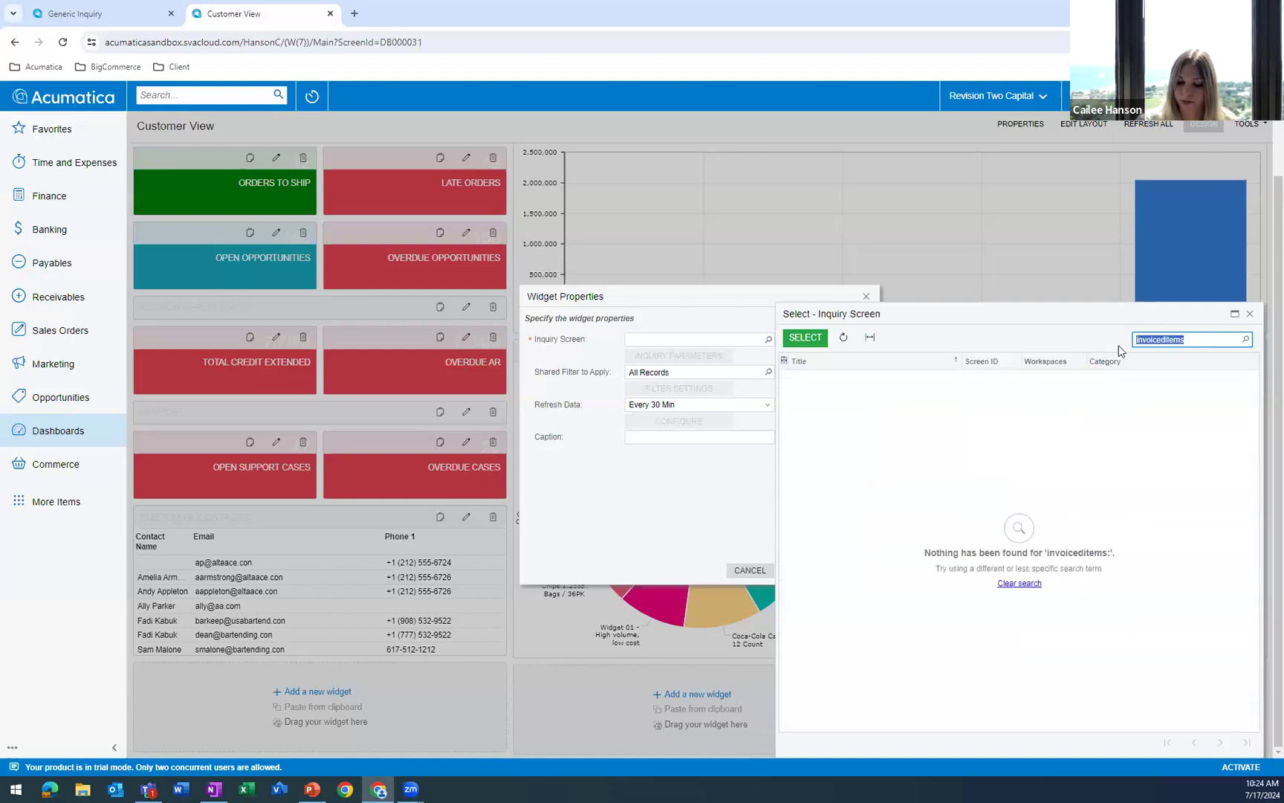
key("BackSpace")
type("invoiced")
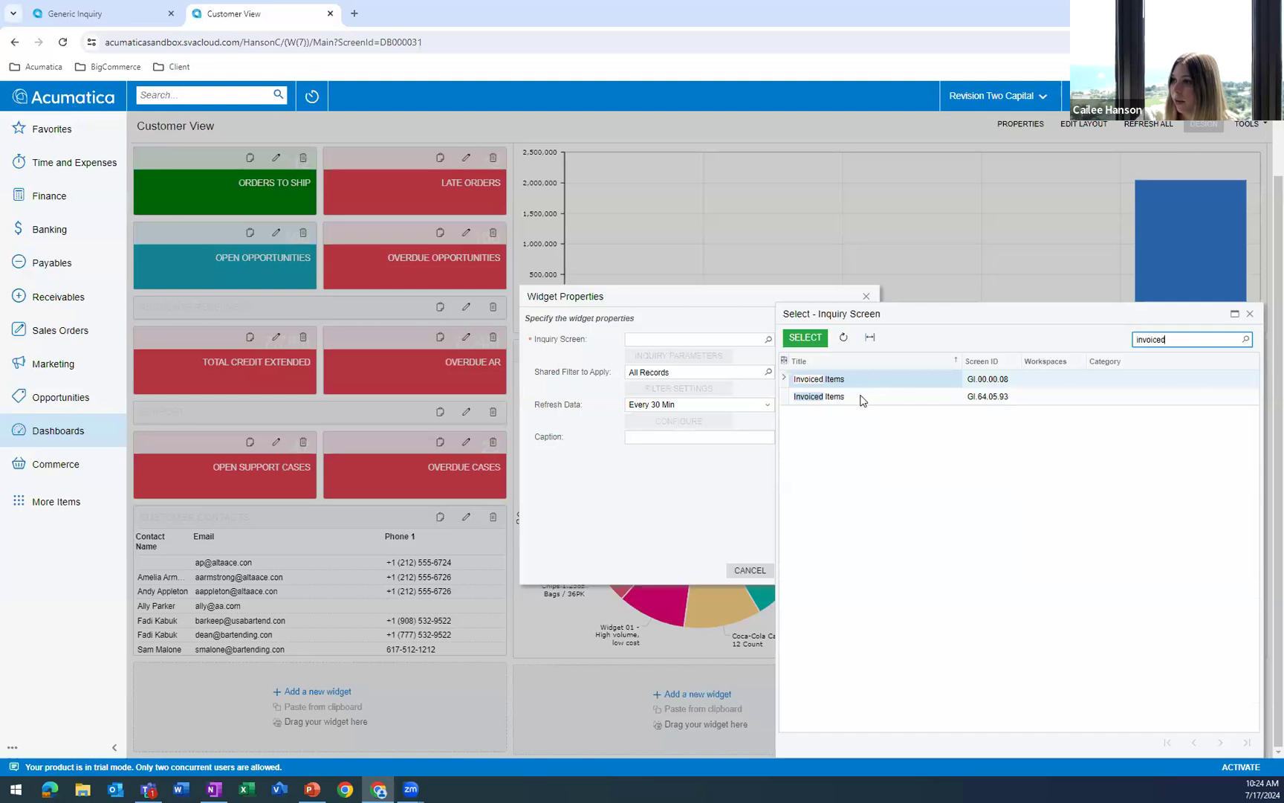
double_click(862, 400)
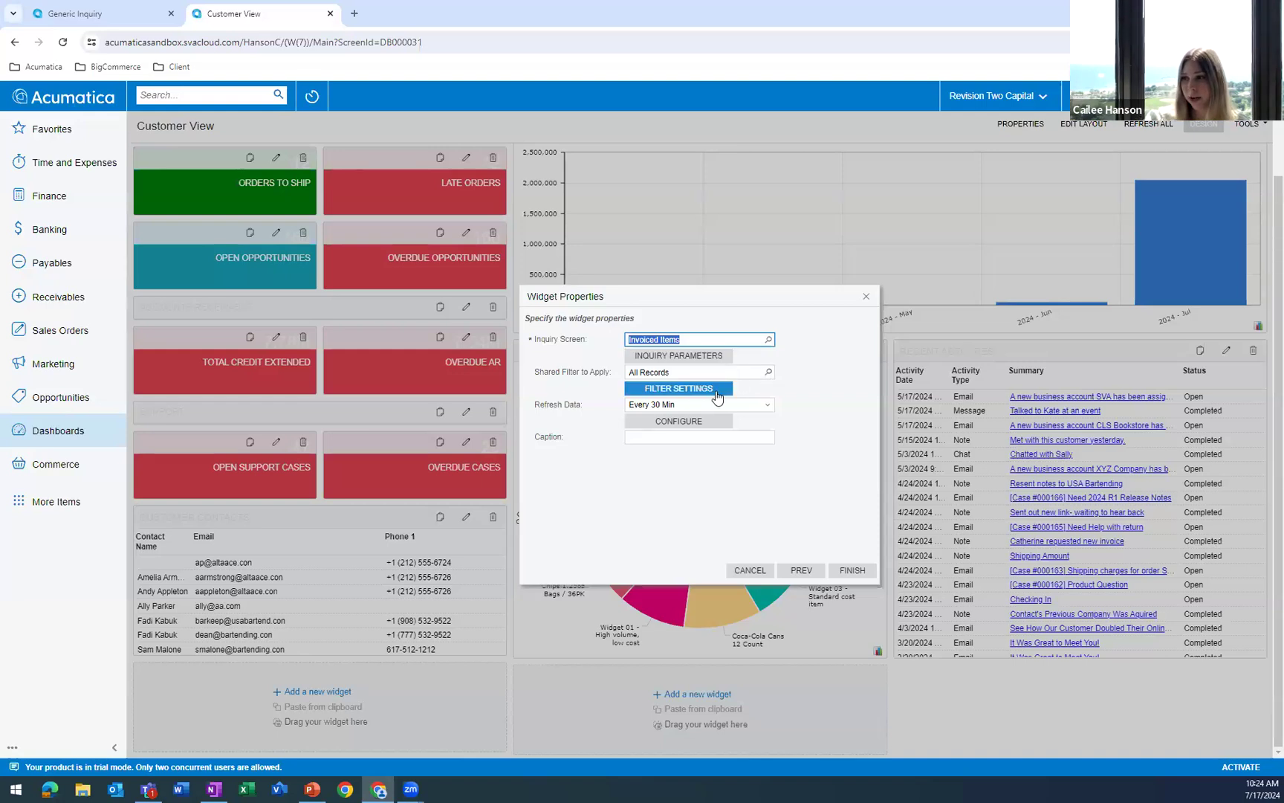
Check the shared filters available for the Invoiced Items widget and its filter settings.
left_click(768, 373)
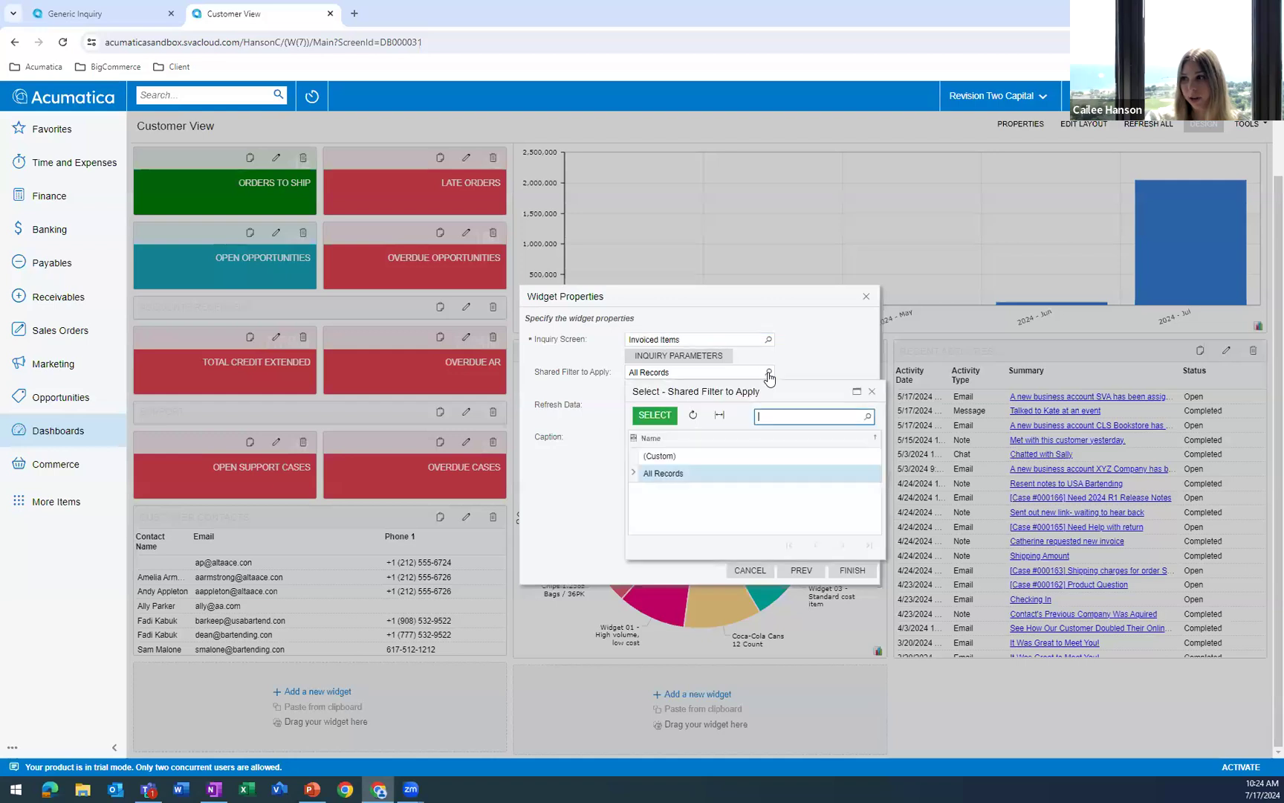
left_click(794, 368)
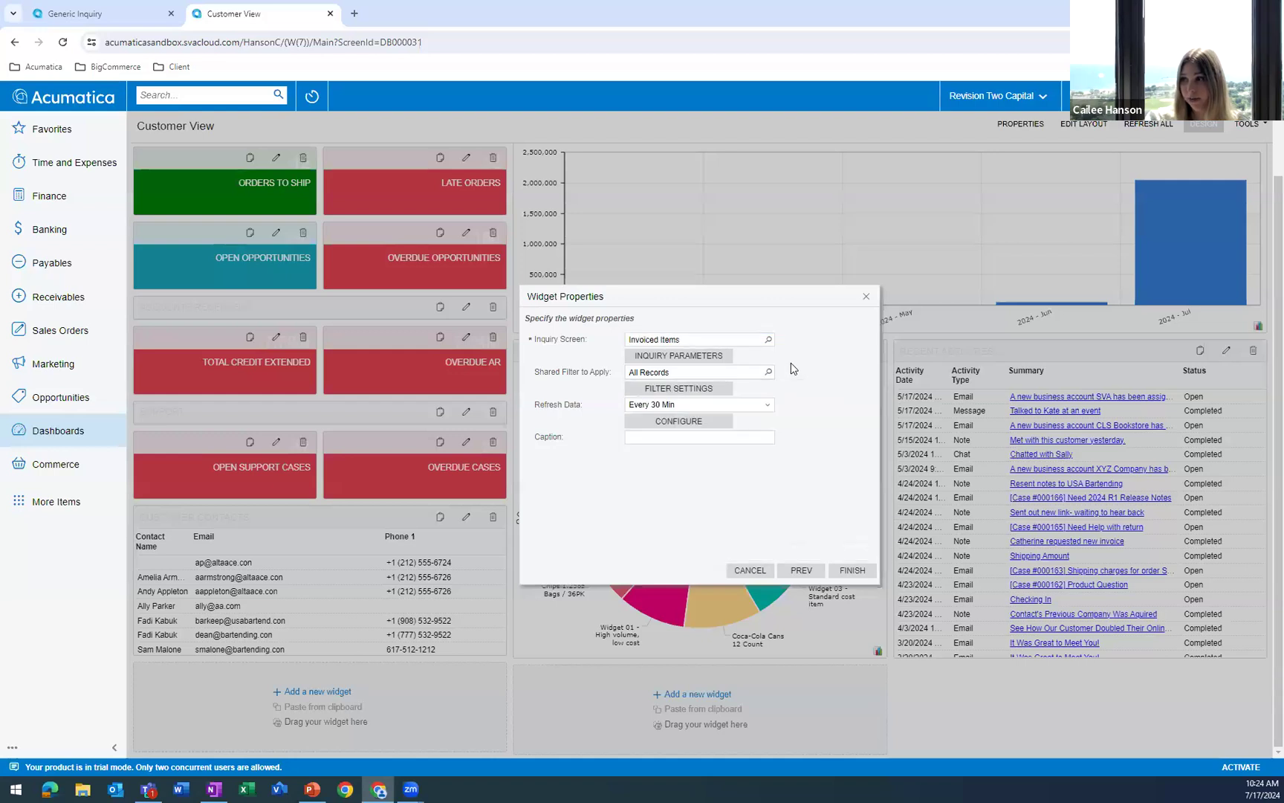
left_click(721, 389)
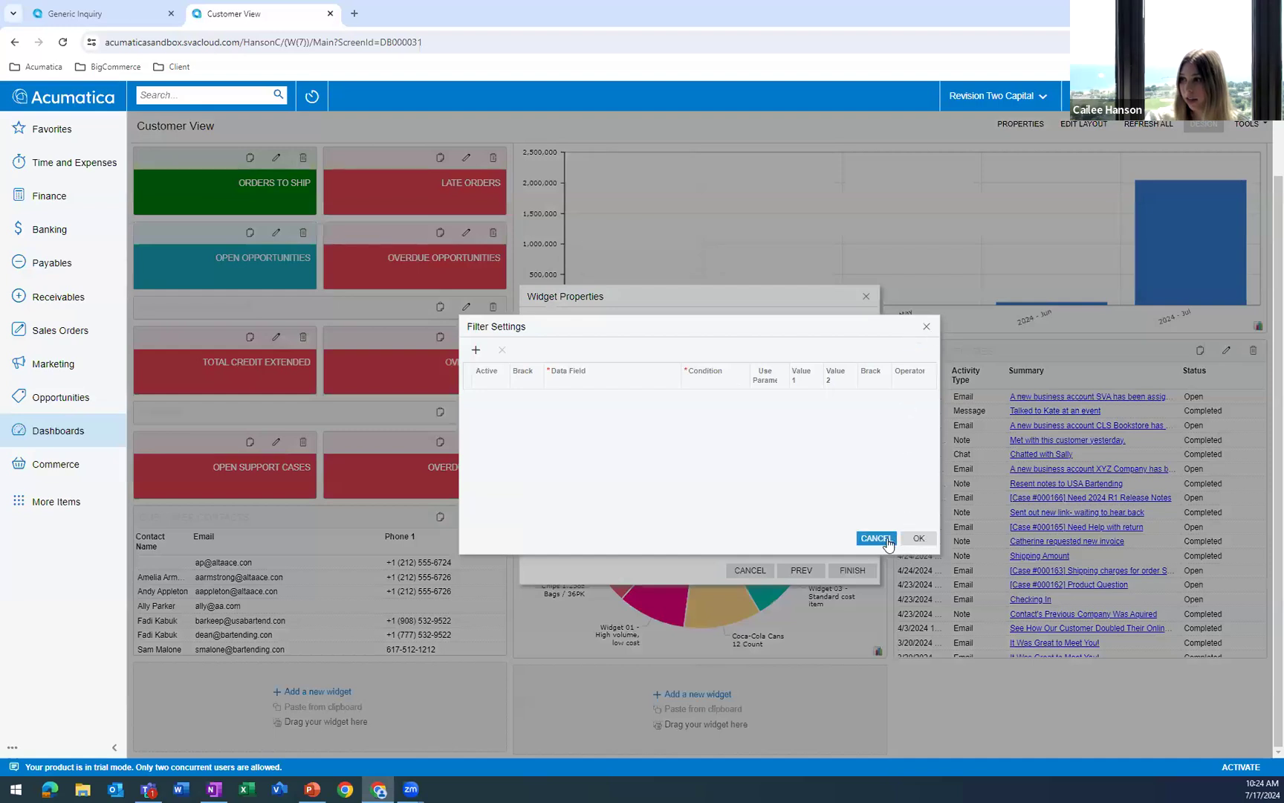
left_click(919, 538)
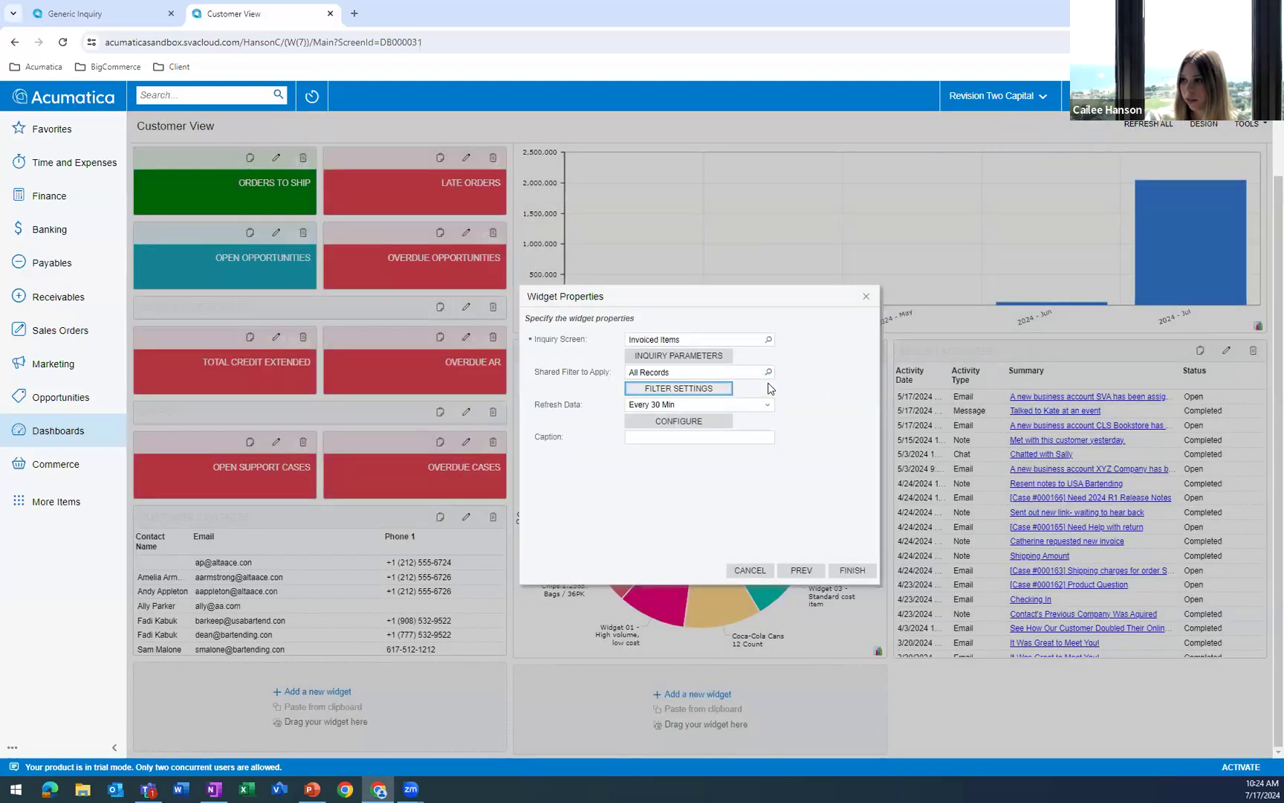
left_click(769, 373)
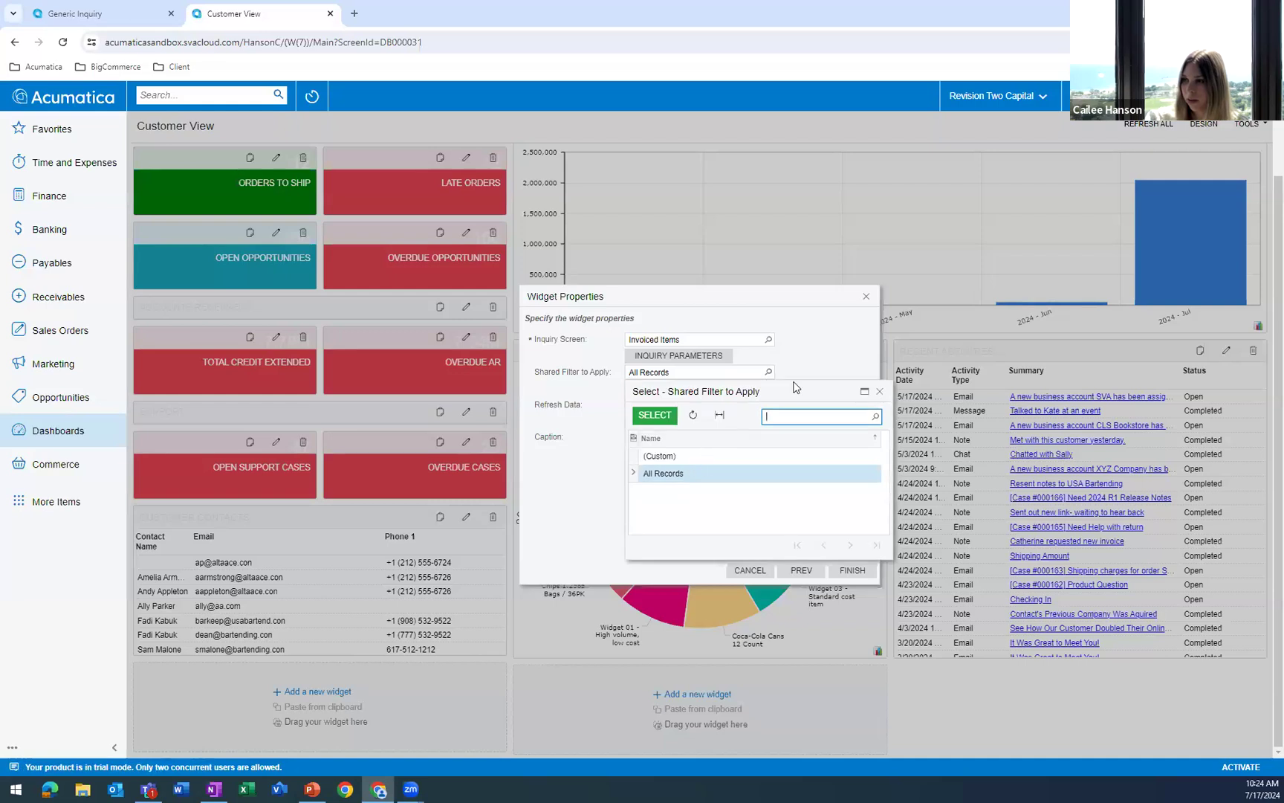
left_click(795, 367)
Add a condition row to the widget's filter settings with Invoice Date as the data field.
left_click(698, 391)
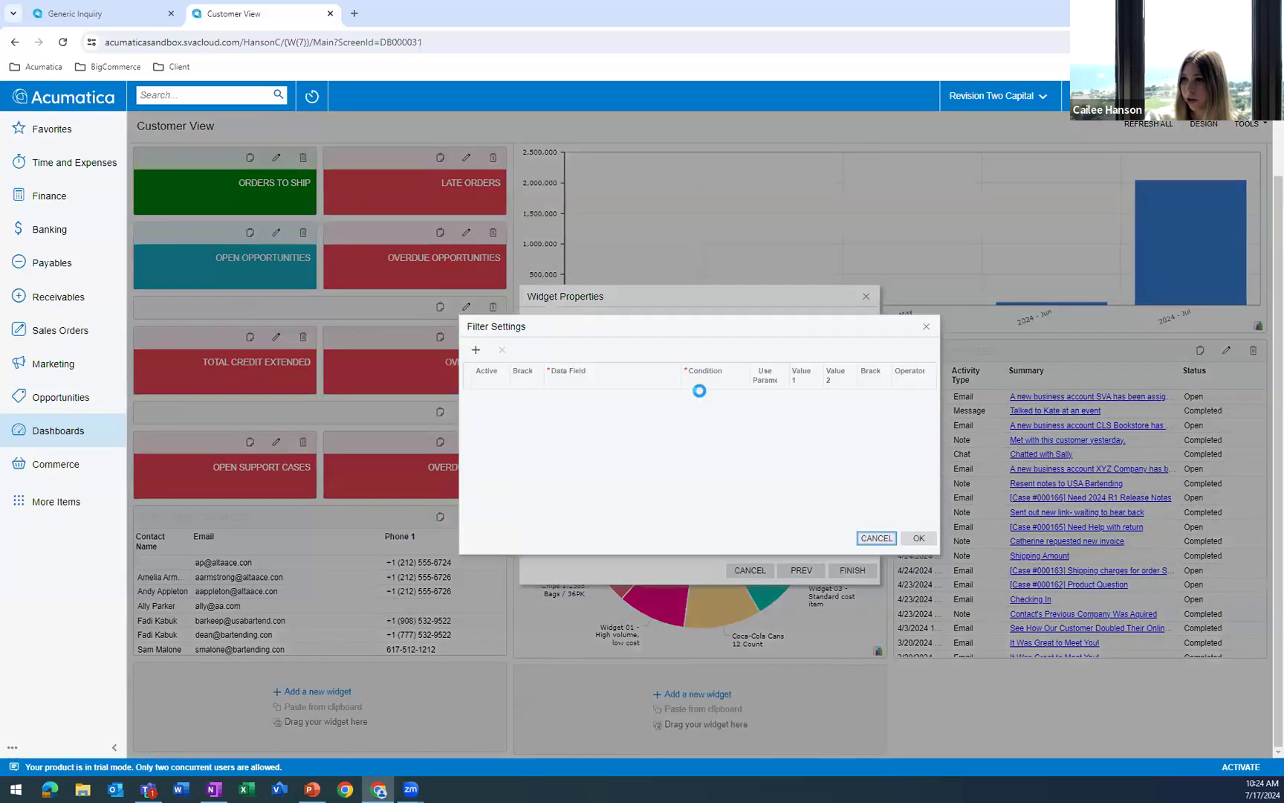
left_click(476, 351)
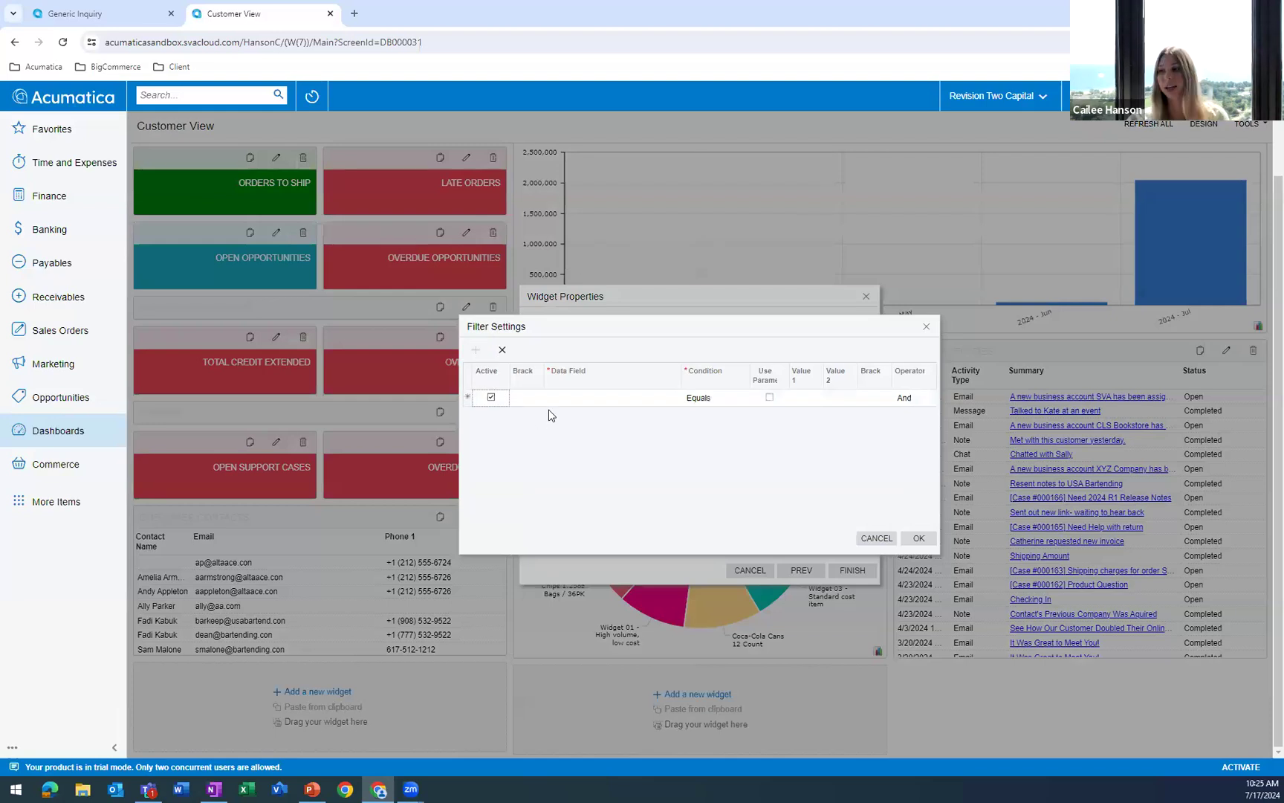
left_click(605, 399)
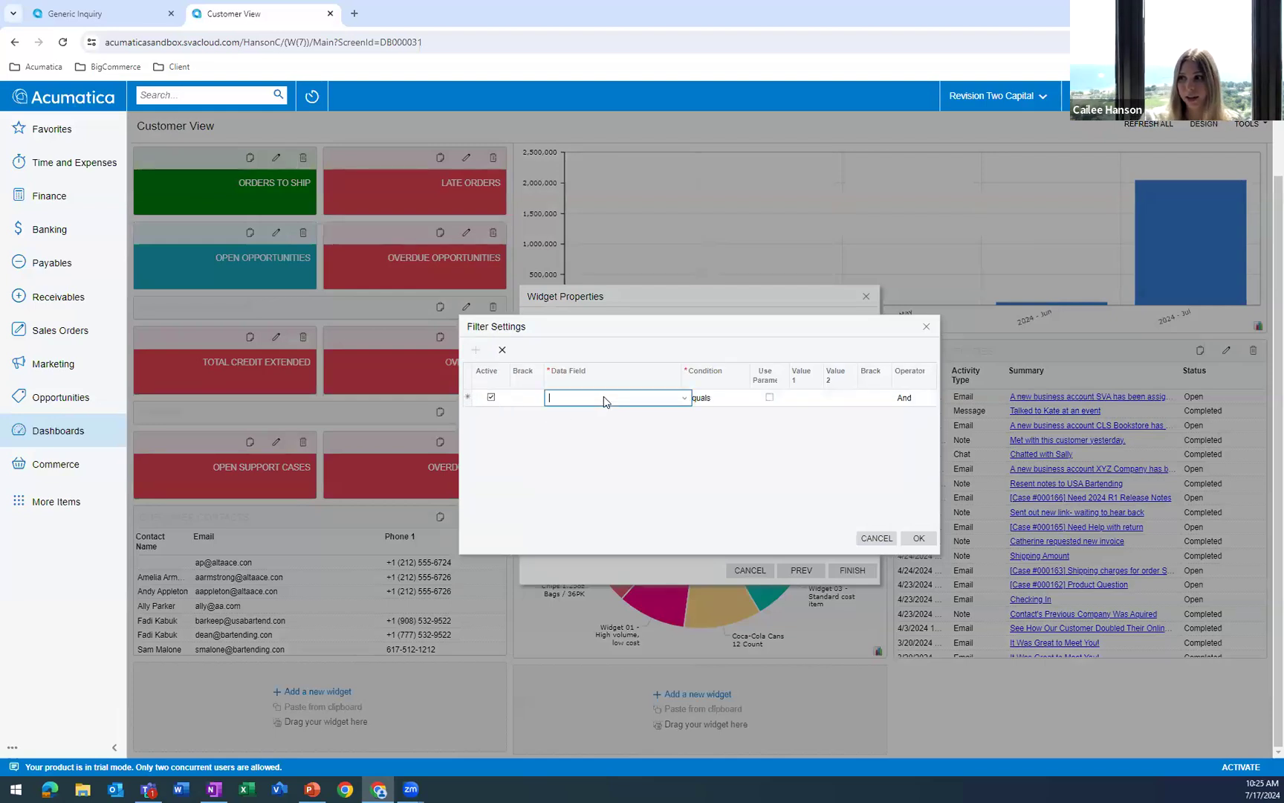
left_click(683, 399)
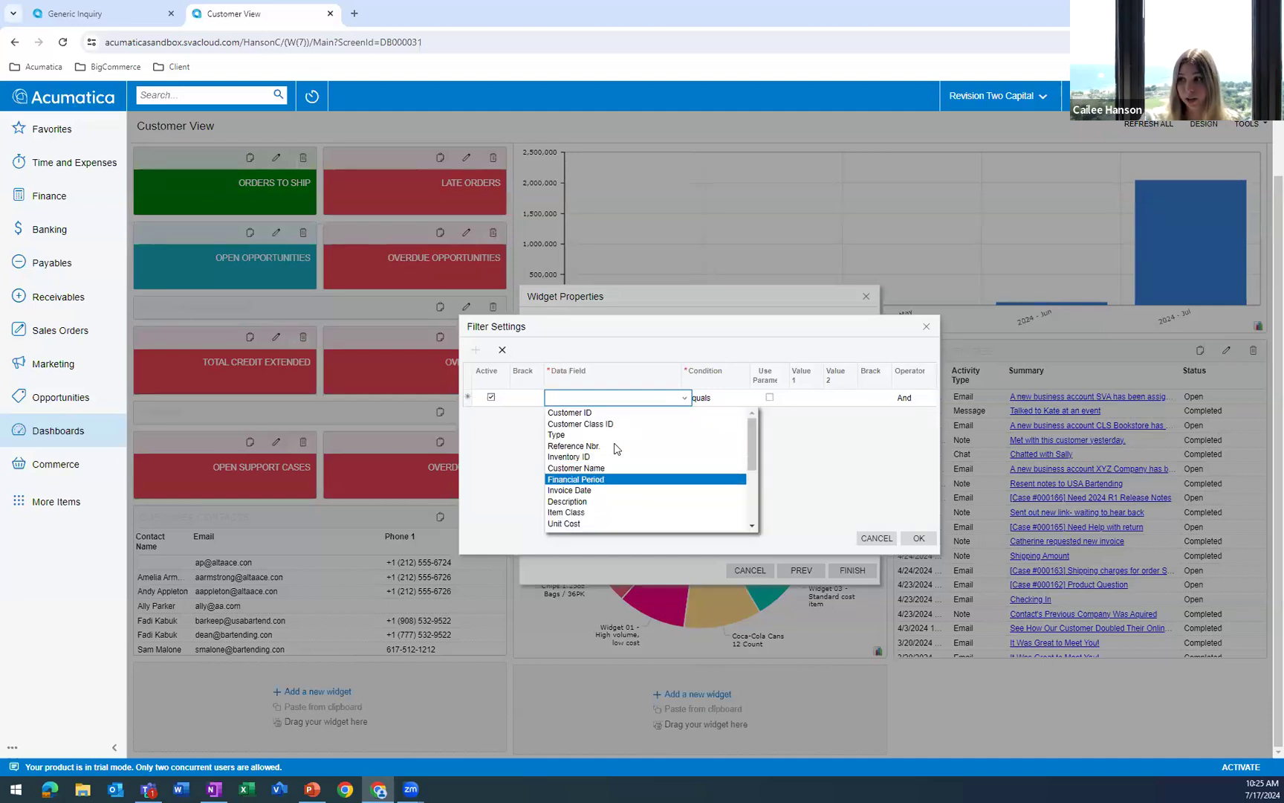
scroll(617, 461, "down", 5)
scroll(624, 513, "up", 2)
scroll(620, 498, "up", 3)
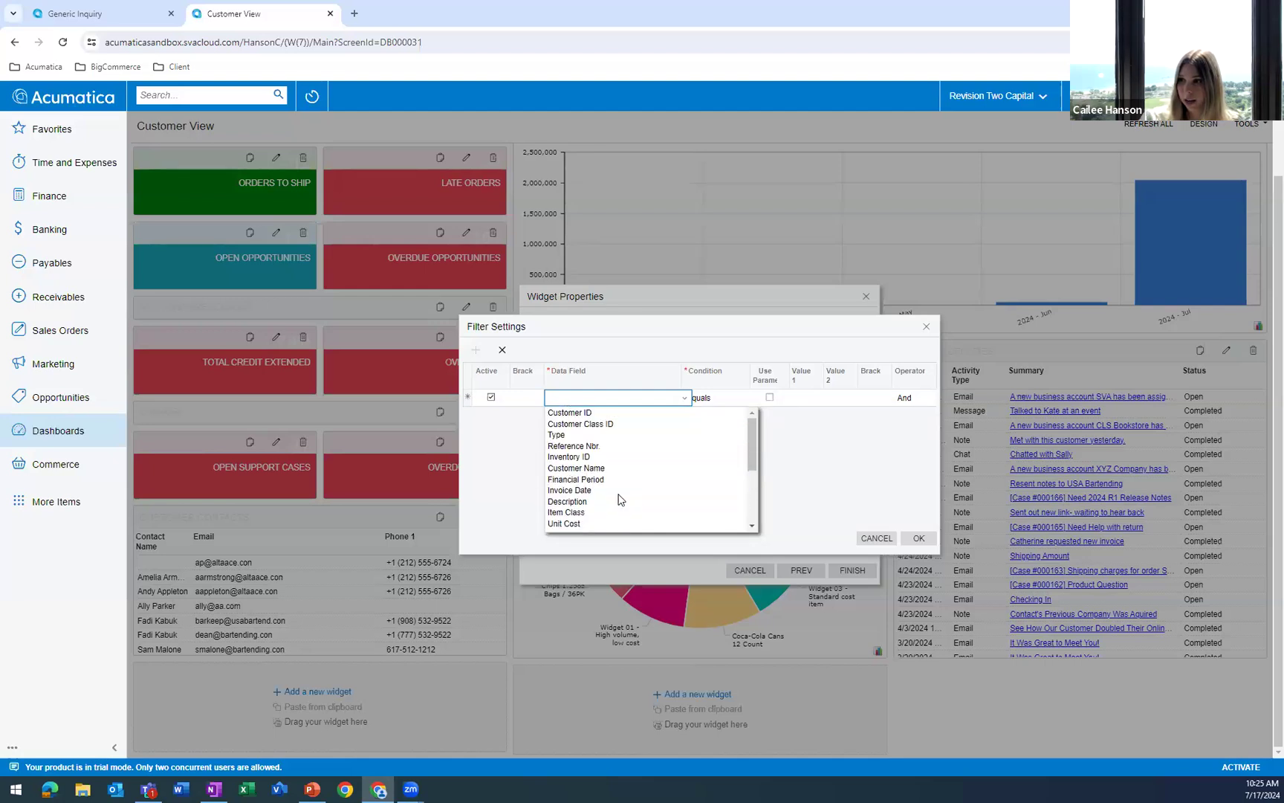
scroll(616, 476, "down", 2)
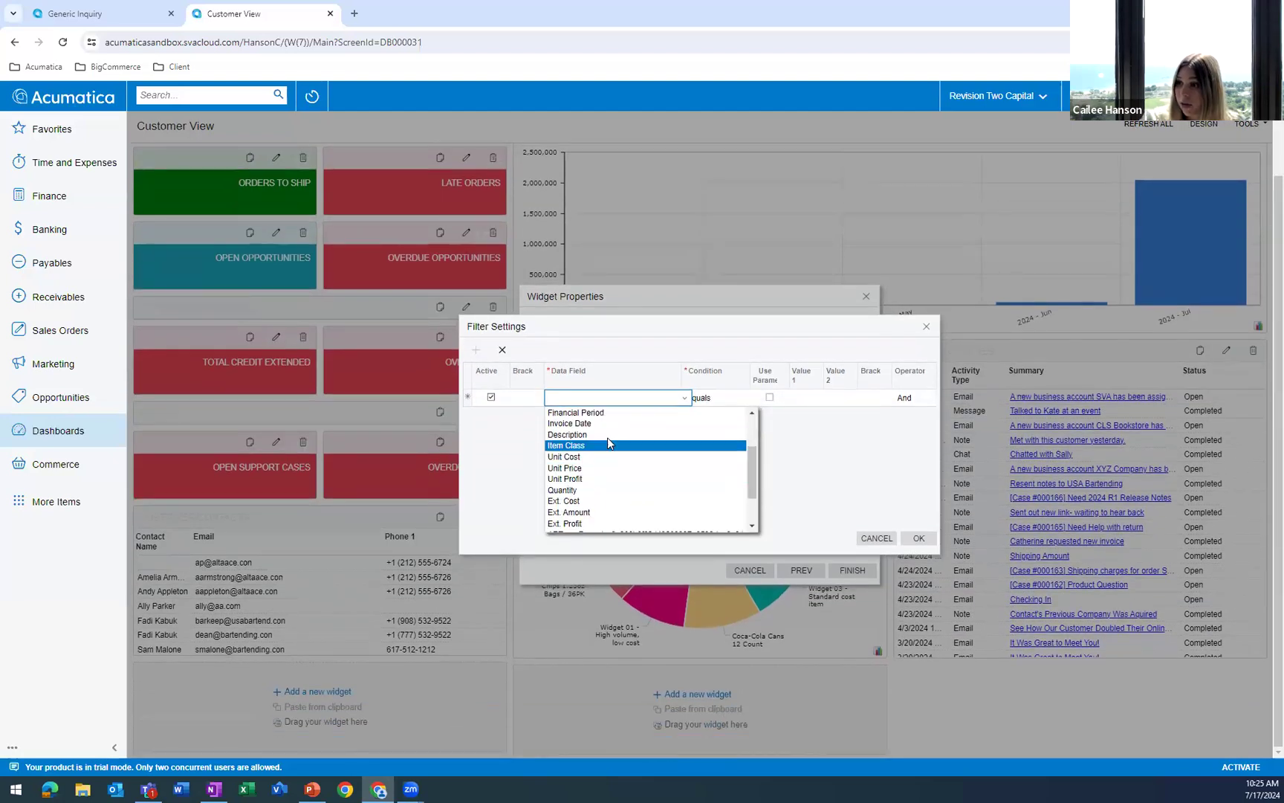
left_click(601, 422)
left_click(746, 398)
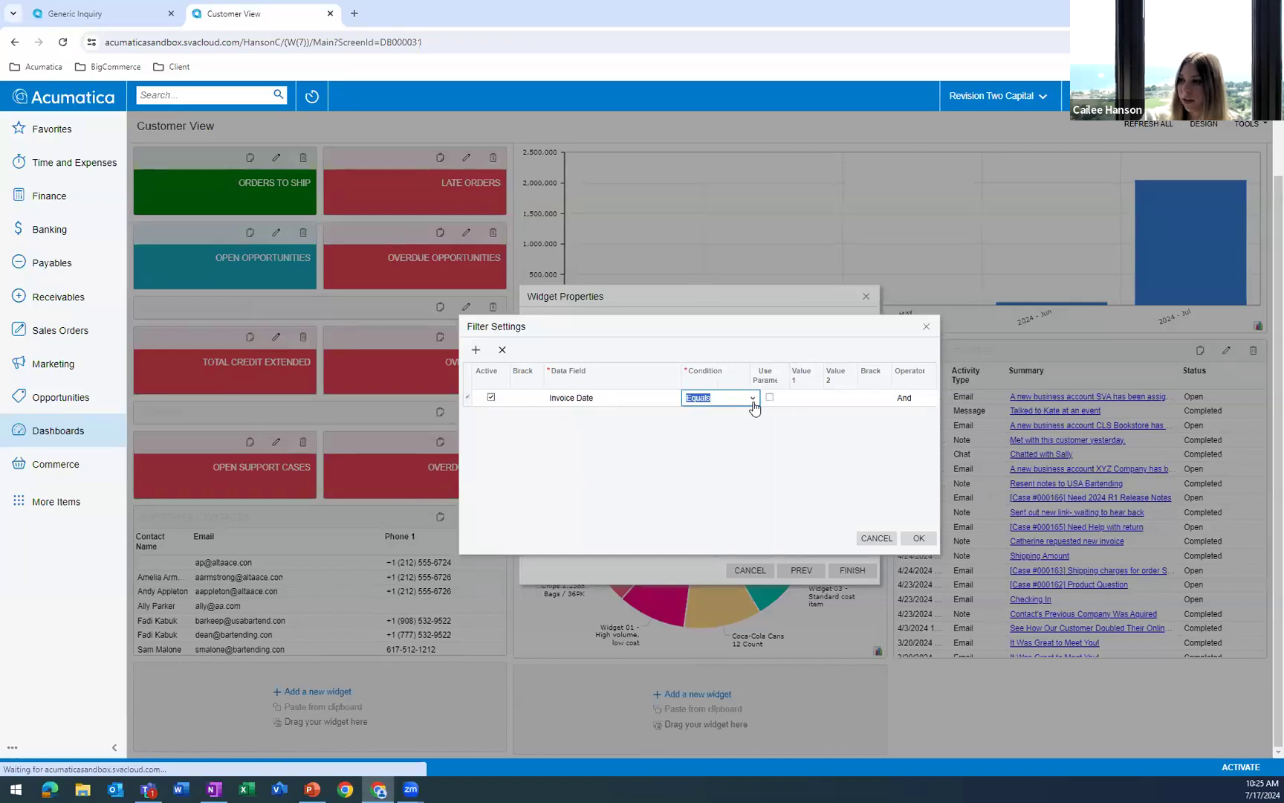
left_click(753, 397)
left_click(747, 524)
left_click(810, 398)
left_click(829, 398)
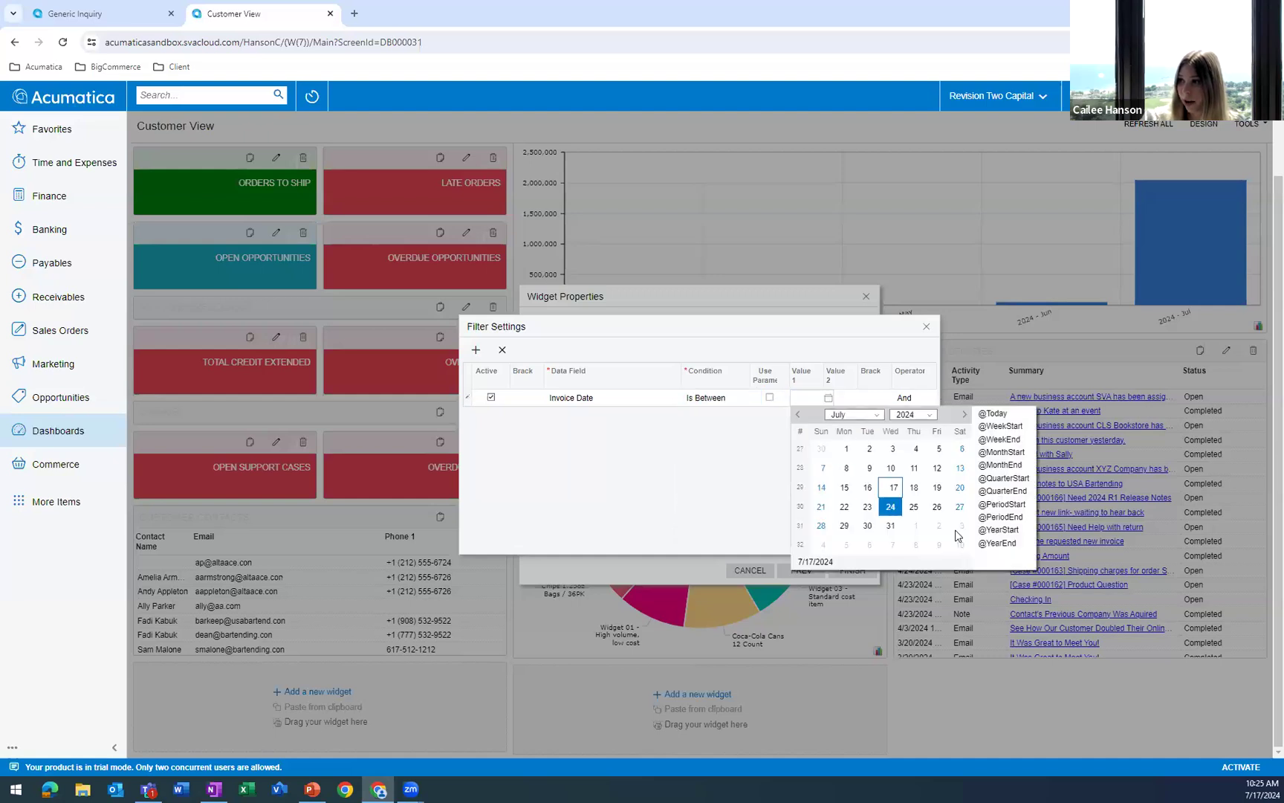
left_click(996, 529)
left_click(853, 401)
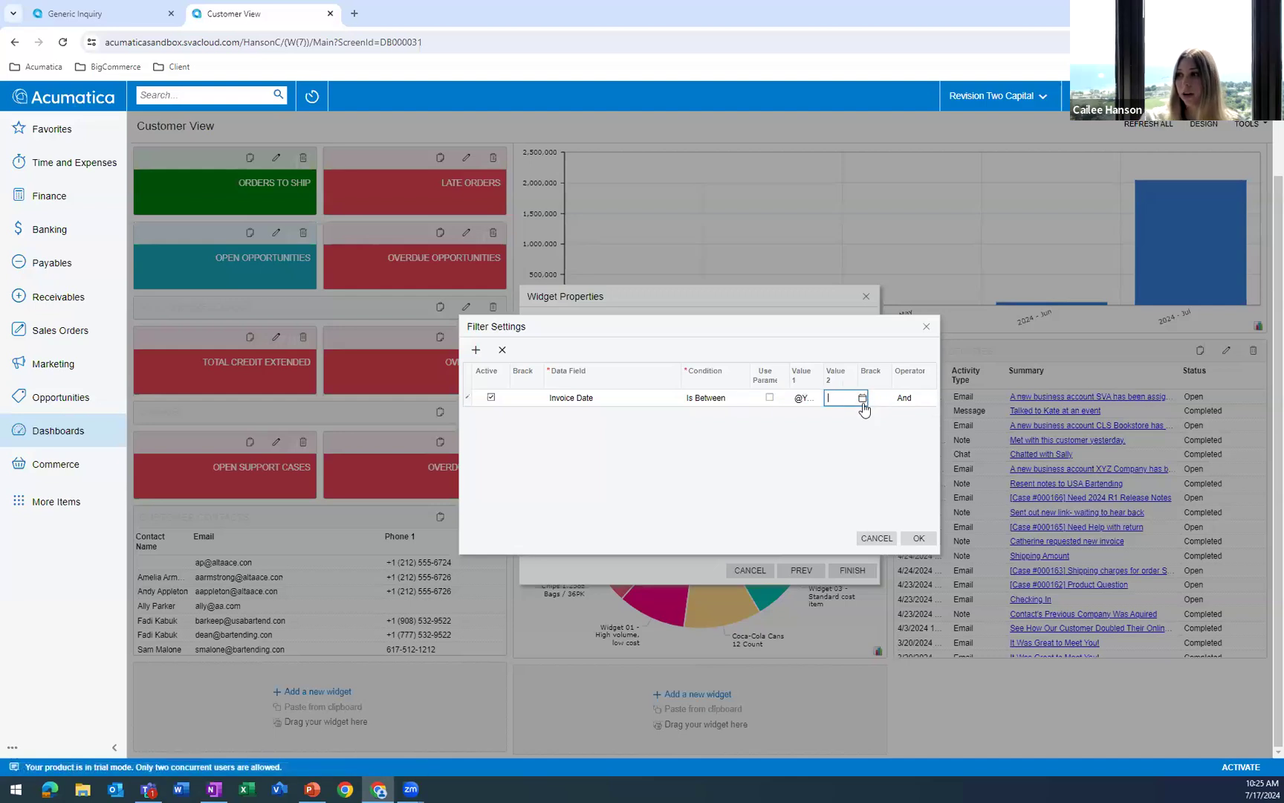
left_click(862, 399)
left_click(1027, 543)
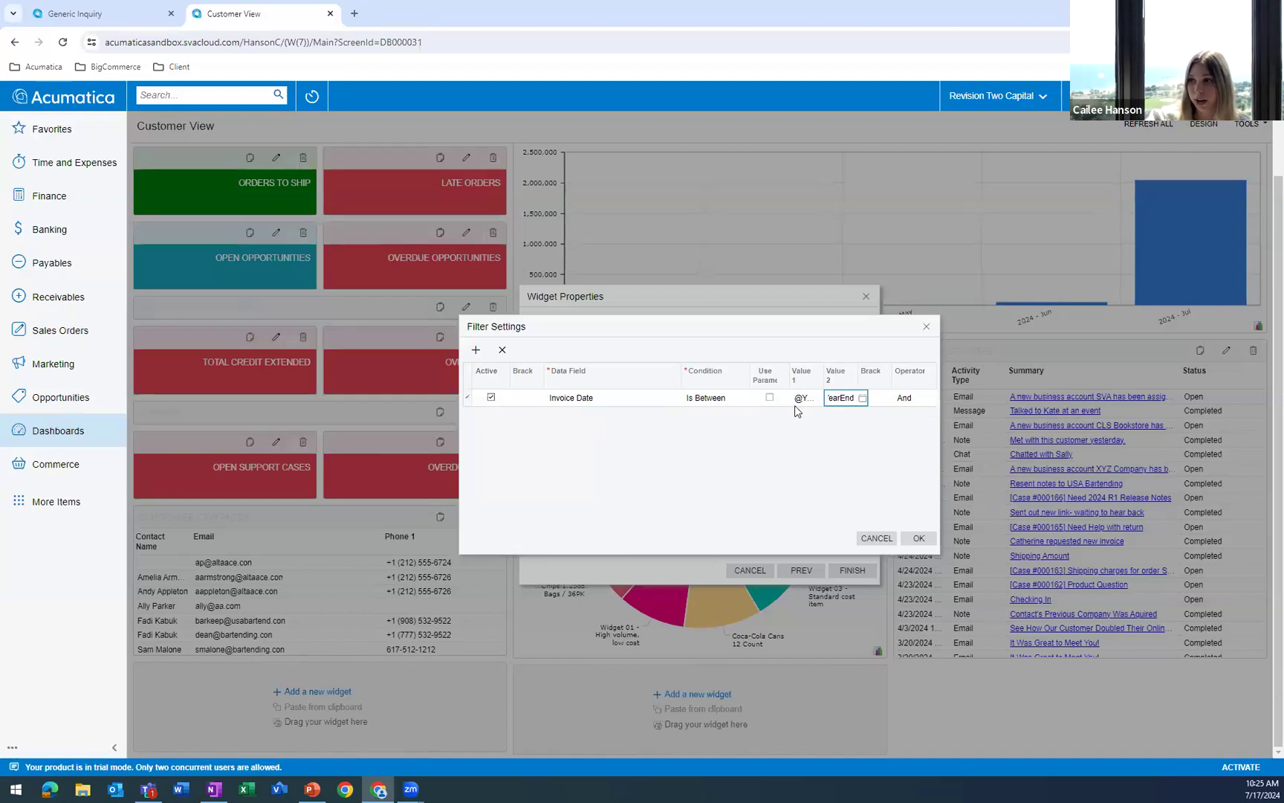
left_click(921, 538)
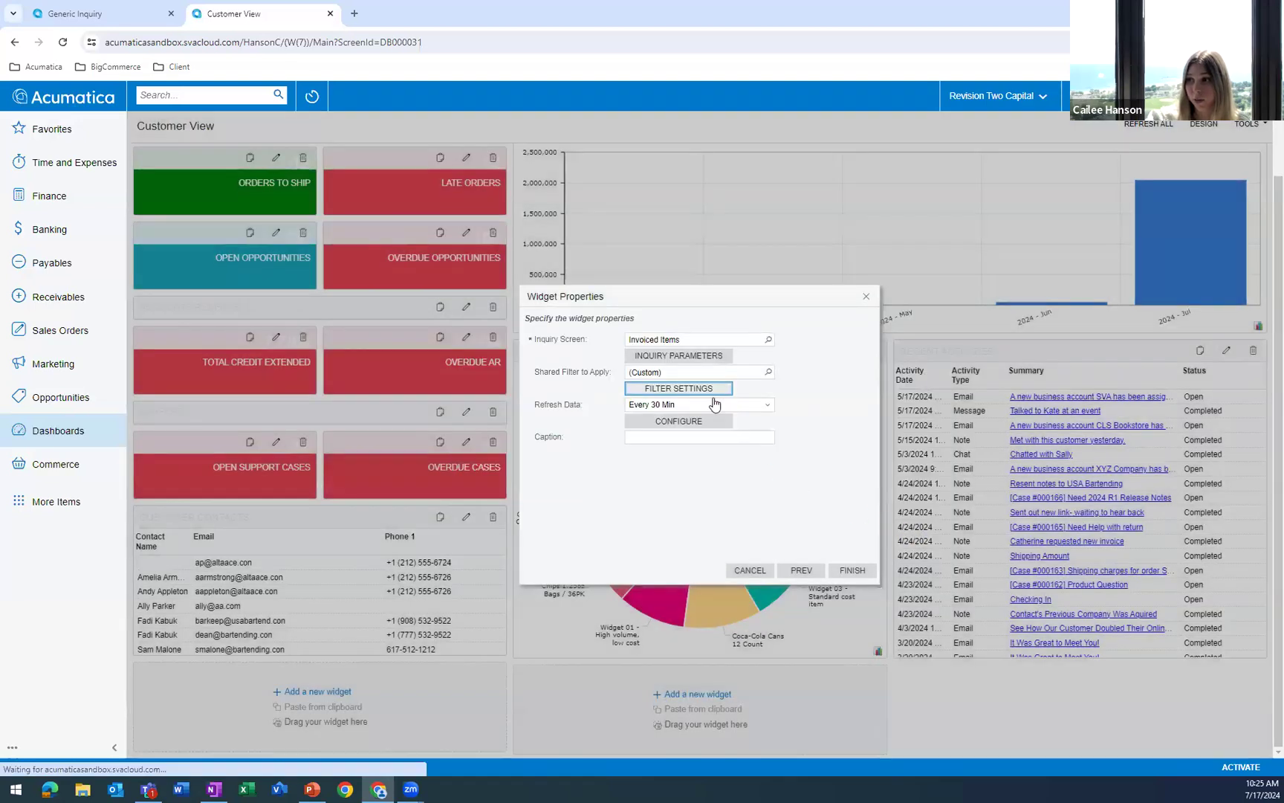
Add a second condition to the widget's filter settings requiring State to be Is Not Empty, and save it.
left_click(678, 388)
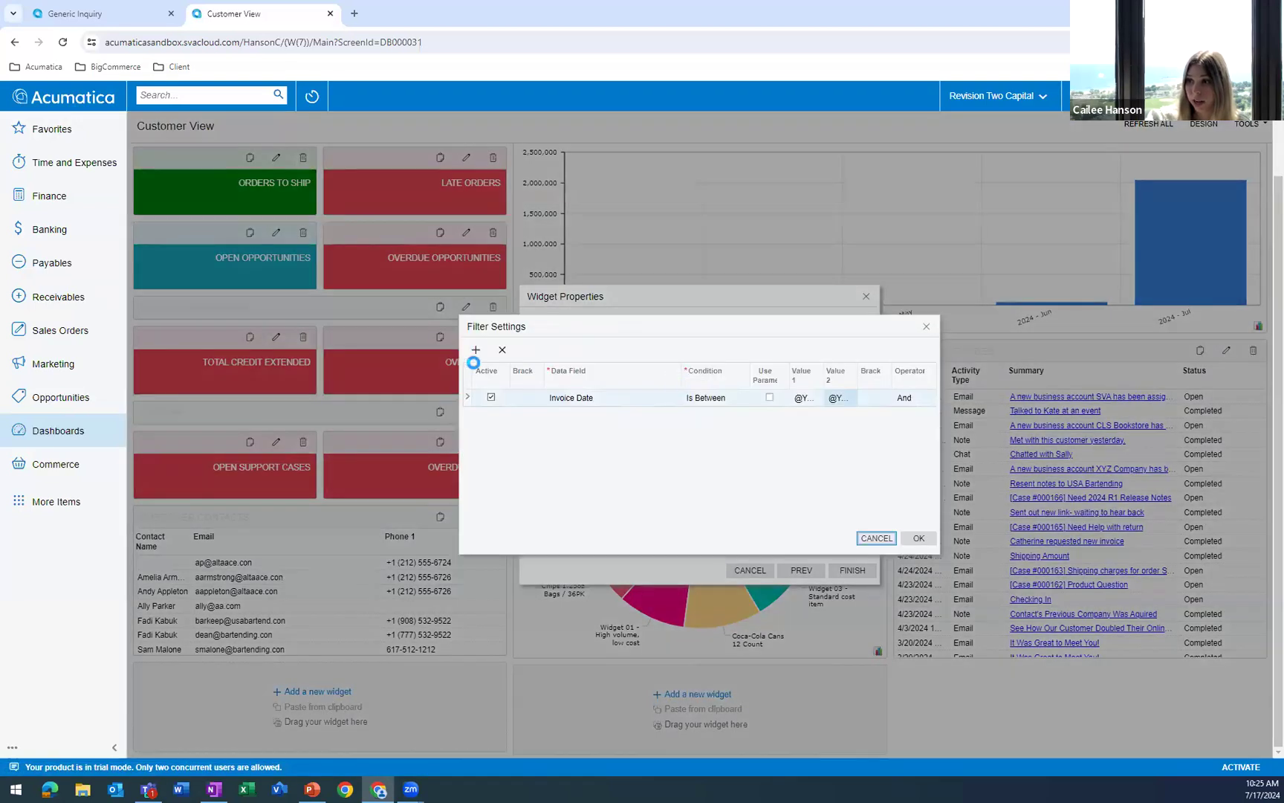
left_click(476, 351)
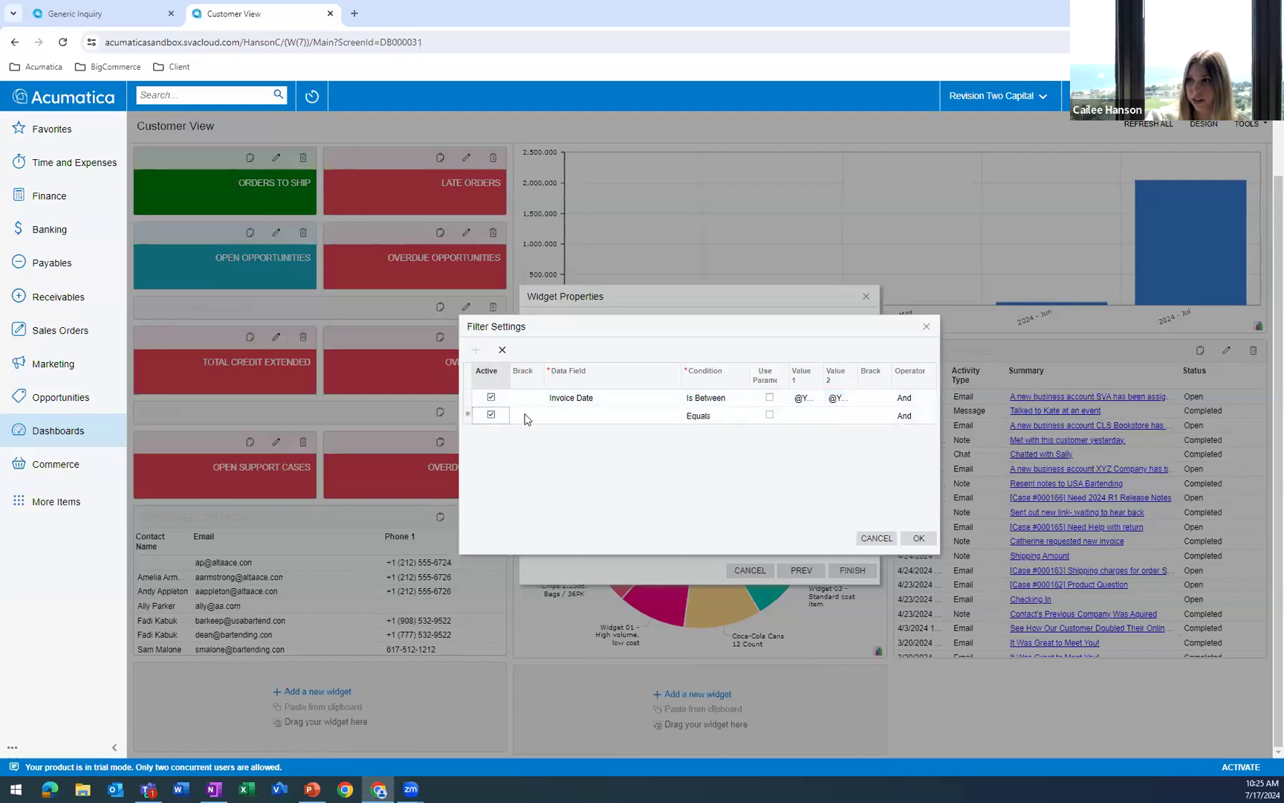
left_click(577, 416)
left_click(682, 417)
scroll(634, 504, "down", 5)
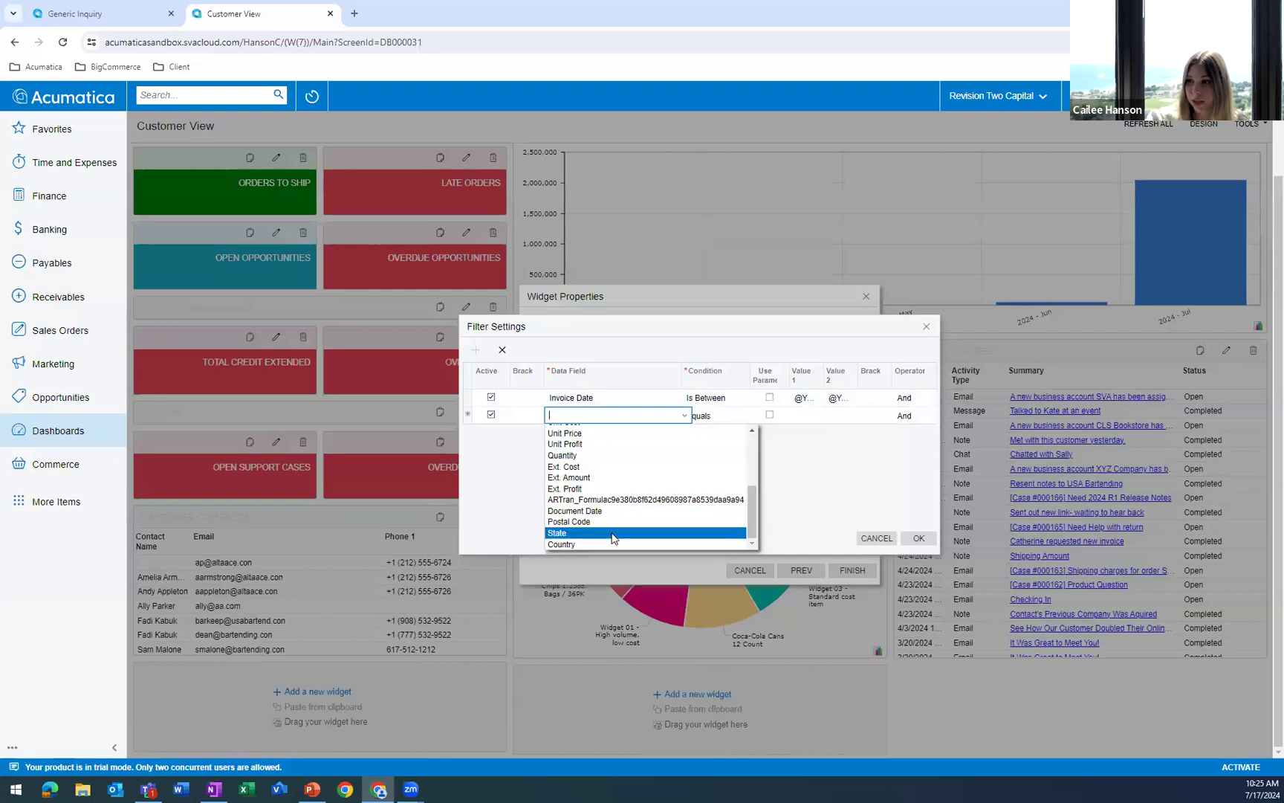
left_click(613, 534)
left_click(749, 416)
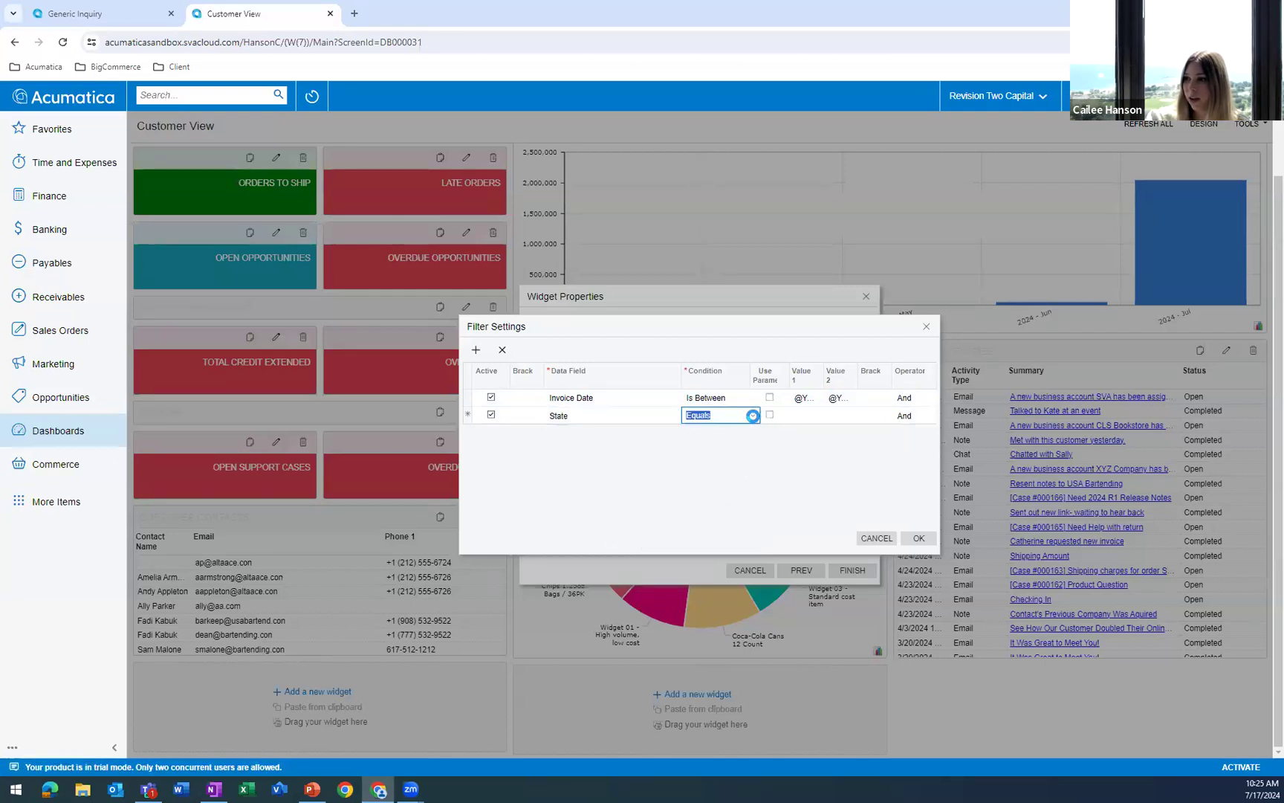
left_click(753, 417)
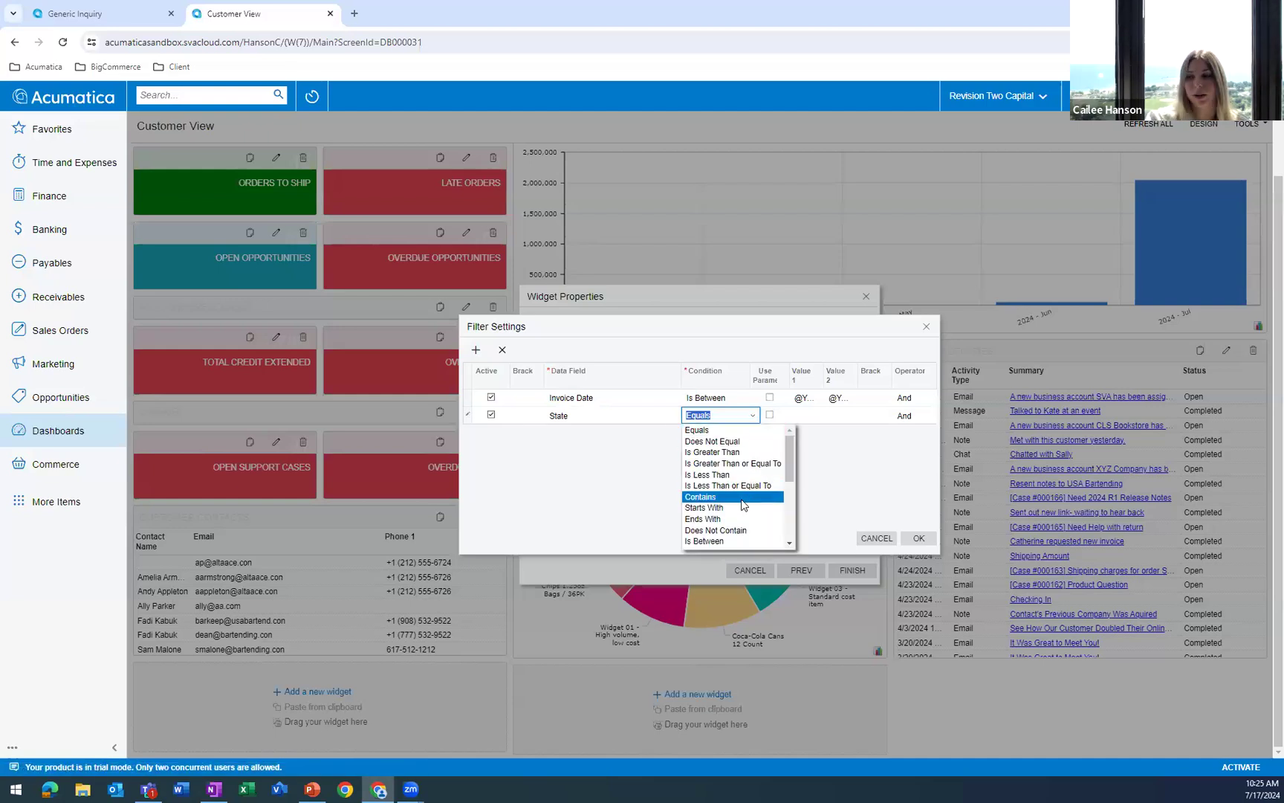
scroll(738, 513, "down", 2)
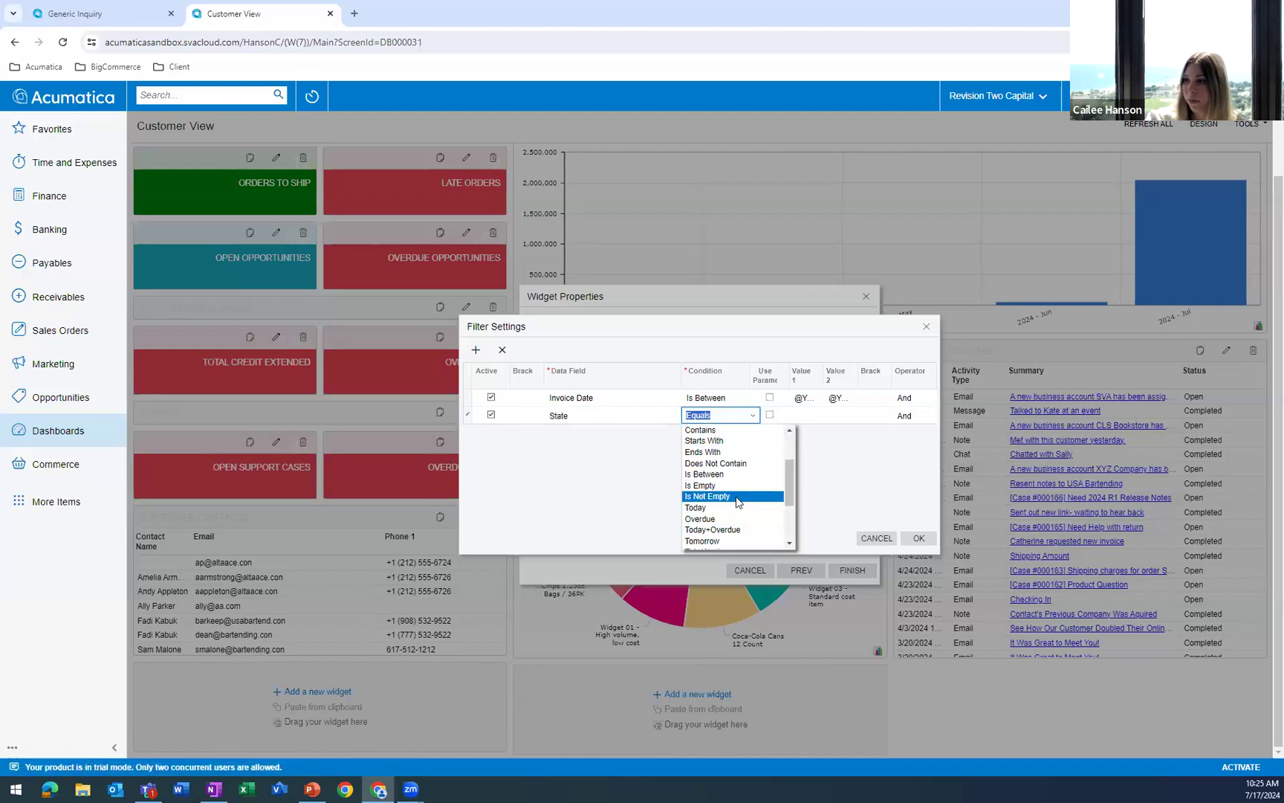
left_click(738, 496)
left_click(919, 538)
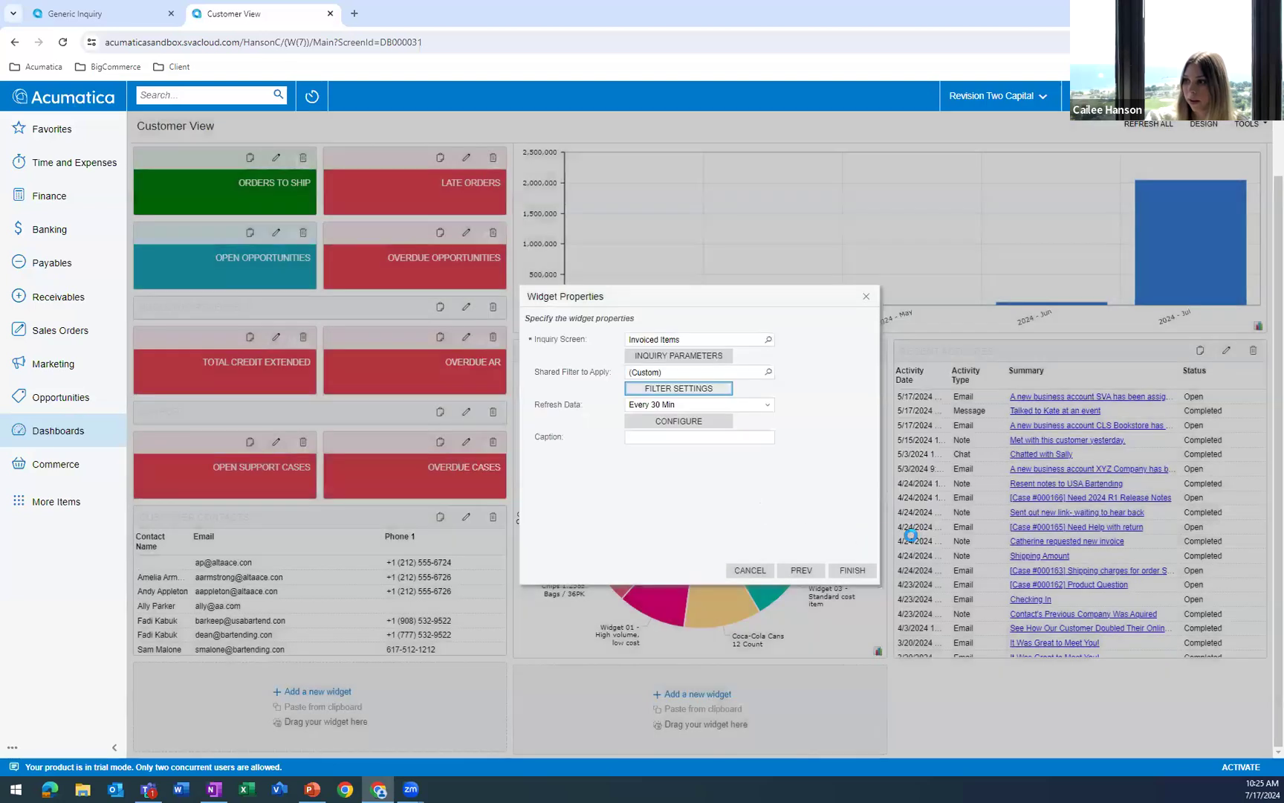
Caption the widget "2024 Profitability by State" and choose Doughnut as its chart type in the chart settings.
left_click(707, 438)
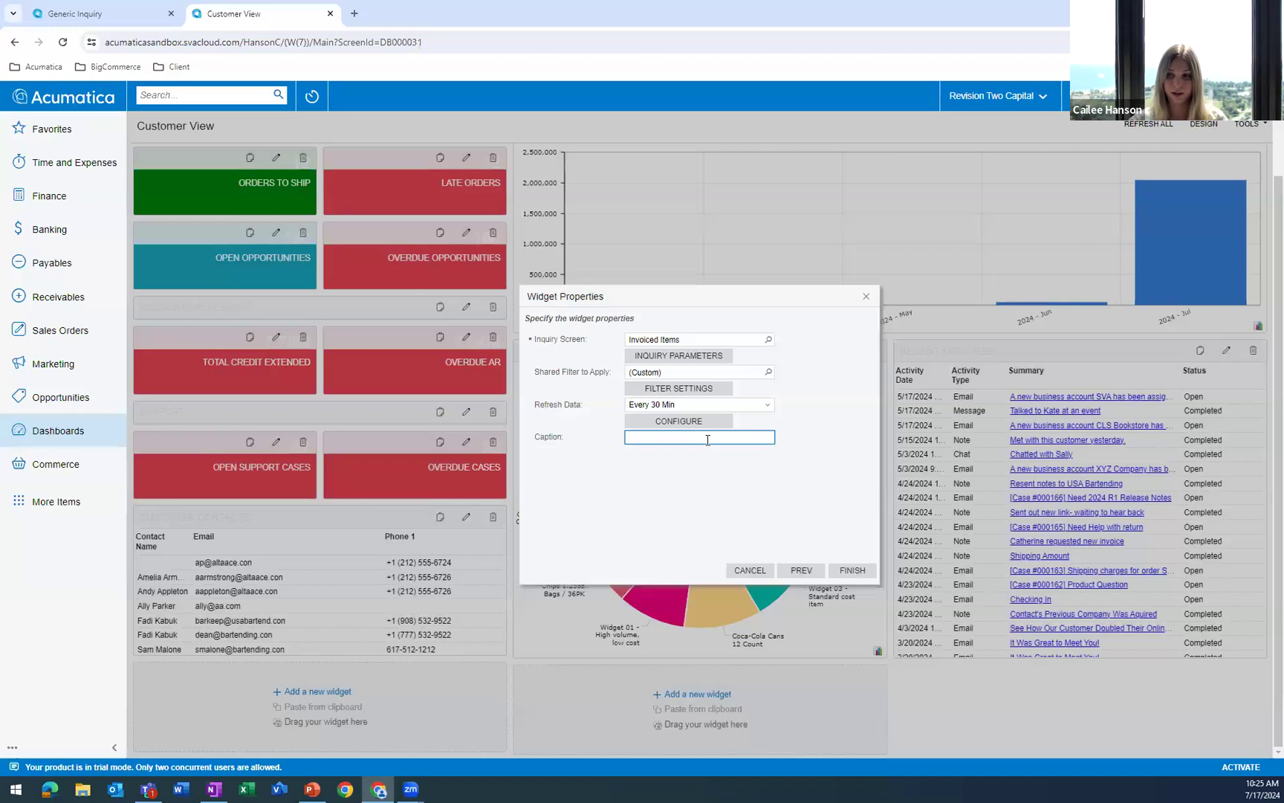
type("2024 Profitability by State")
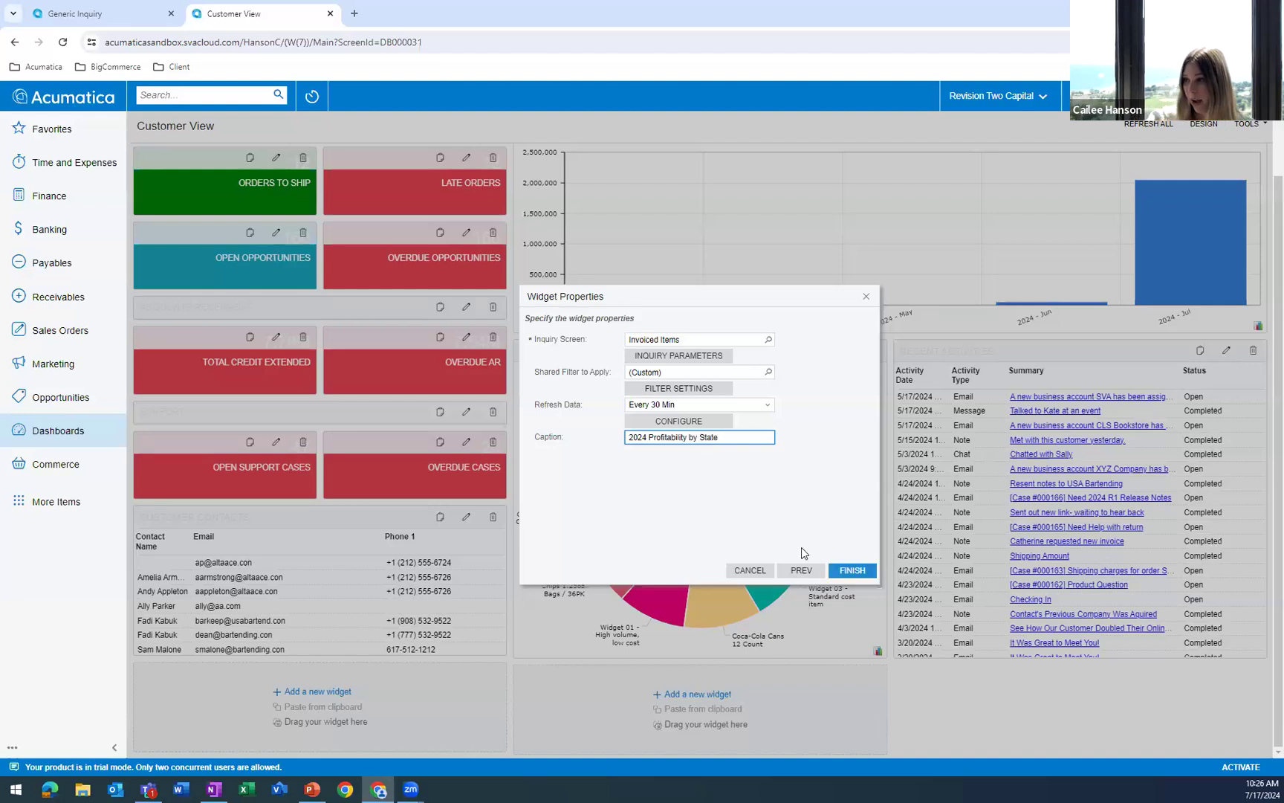
left_click(687, 421)
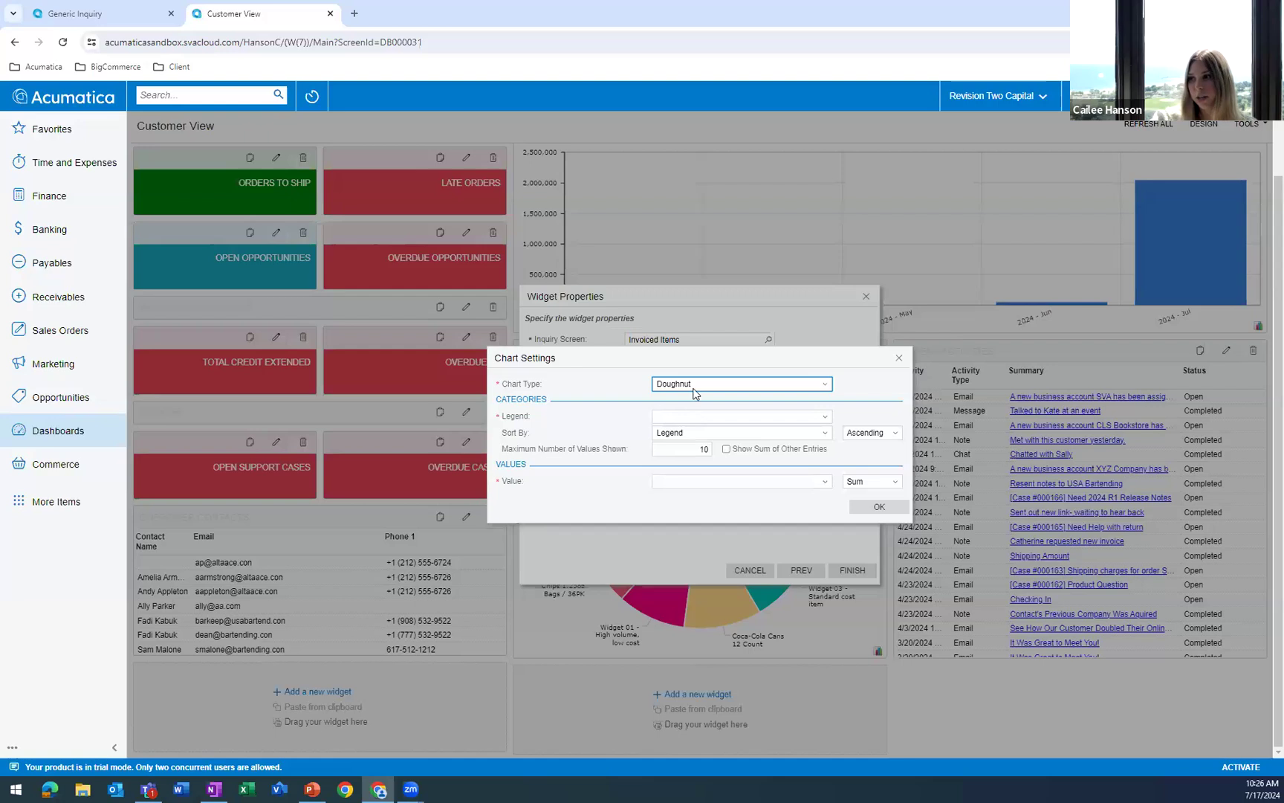
left_click(695, 384)
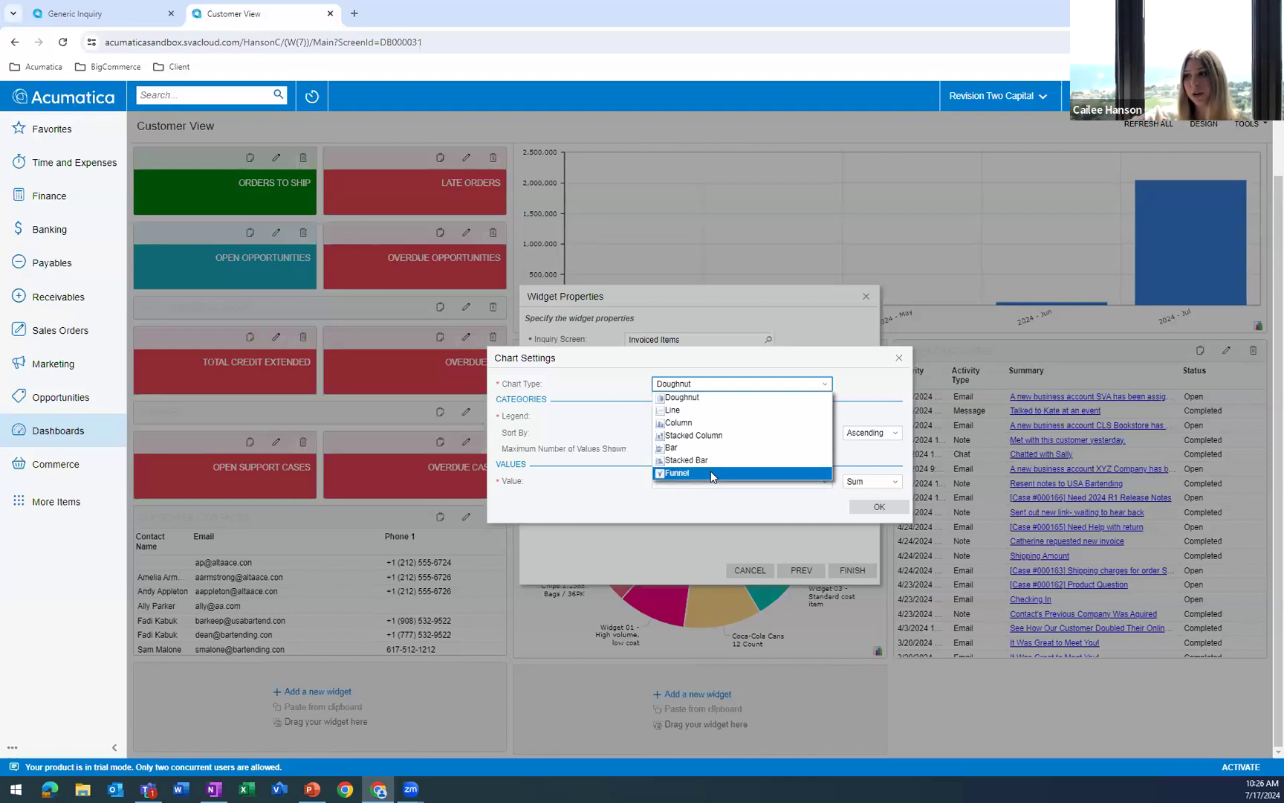
left_click(680, 400)
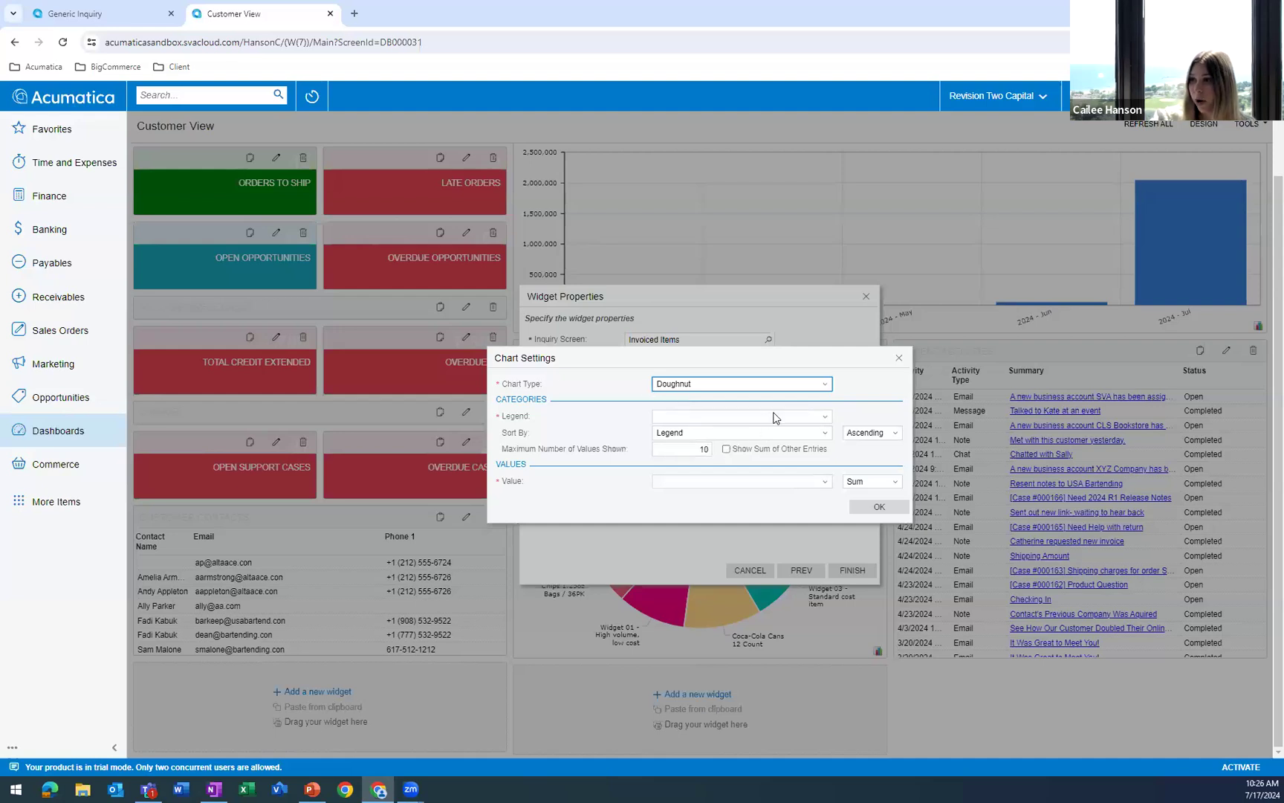
Use State as the doughnut chart's legend and enable showing the sum of other entries.
left_click(821, 418)
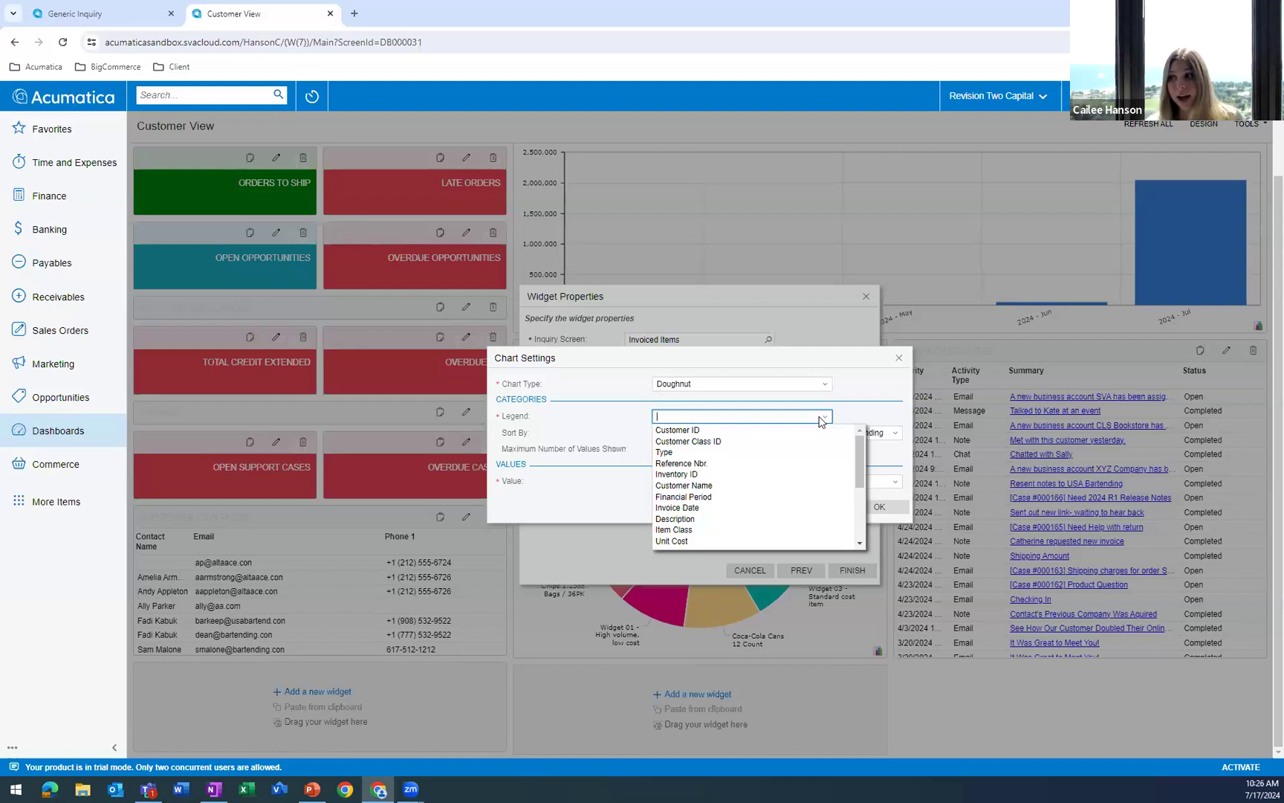
scroll(741, 499, "down", 3)
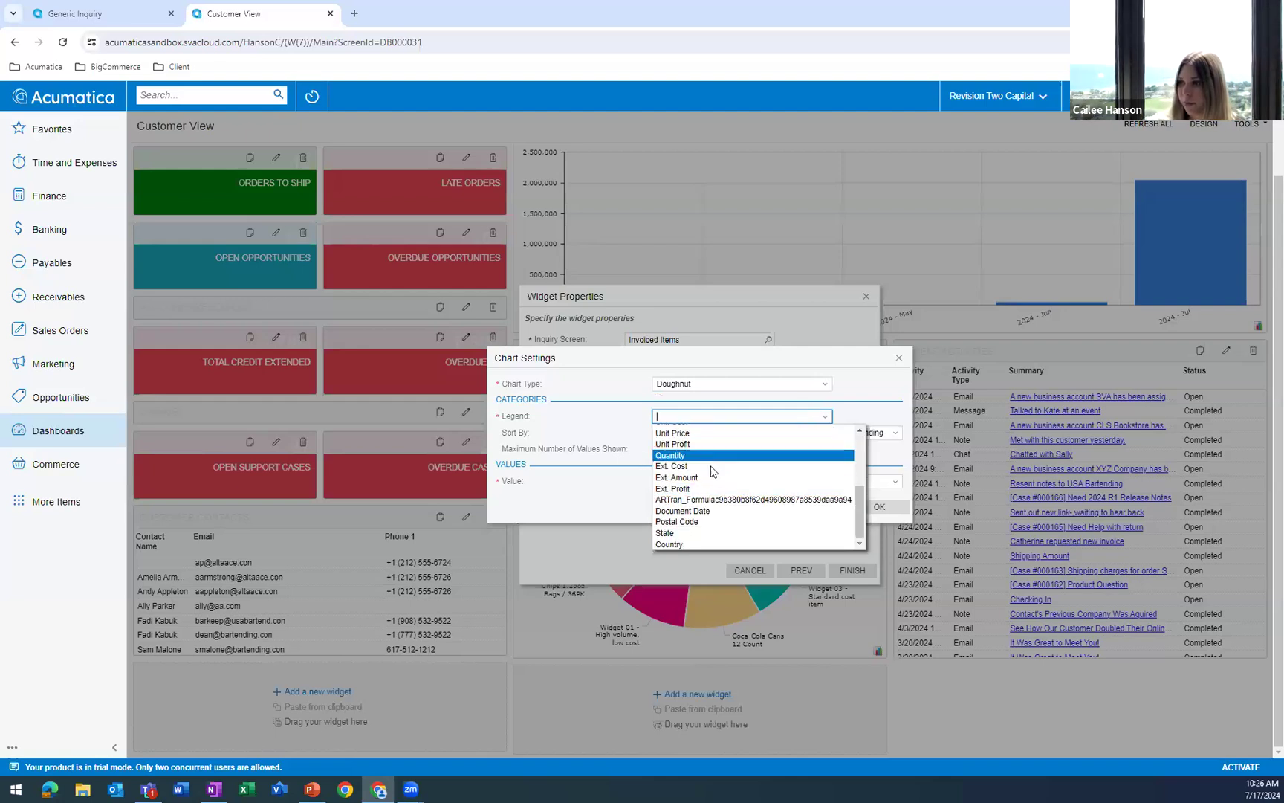
scroll(708, 489, "up", 1)
scroll(701, 523, "down", 1)
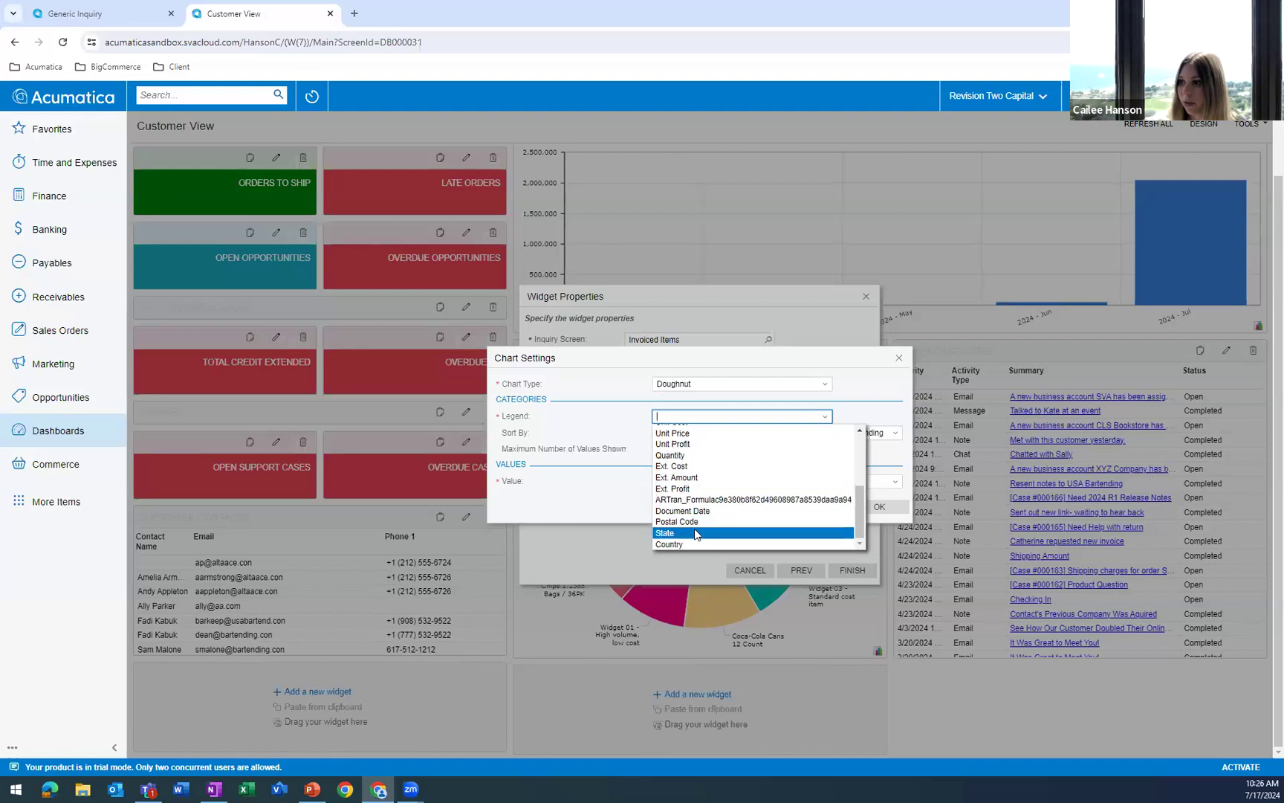
left_click(697, 533)
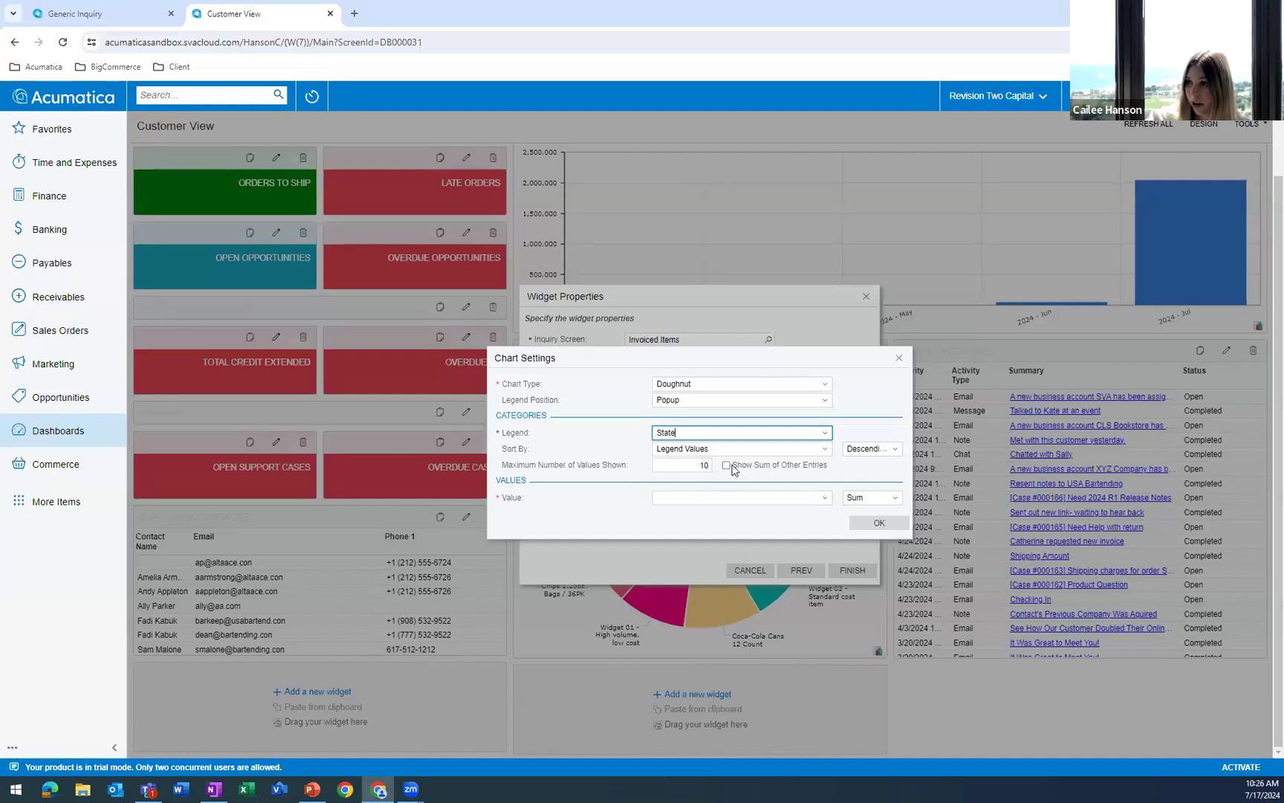
left_click(727, 466)
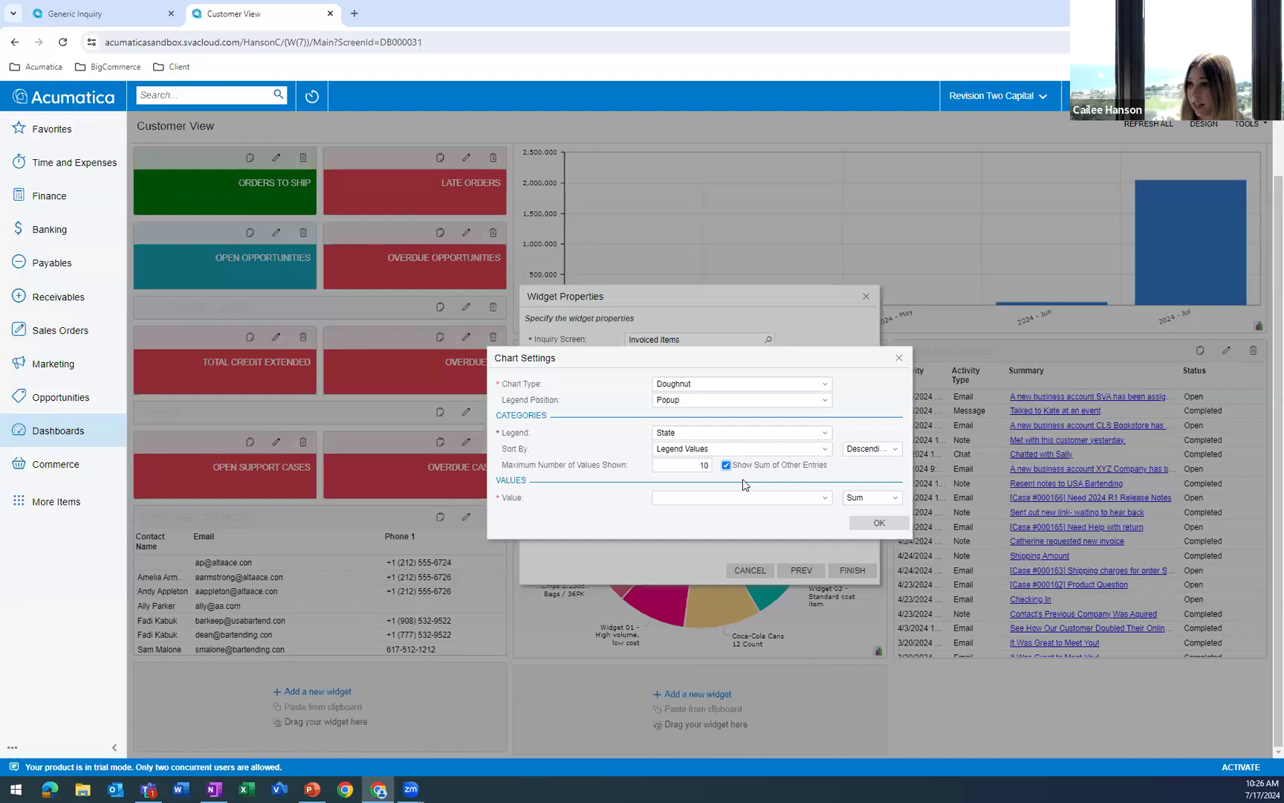
Set the chart value to Ext. Profit with the format #,##0.00, accept the chart settings and finish the widget.
left_click(812, 500)
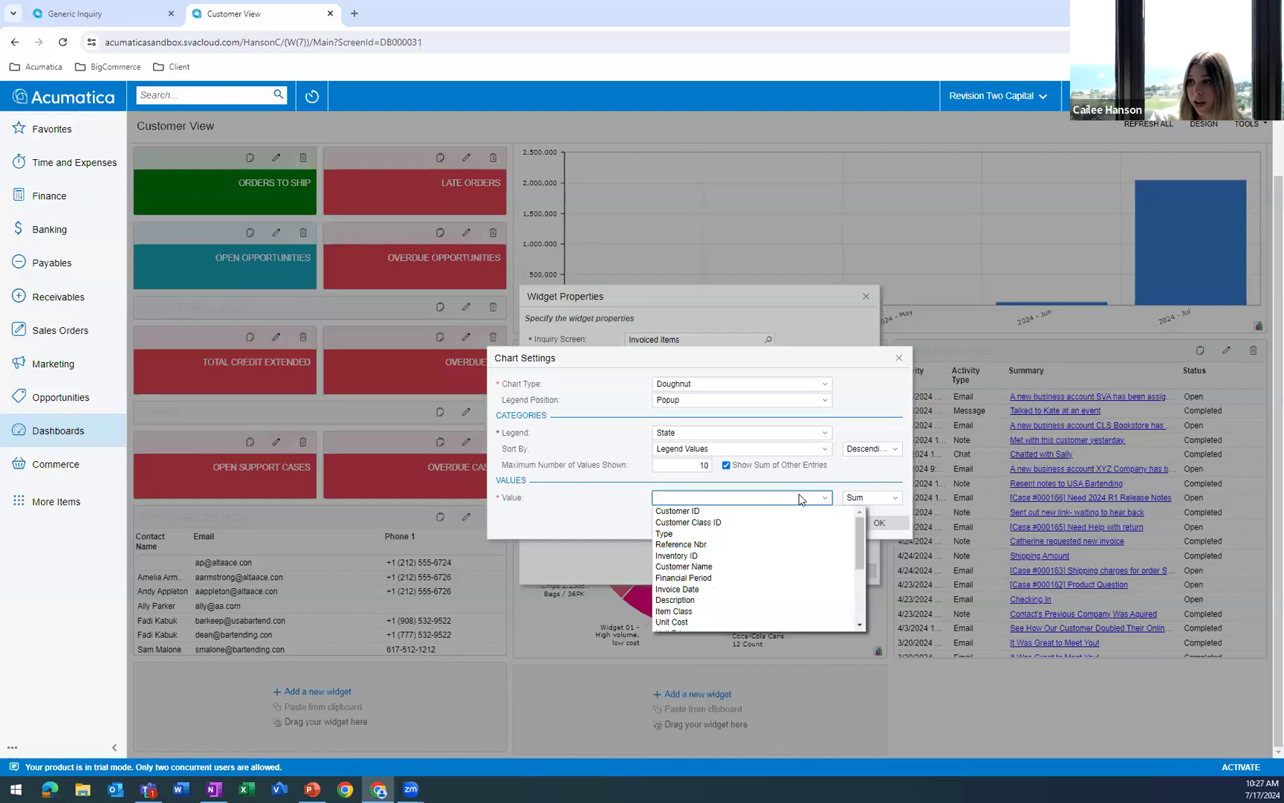
scroll(731, 563, "down", 5)
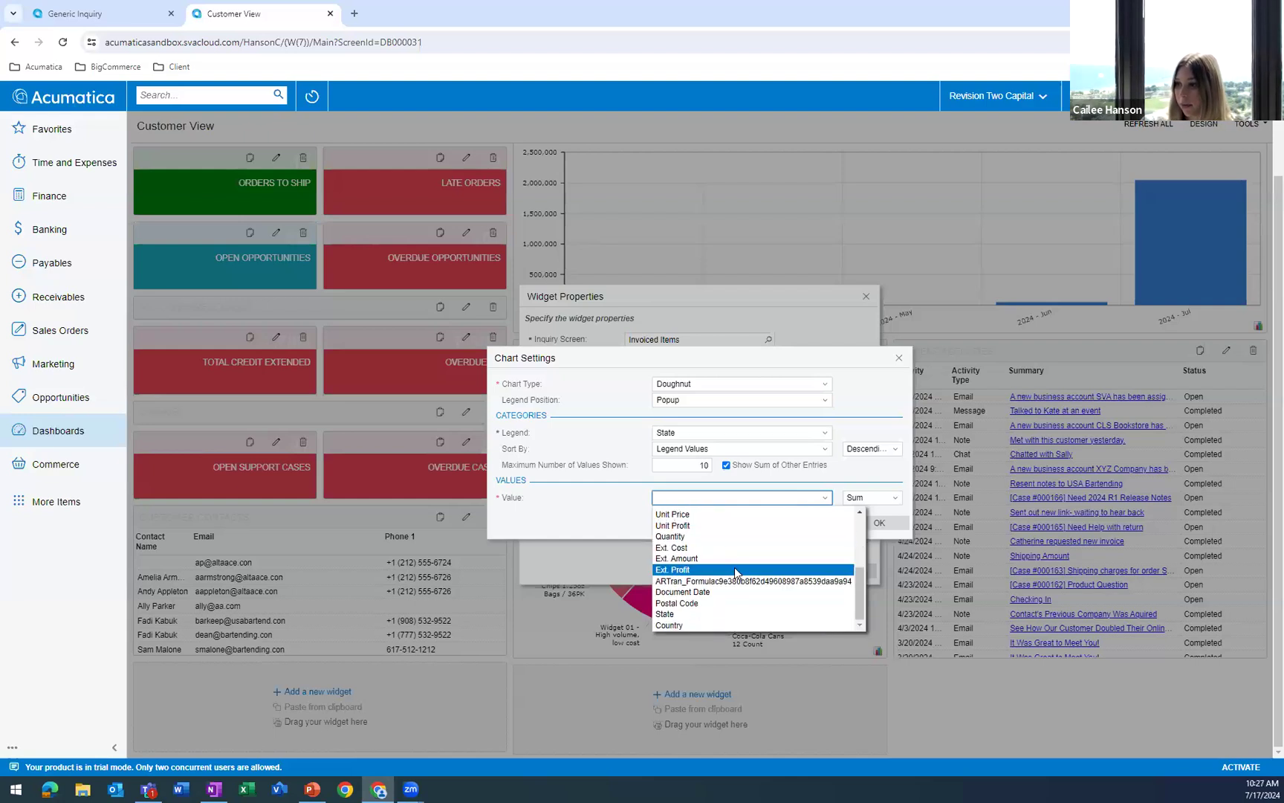
left_click(734, 568)
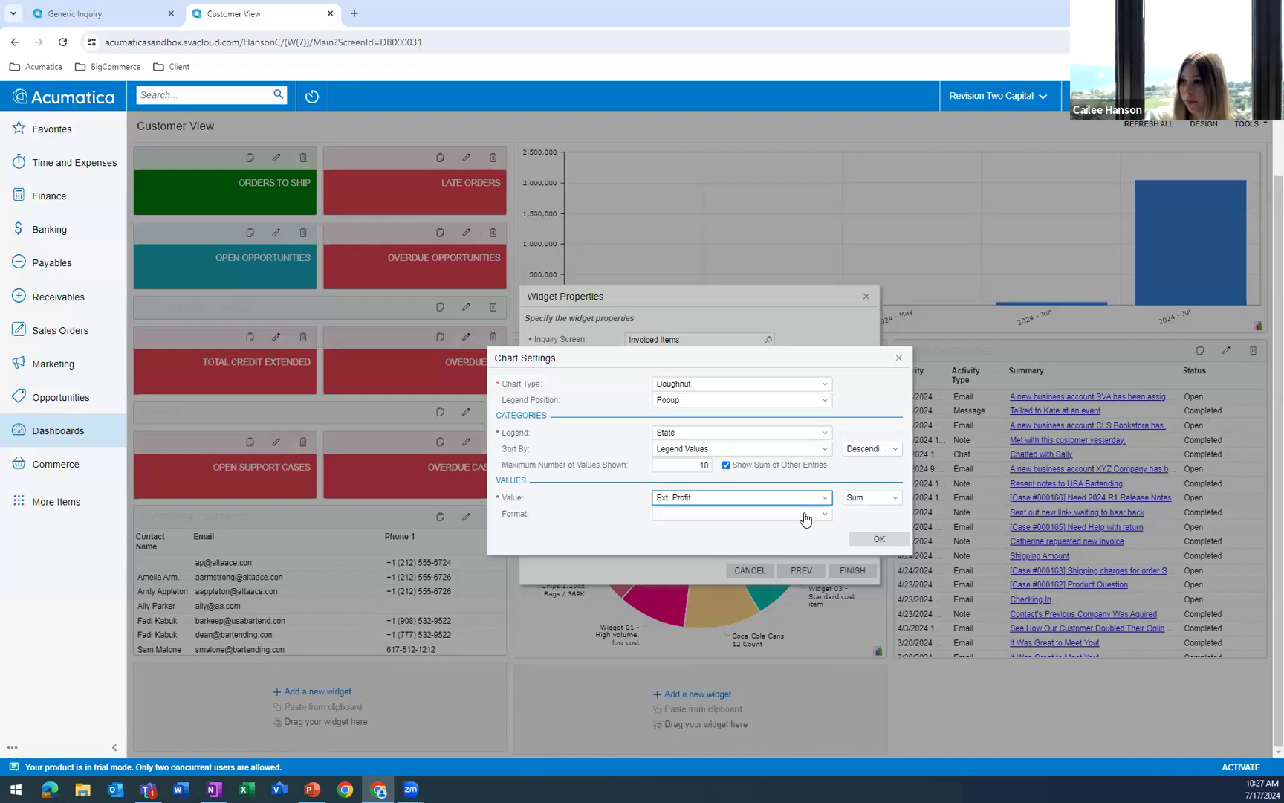
left_click(806, 516)
left_click(734, 562)
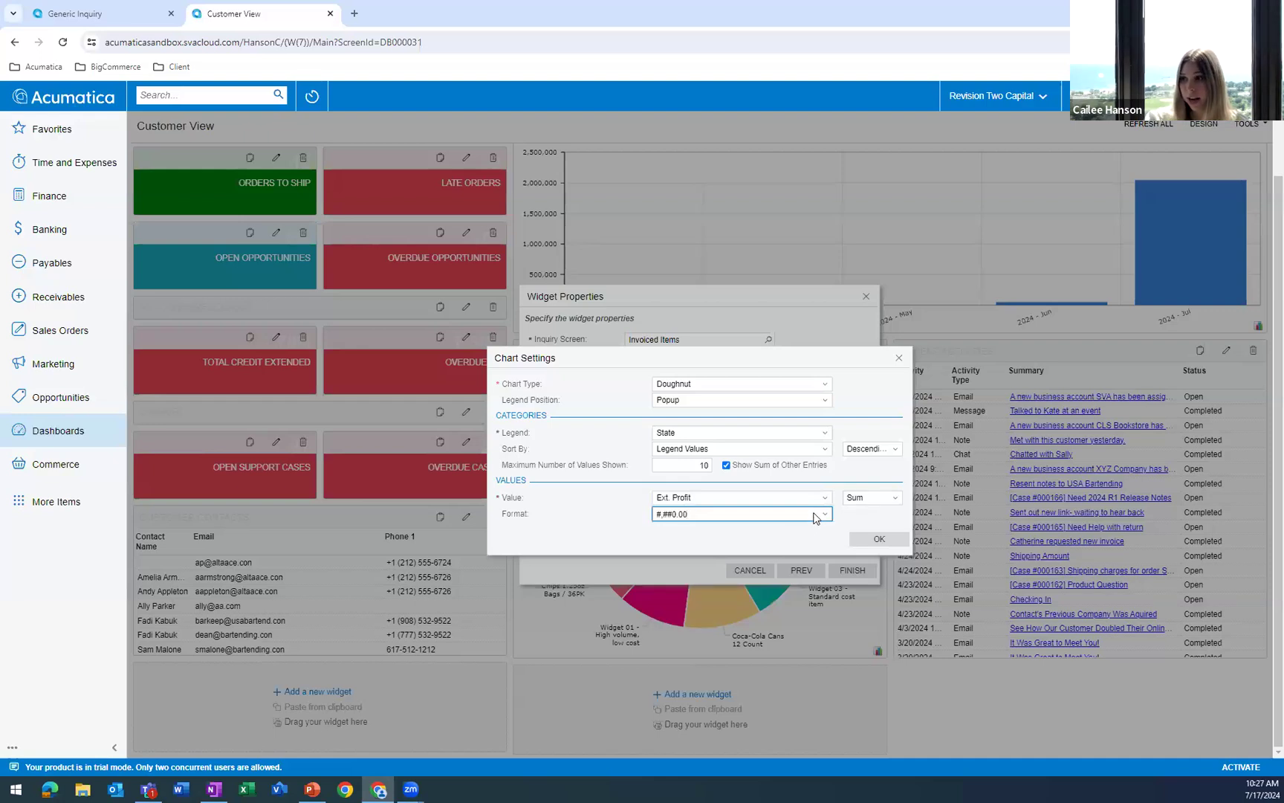
left_click(877, 542)
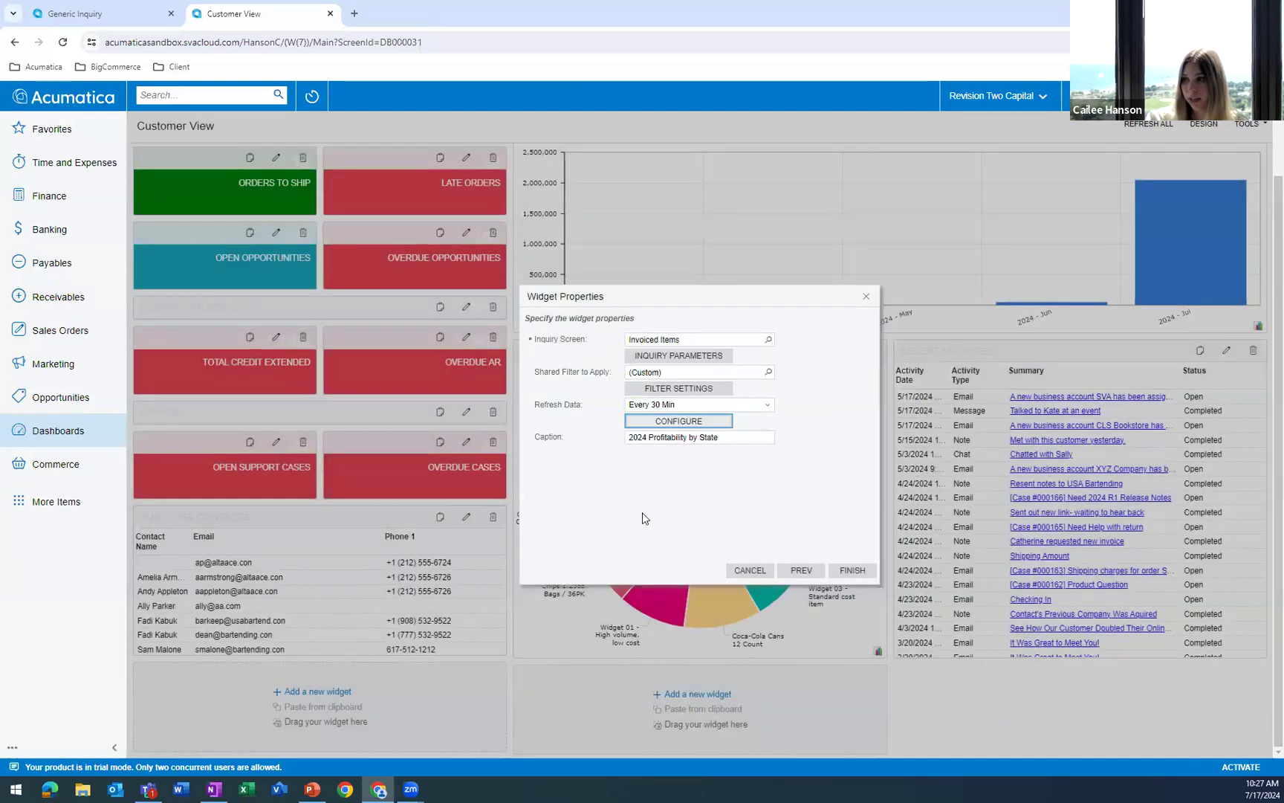
left_click(851, 570)
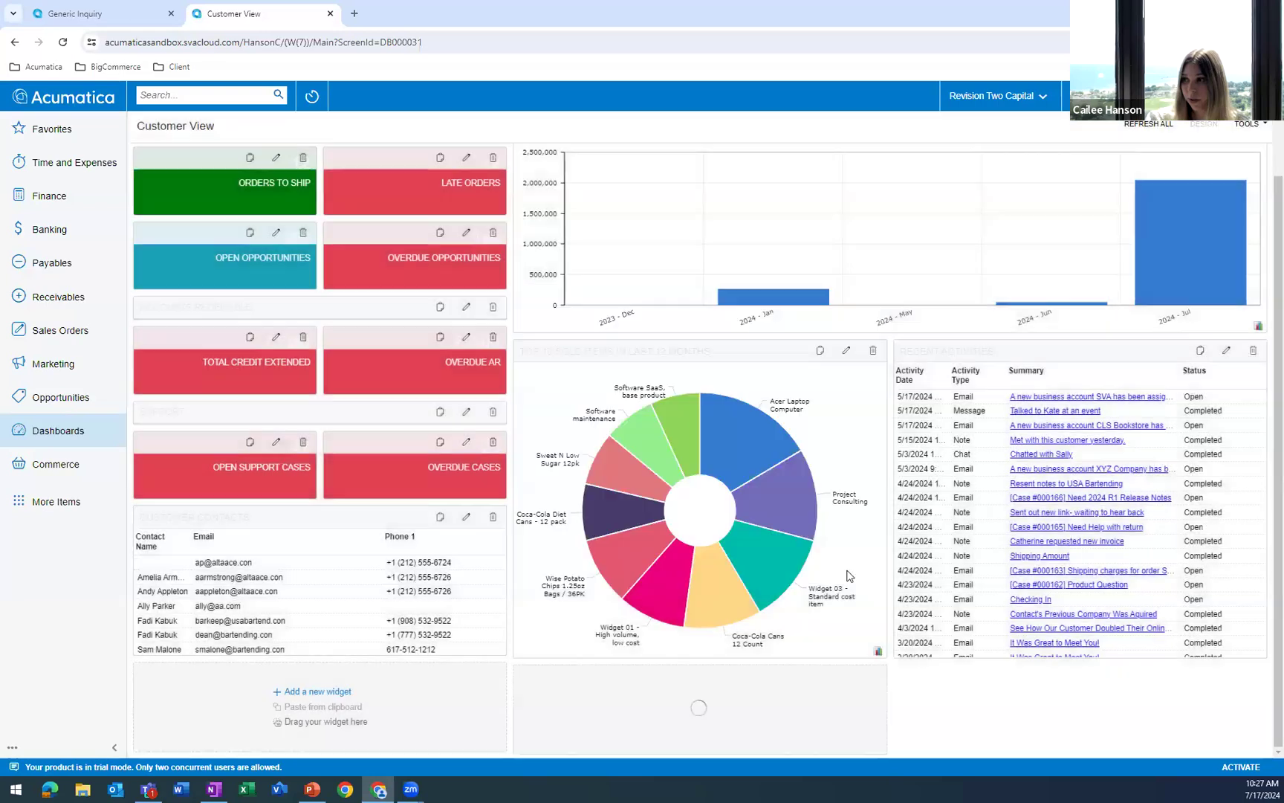
Enlarge the 2024 Profitability by State widget in width and height so it extends partway beneath the activities table.
scroll(702, 516, "down", 3)
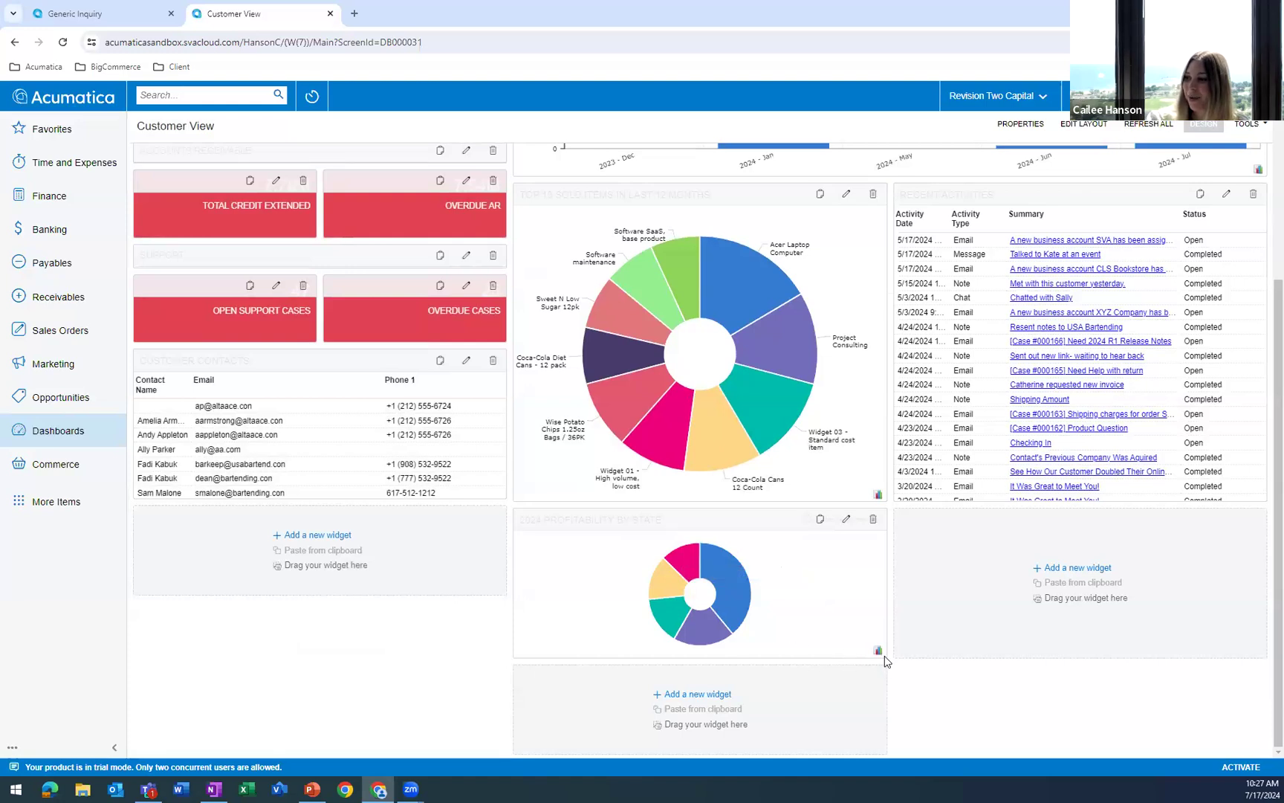
left_click_drag(884, 654, 1099, 766)
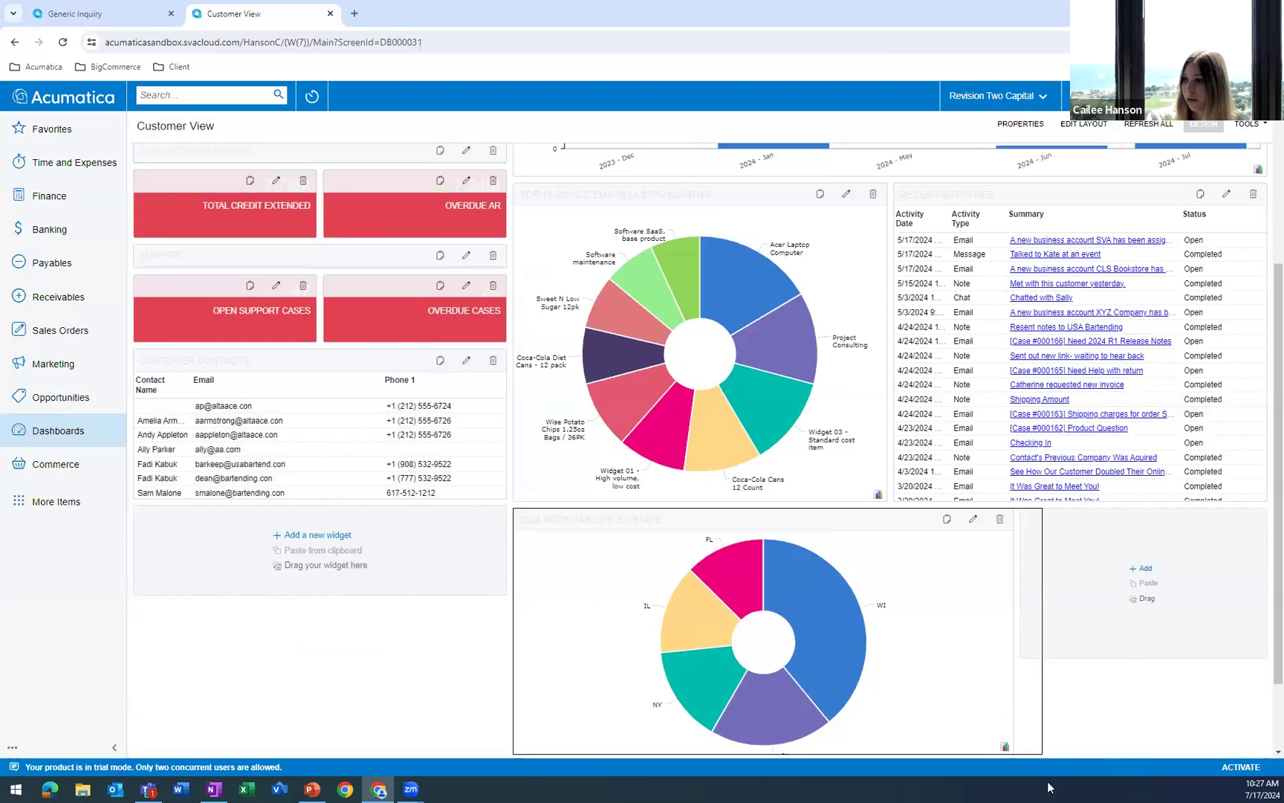
left_click_drag(1016, 776, 1007, 661)
scroll(954, 687, "down", 1)
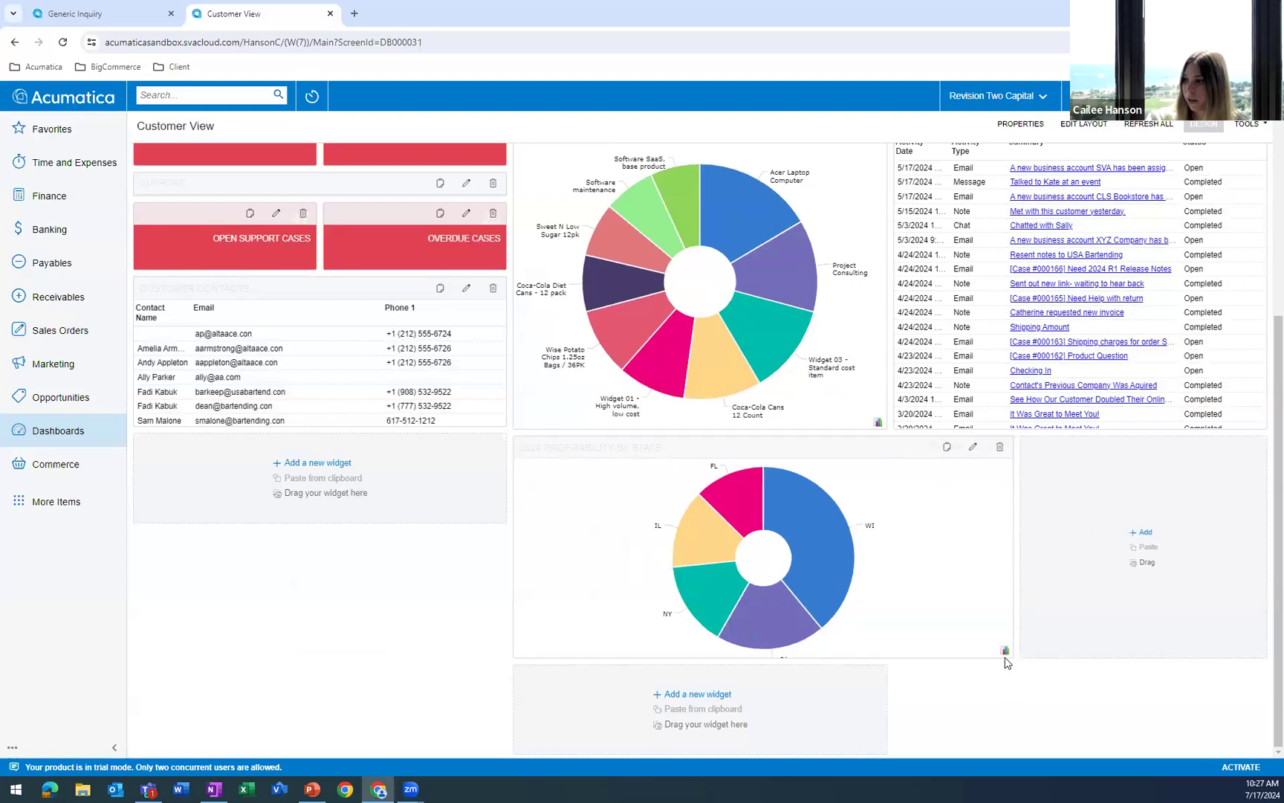
left_click_drag(1006, 654, 1010, 742)
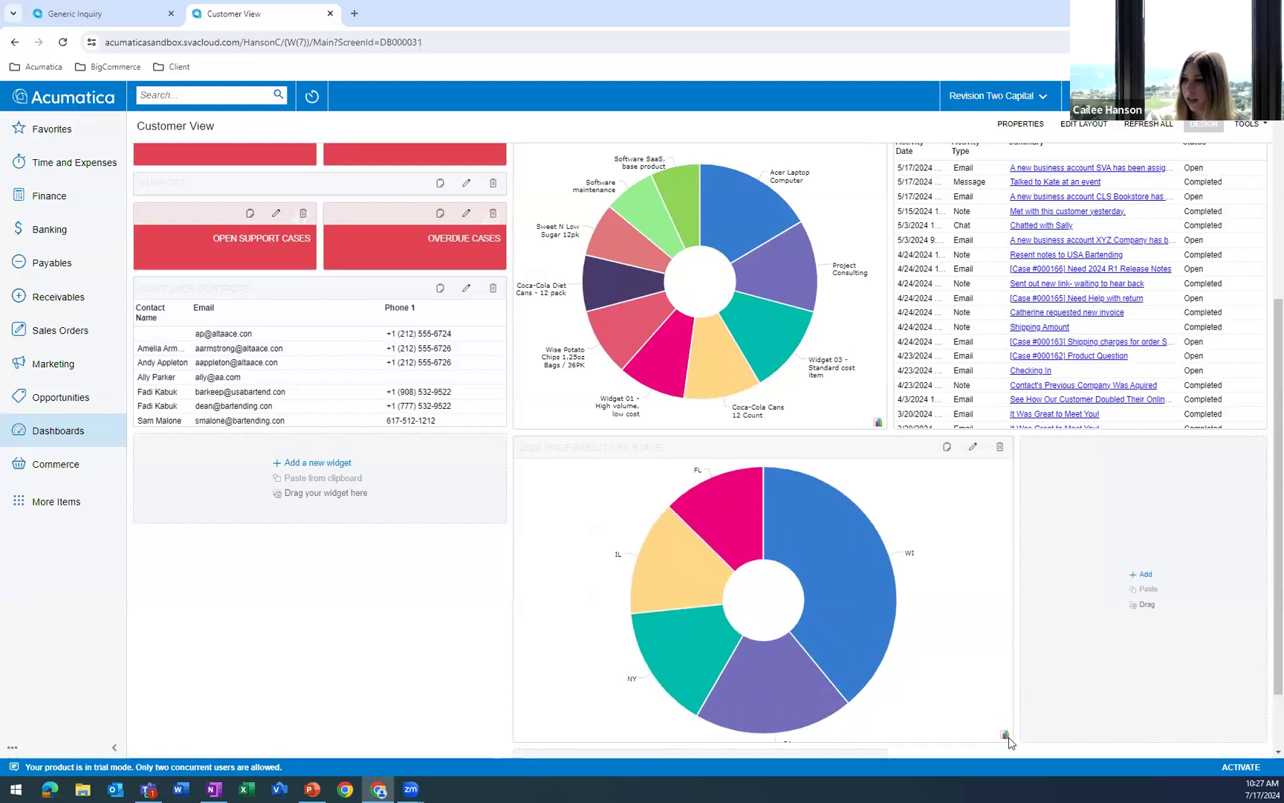
Leave the dashboard's design mode and inspect the FL and WI slices of the 2024 Profitability by State chart.
left_click(1195, 127)
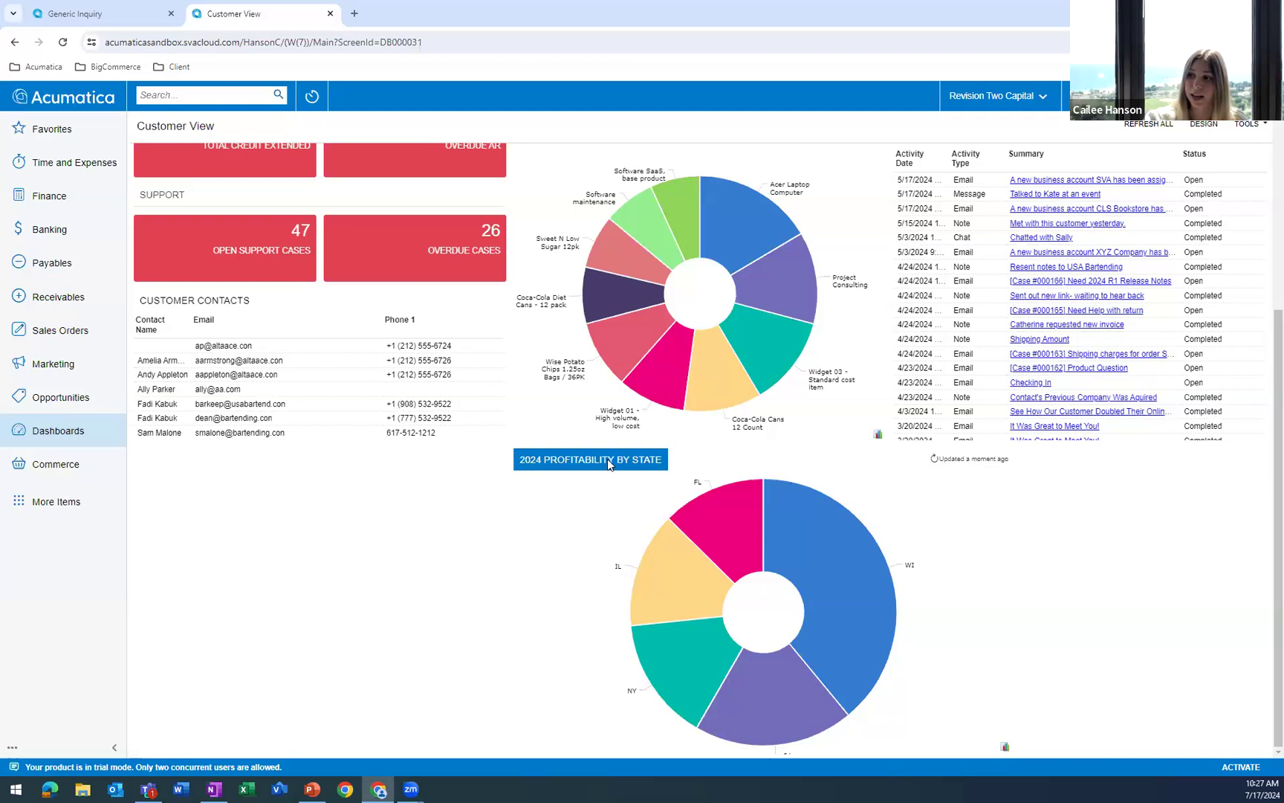
mouse_move(717, 534)
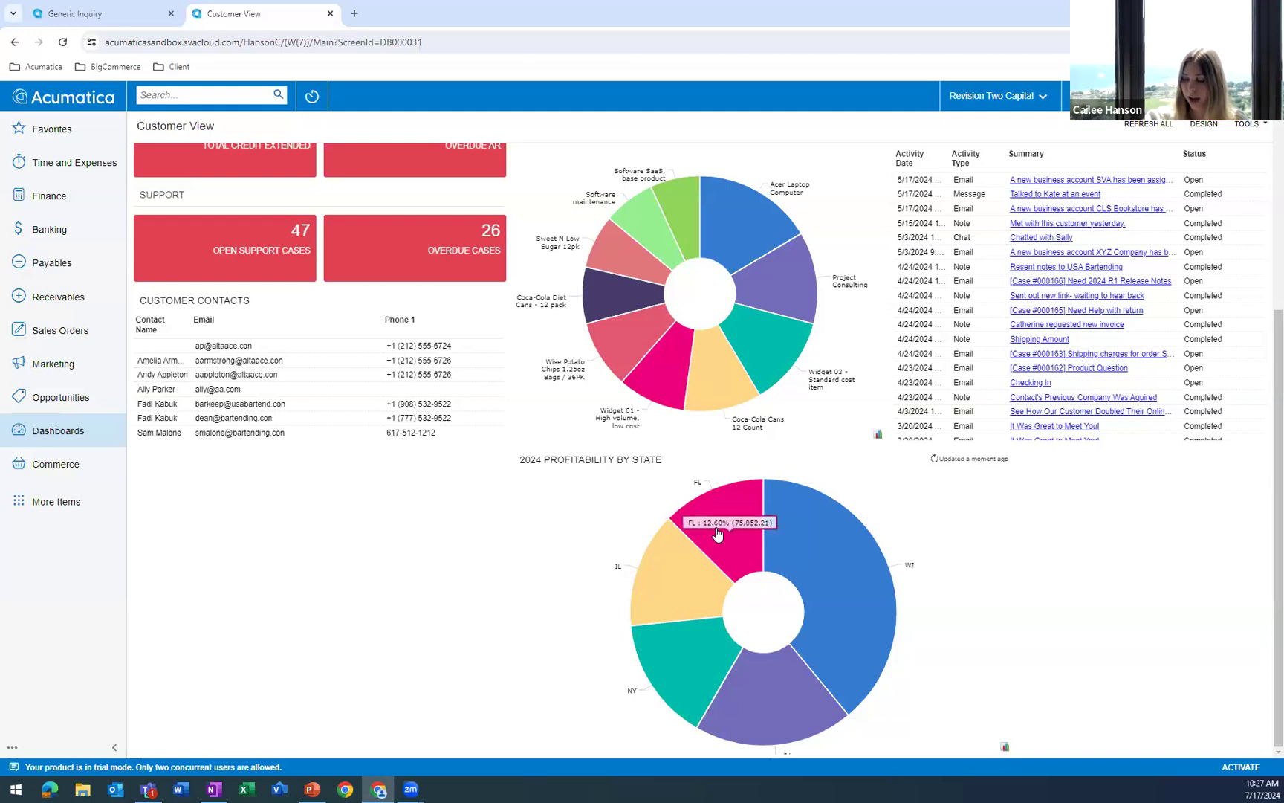
mouse_move(795, 537)
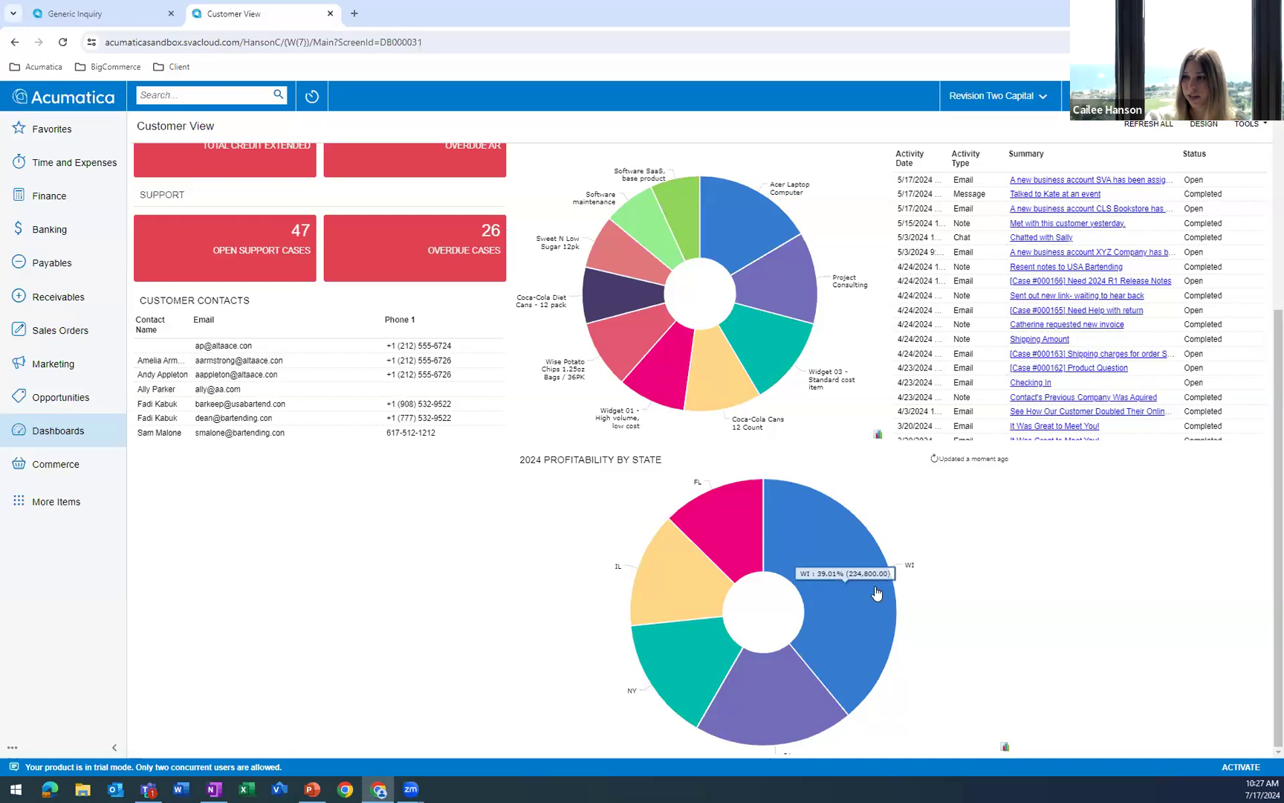
Examine the invoiced items behind the WI slice, and those behind the whole 2024 Profitability by State chart, including the unfiltered records.
mouse_move(740, 680)
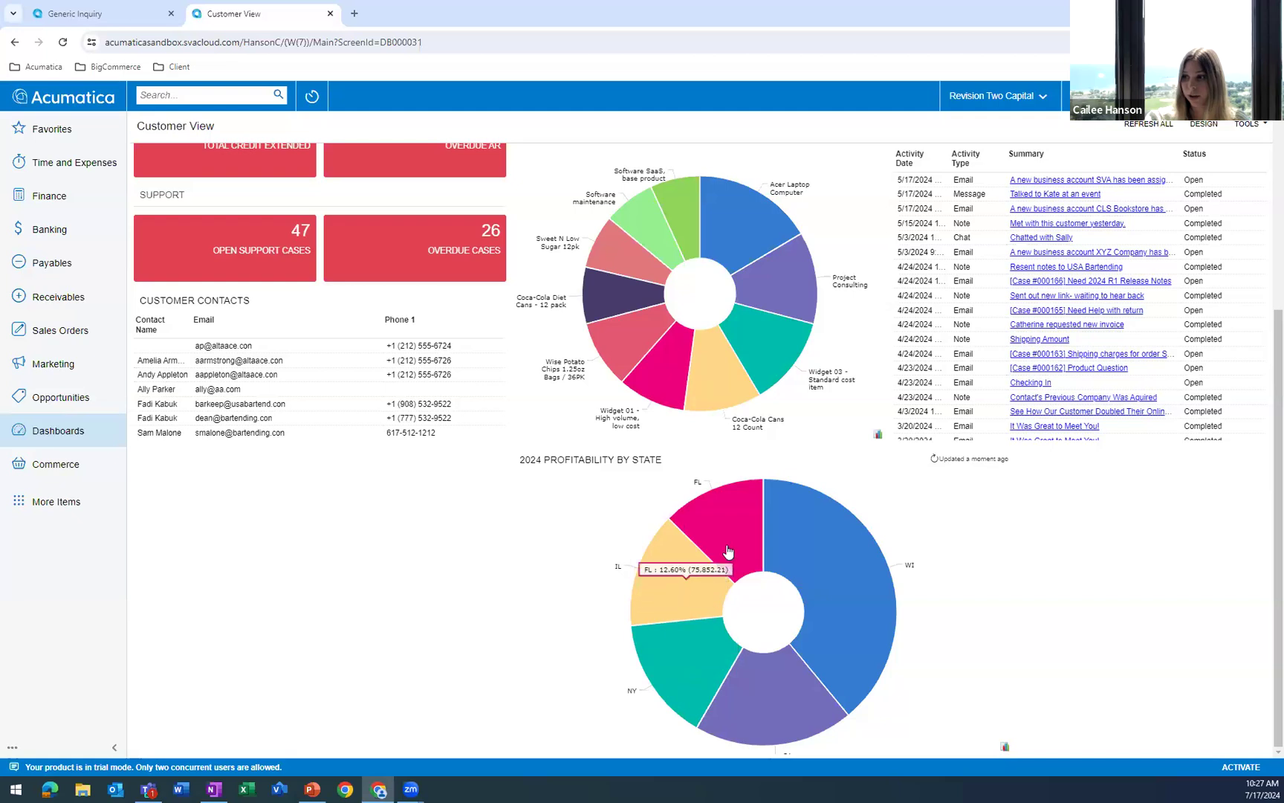
mouse_move(846, 686)
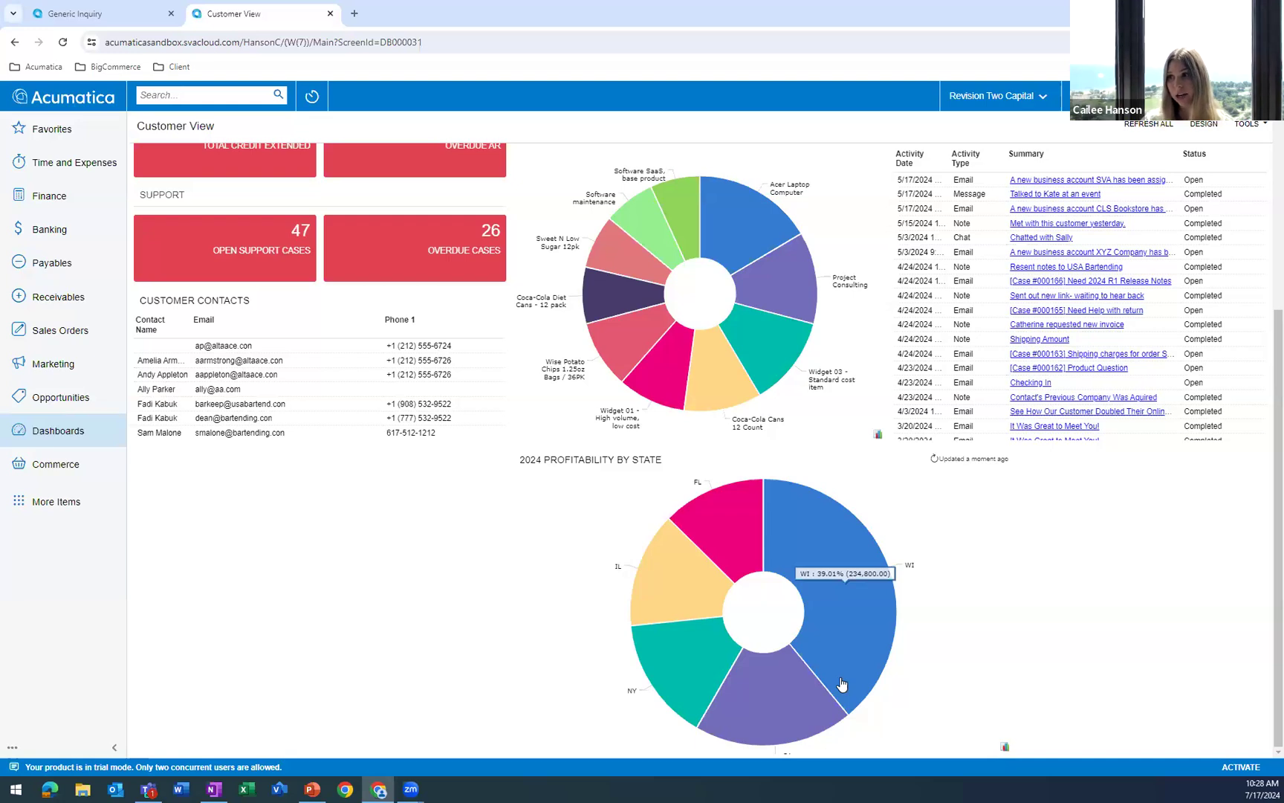
left_click(853, 620)
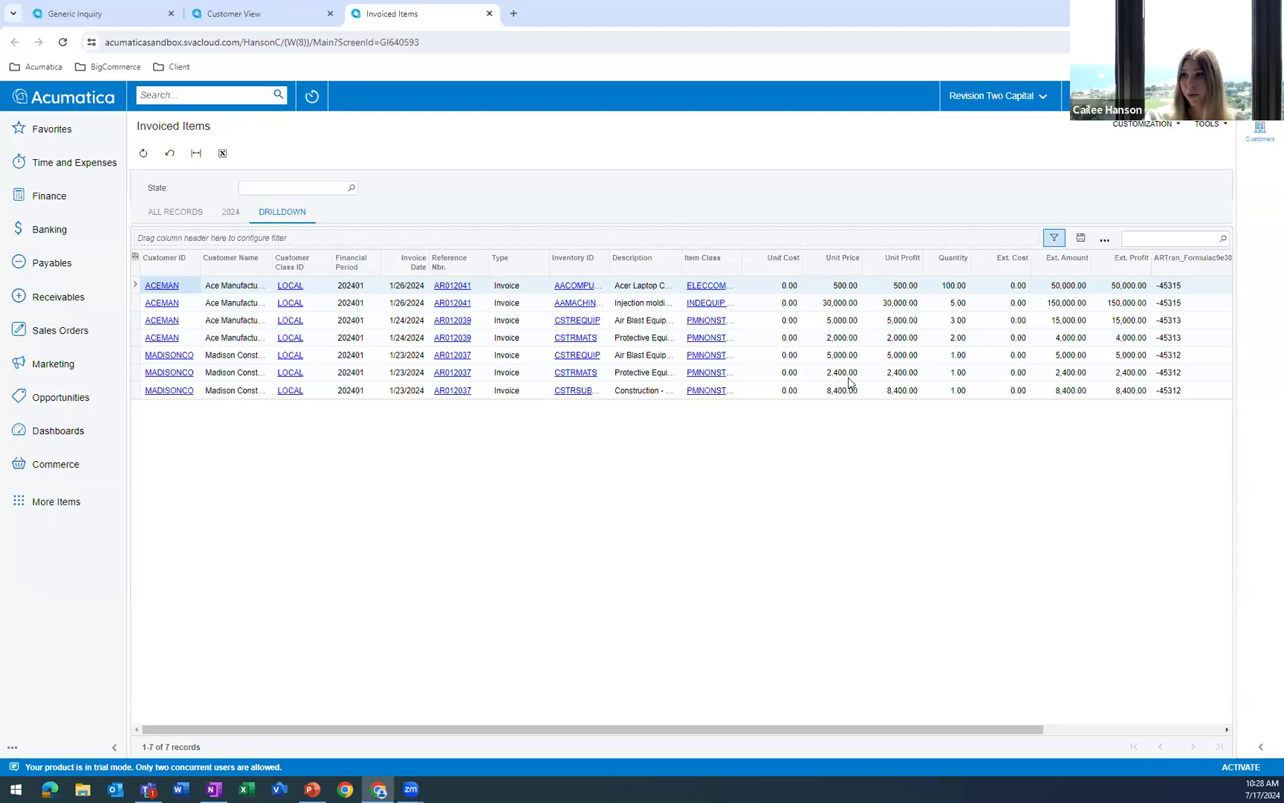
left_click(490, 13)
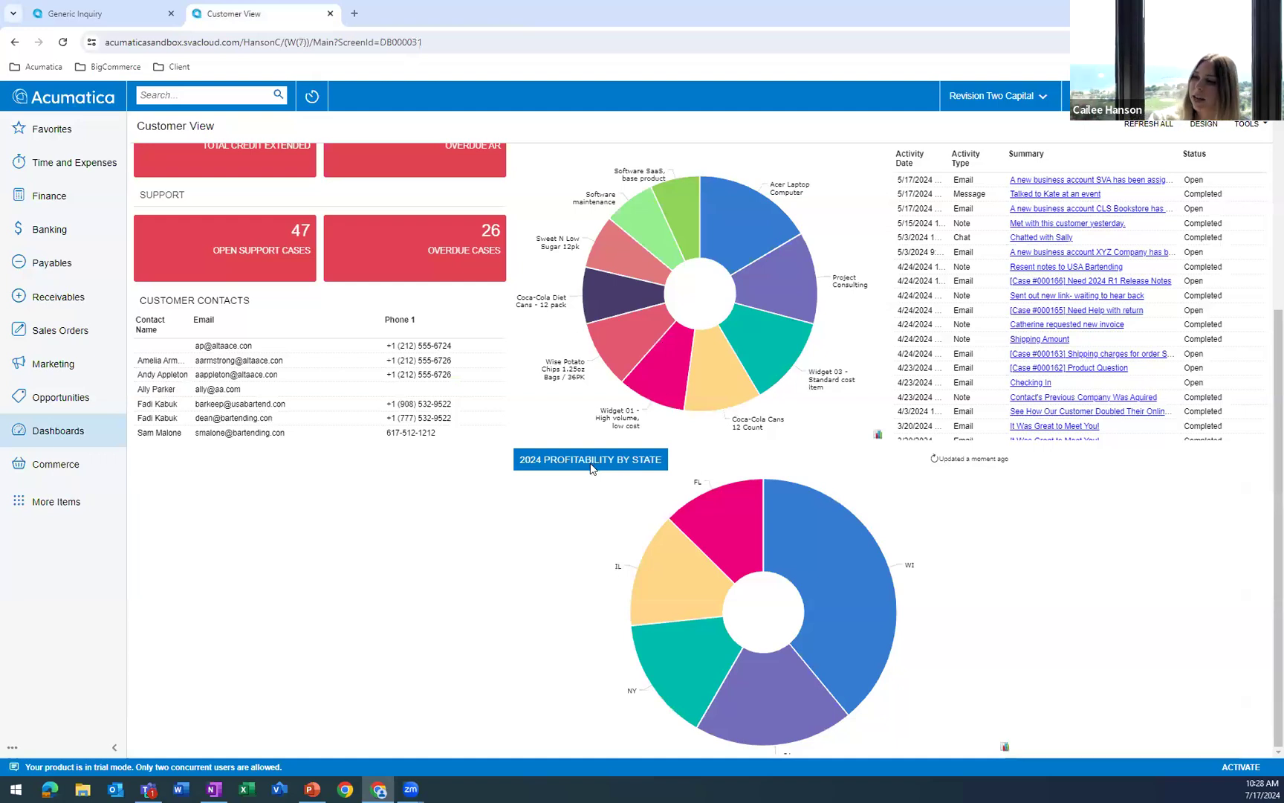
left_click(589, 459)
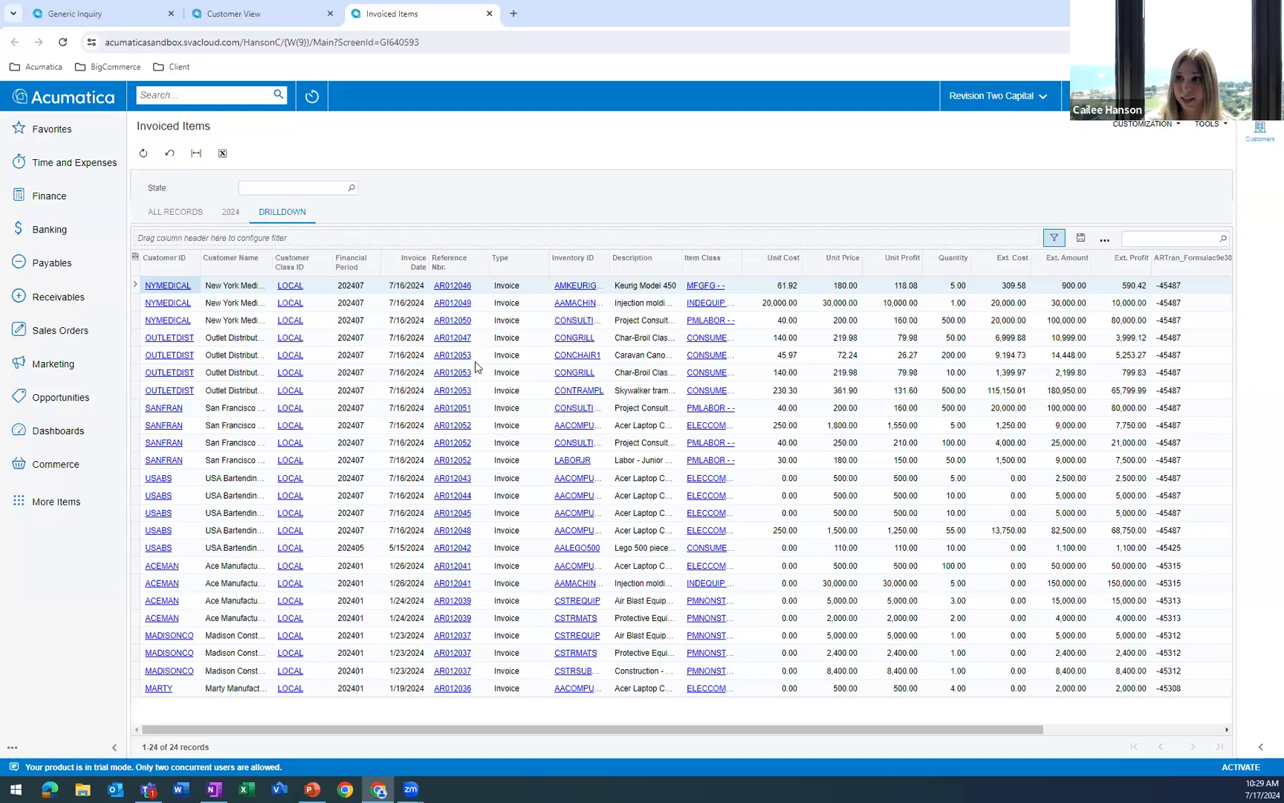
left_click(186, 216)
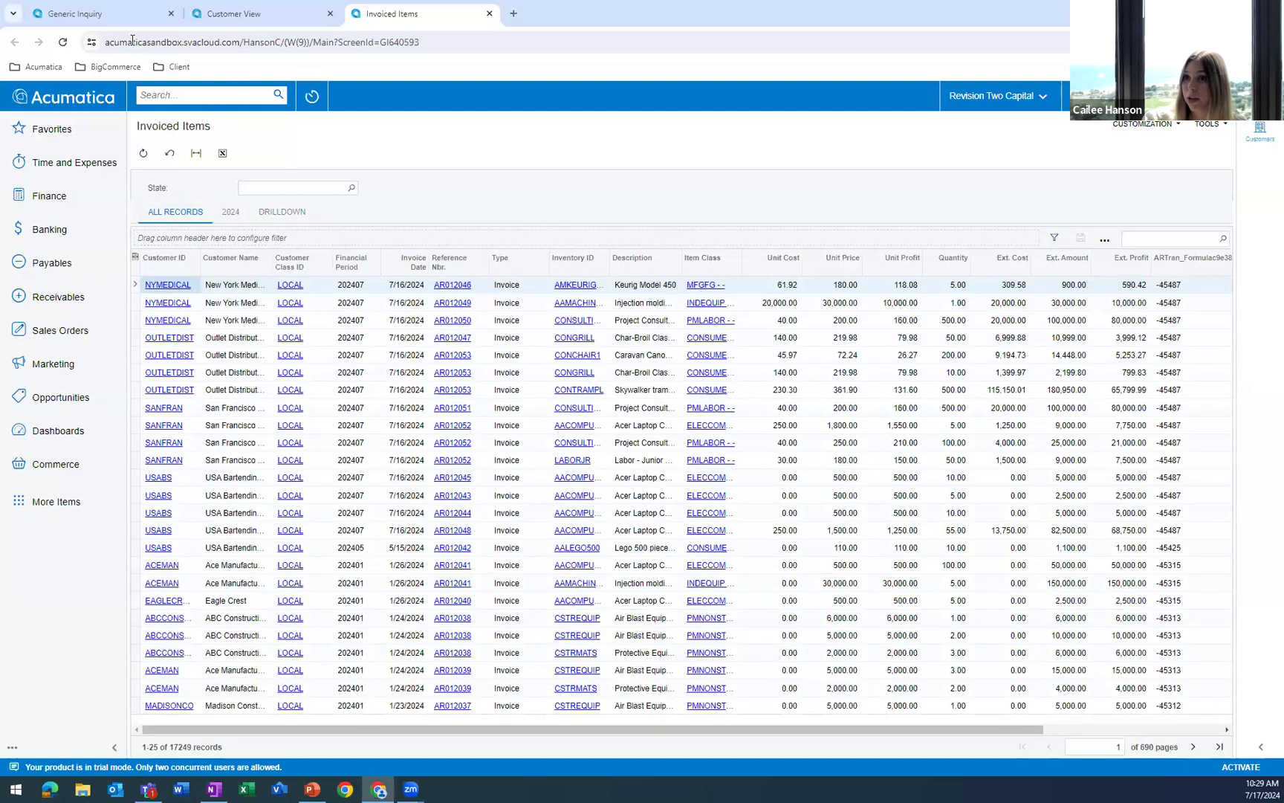
Return to the Generic Inquiry page and close the Customer View and Invoiced Items pages.
left_click(106, 17)
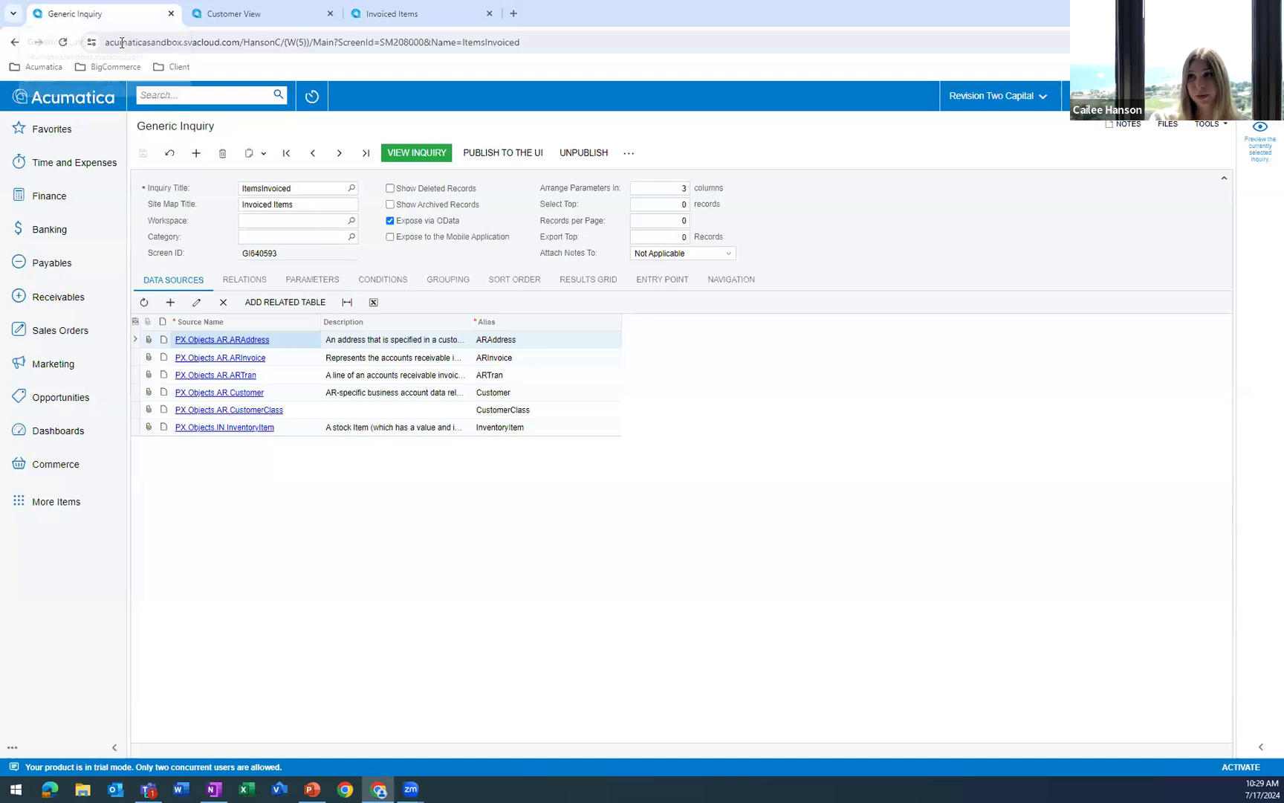
left_click(330, 14)
left_click(330, 13)
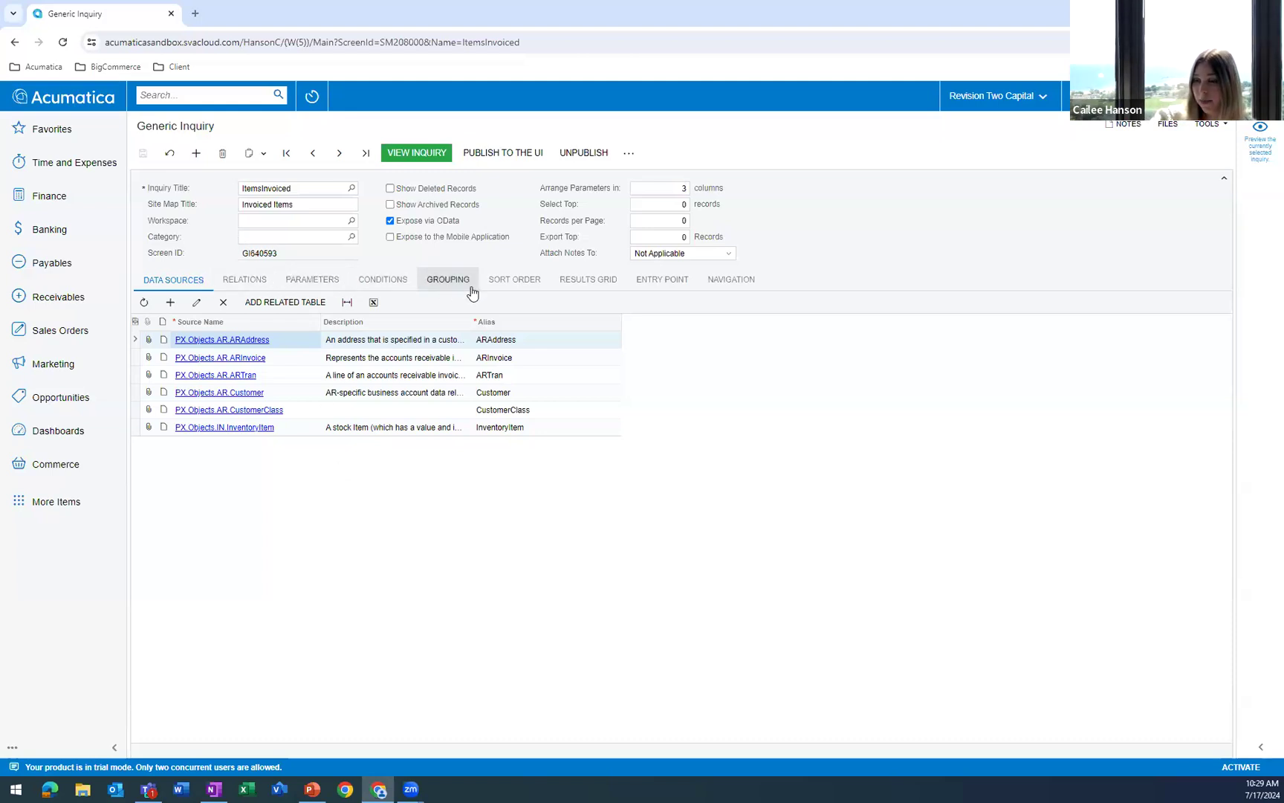
Add the Invoices screen (SO.30.30.00) as a new navigation target of the ItemsInvoiced inquiry.
left_click(735, 282)
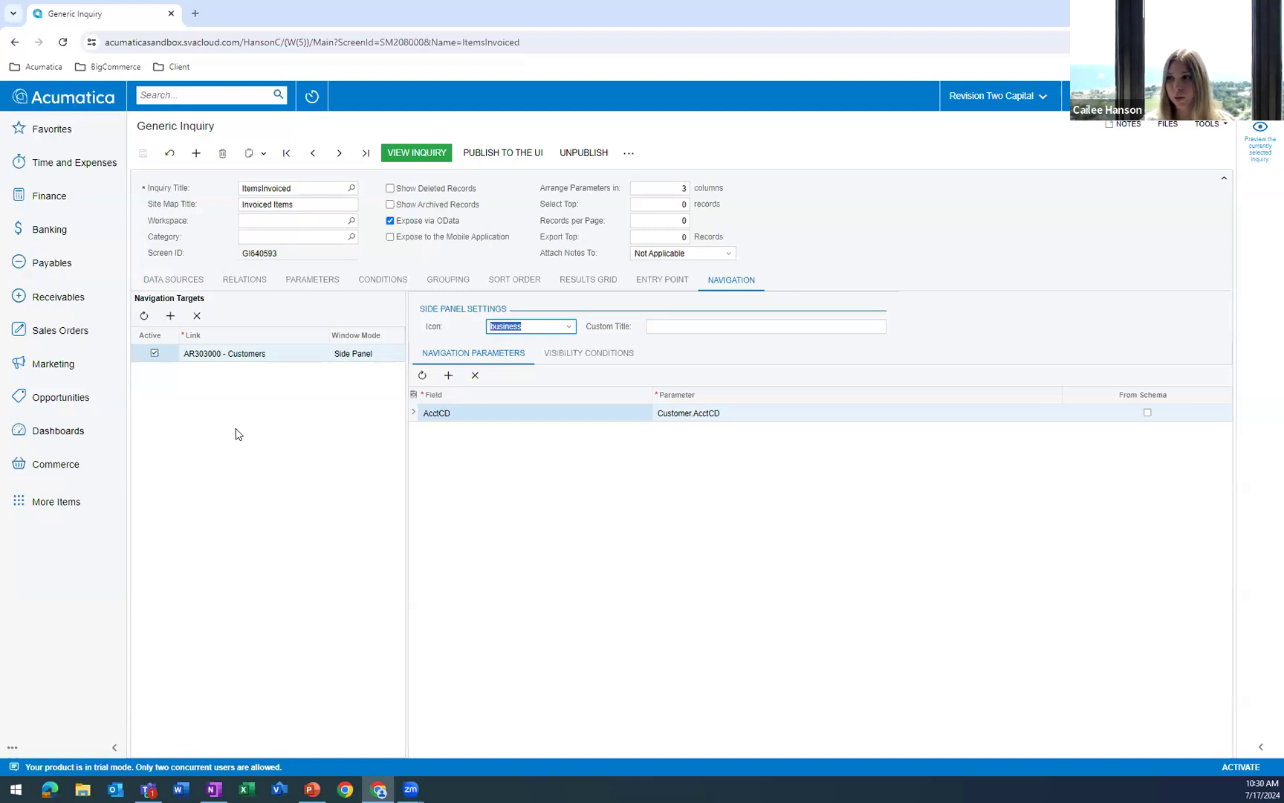
left_click(171, 318)
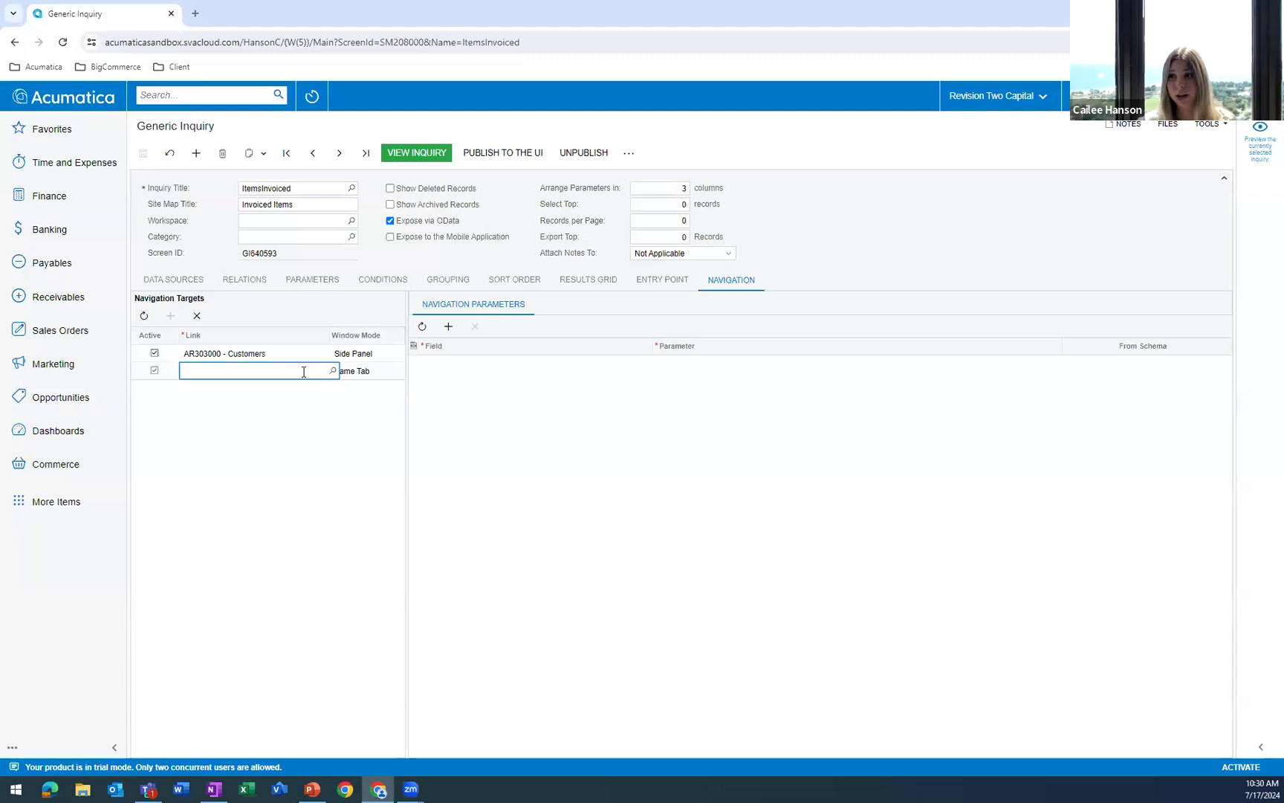
type("invoices")
left_click(332, 370)
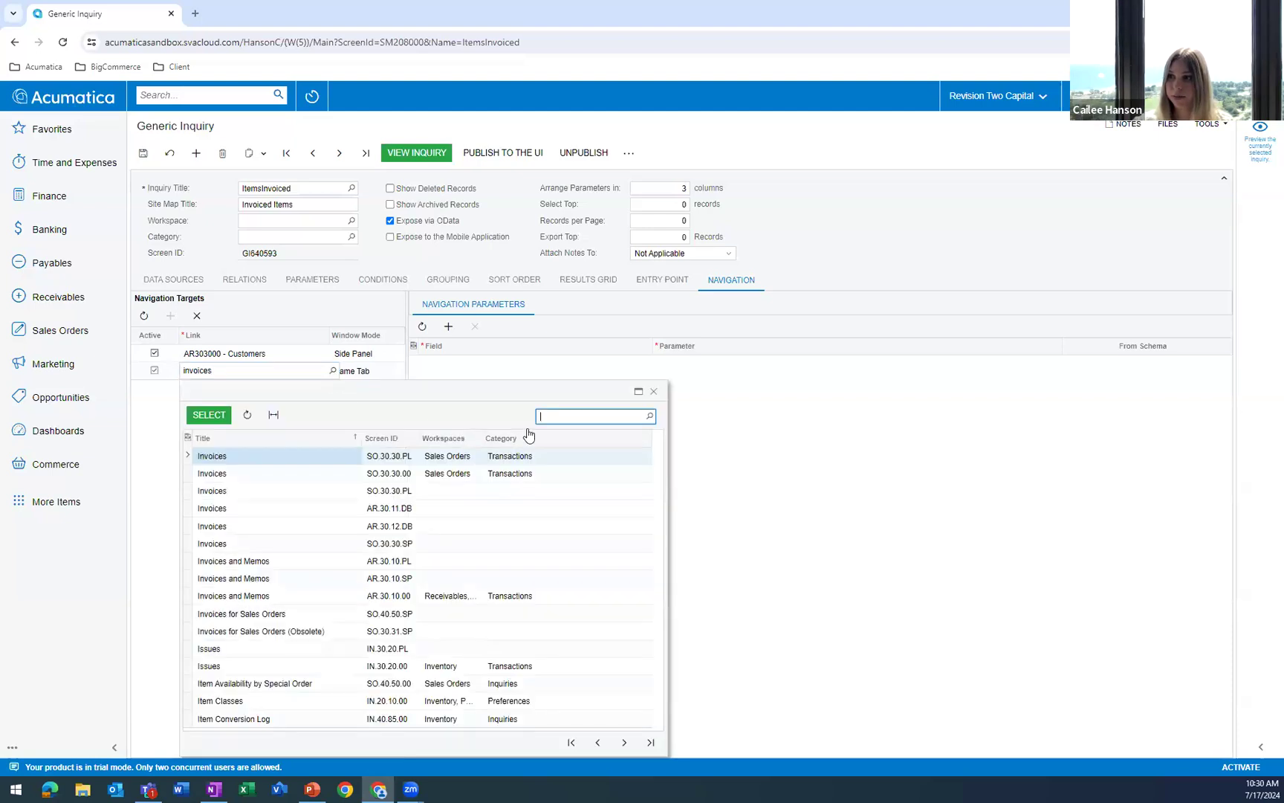
left_click(282, 475)
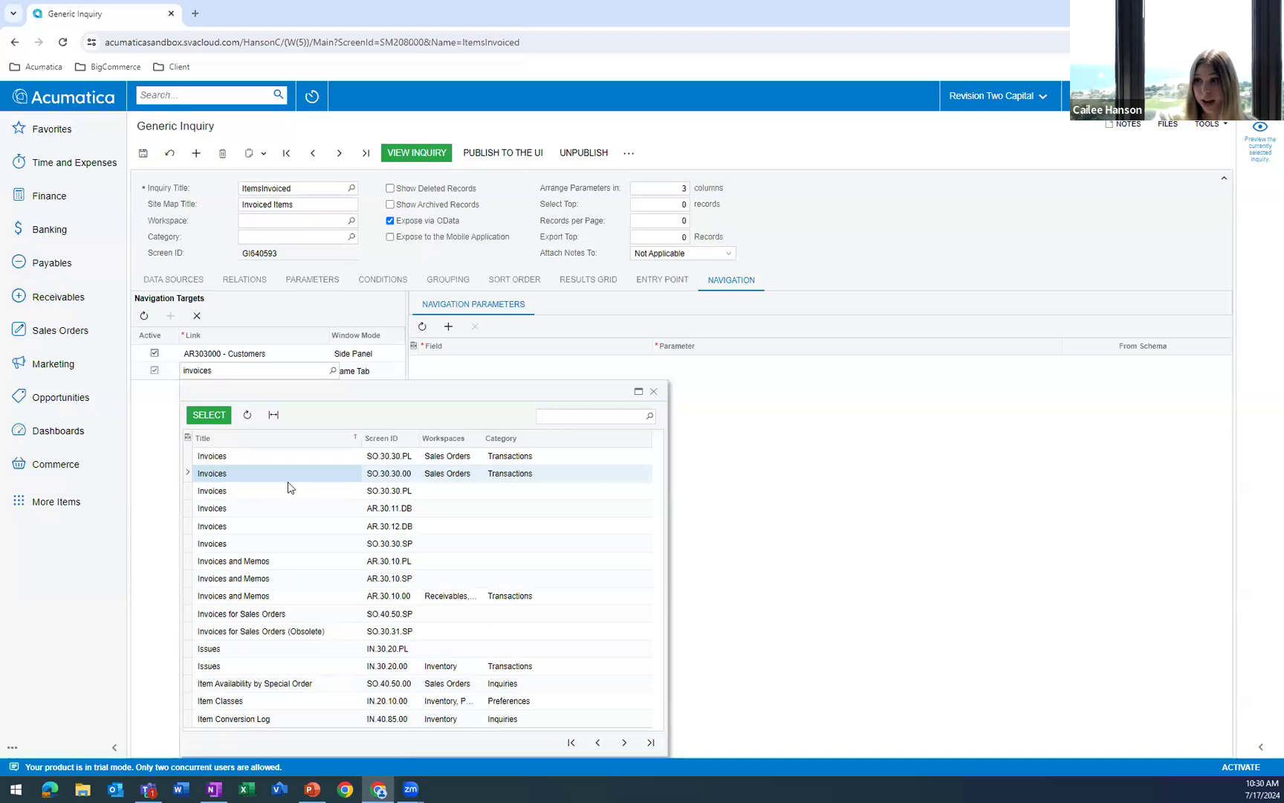
double_click(268, 478)
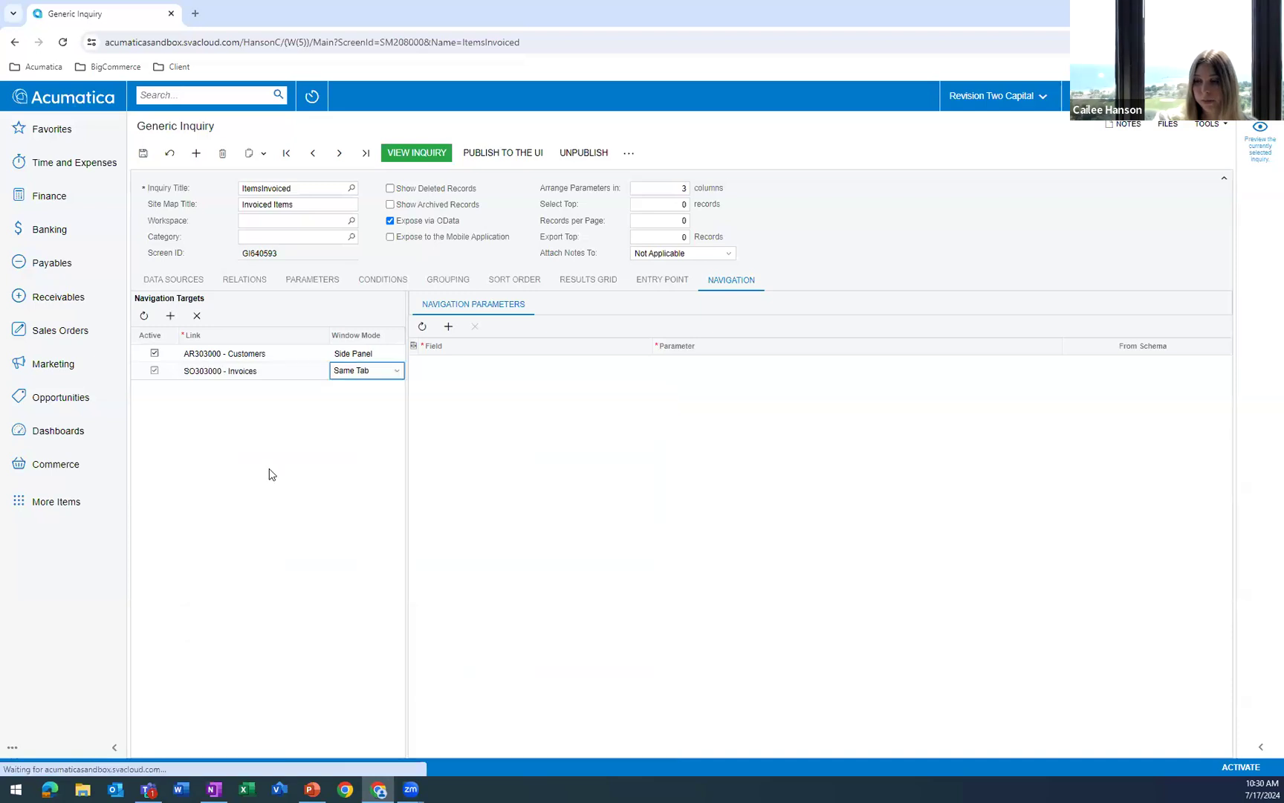
Set the Invoices navigation target's window mode to Side Panel.
left_click(367, 373)
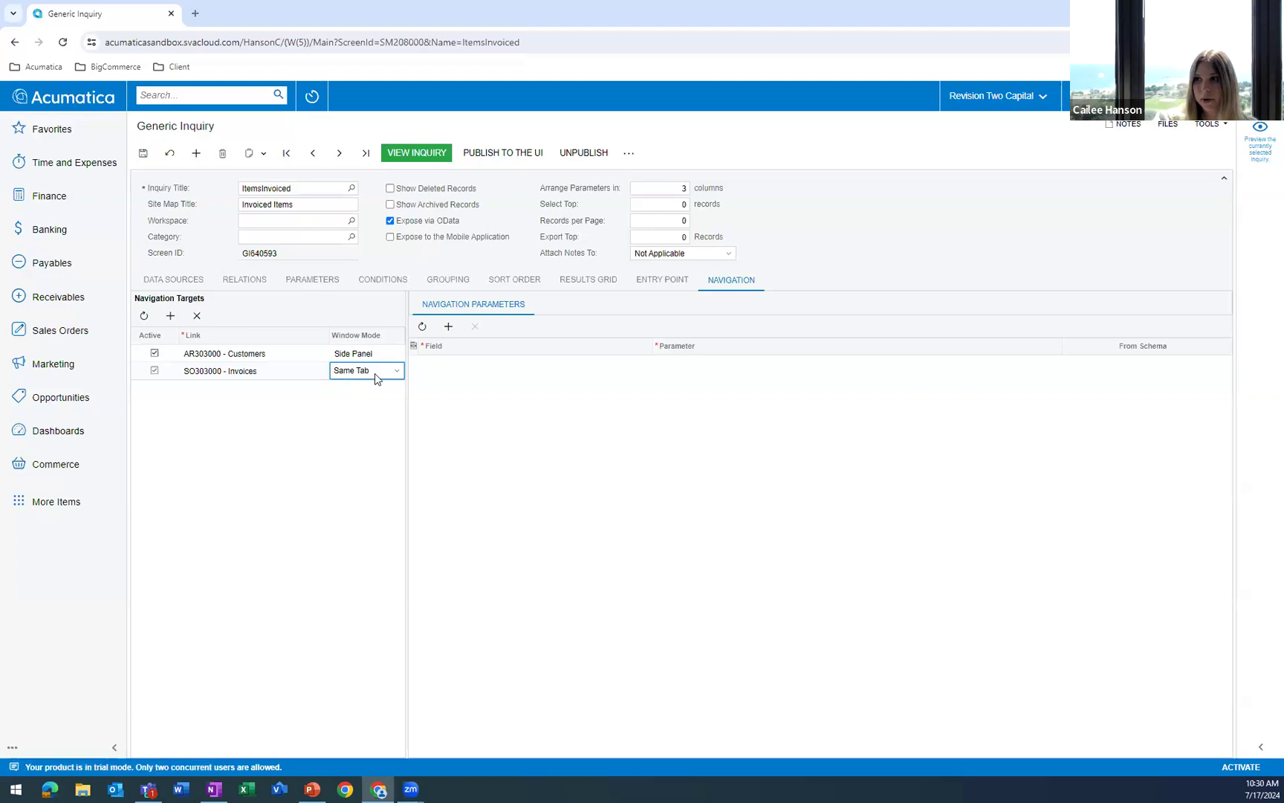
left_click(392, 376)
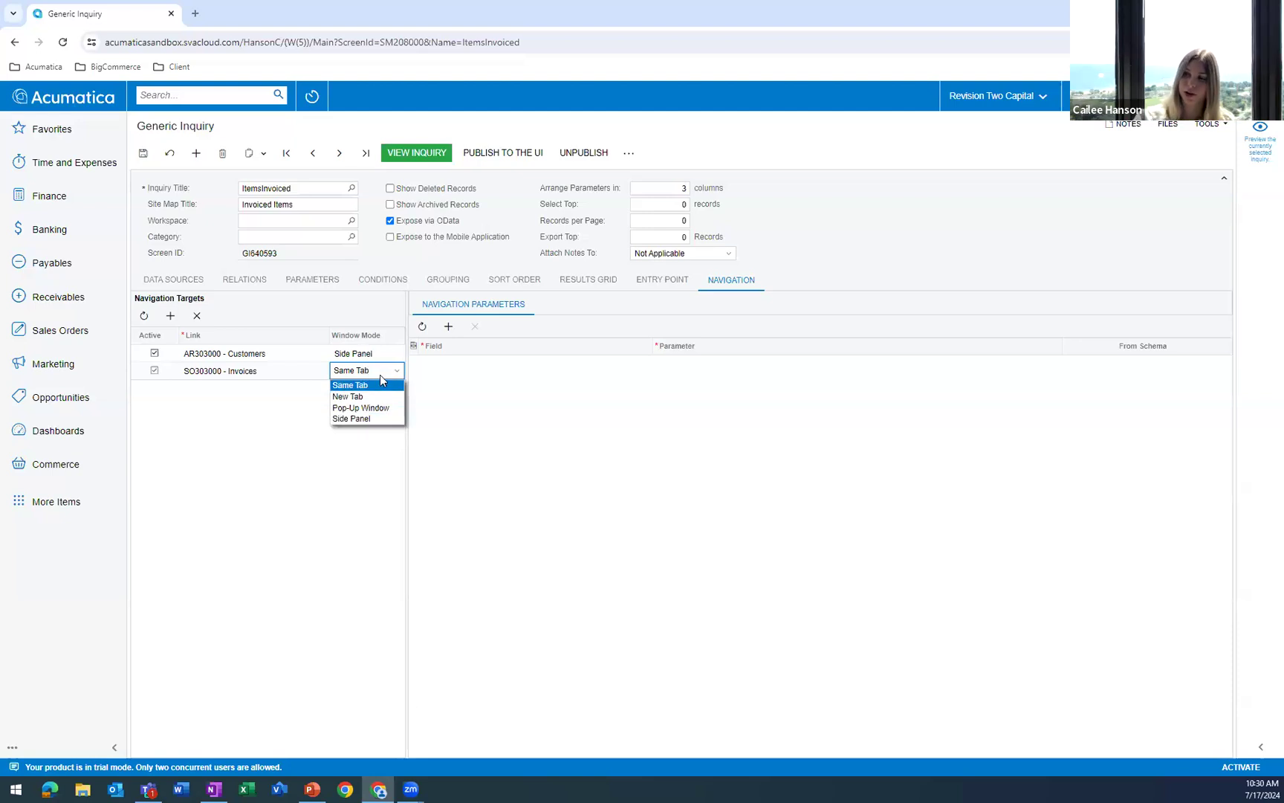
left_click(360, 419)
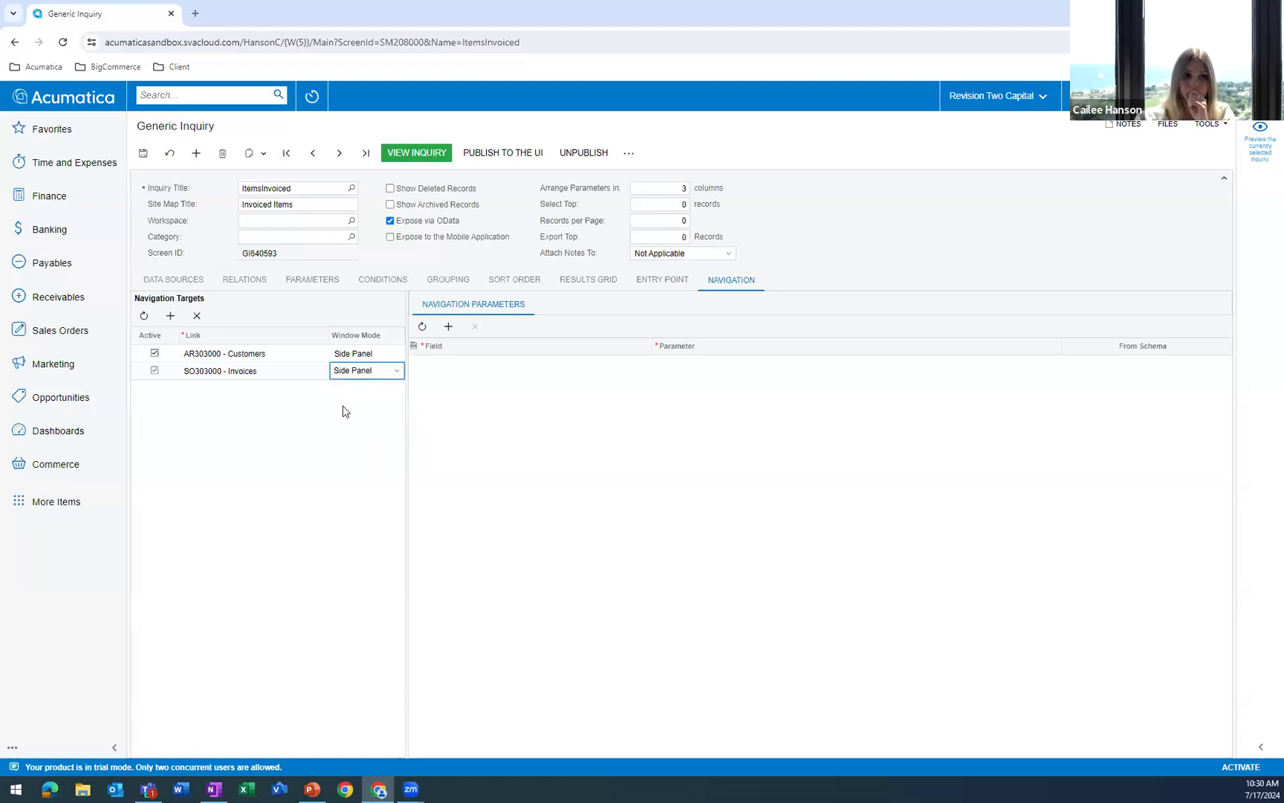
Add a navigation parameter to the Invoices target that maps DocType to ARInvoice.DocType.
left_click(449, 326)
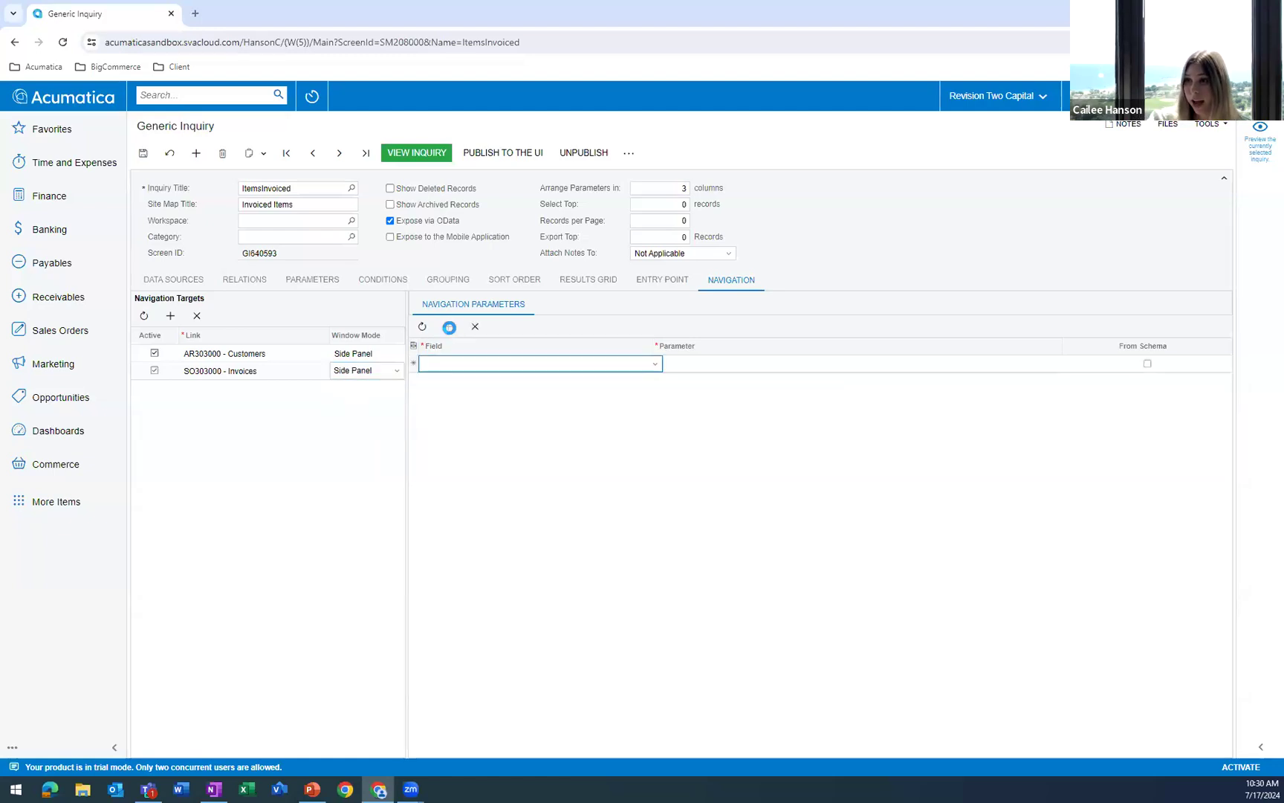
left_click(584, 370)
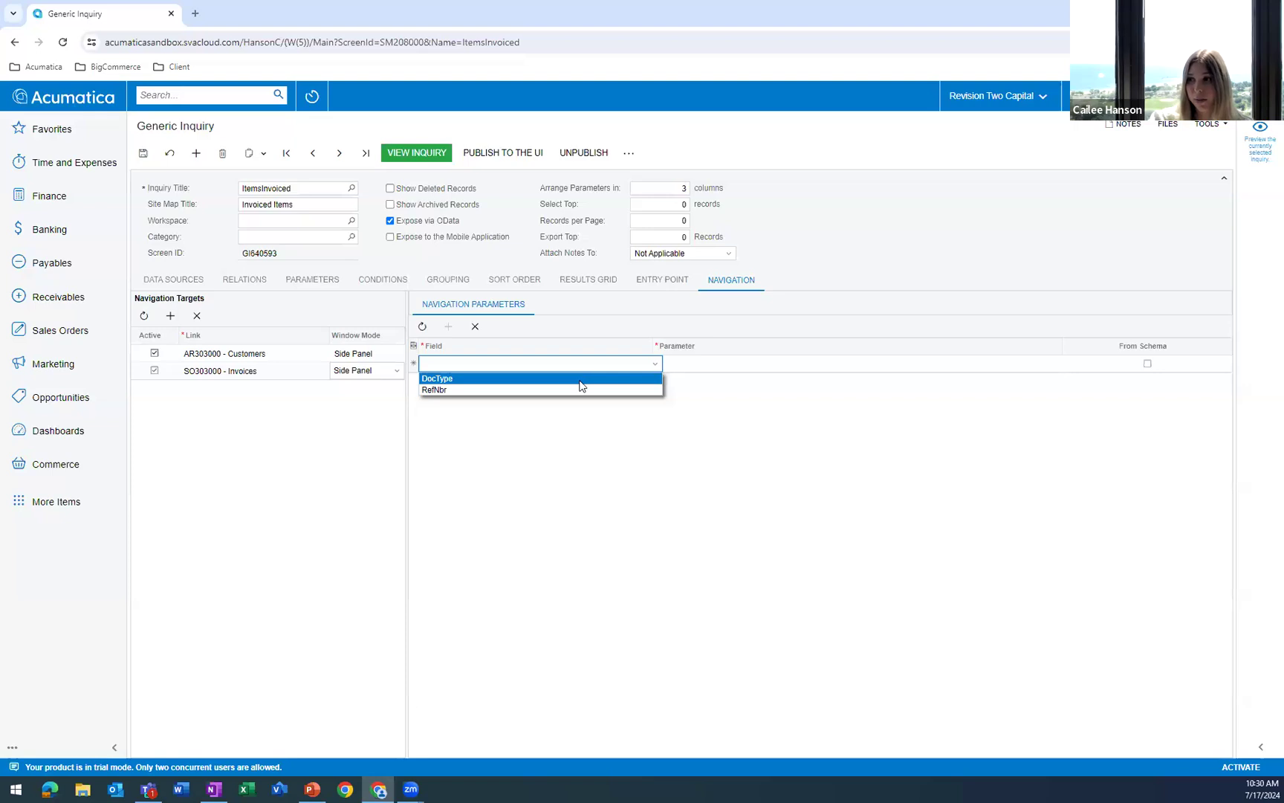
left_click(582, 379)
left_click(685, 366)
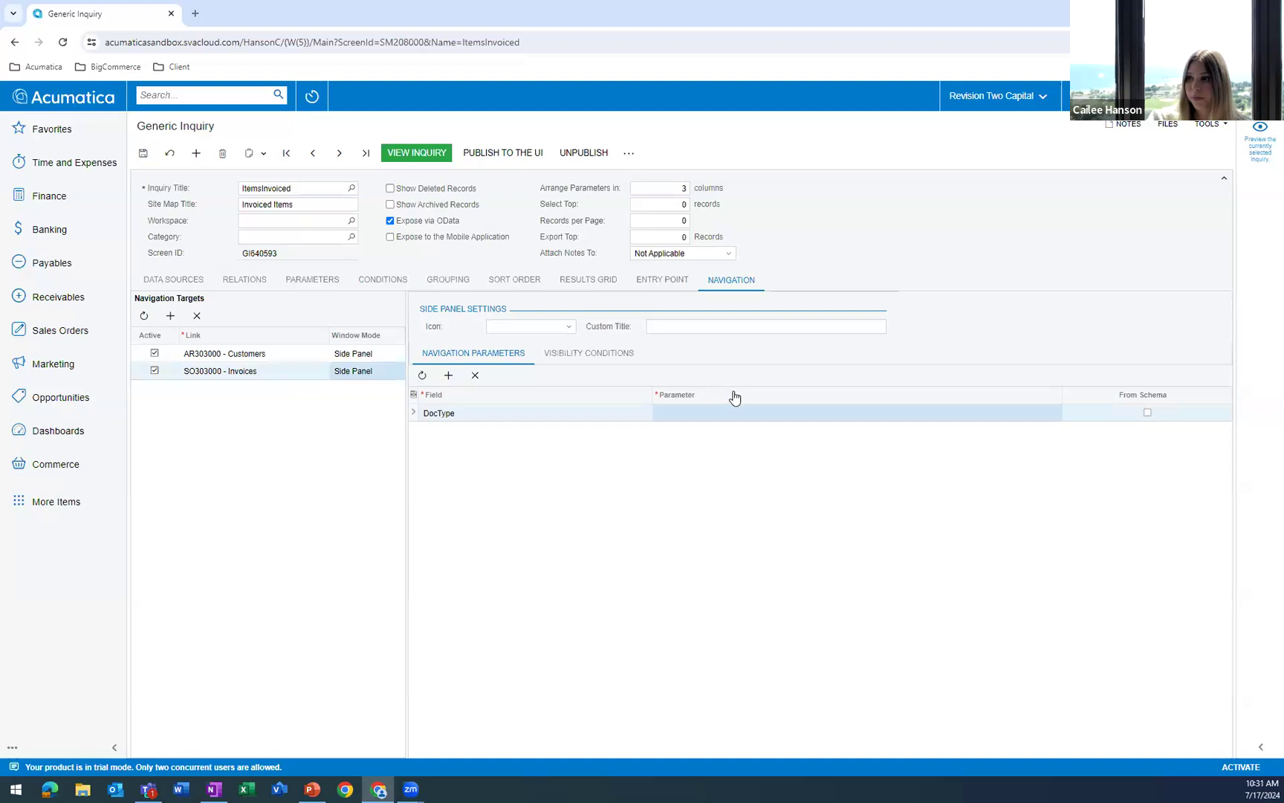
left_click(706, 414)
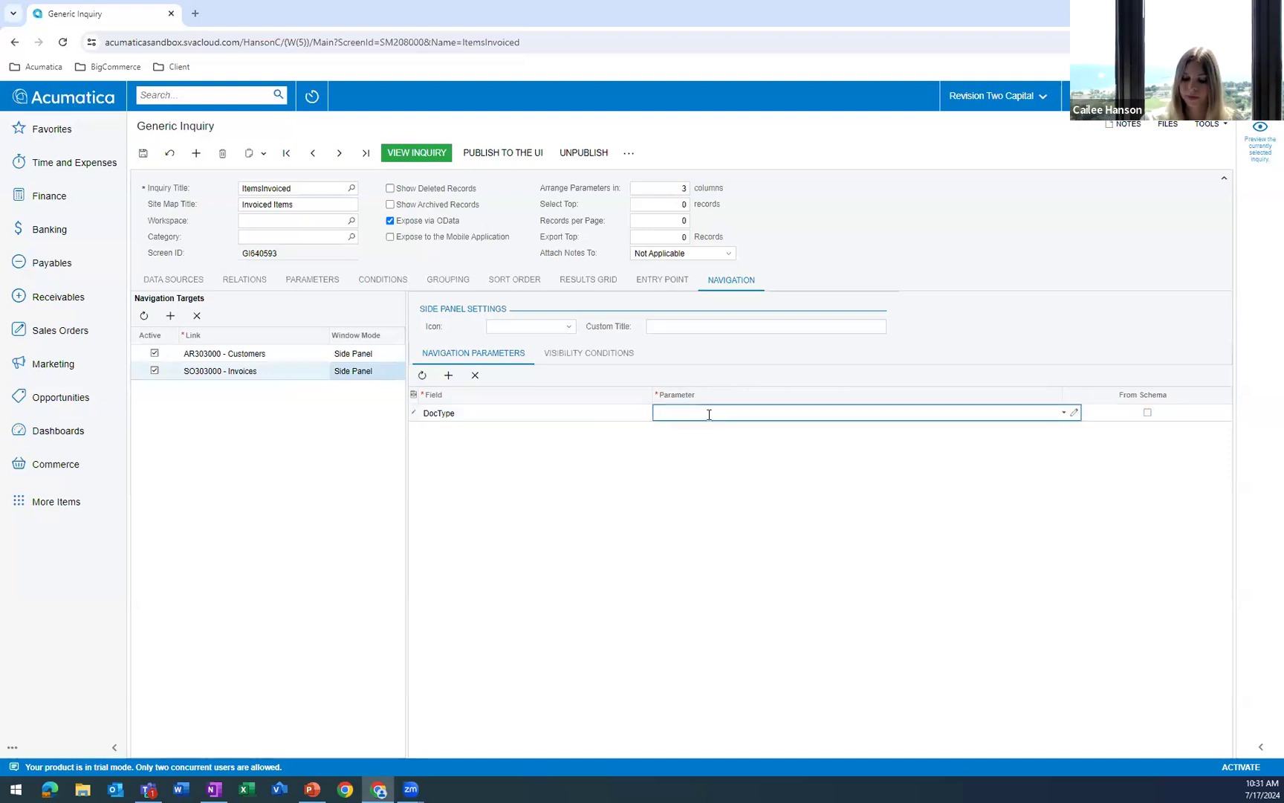
type("ARInvoice")
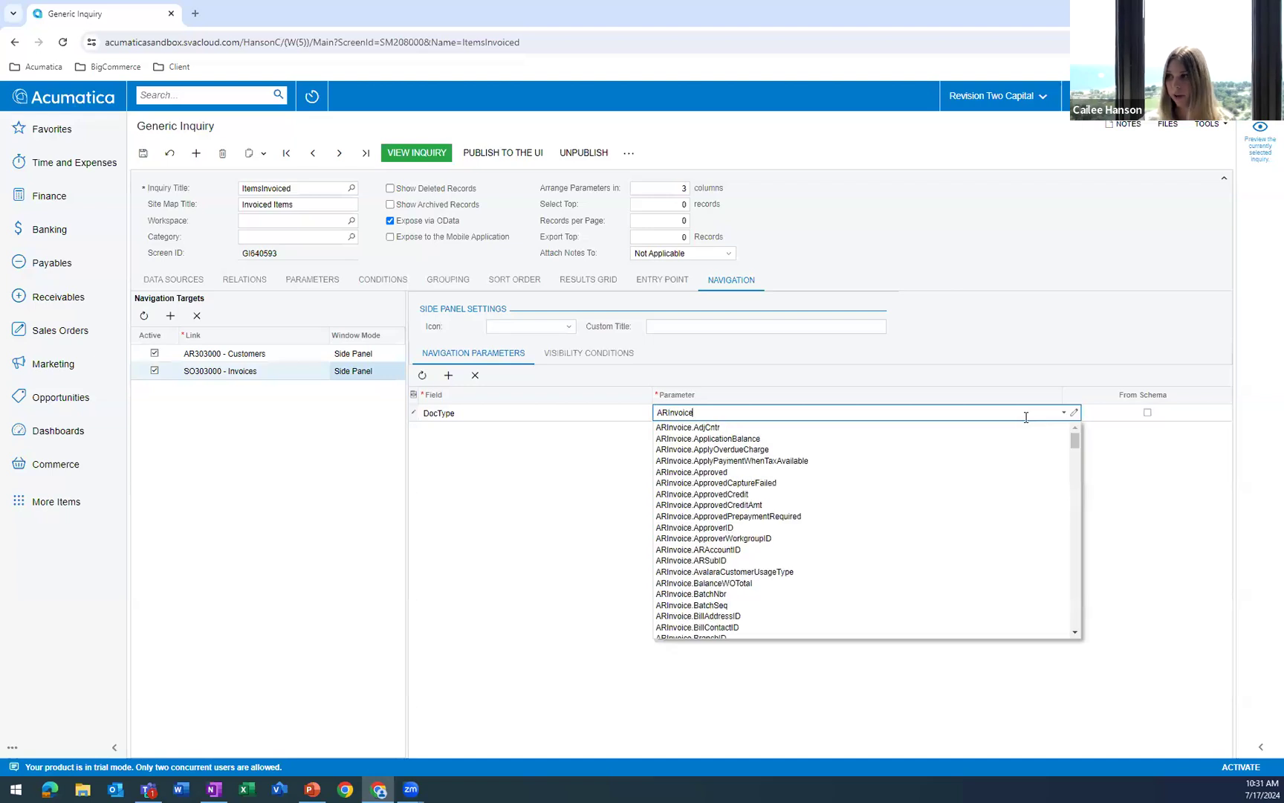
type(".Doc")
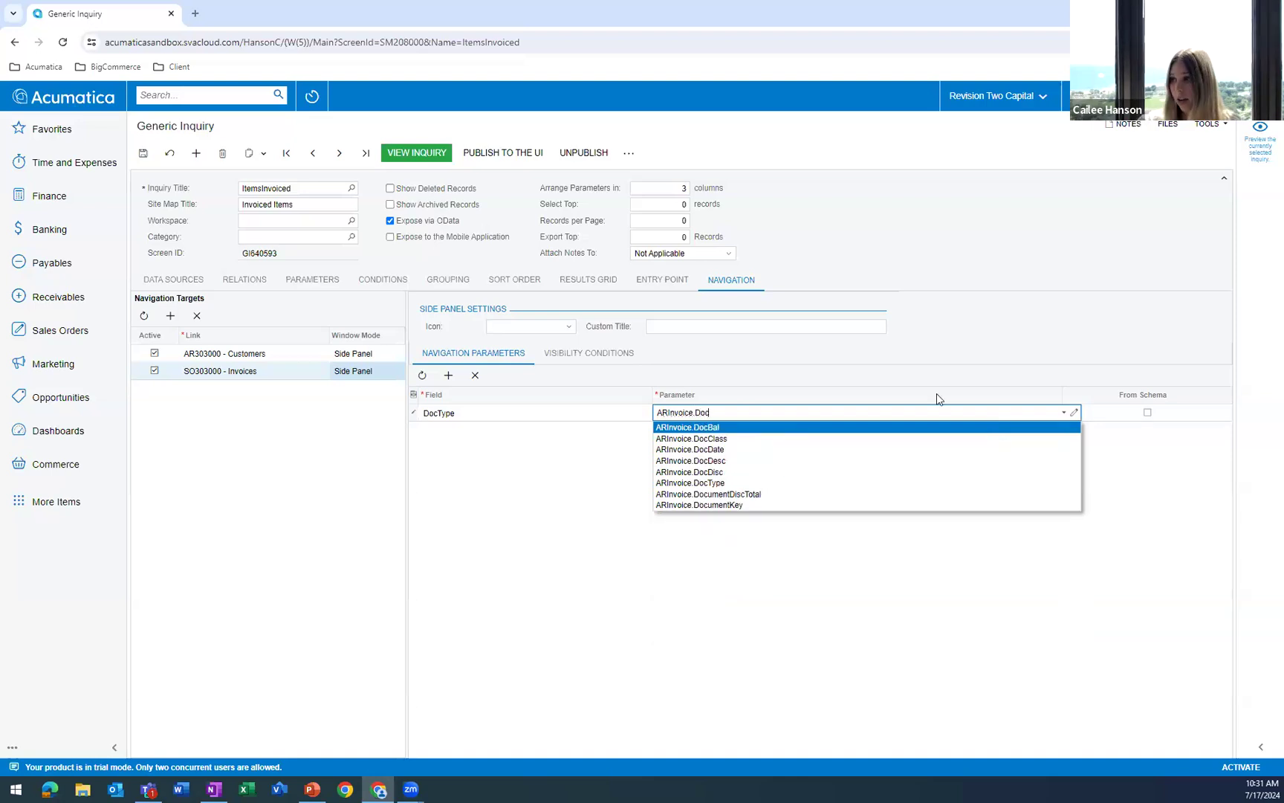
left_click(751, 483)
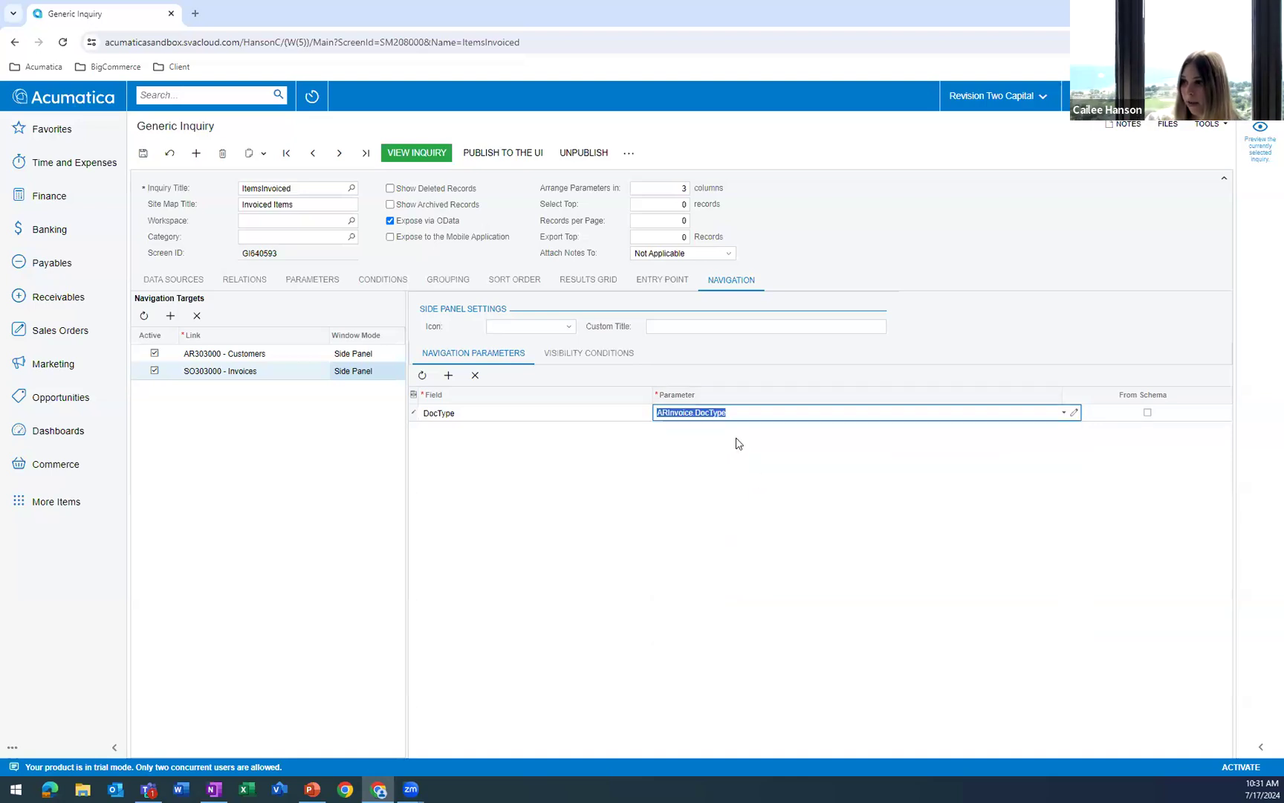
Add a second navigation parameter to the Invoices target that maps RefNbr to ARInvoice.RefNbr.
left_click(448, 375)
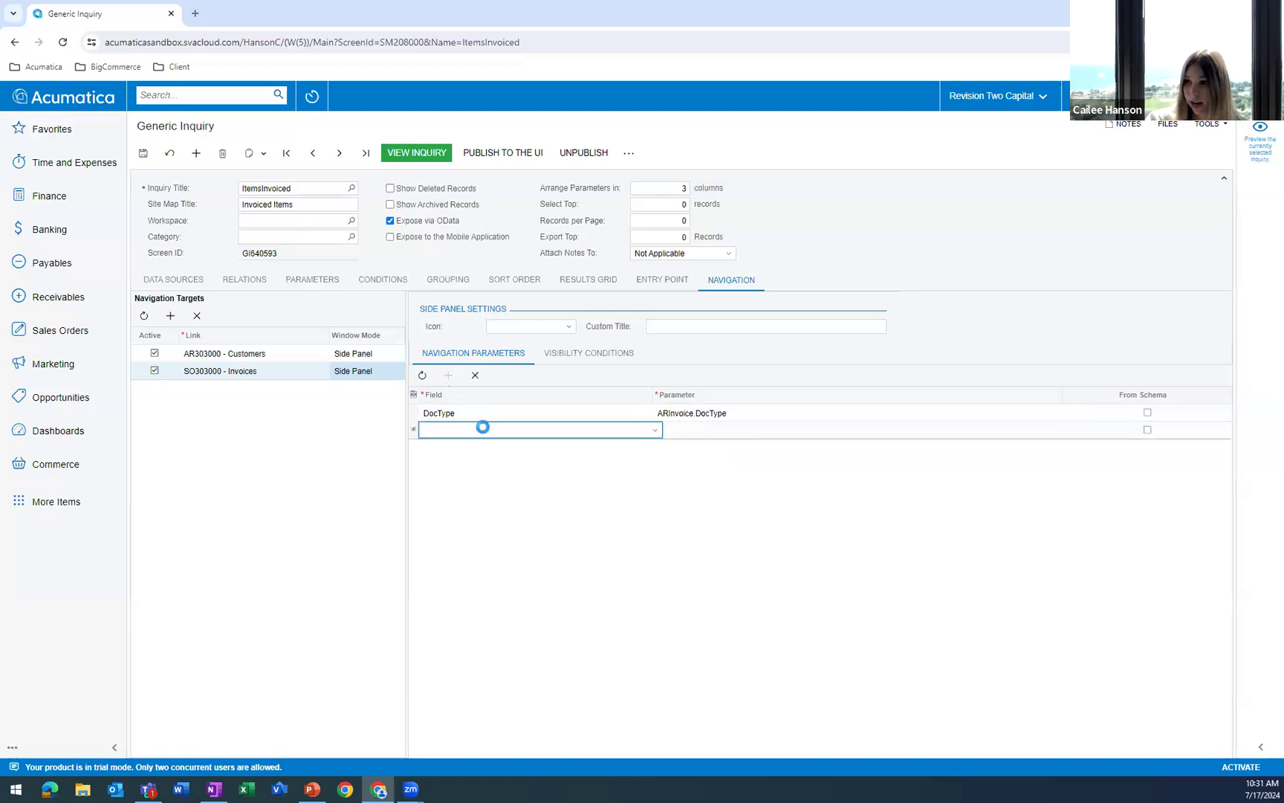
left_click(621, 432)
left_click(556, 459)
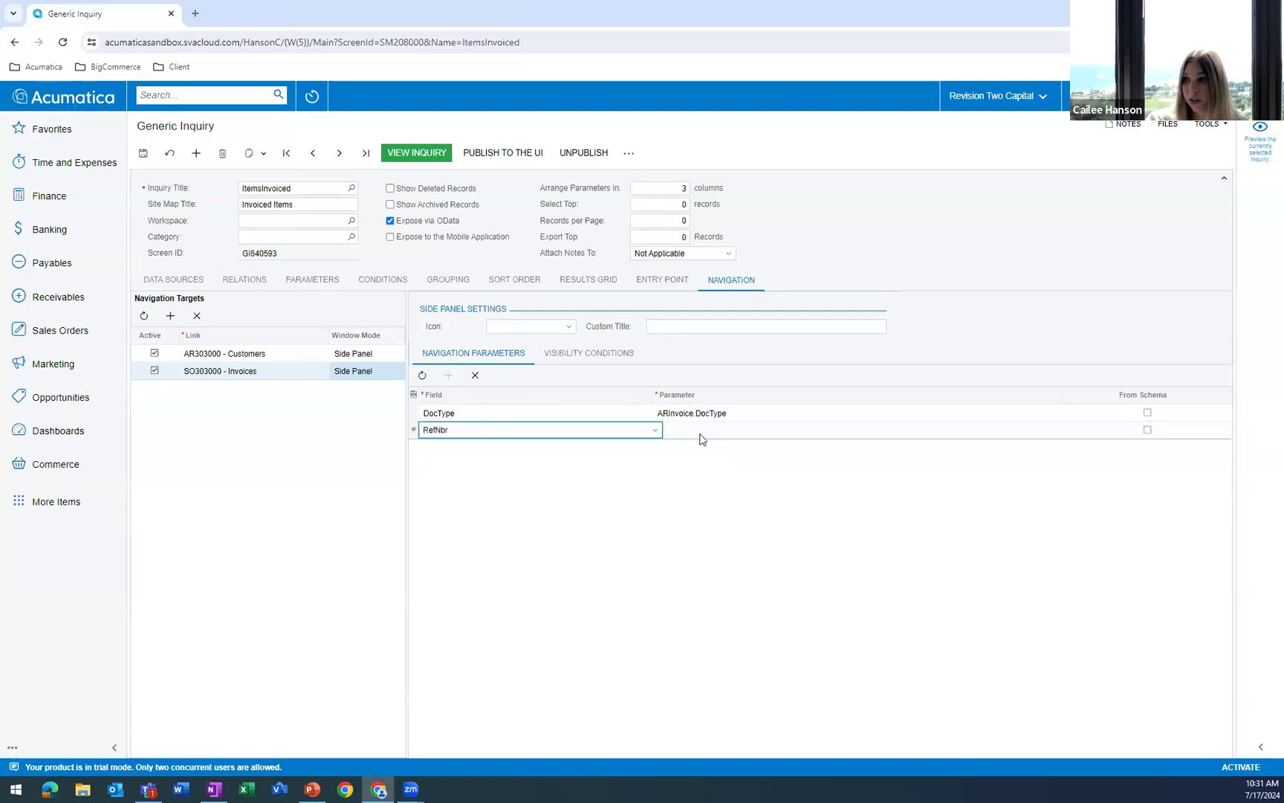
left_click(707, 434)
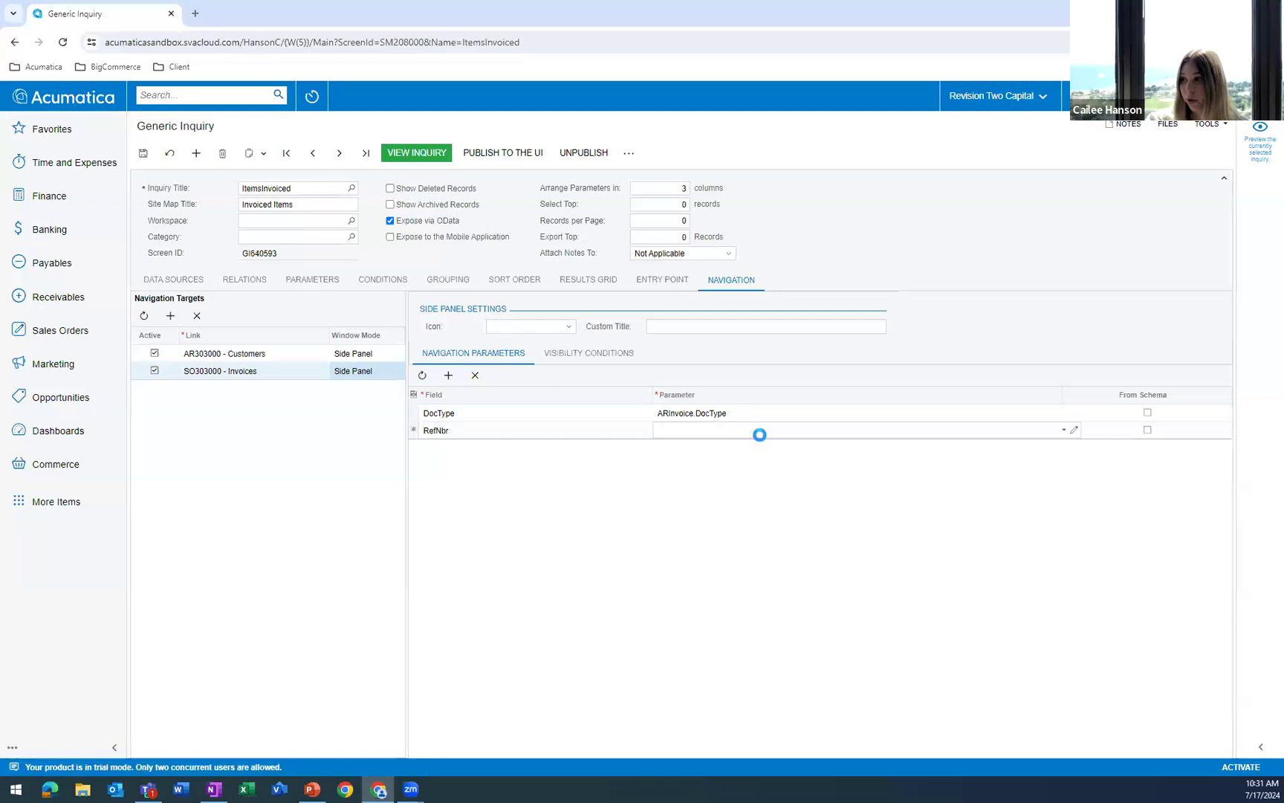
type("Ar")
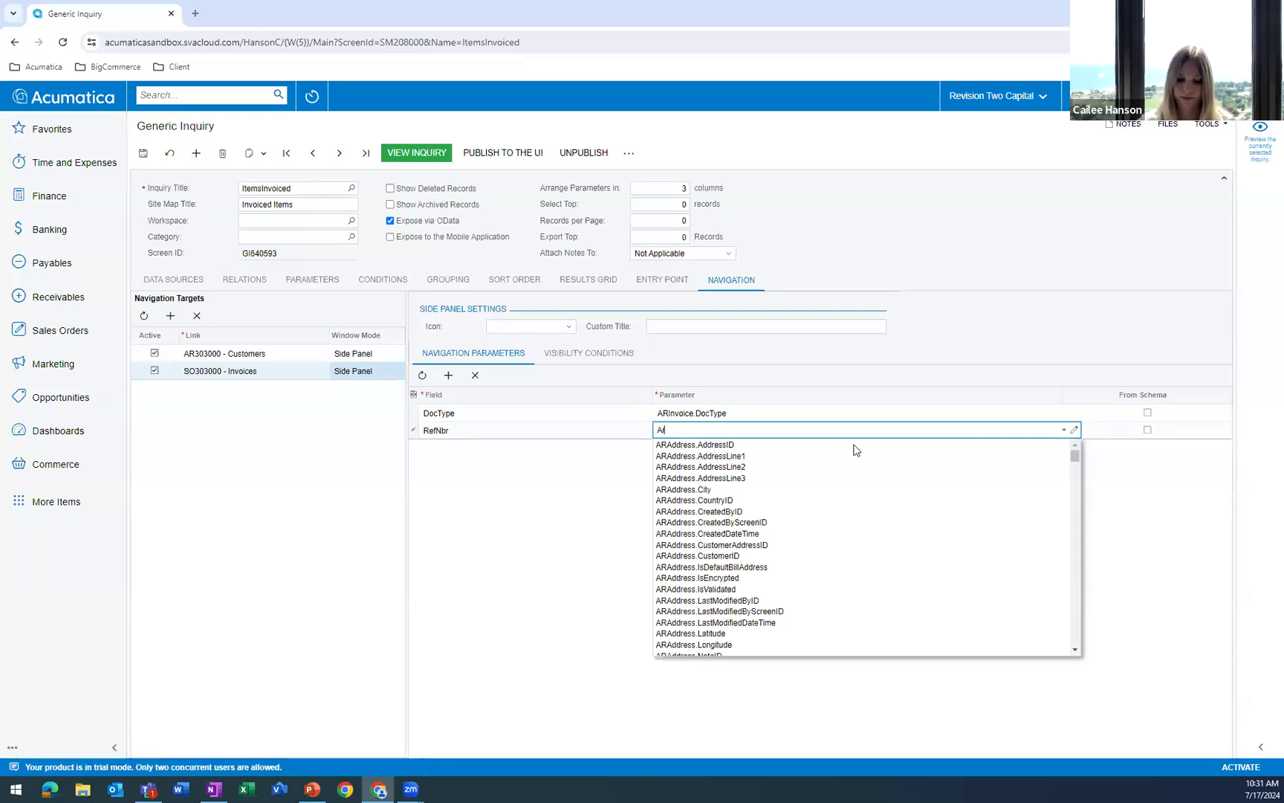
type("Invoice.Ref")
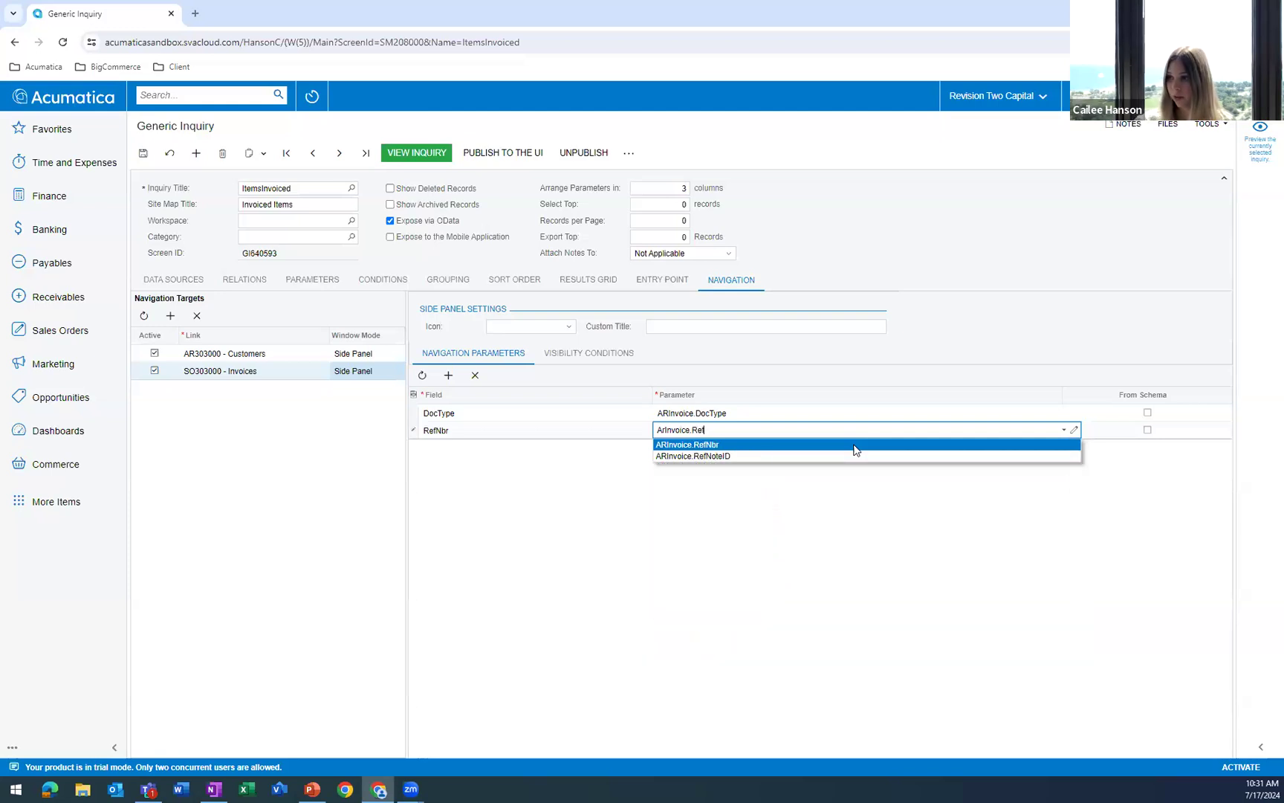
left_click(689, 447)
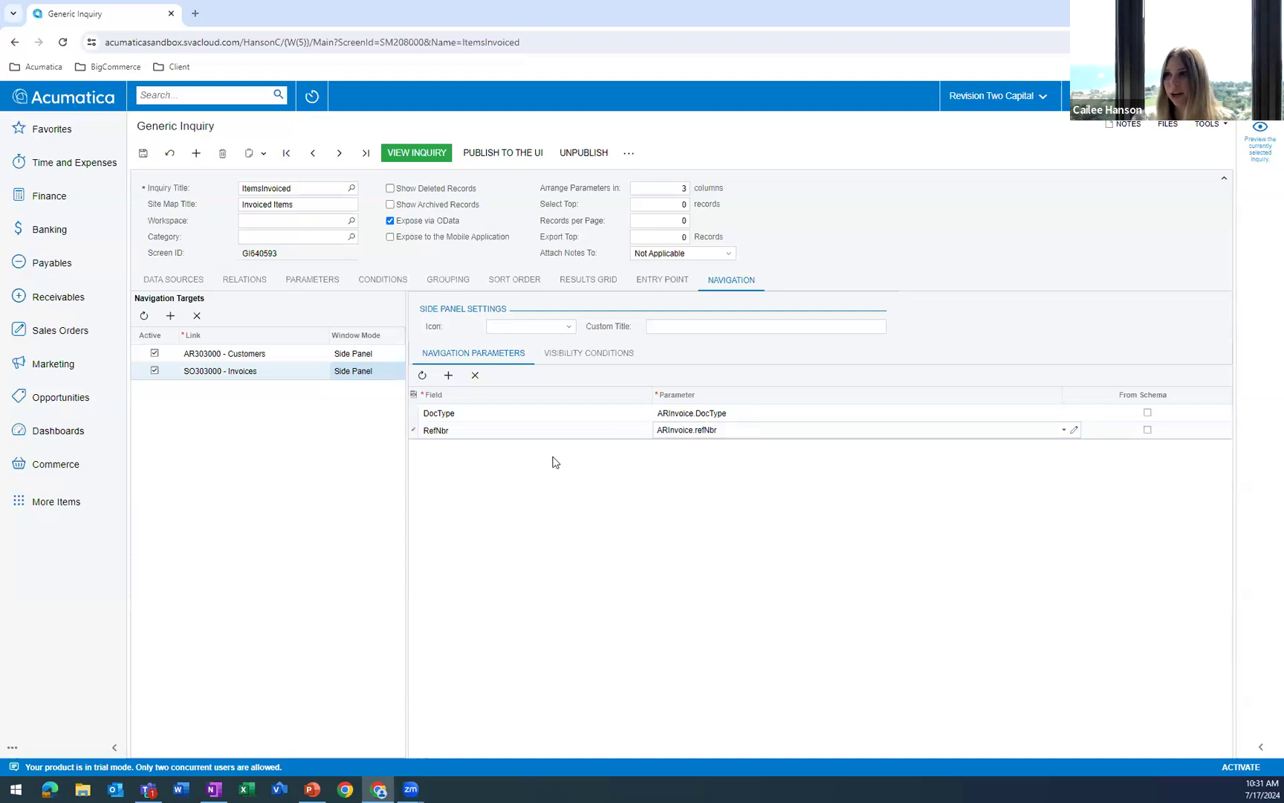
Set the side panel icon of the Invoices navigation target to details.
left_click(538, 330)
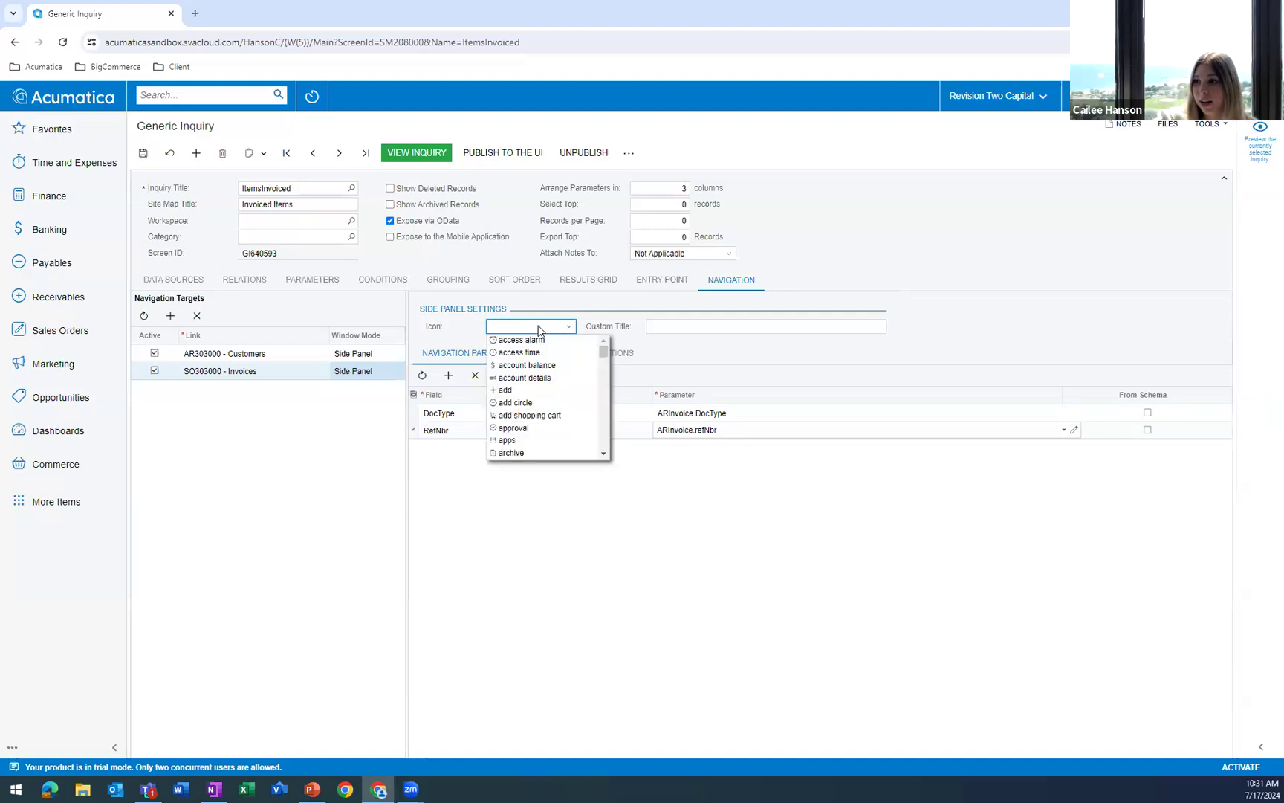
scroll(550, 377, "down", 8)
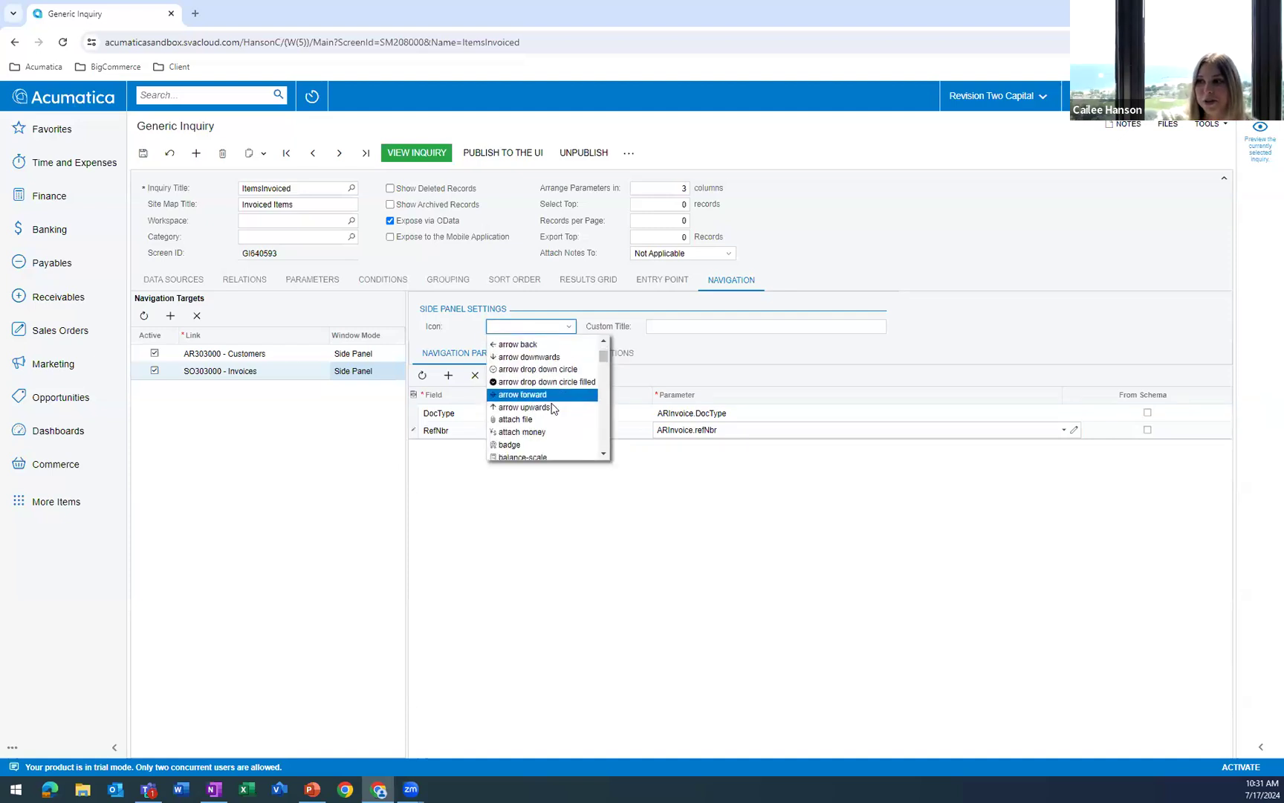
scroll(553, 402, "down", 2)
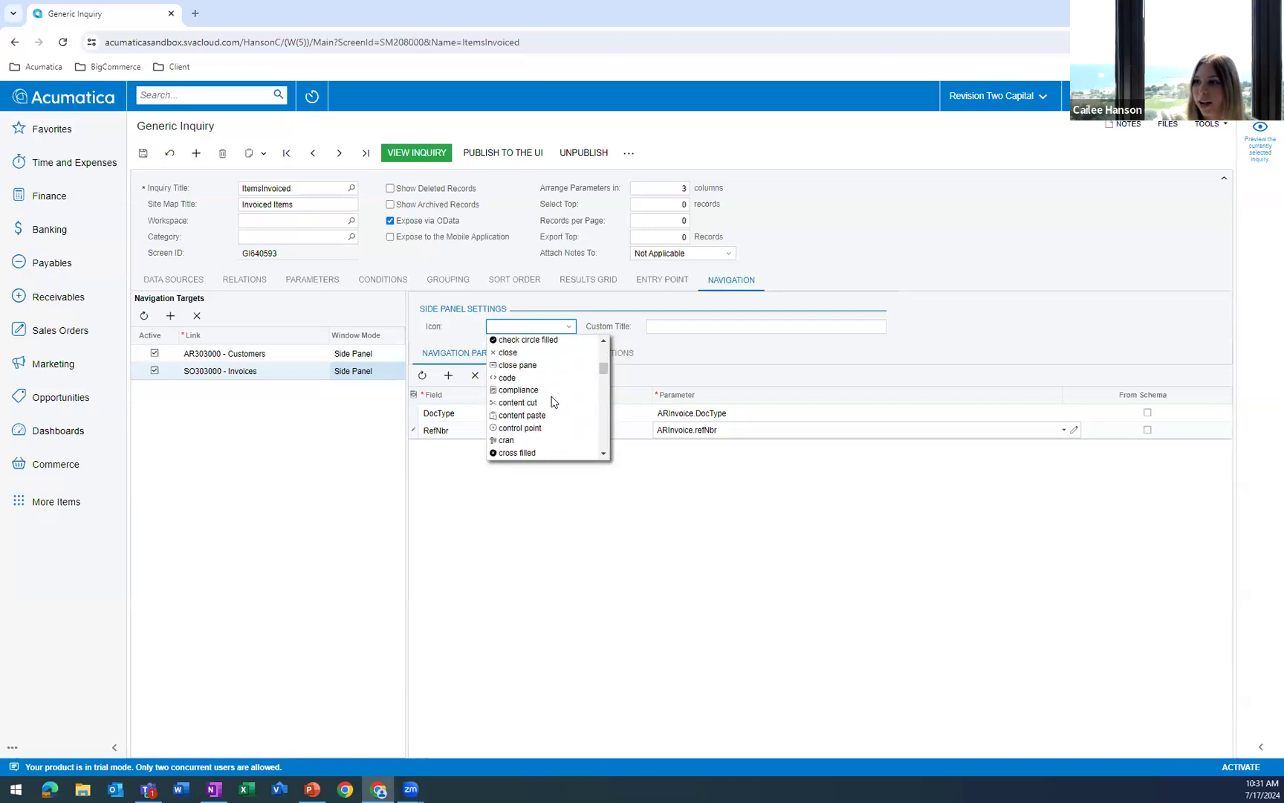
scroll(553, 401, "down", 3)
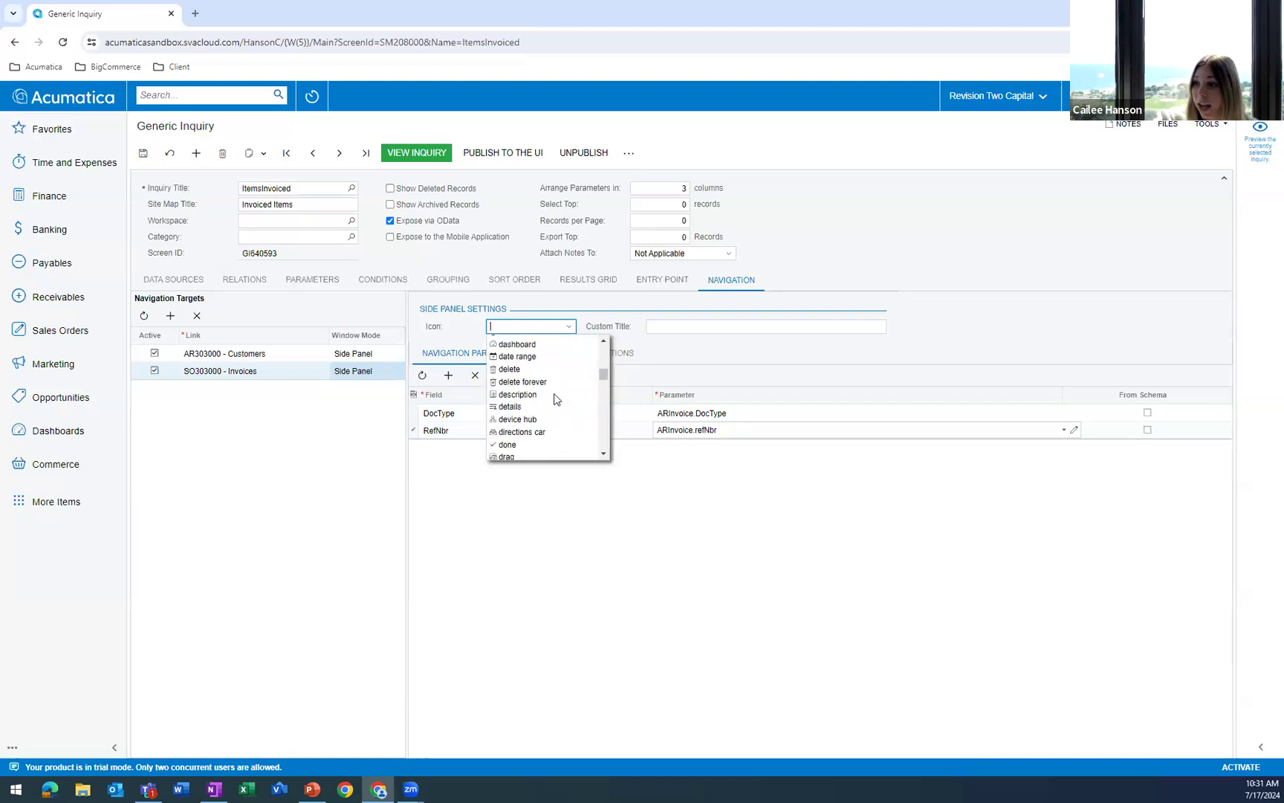
left_click(501, 408)
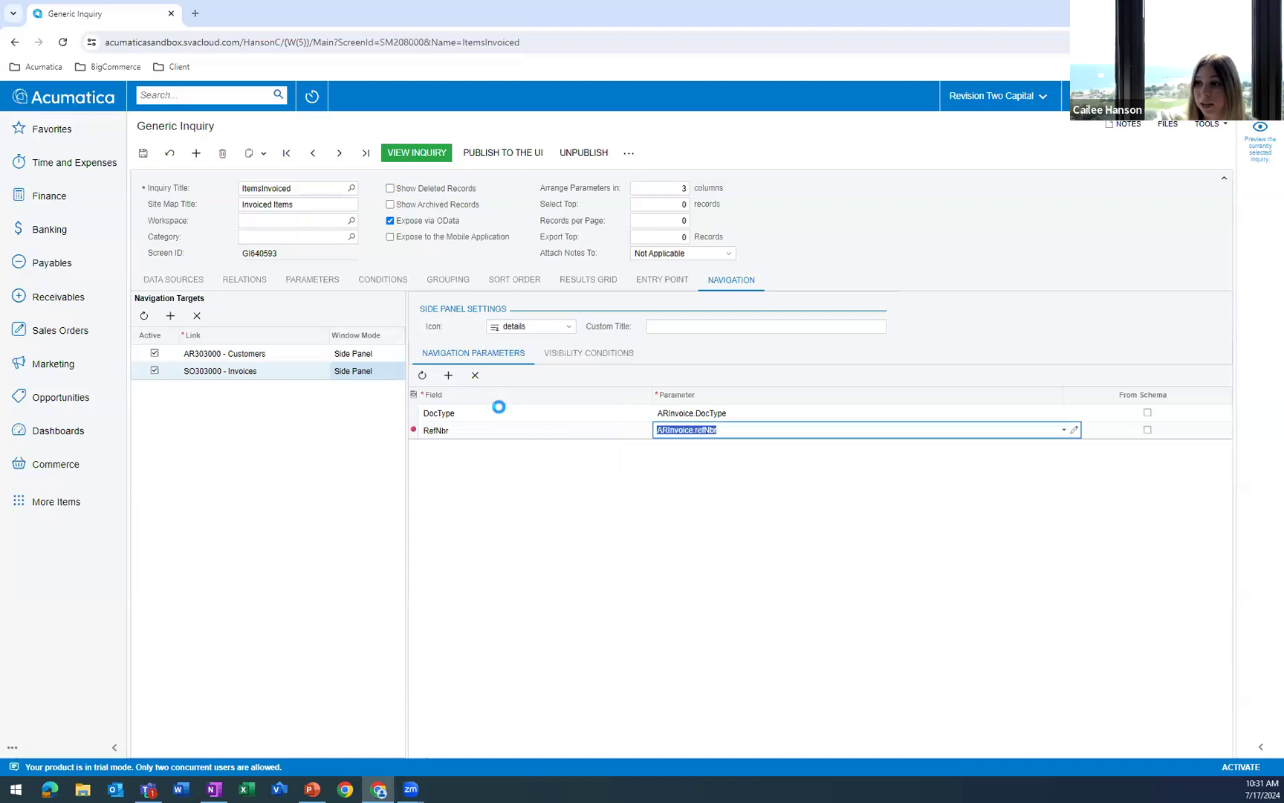
Give the Invoices side panel the custom title Invoice Details.
left_click(678, 324)
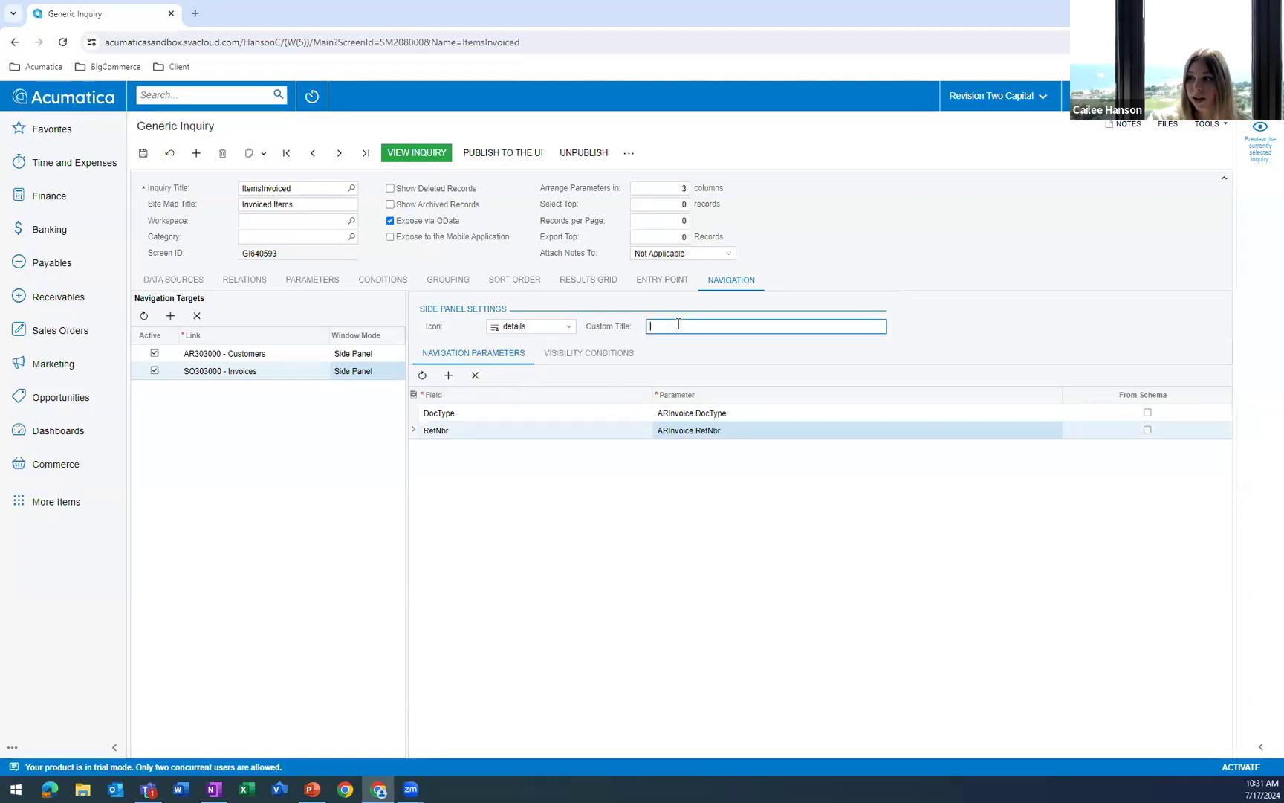
type("Invoice Details")
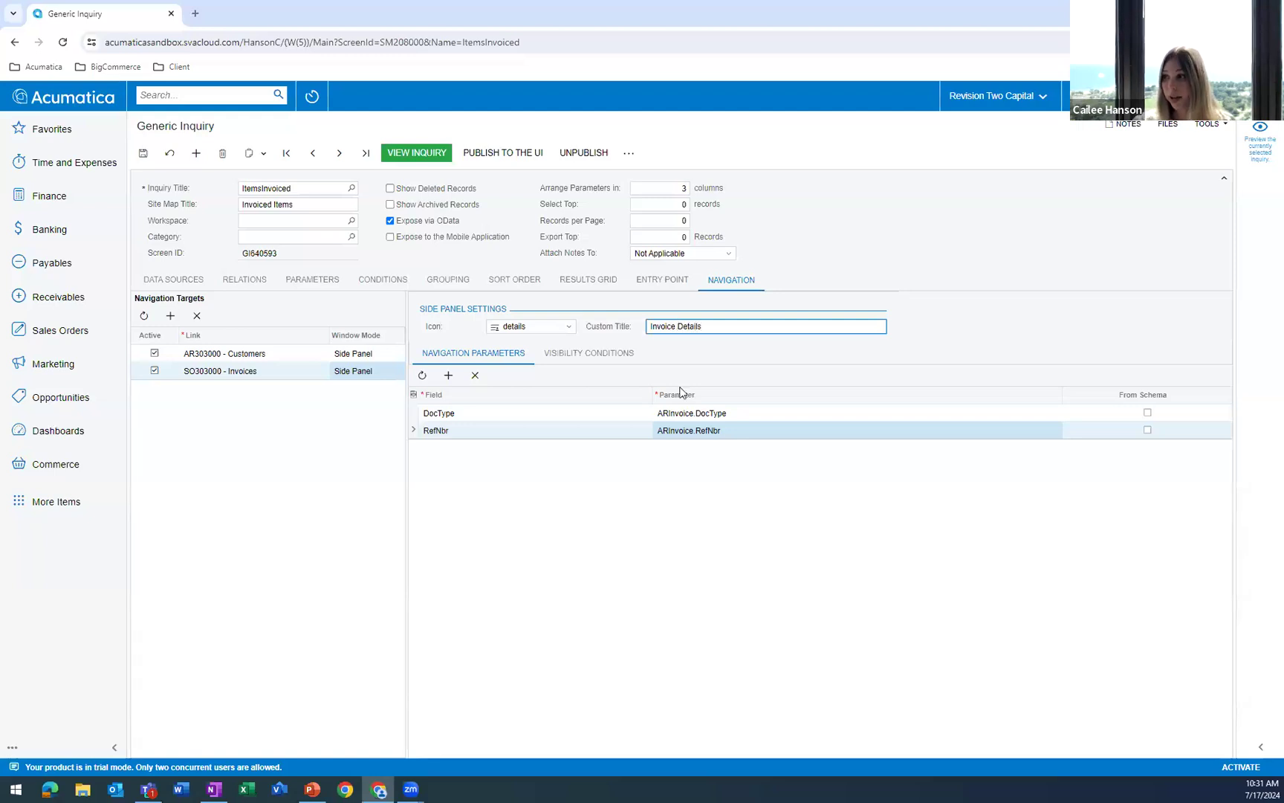
left_click(636, 479)
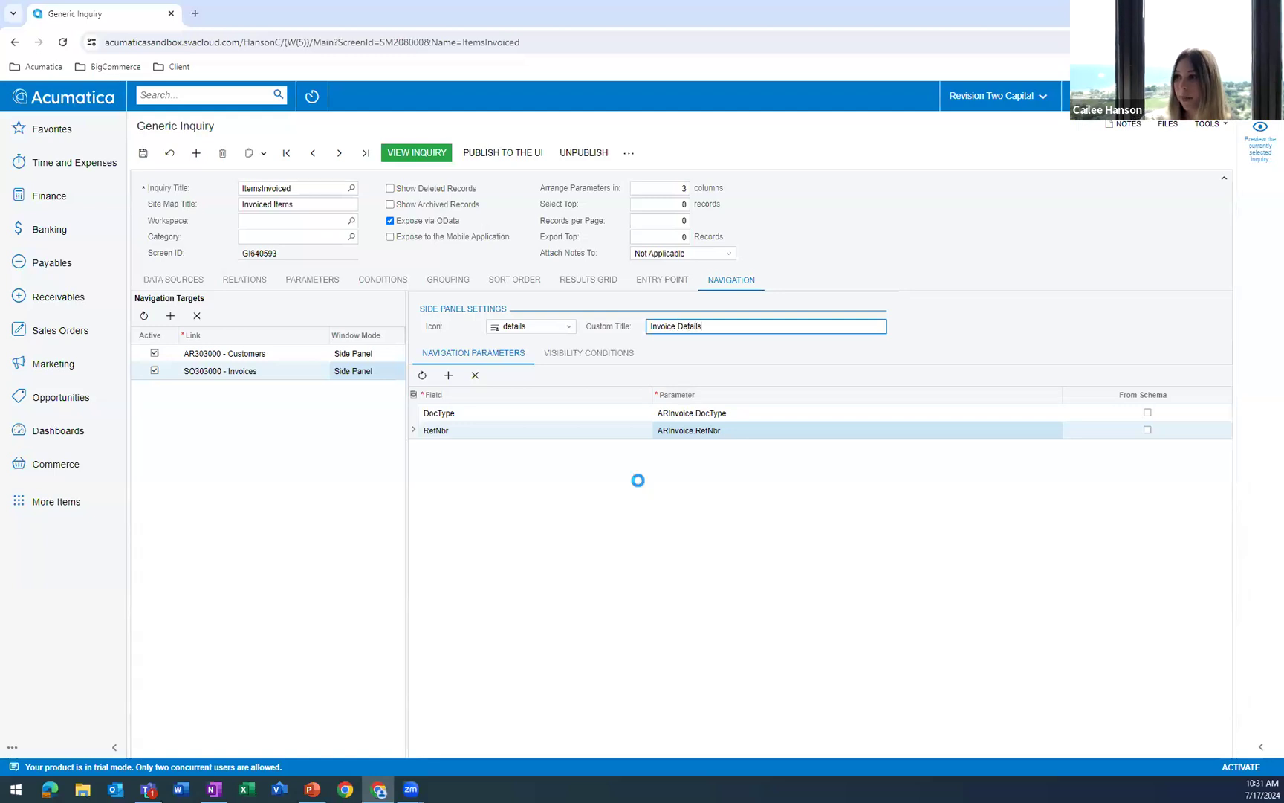
Save the ItemsInvoiced inquiry and view its results.
left_click(143, 152)
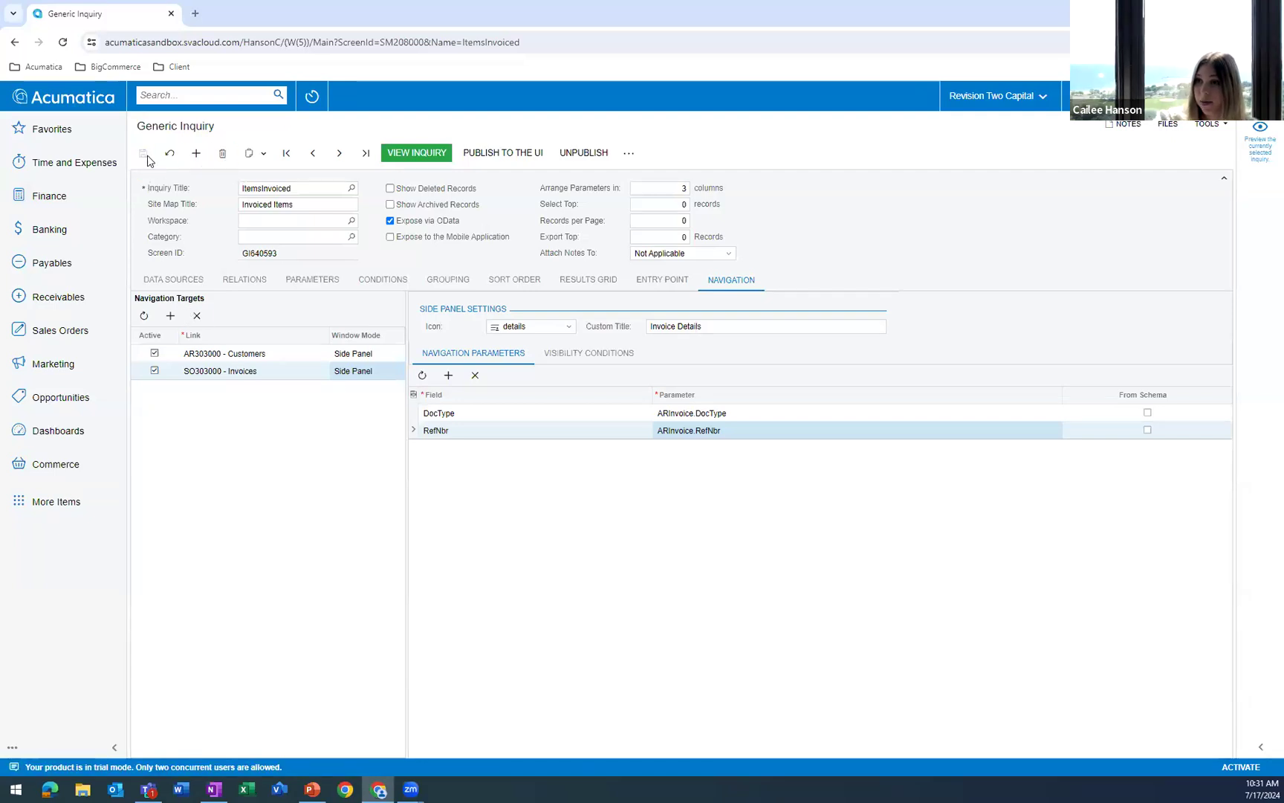
left_click(415, 153)
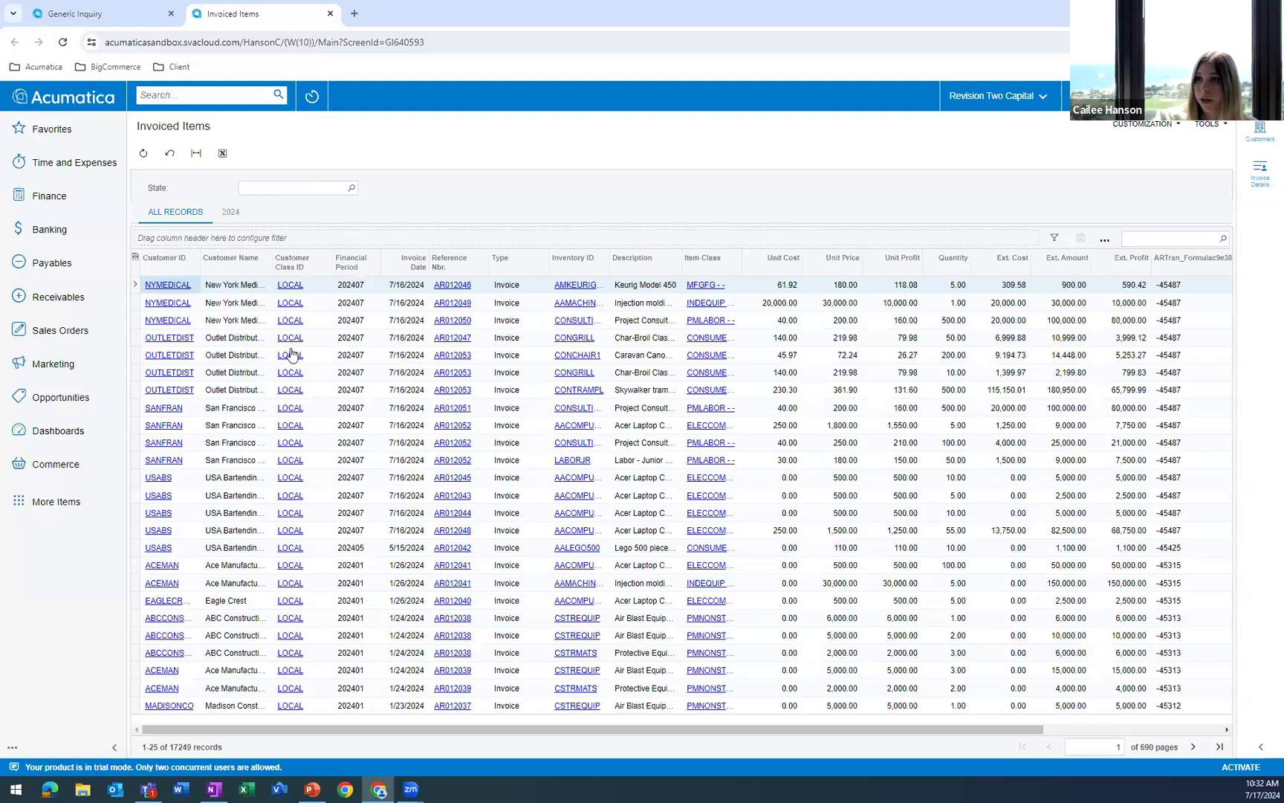
From the Customer View dashboard, drill down into the 2024 Profitability by State chart and open the Invoice Details side panel for the first record.
left_click(89, 93)
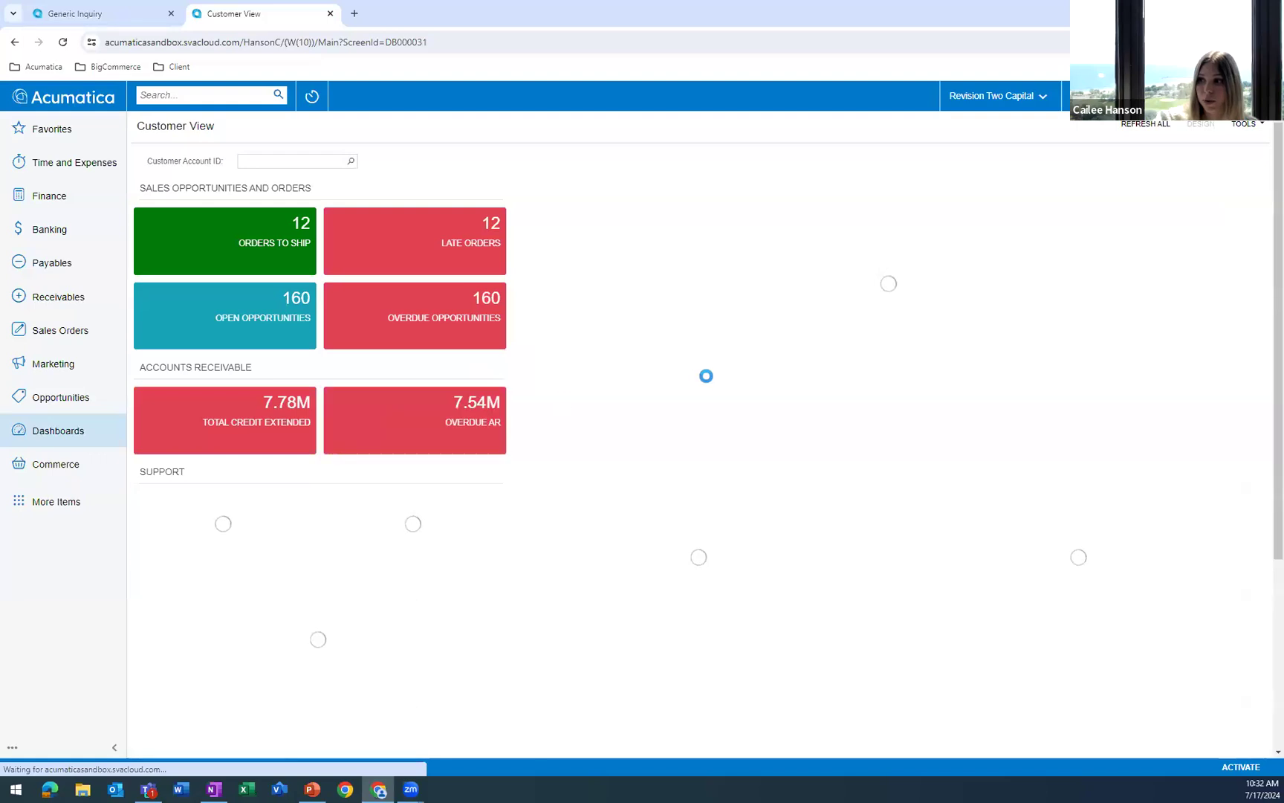
scroll(742, 441, "down", 3)
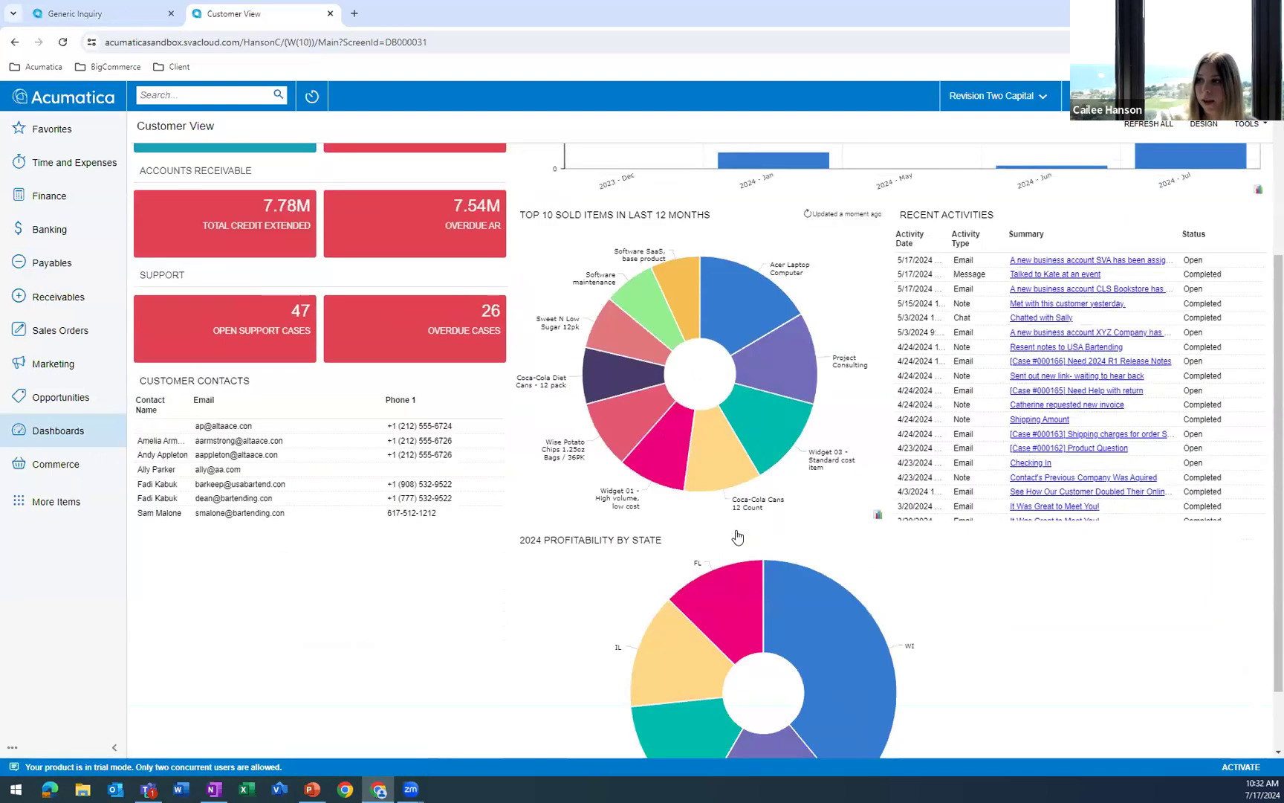
left_click(608, 472)
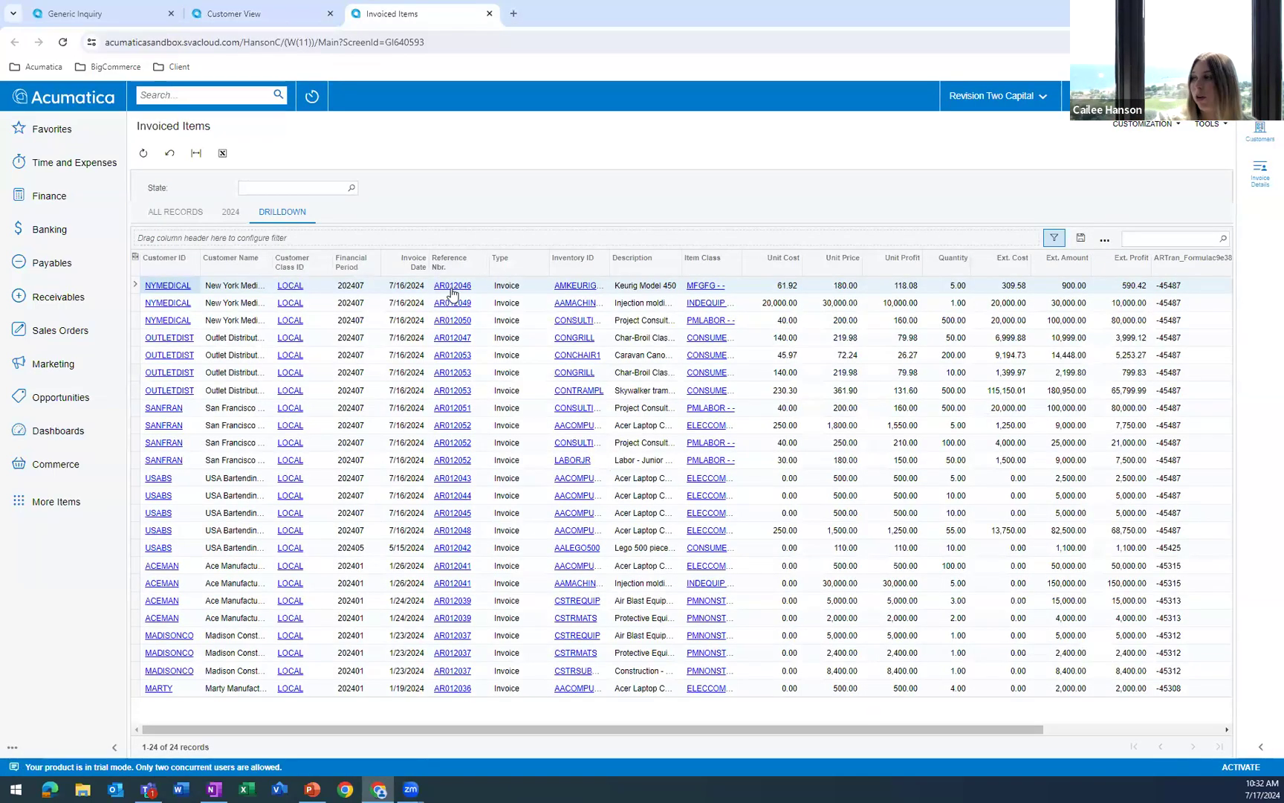
left_click(1259, 184)
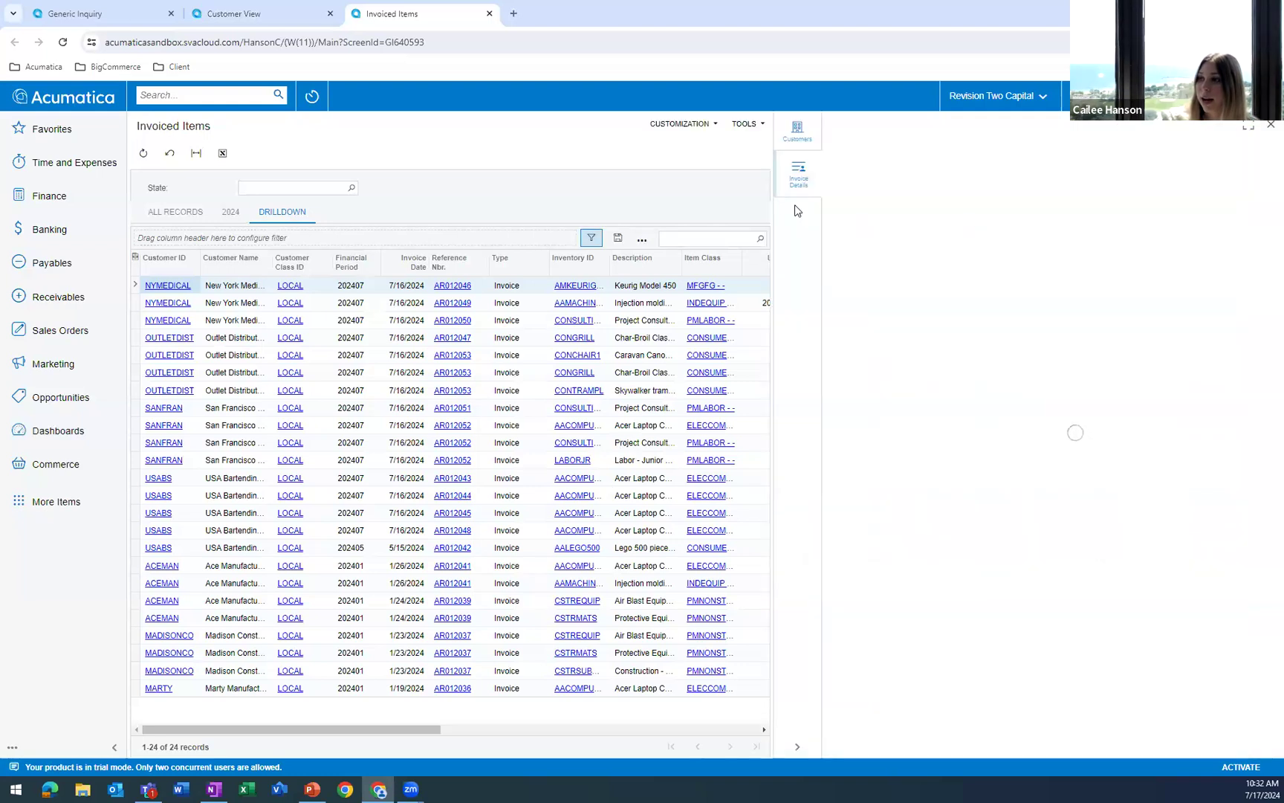
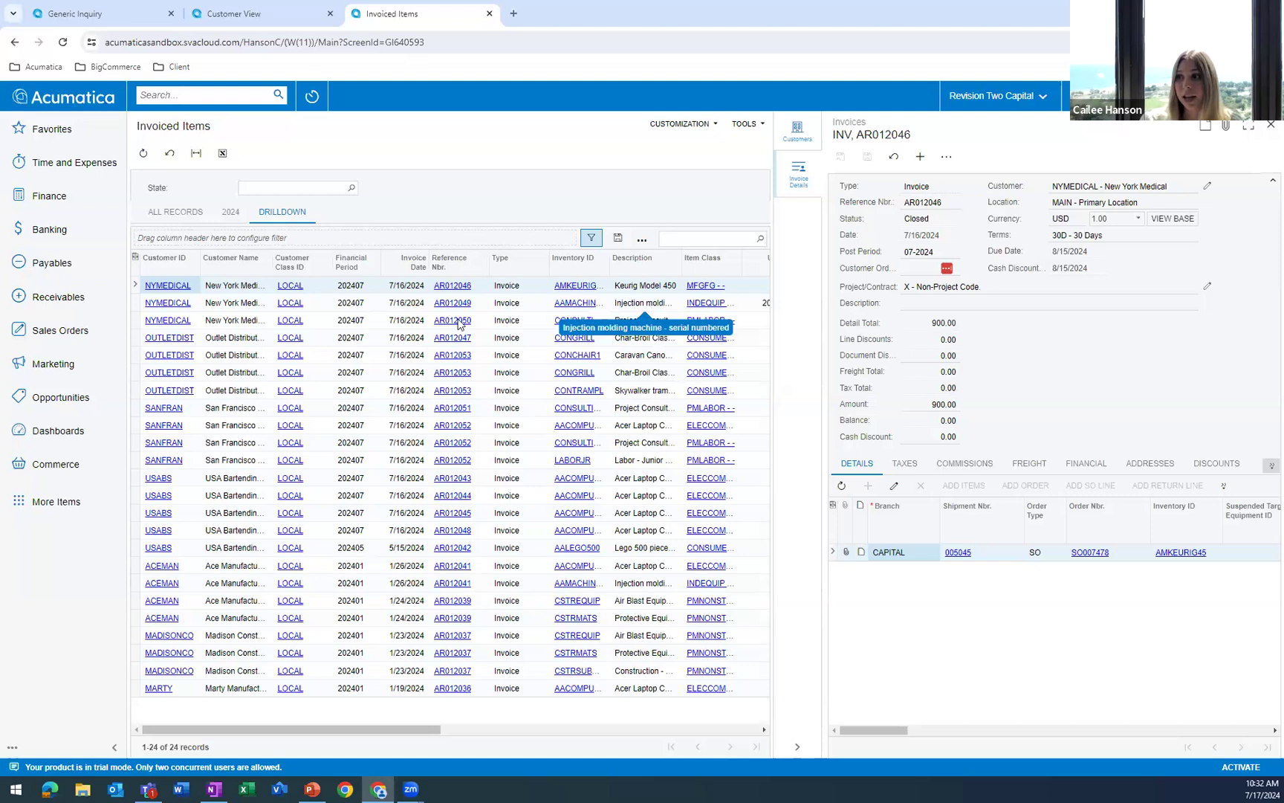
Review the Invoice Details side panel for several New York Medical and Outlet Distributors records and close the Invoiced Items and Customer View browser tabs.
left_click(499, 304)
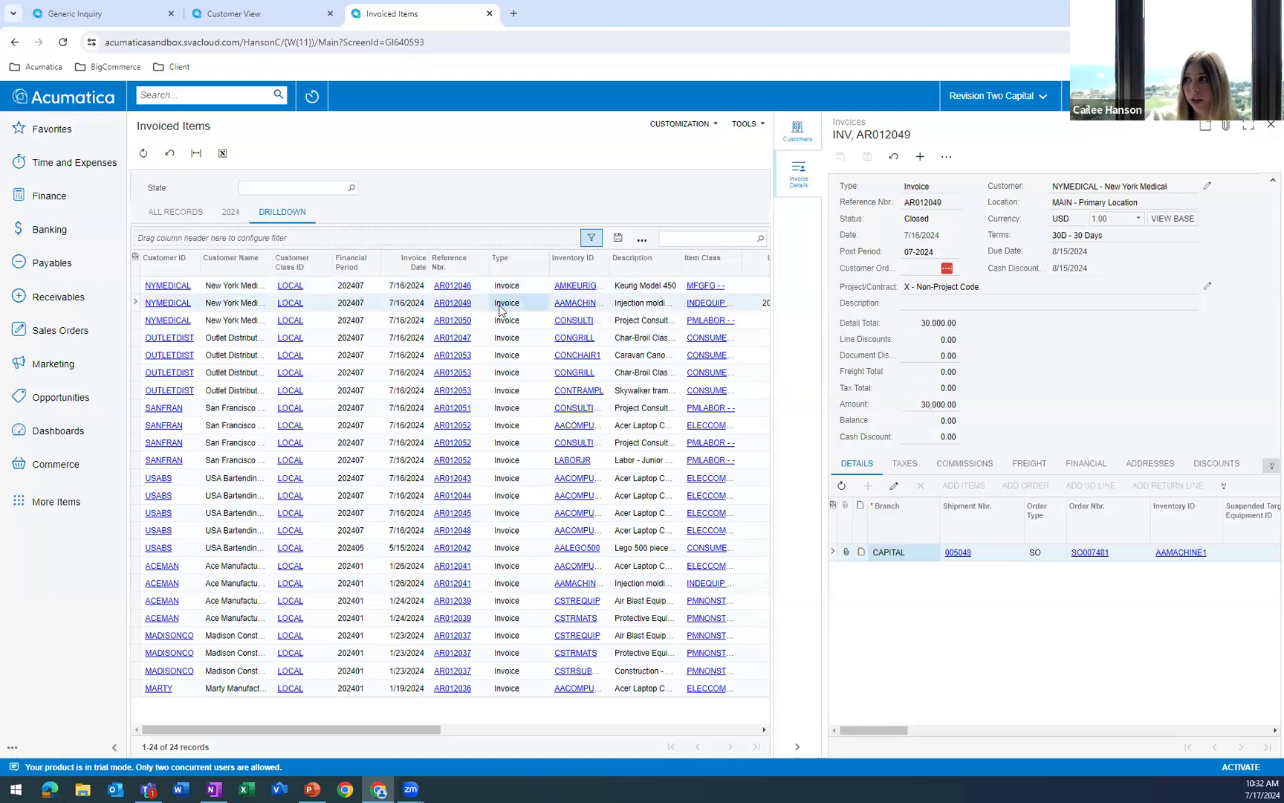
left_click(498, 288)
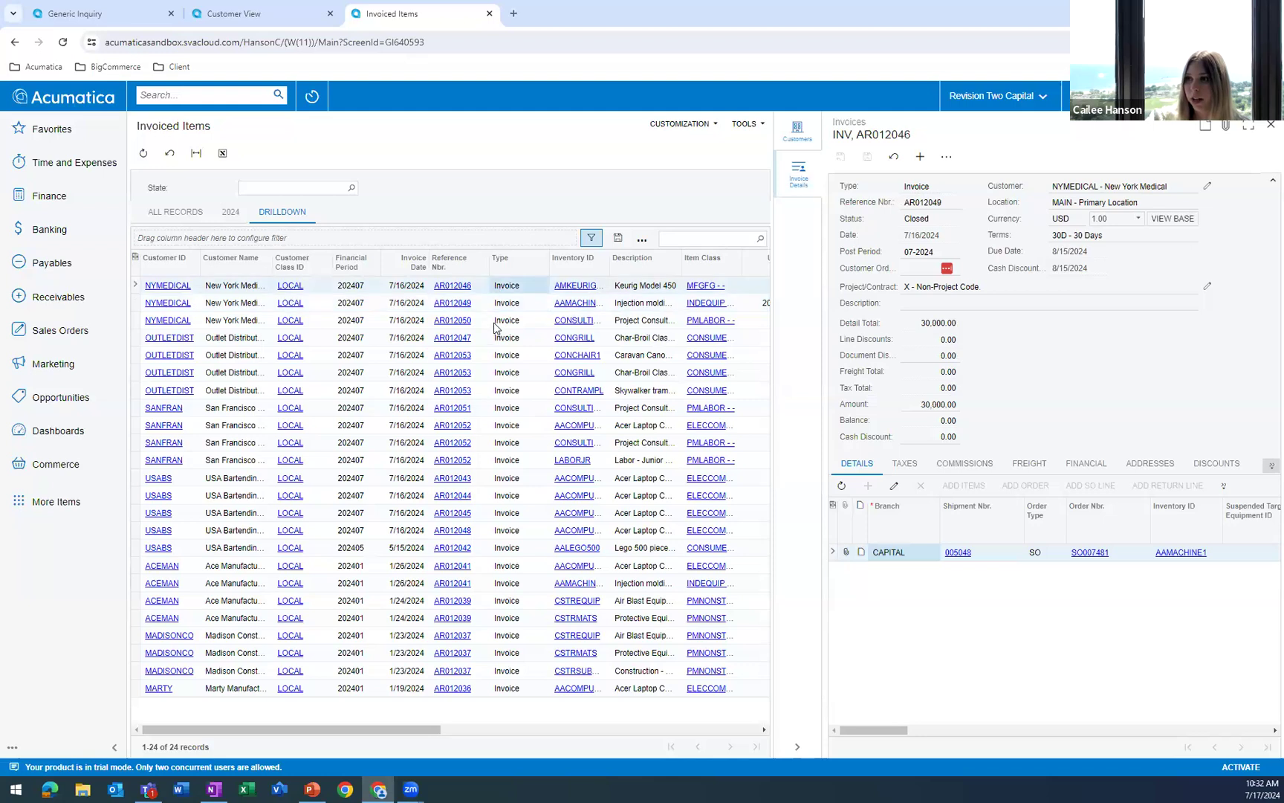
left_click(493, 321)
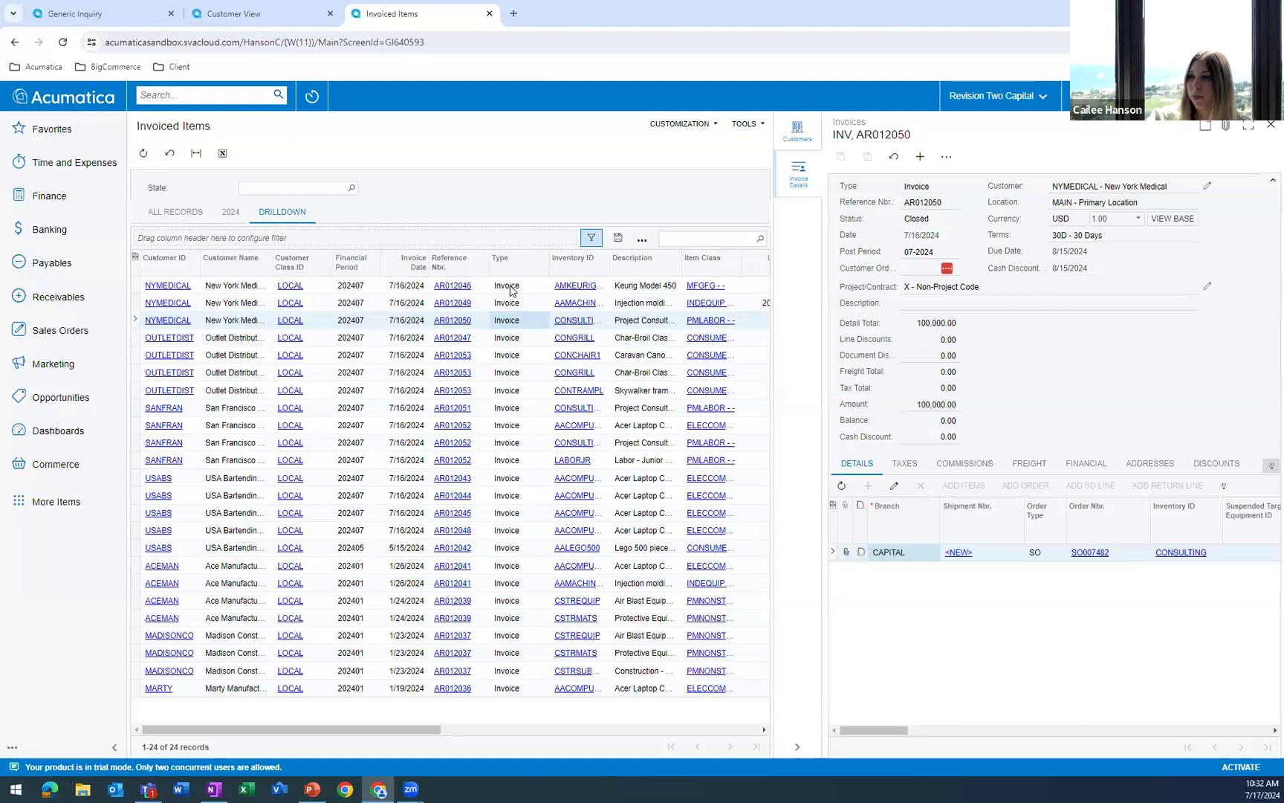
left_click(508, 372)
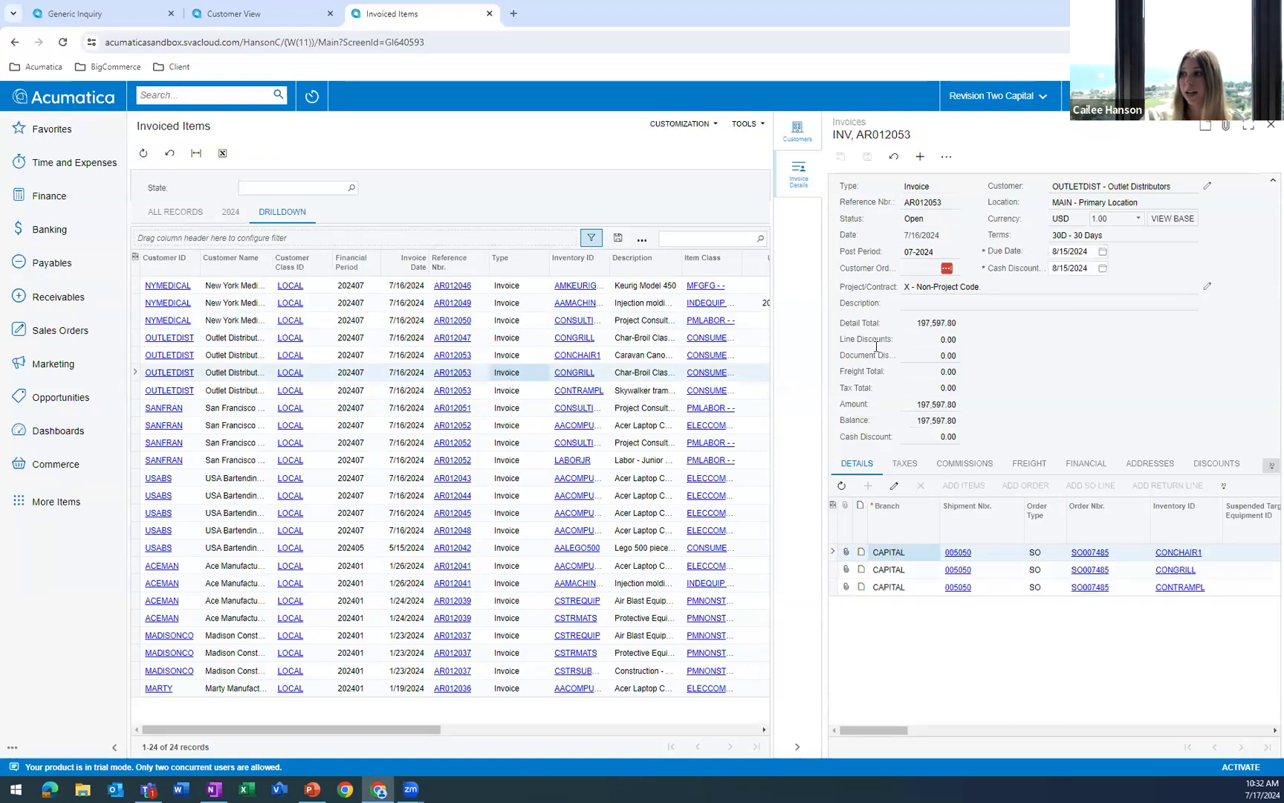
left_click(536, 356)
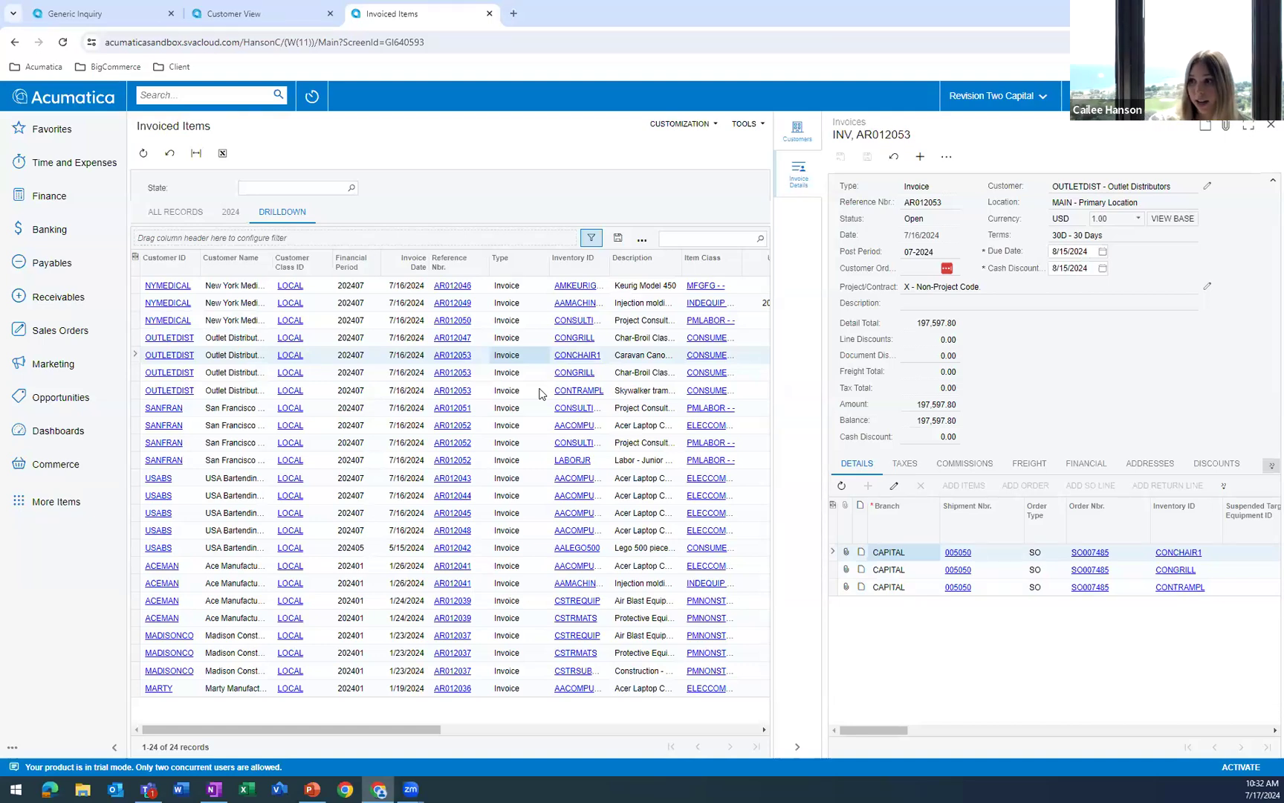
left_click(536, 396)
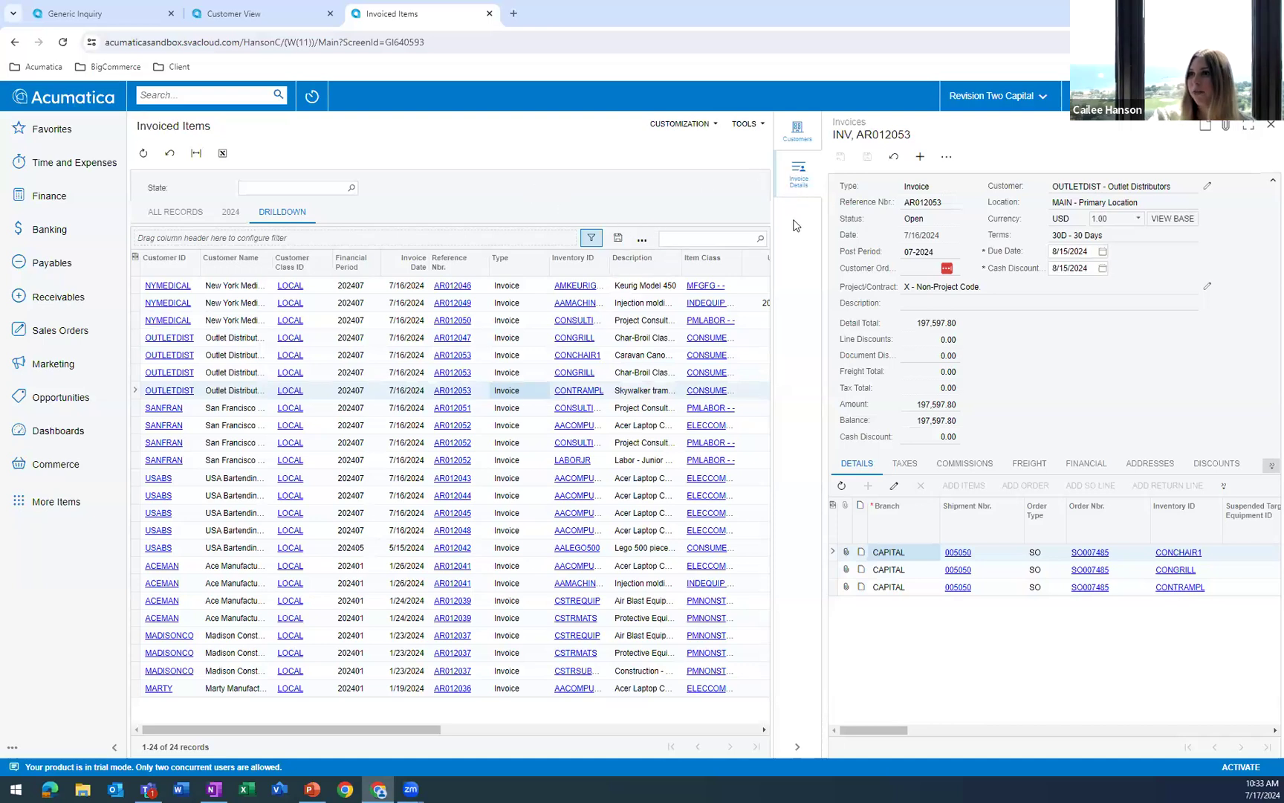
left_click(489, 14)
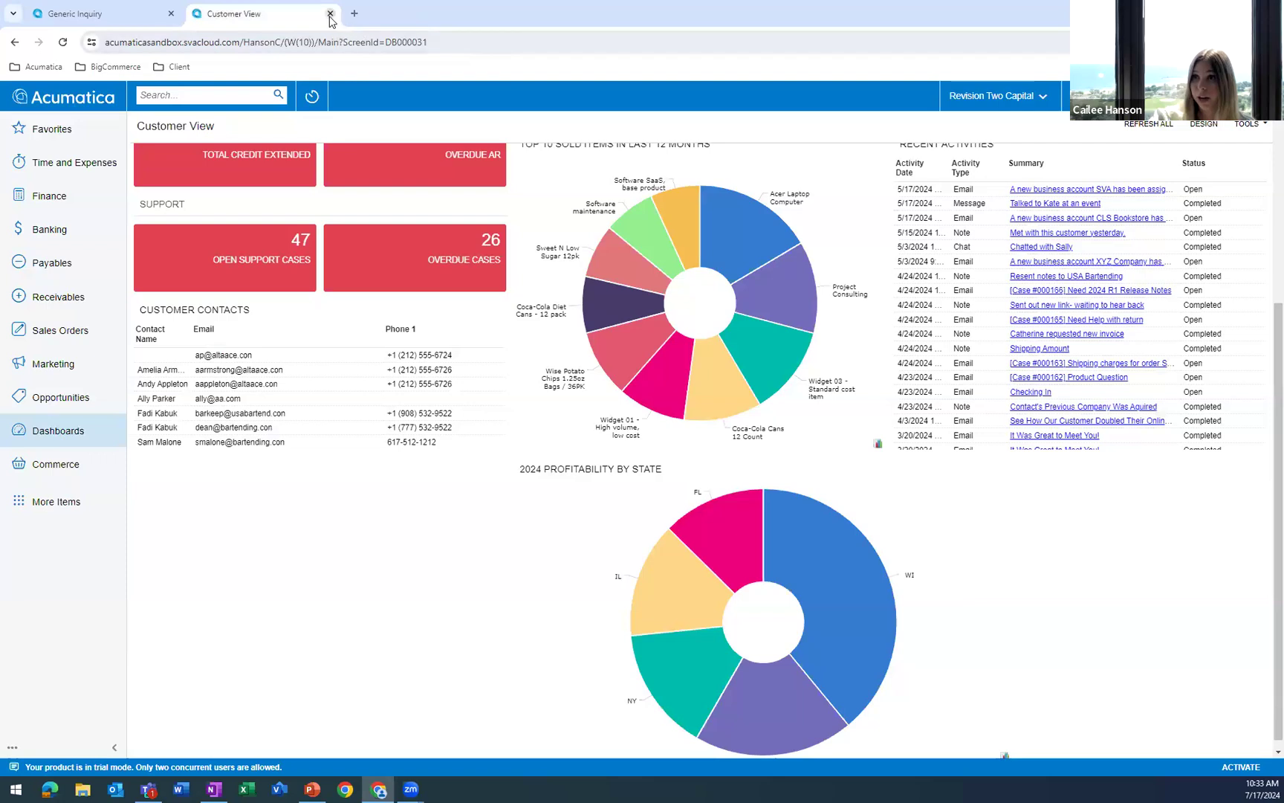
left_click(331, 14)
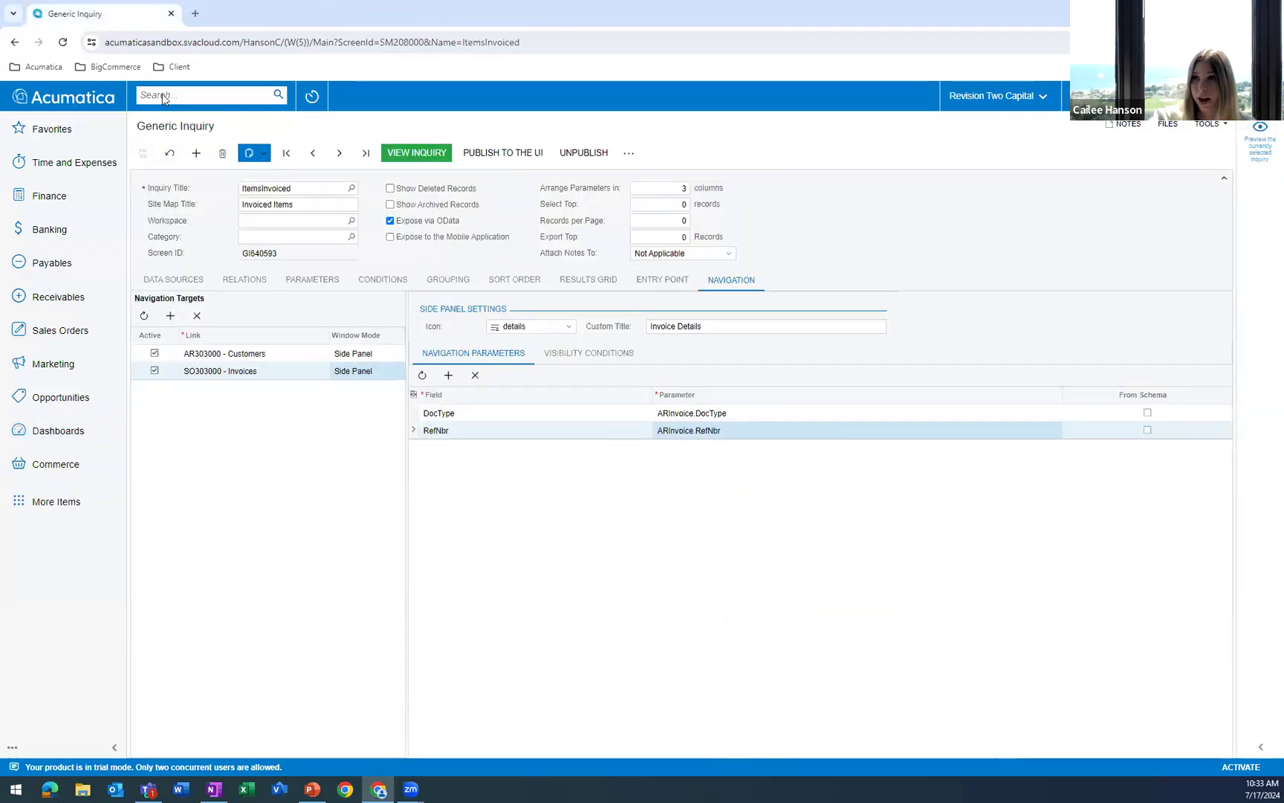
Add SO643000 - Invoice/Memo as a navigation target of the ItemsInvoiced inquiry with the Side Panel window mode.
left_click(169, 315)
left_click(249, 390)
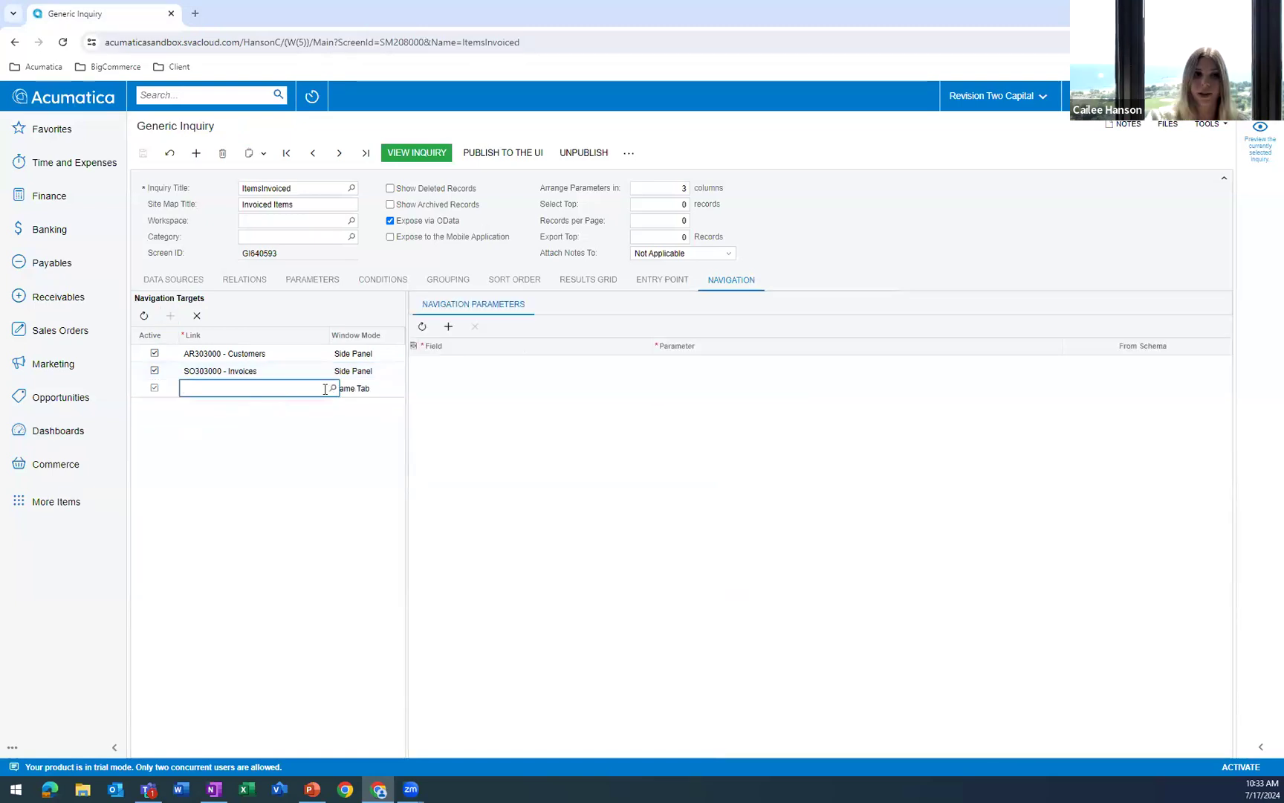
type("In")
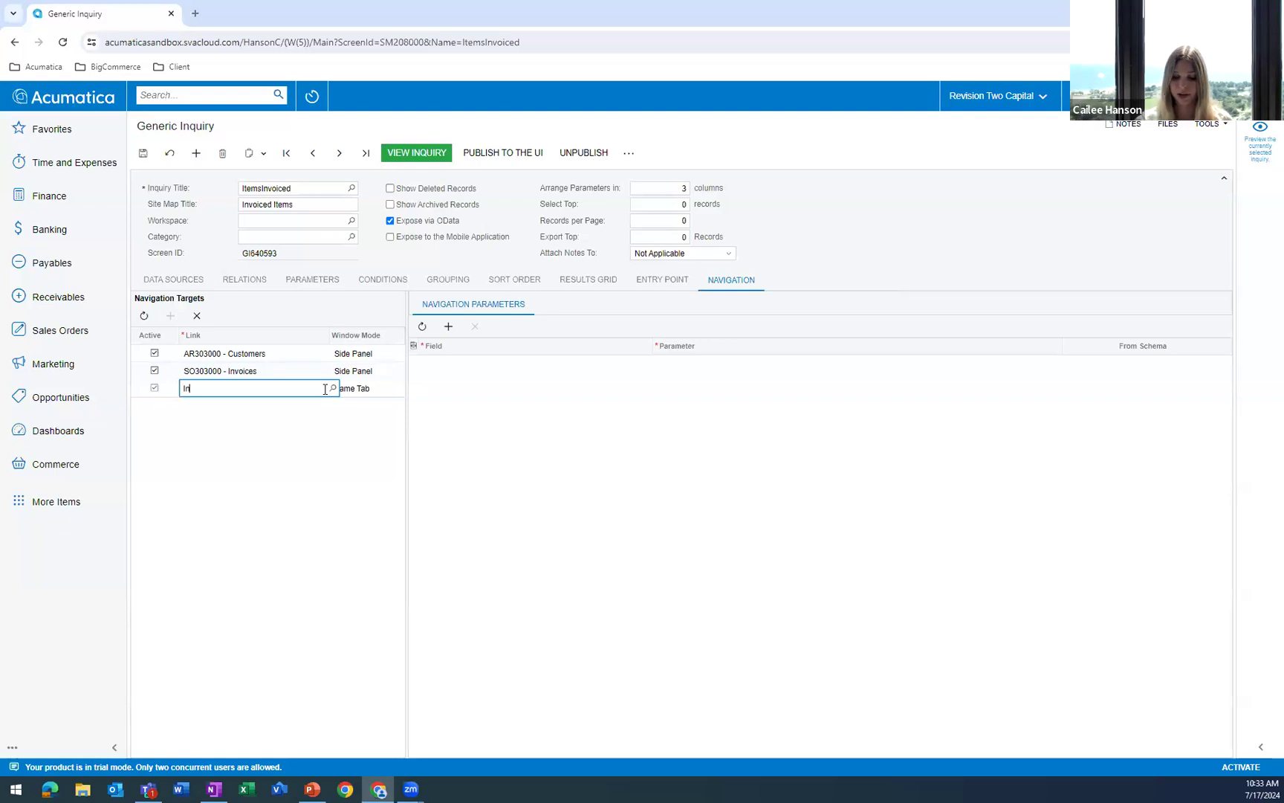
type("voice")
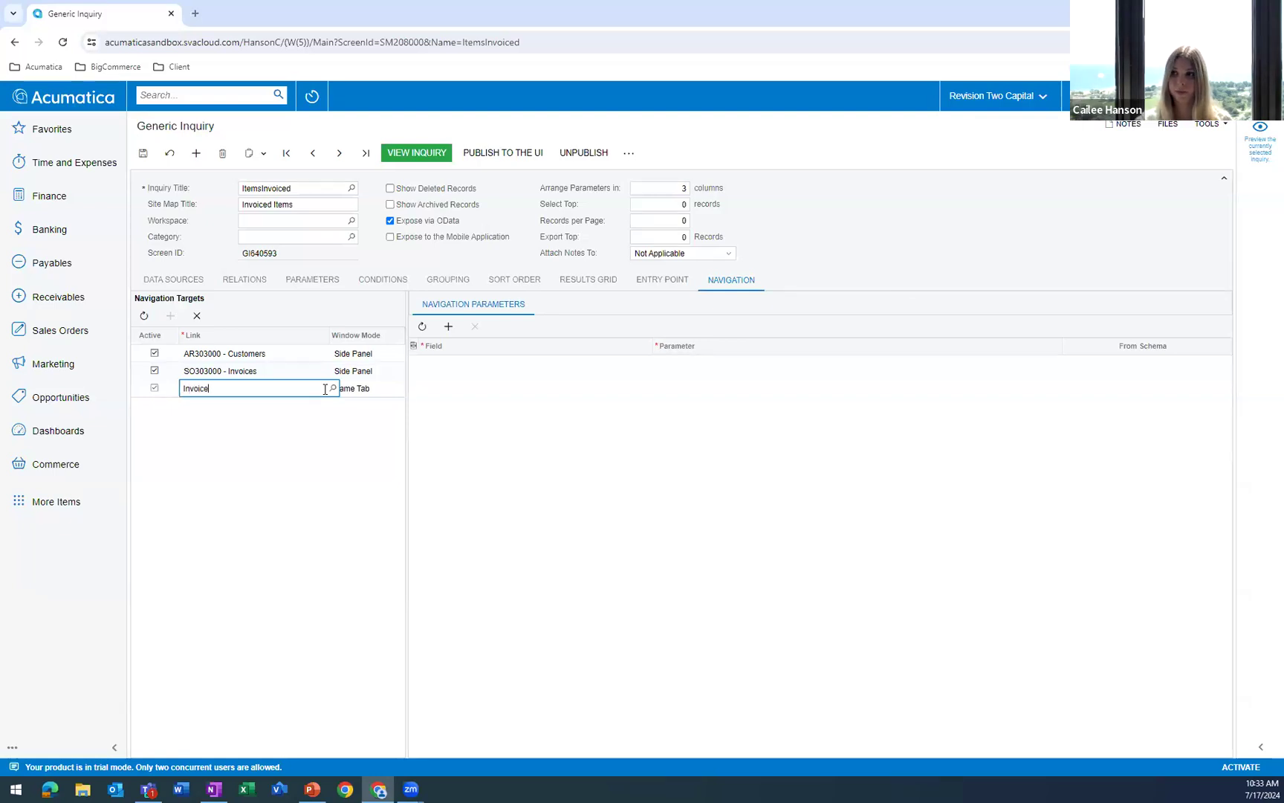
left_click(333, 389)
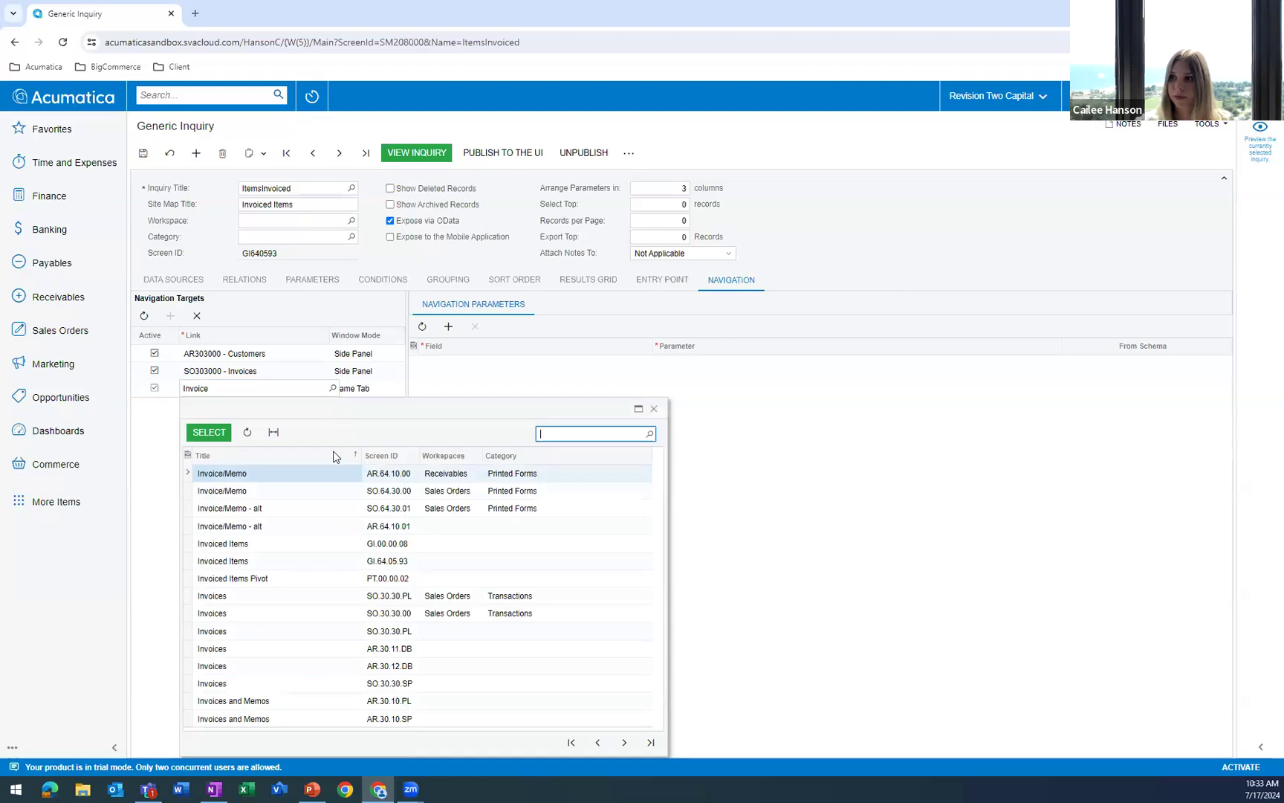
double_click(304, 496)
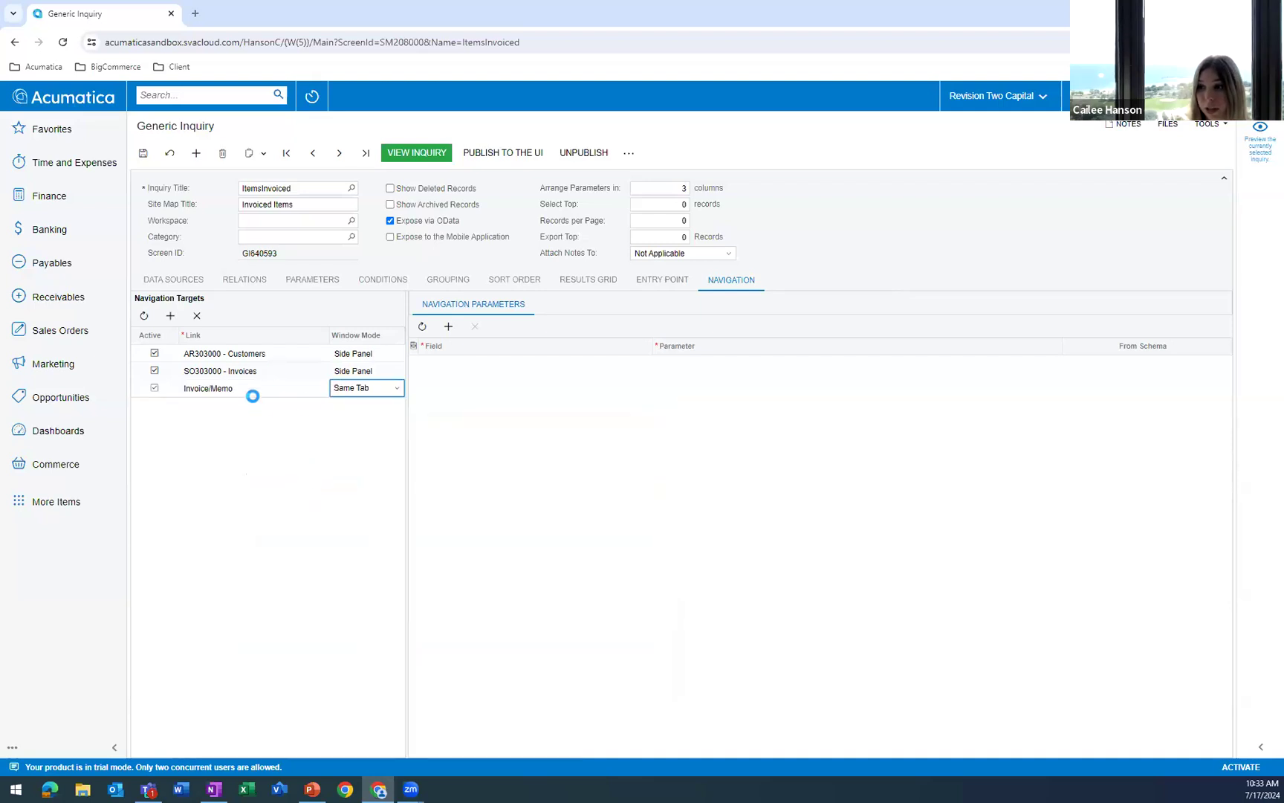
left_click(387, 392)
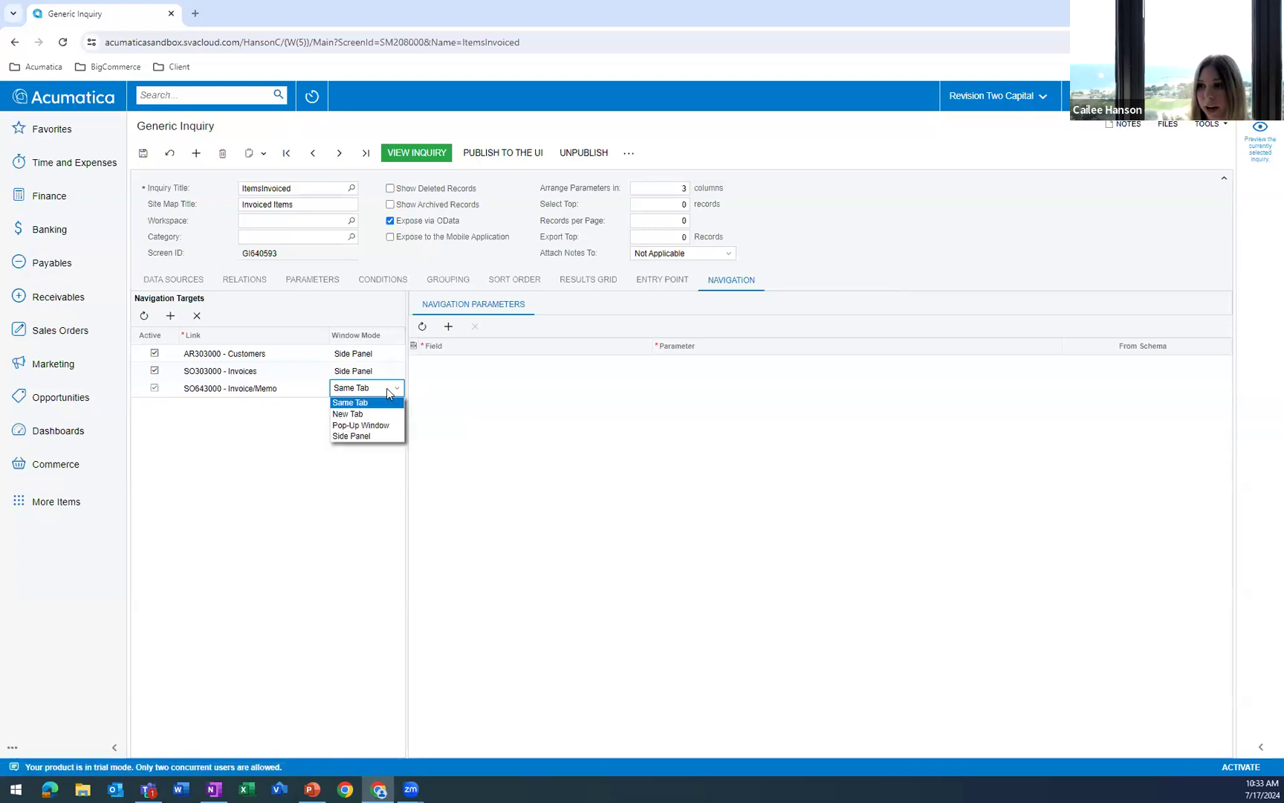
left_click(382, 436)
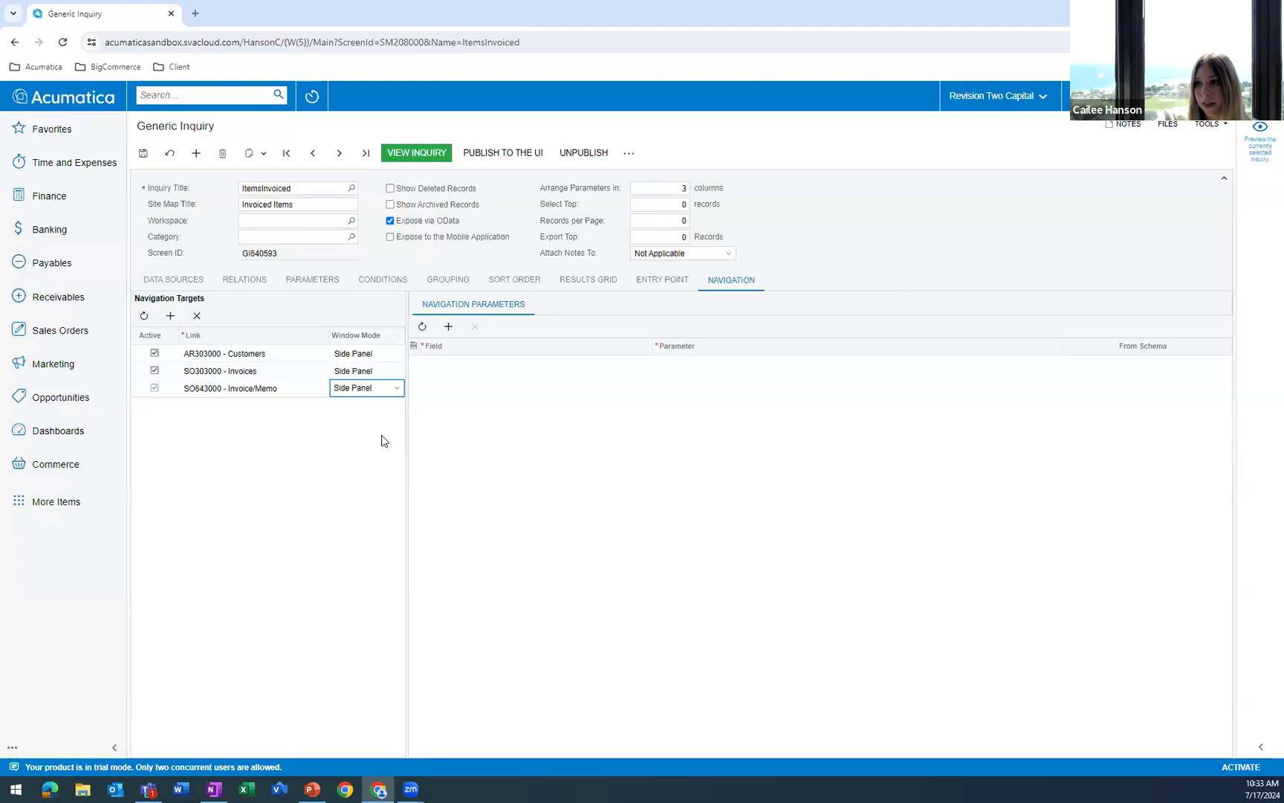
Add a DocType navigation parameter to the Invoice/Memo target and map it to ARInvoice.DocType.
left_click(448, 332)
left_click(515, 367)
left_click(499, 378)
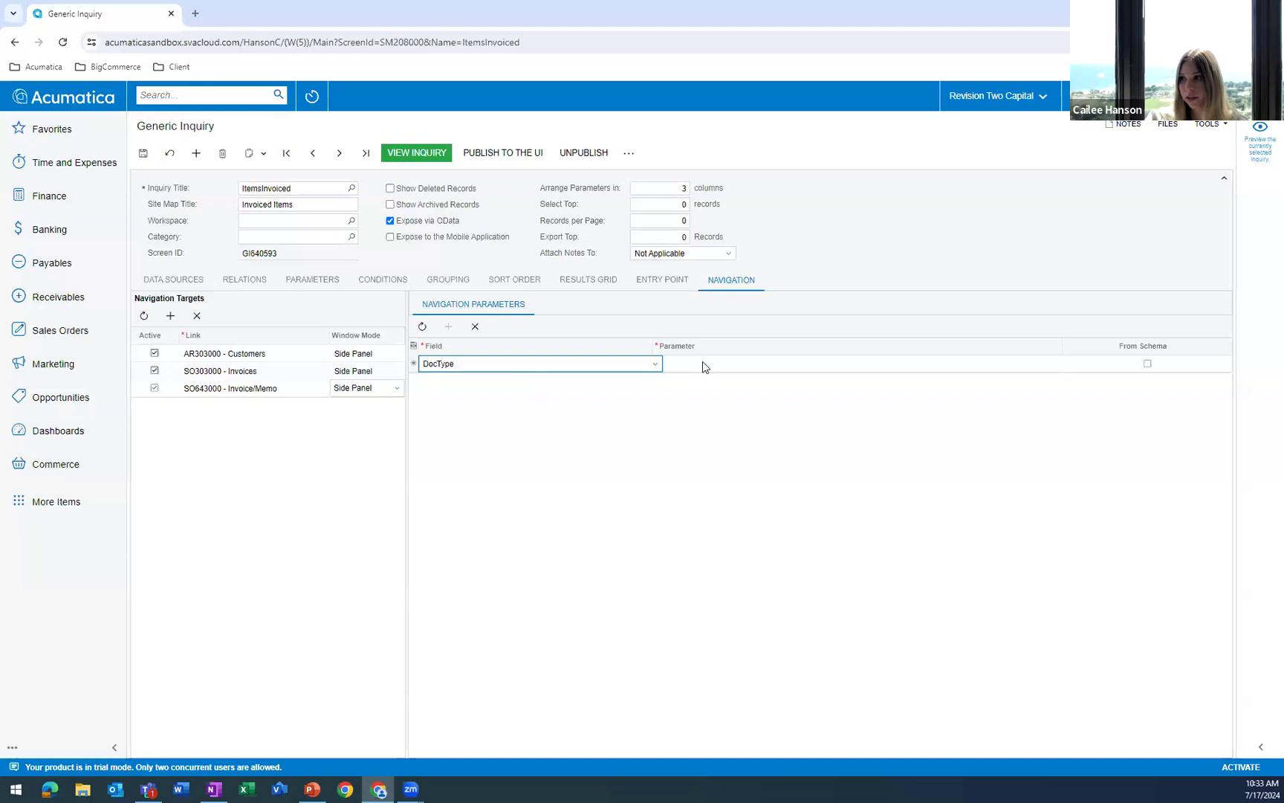
left_click(742, 362)
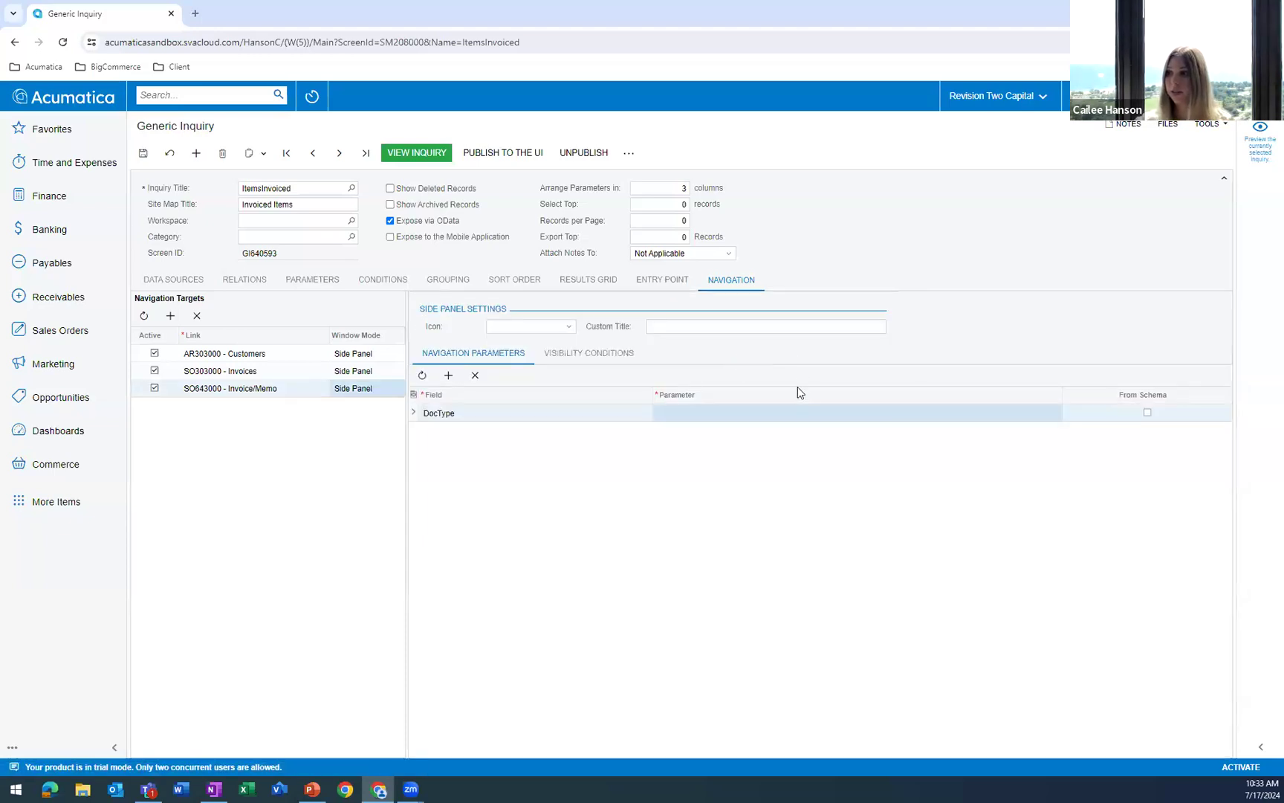
left_click(804, 413)
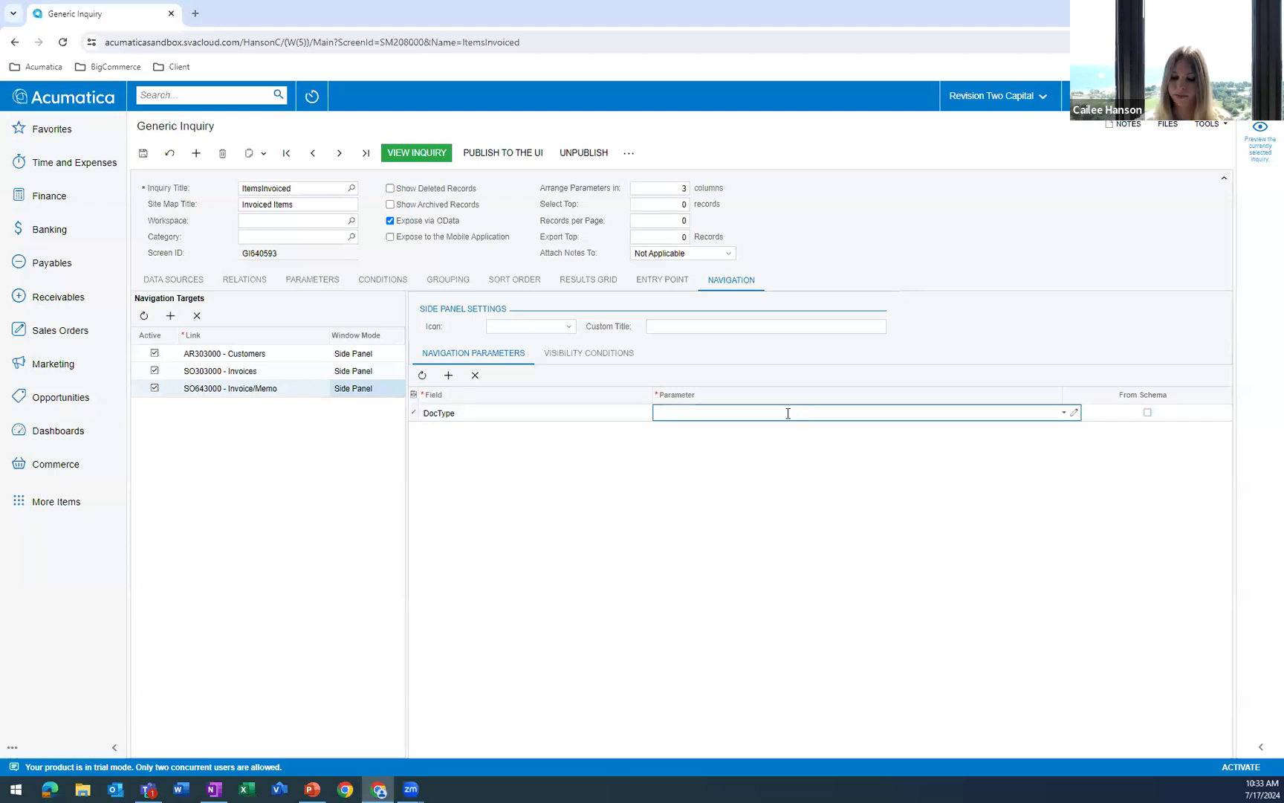
type("arinvoice.doc")
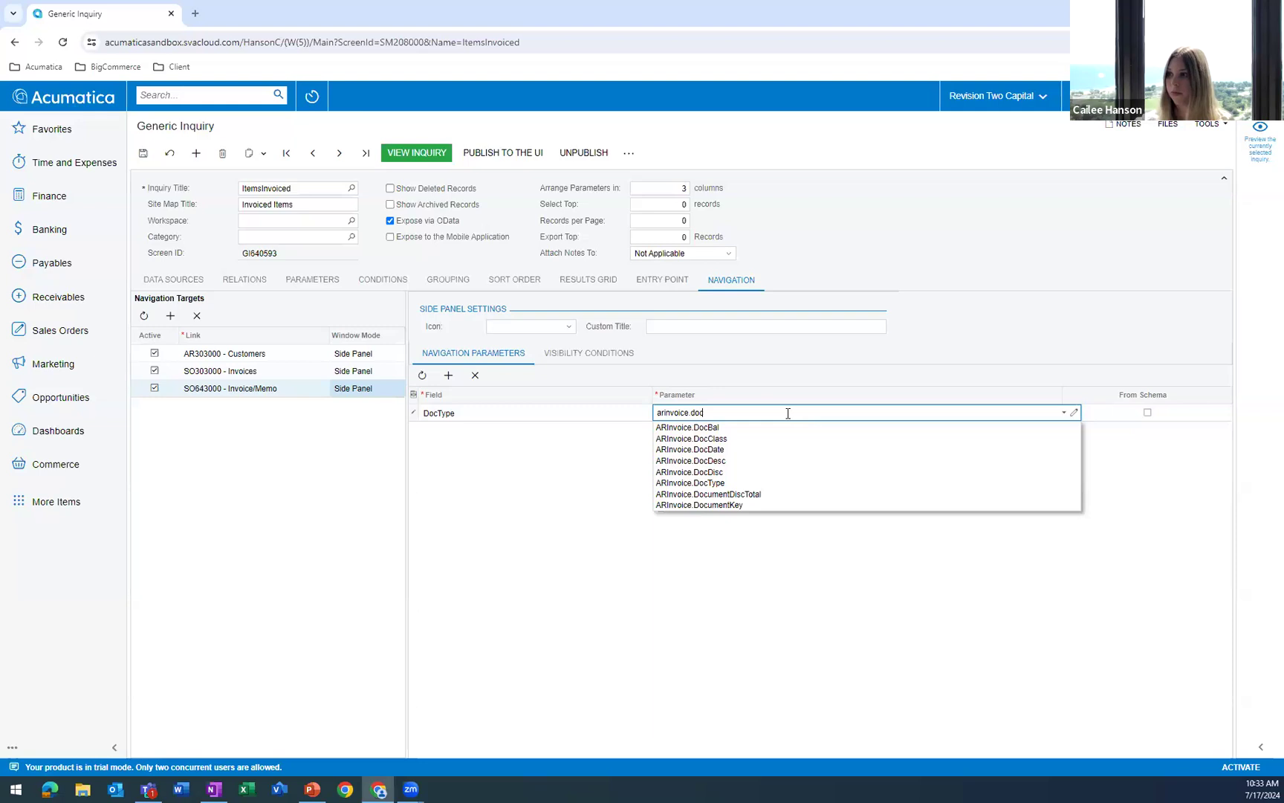
left_click(741, 483)
Add a RefNbr navigation parameter to the Invoice/Memo target and map it to ARInvoice.RefNbr.
left_click(448, 378)
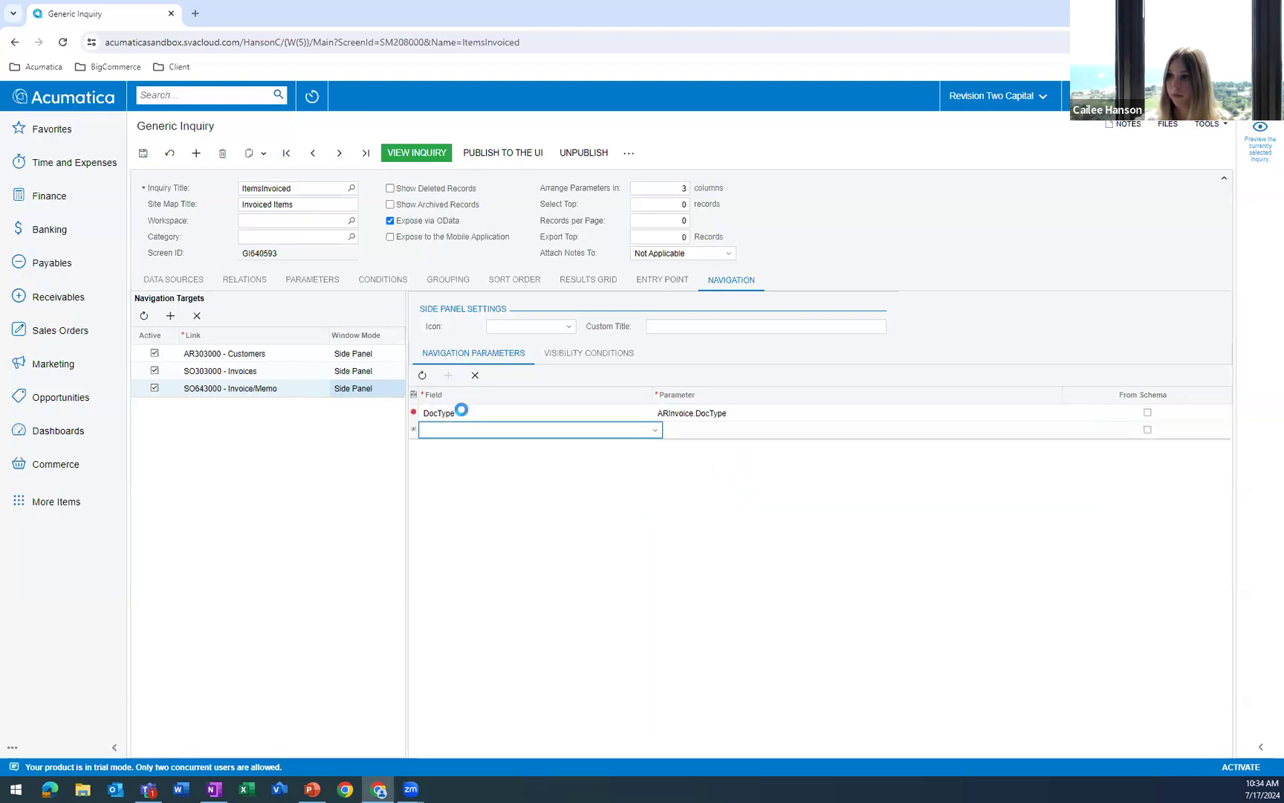
left_click(539, 431)
left_click(539, 456)
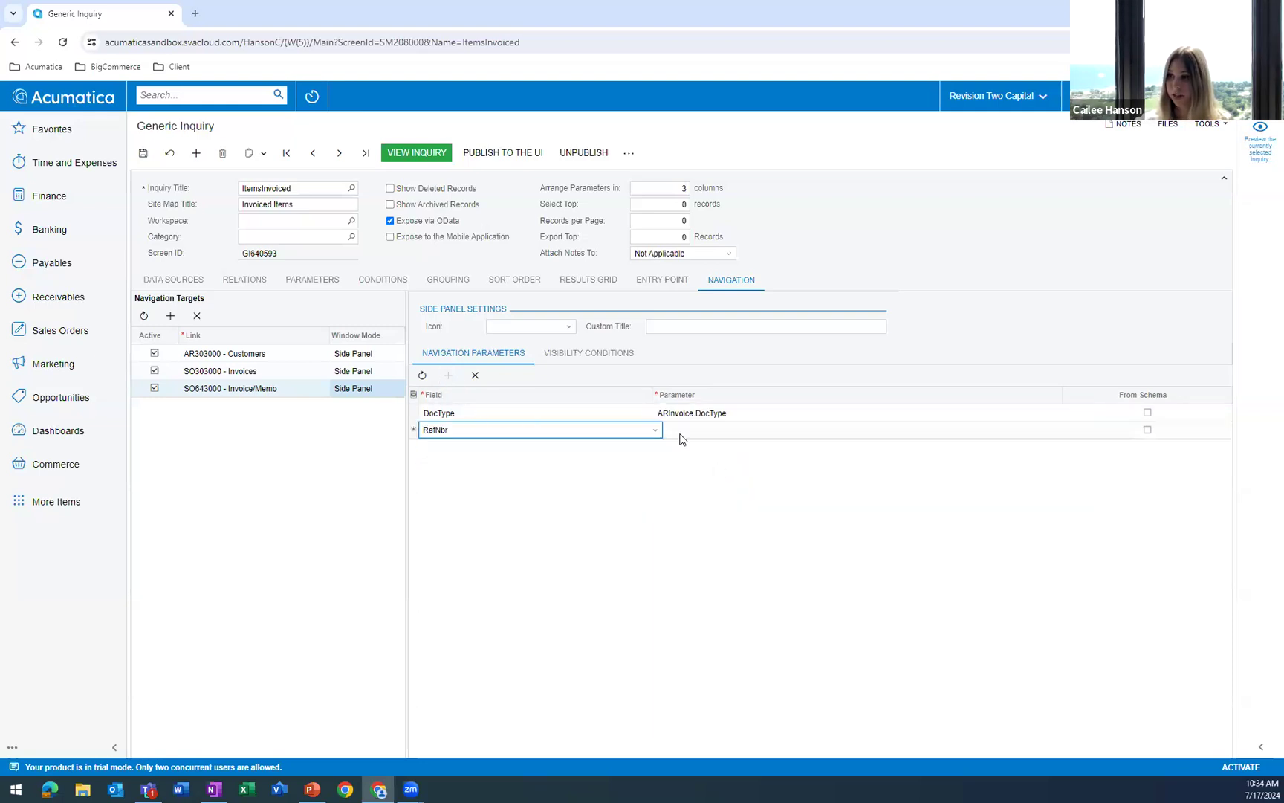
left_click(681, 430)
type("arinvoice")
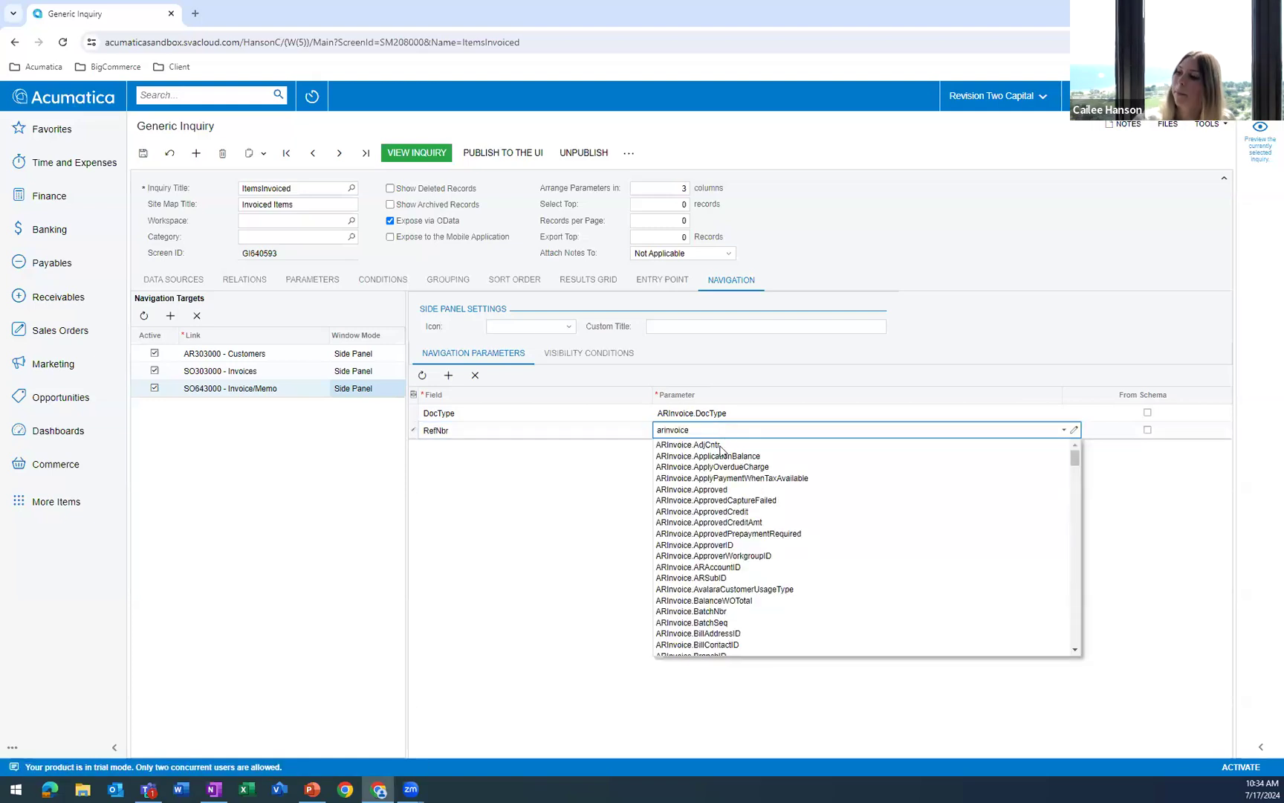
type(".ref")
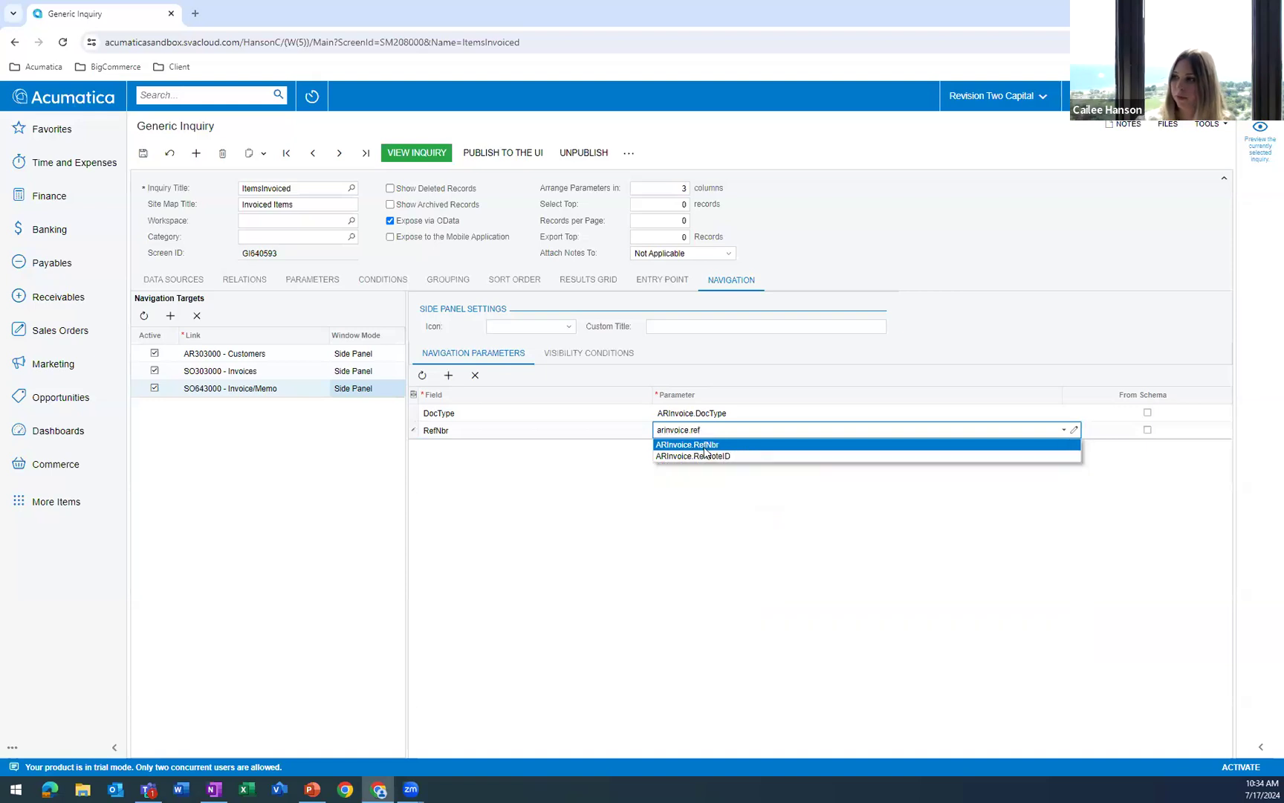
left_click(705, 445)
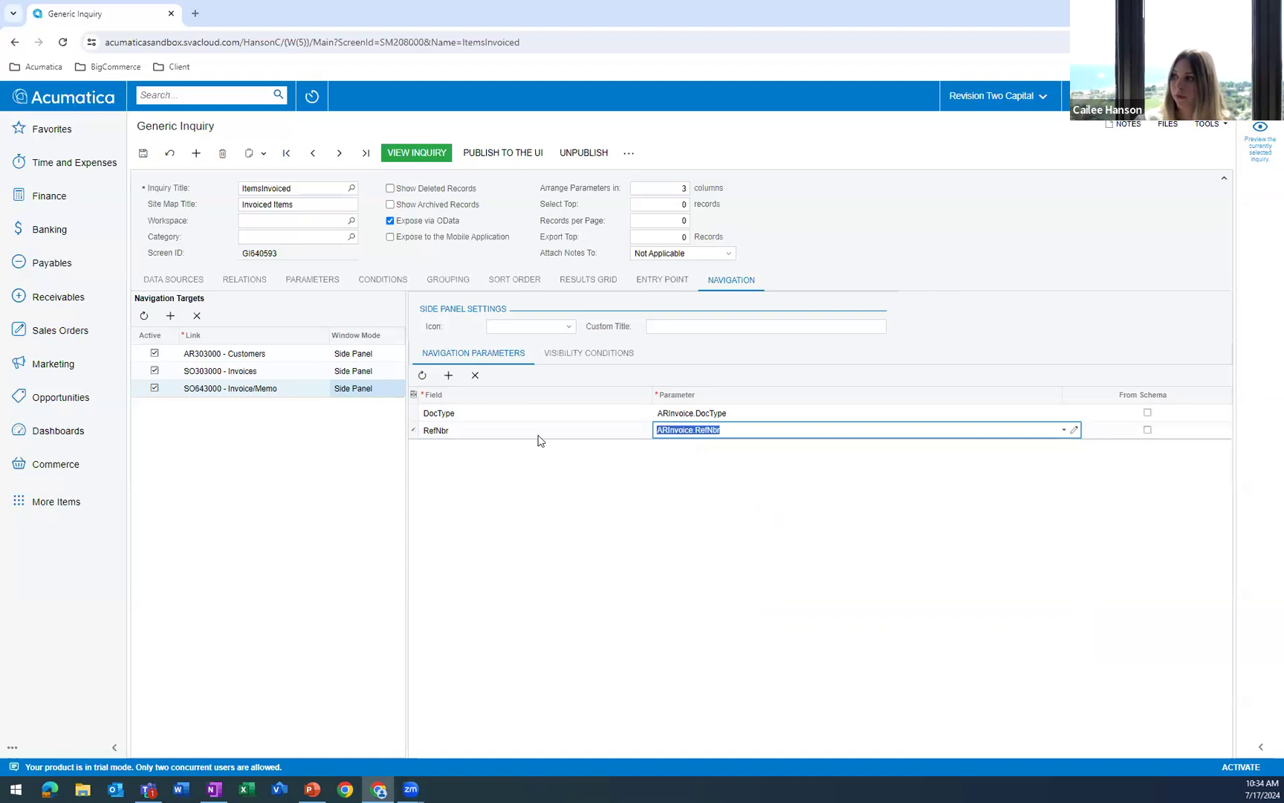
Set the side panel icon of the Invoice/Memo navigation target to check box filled.
left_click(513, 327)
scroll(541, 396, "down", 5)
scroll(542, 395, "down", 4)
scroll(542, 395, "down", 5)
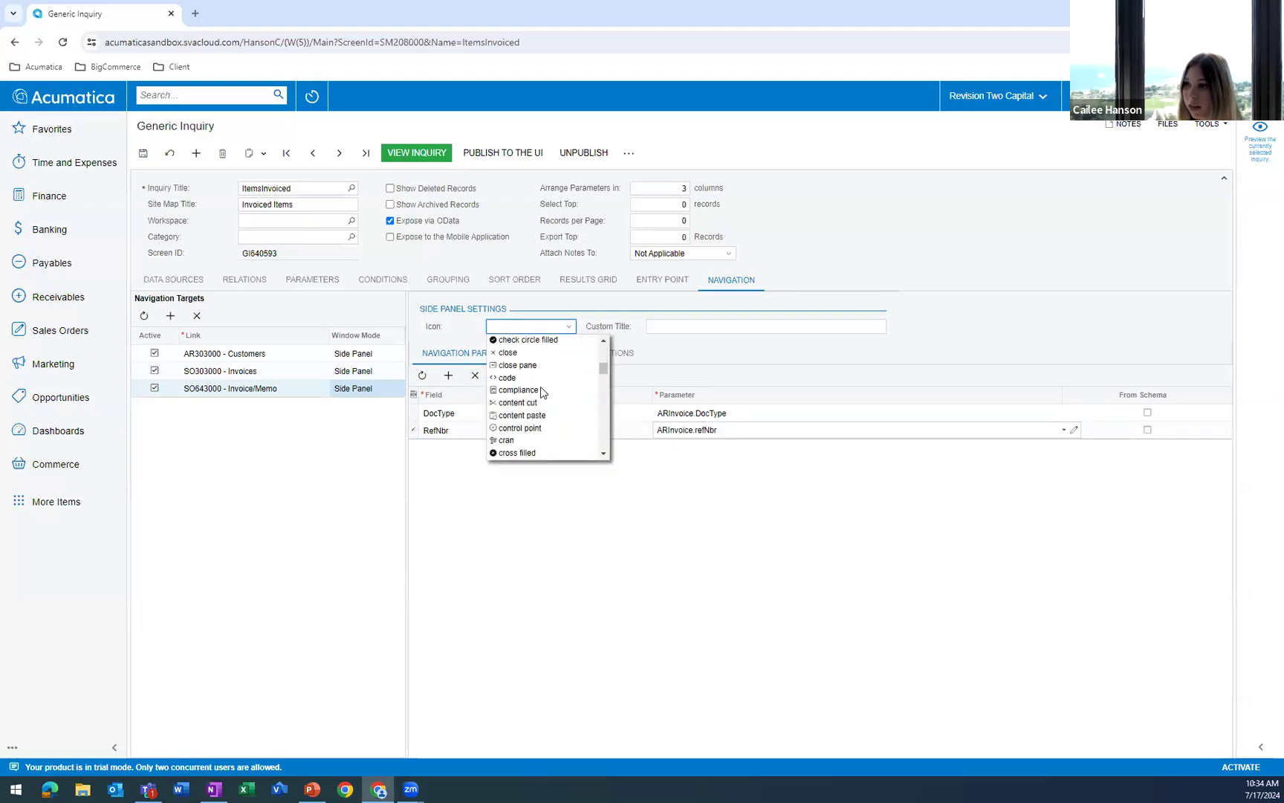
scroll(554, 390, "down", 5)
scroll(556, 379, "down", 5)
scroll(554, 383, "down", 5)
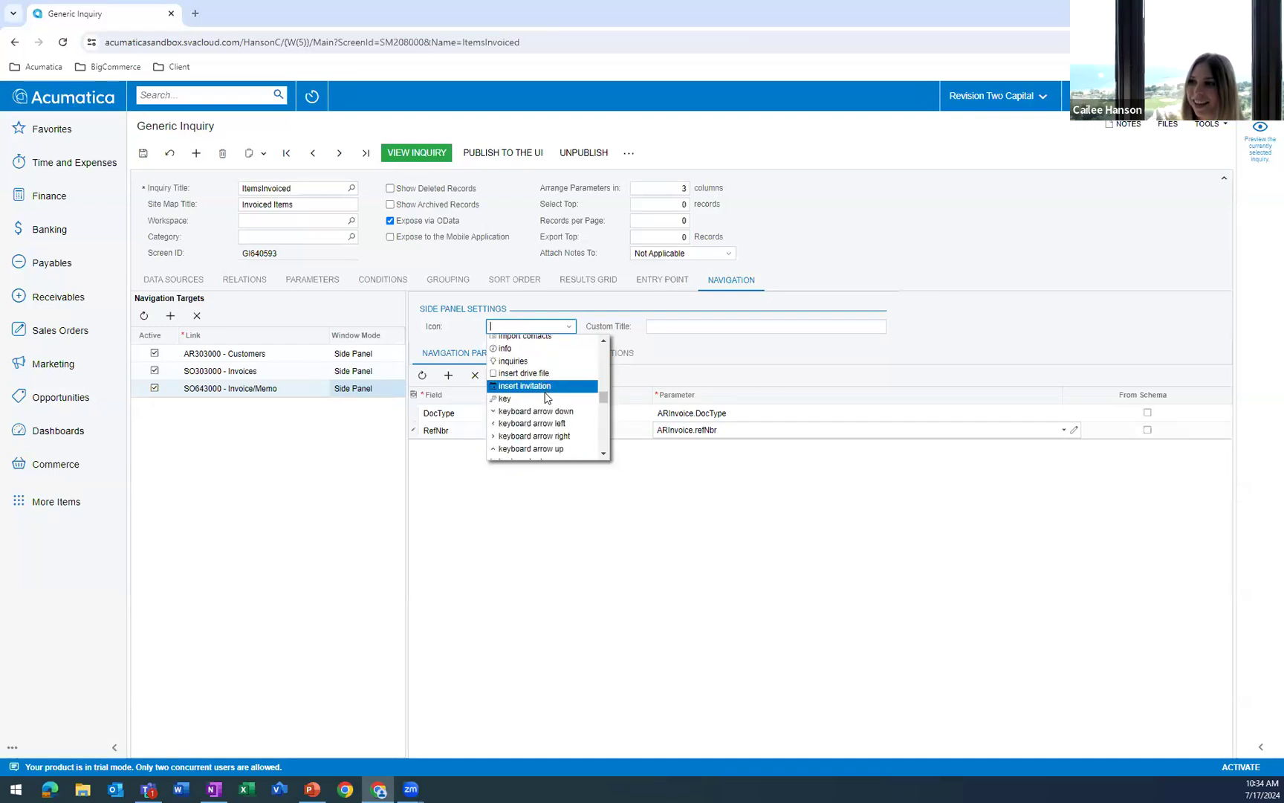
scroll(546, 397, "down", 6)
scroll(543, 402, "down", 8)
scroll(543, 412, "up", 8)
scroll(546, 416, "up", 6)
scroll(543, 402, "up", 8)
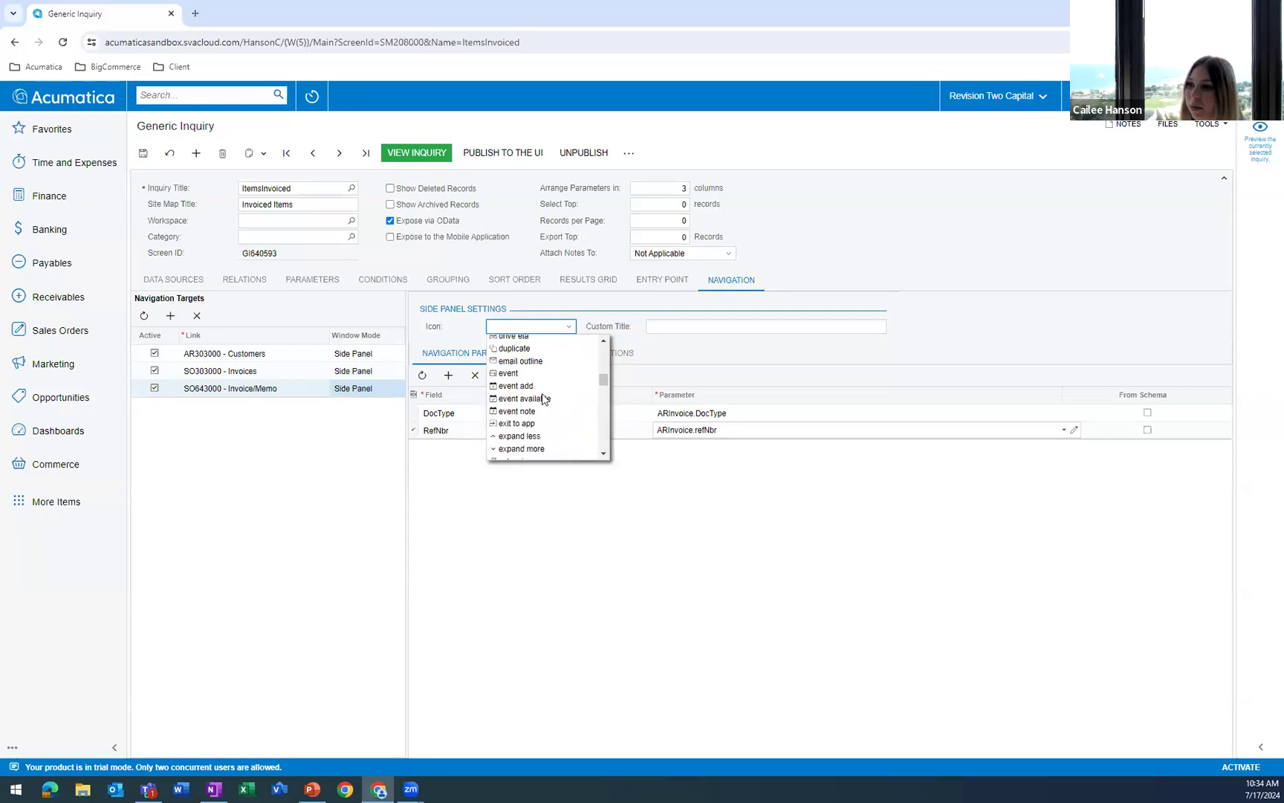
scroll(541, 394, "up", 4)
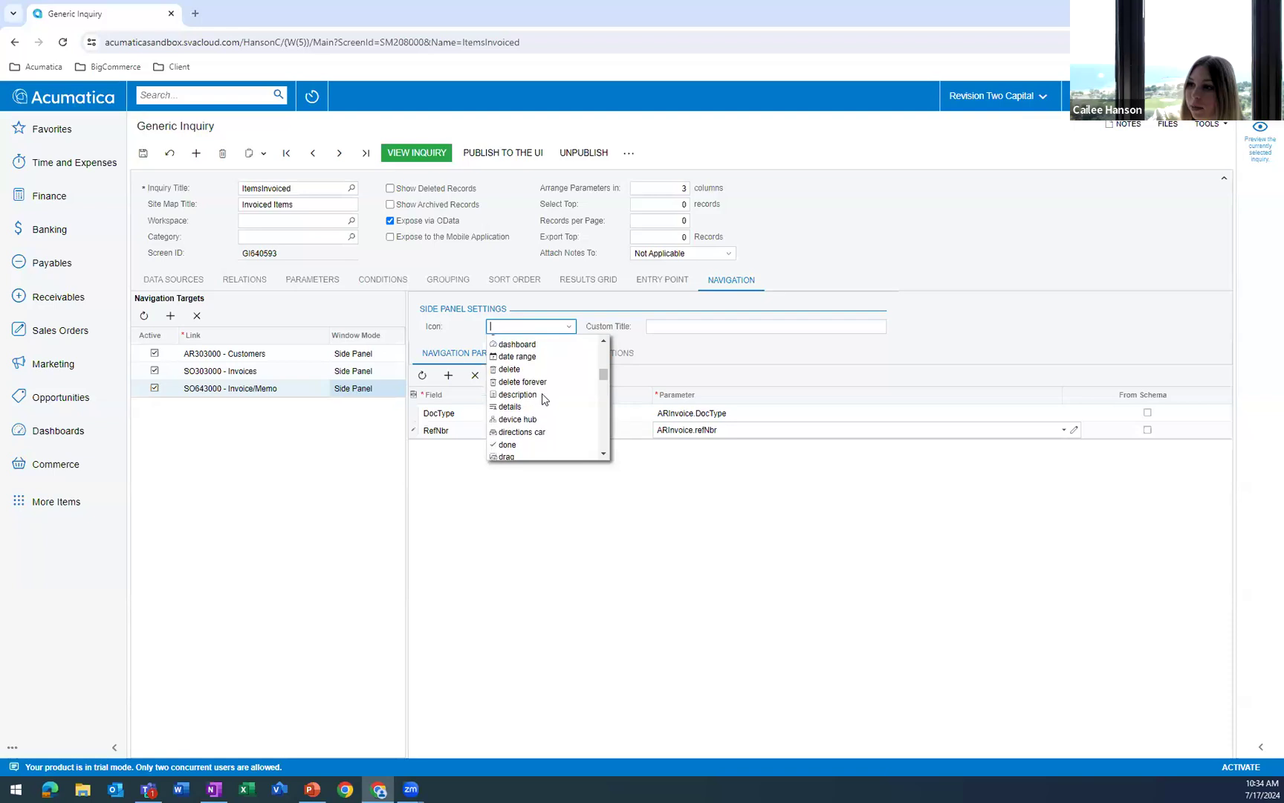
scroll(542, 394, "up", 5)
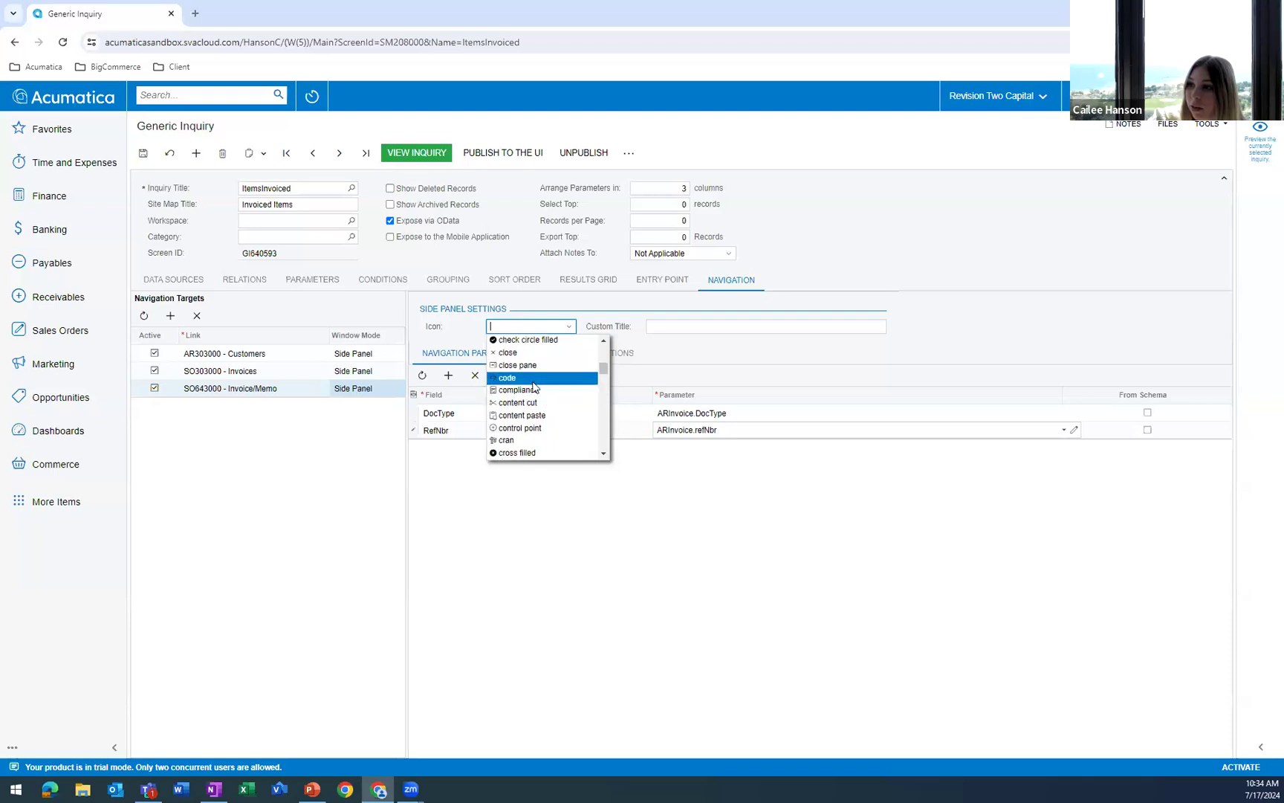
scroll(535, 395, "up", 3)
scroll(533, 399, "down", 2)
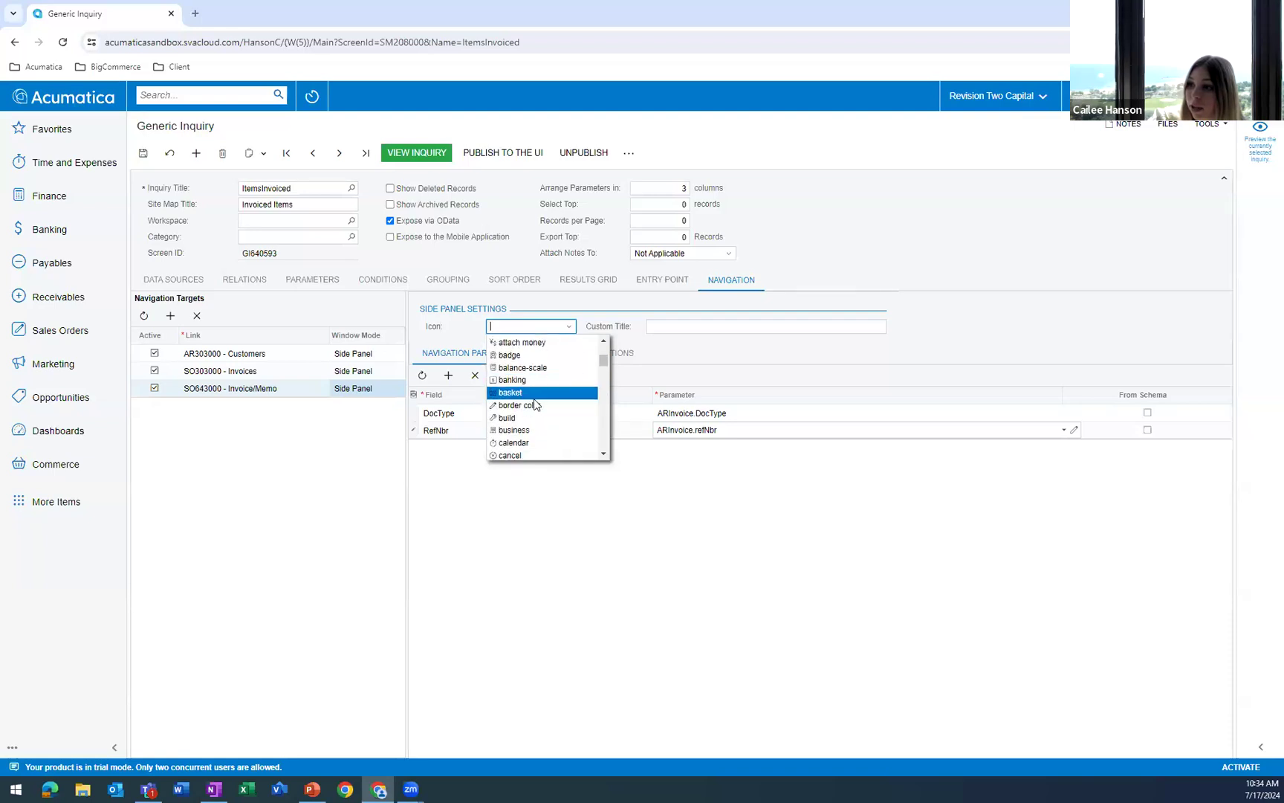
scroll(536, 394, "up", 1)
scroll(540, 391, "up", 3)
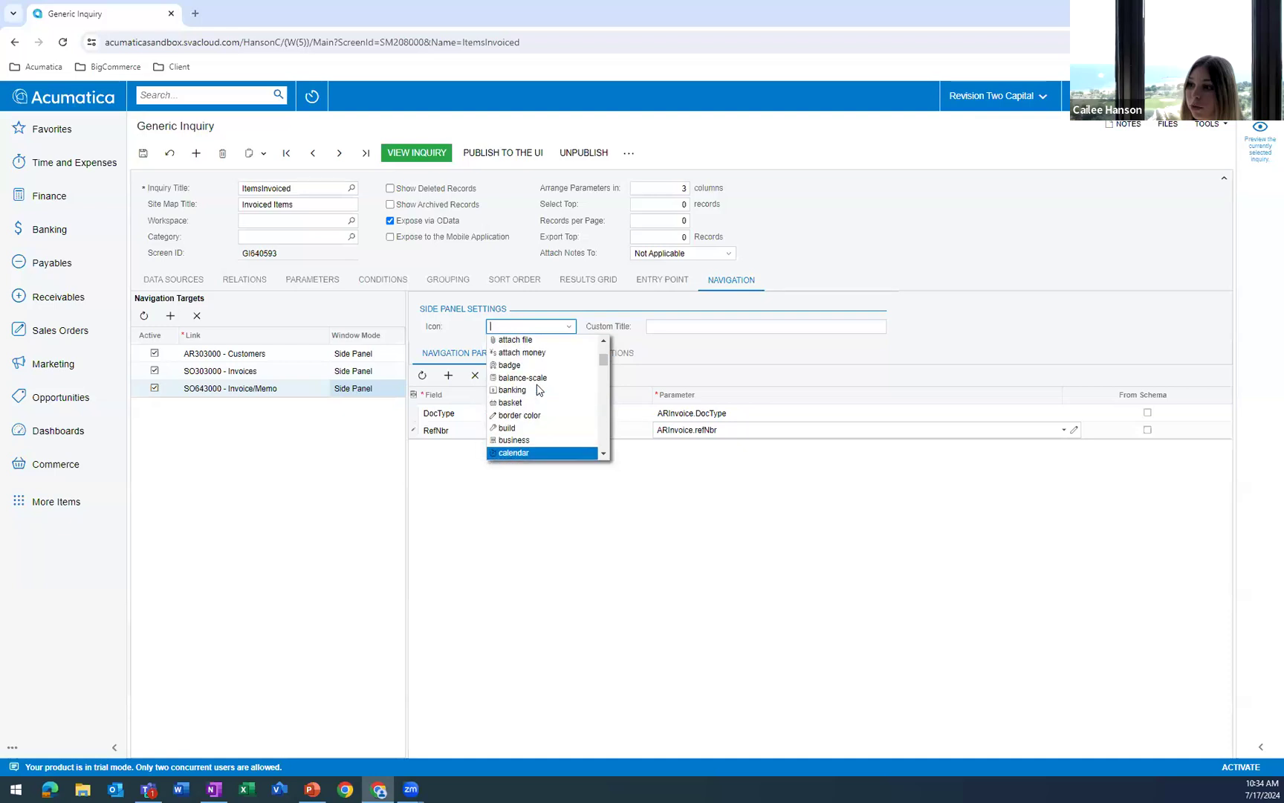
scroll(540, 391, "down", 4)
scroll(539, 391, "down", 2)
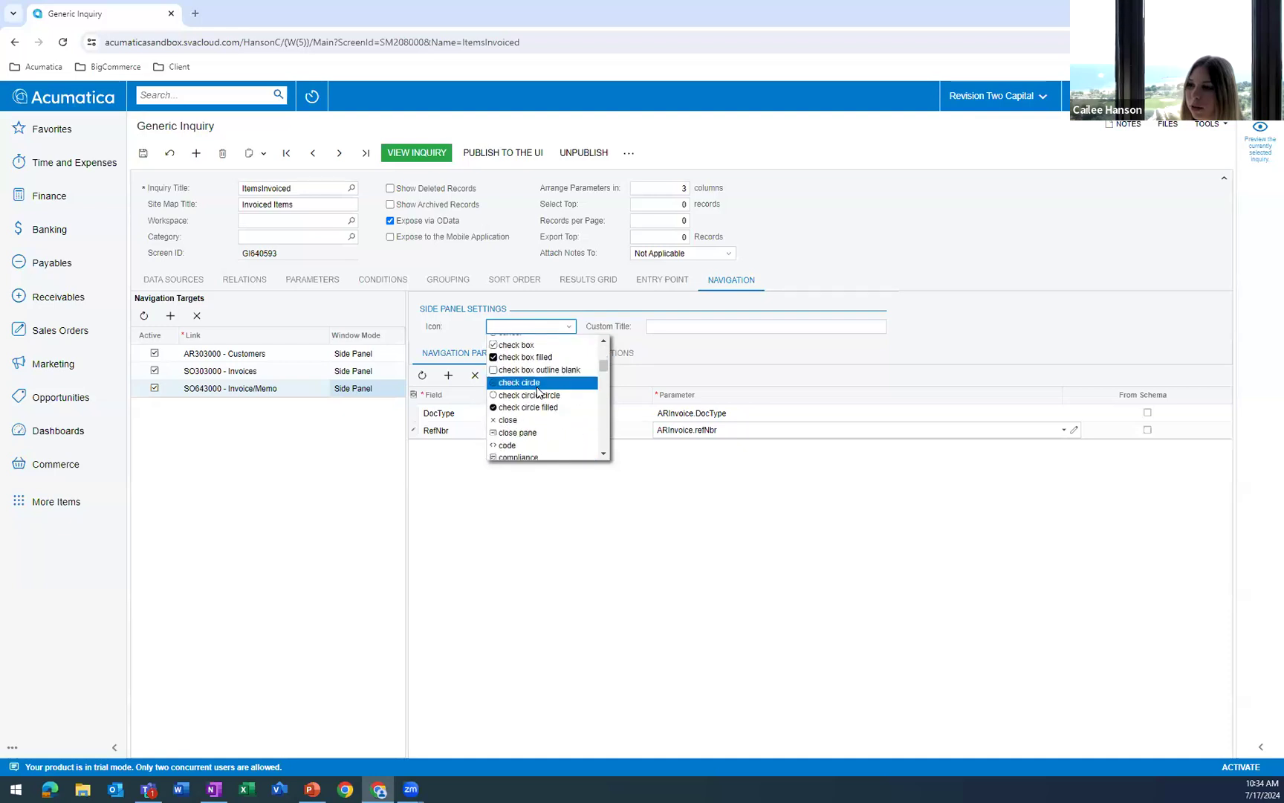
left_click(537, 356)
left_click(622, 423)
Give the Invoice/Memo side panel the custom title Invoice Document and save the inquiry.
left_click(657, 326)
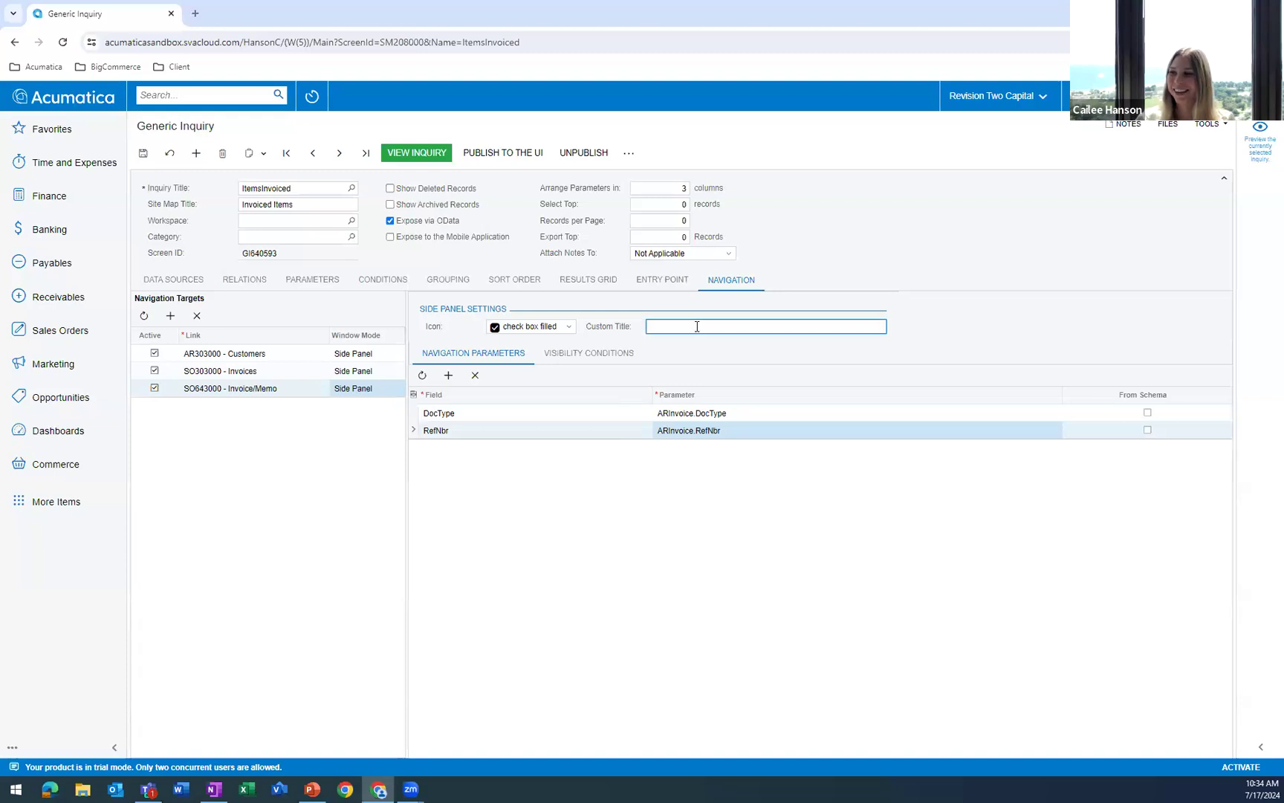
type("Invoice Document")
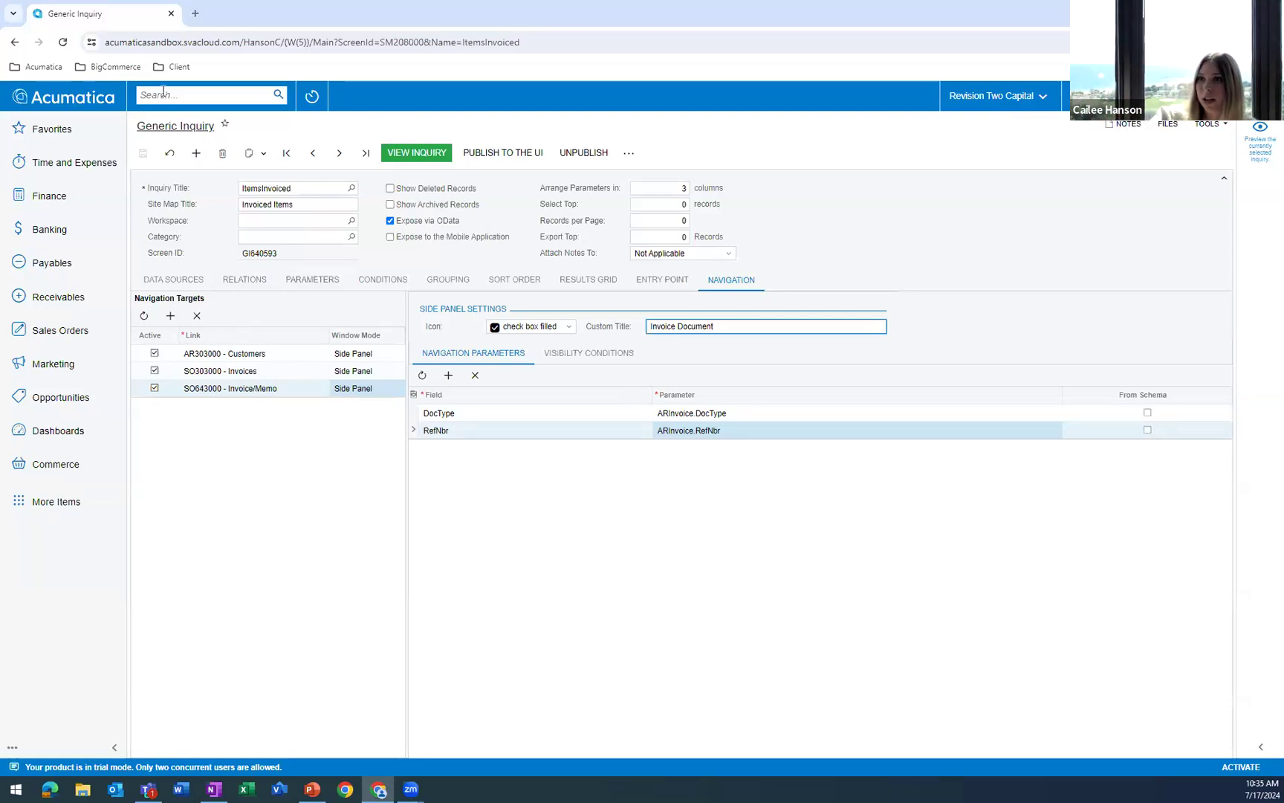
Return to the Customer View dashboard and drill down from the 2024 Profitability by State chart into its invoiced items.
left_click(99, 106)
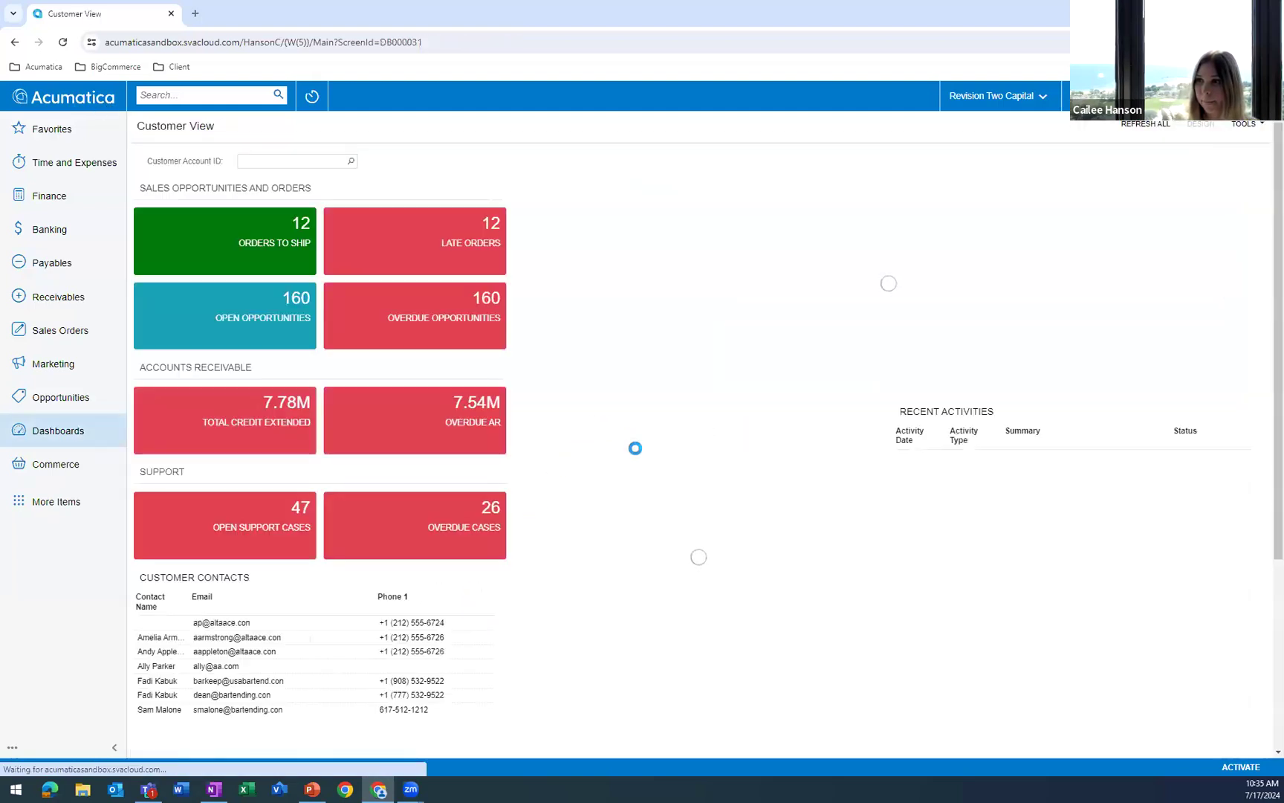
scroll(660, 464, "down", 4)
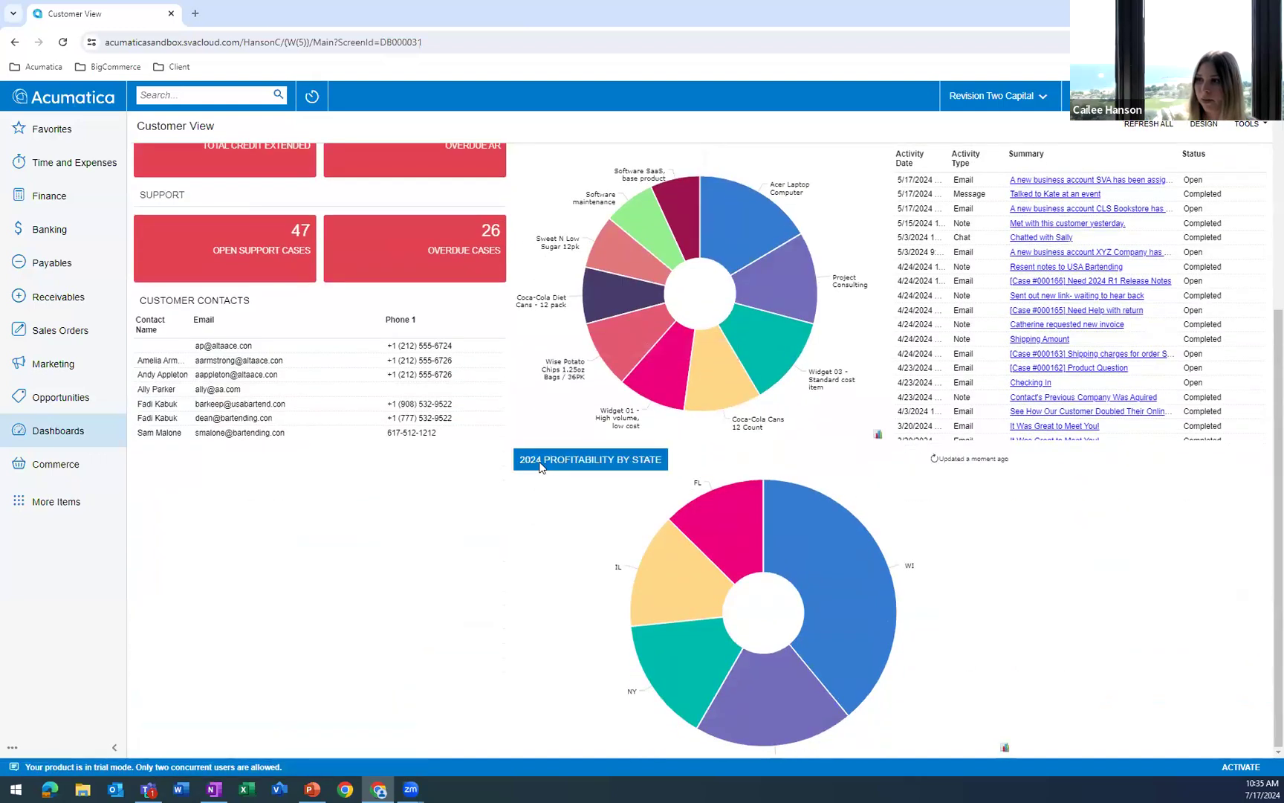
left_click(603, 461)
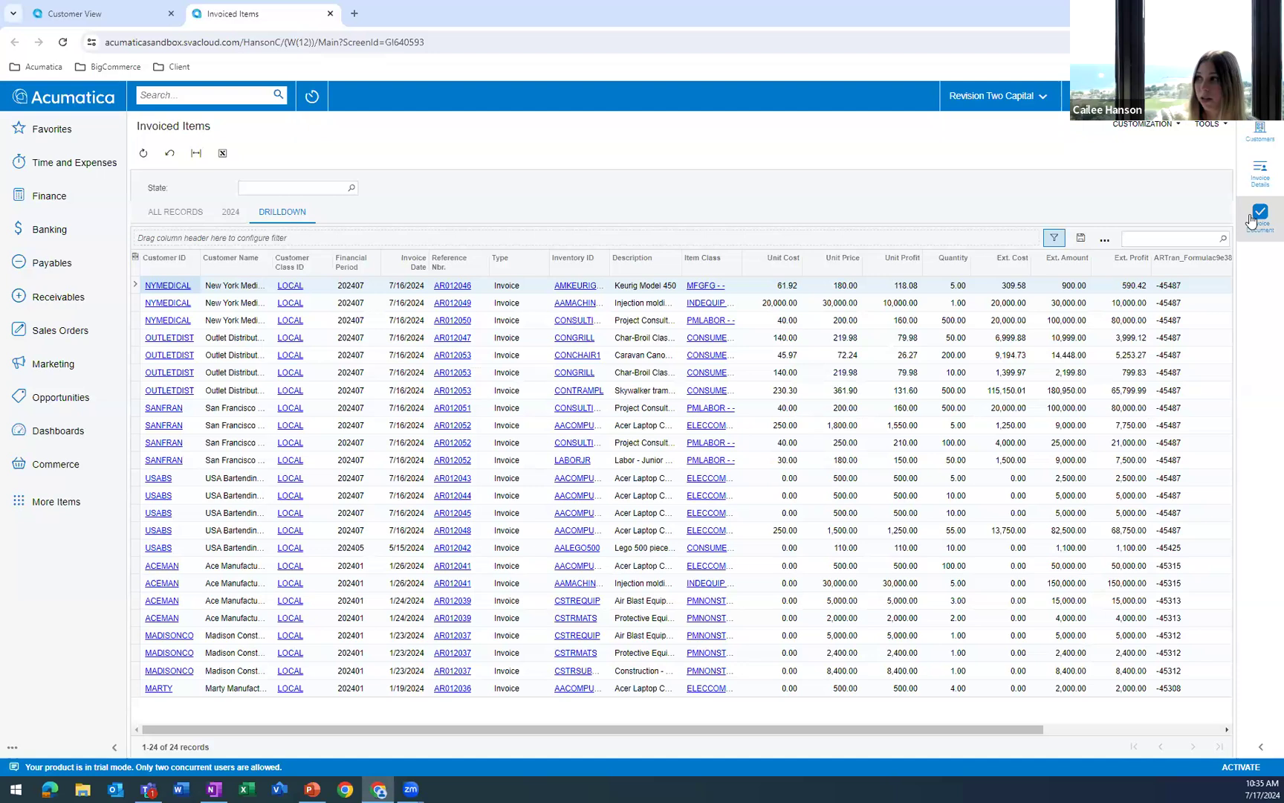
Display the Invoice Document side panel and preview the printed invoices for a New York Medical row and a San Francisco row.
left_click(1263, 177)
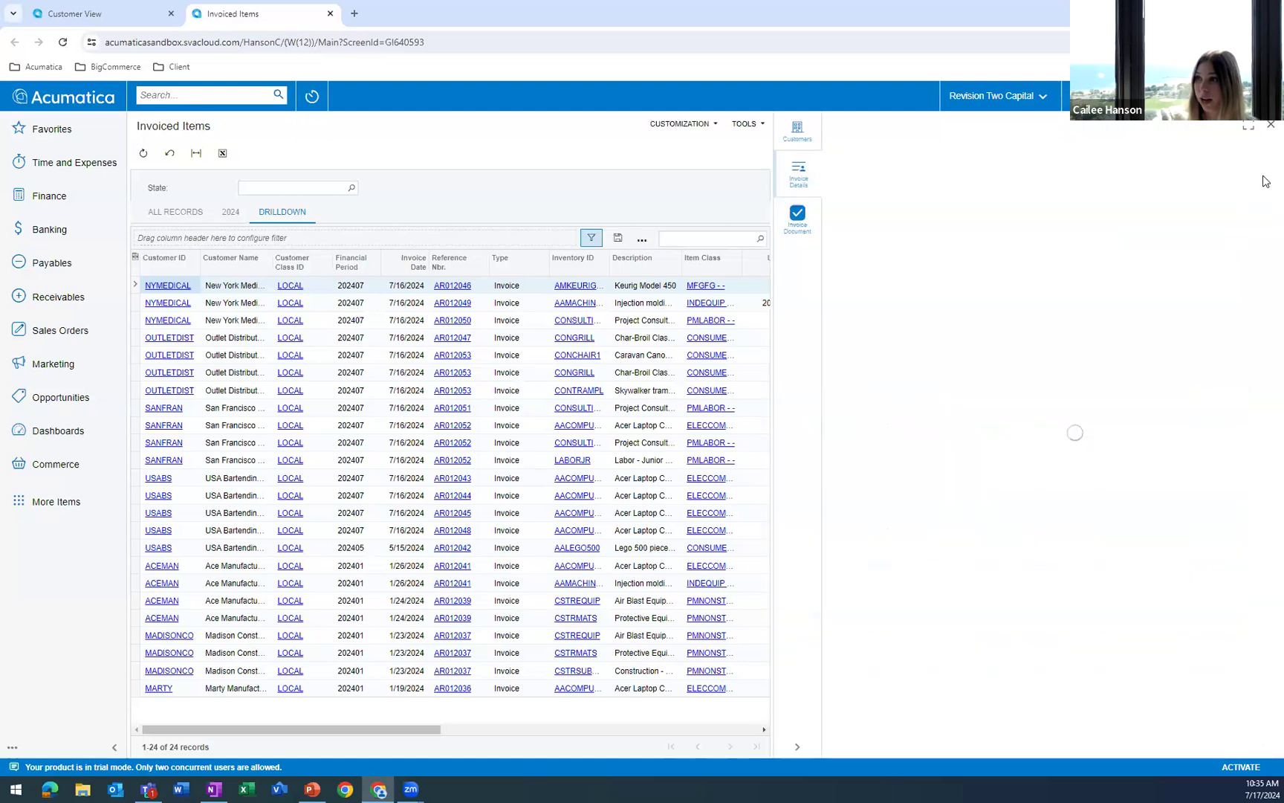
left_click(796, 235)
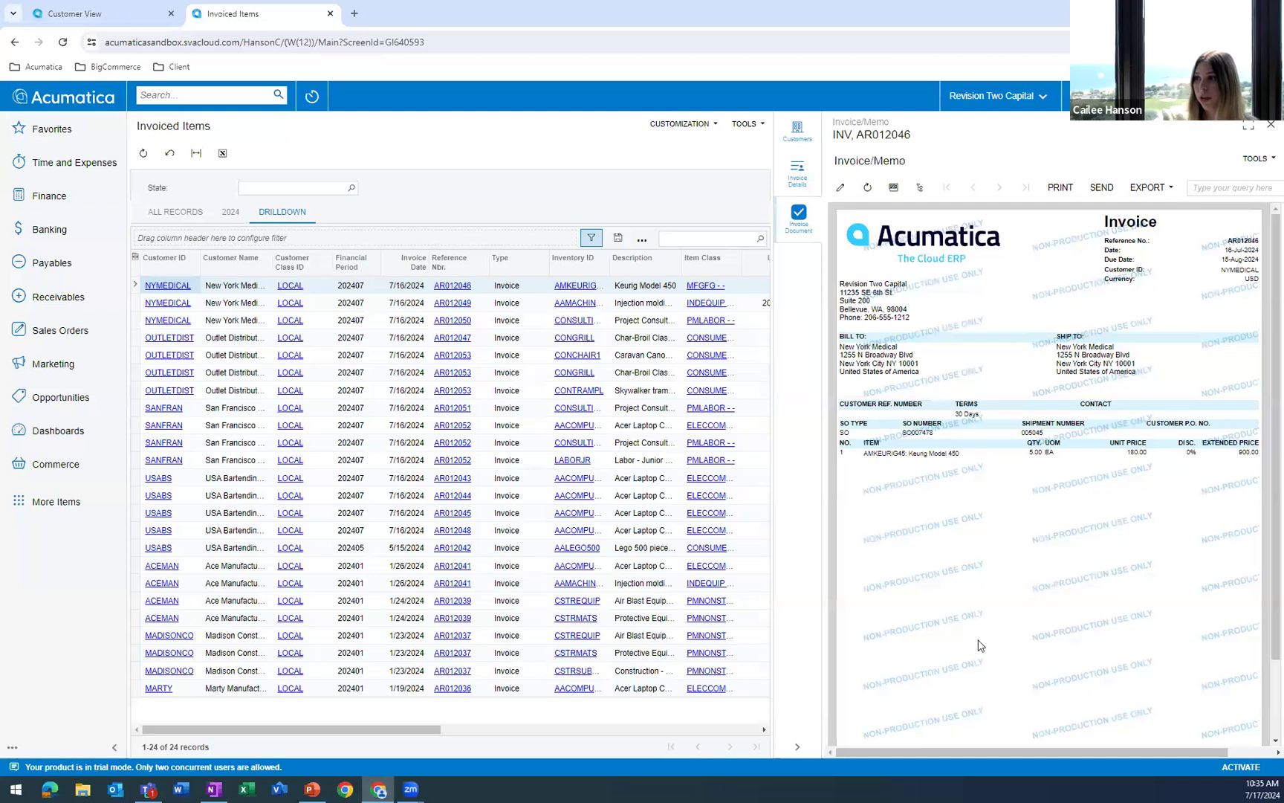
left_click(427, 319)
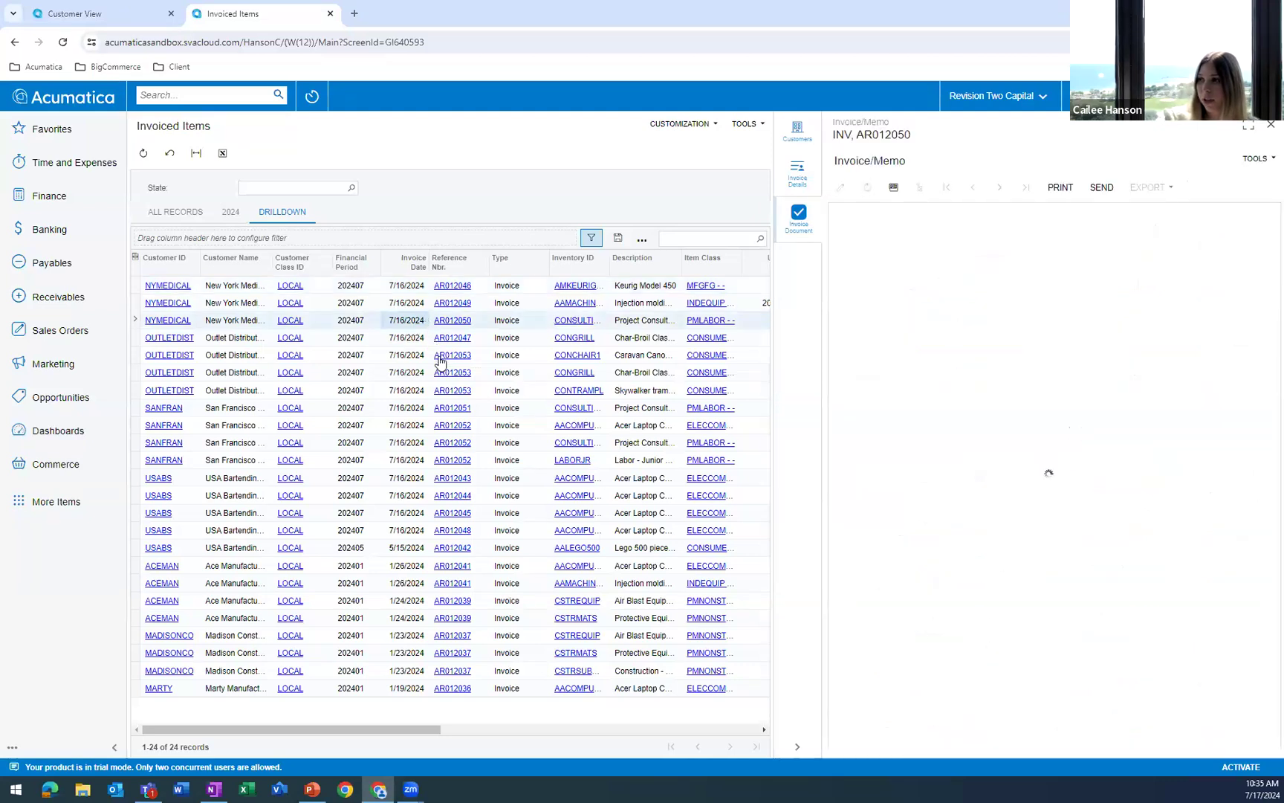
left_click(460, 407)
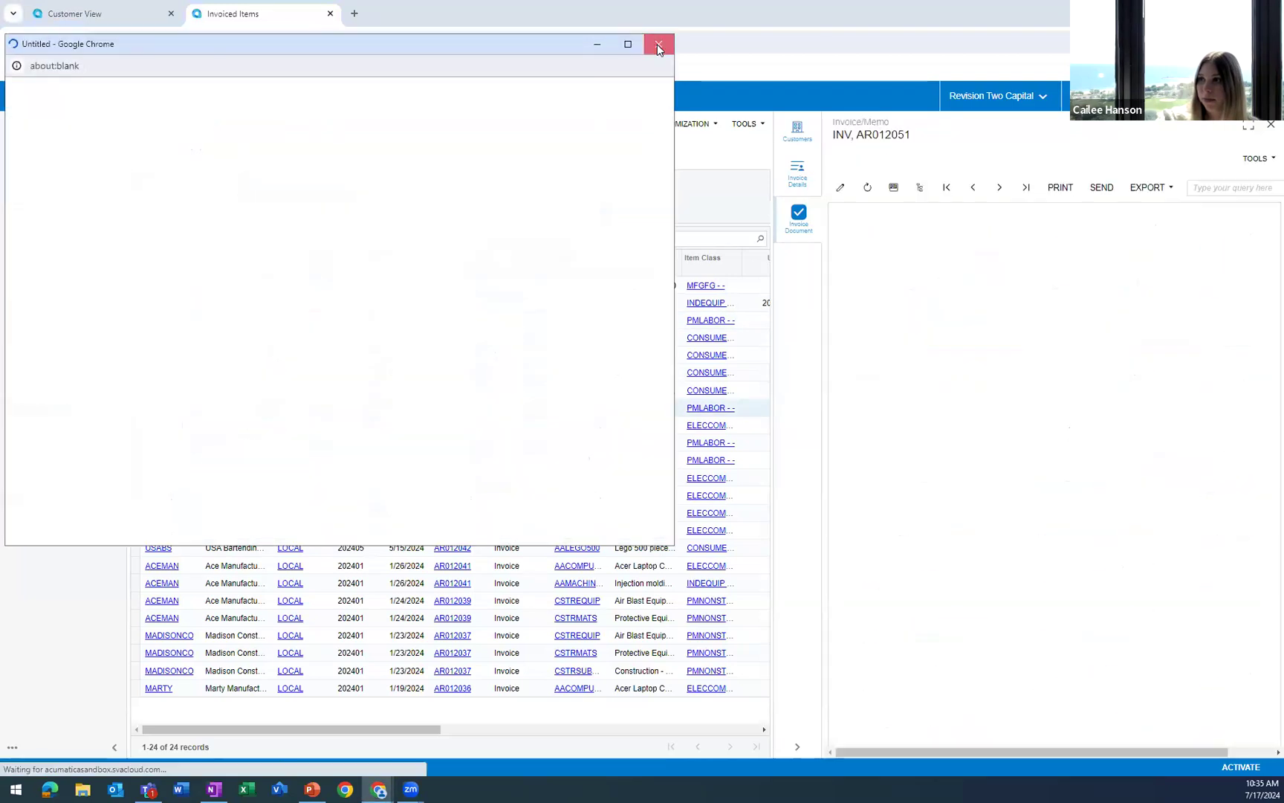
left_click(657, 44)
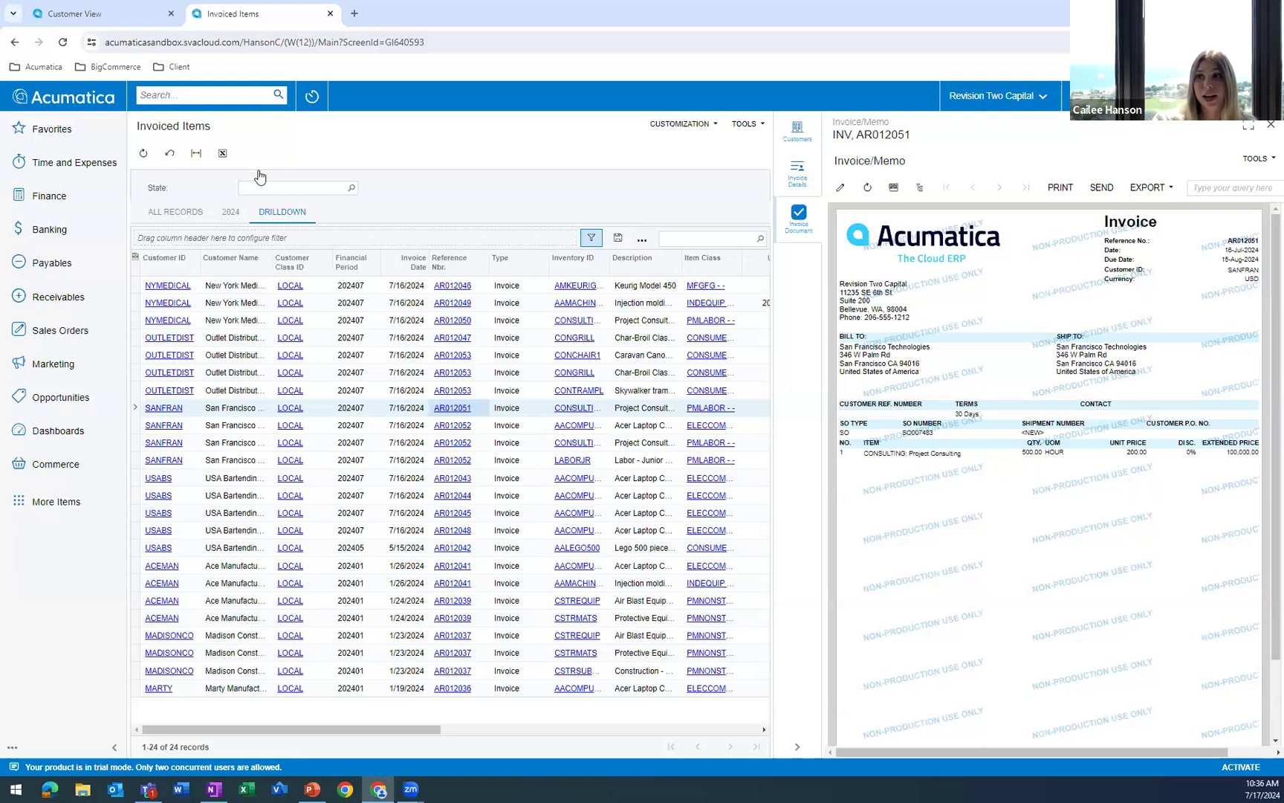
Go back to the Customer View dashboard and review its sold items, profitability by state and sales order trend charts.
left_click(119, 16)
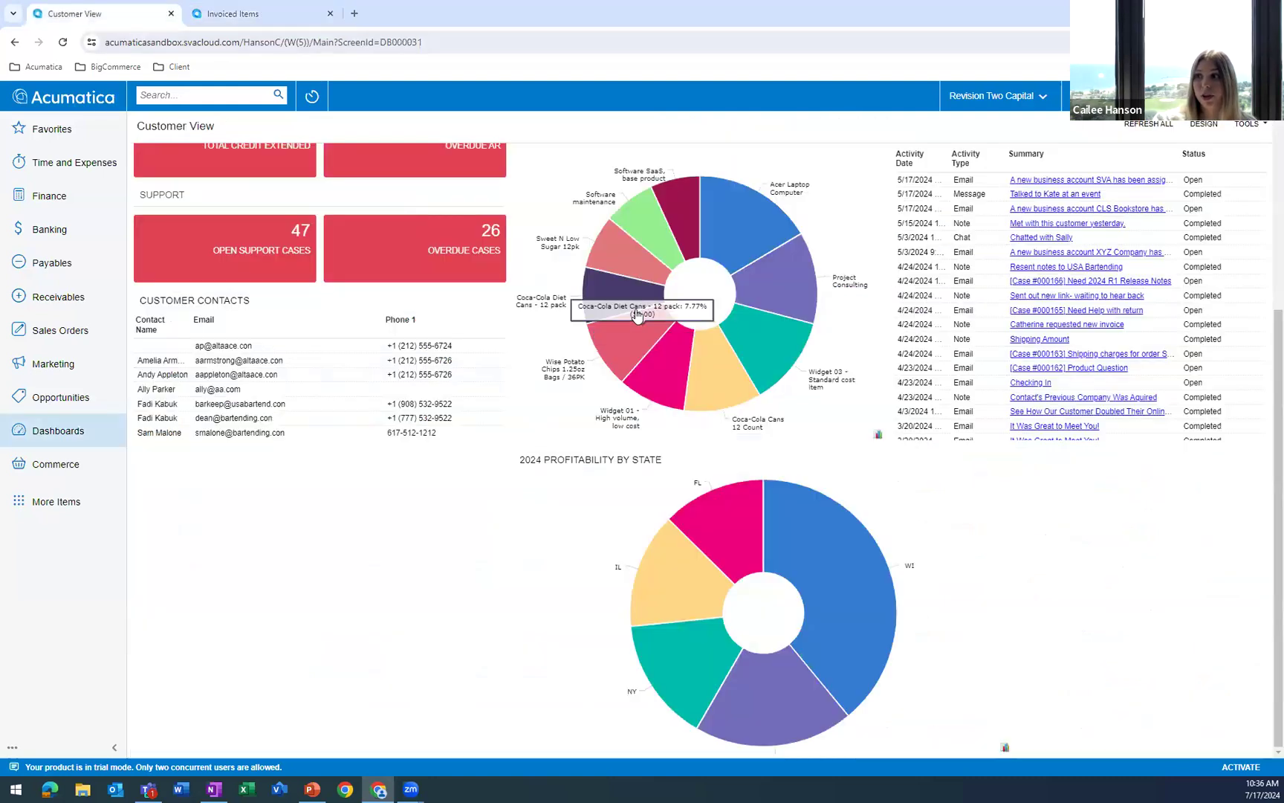
scroll(765, 416, "up", 1)
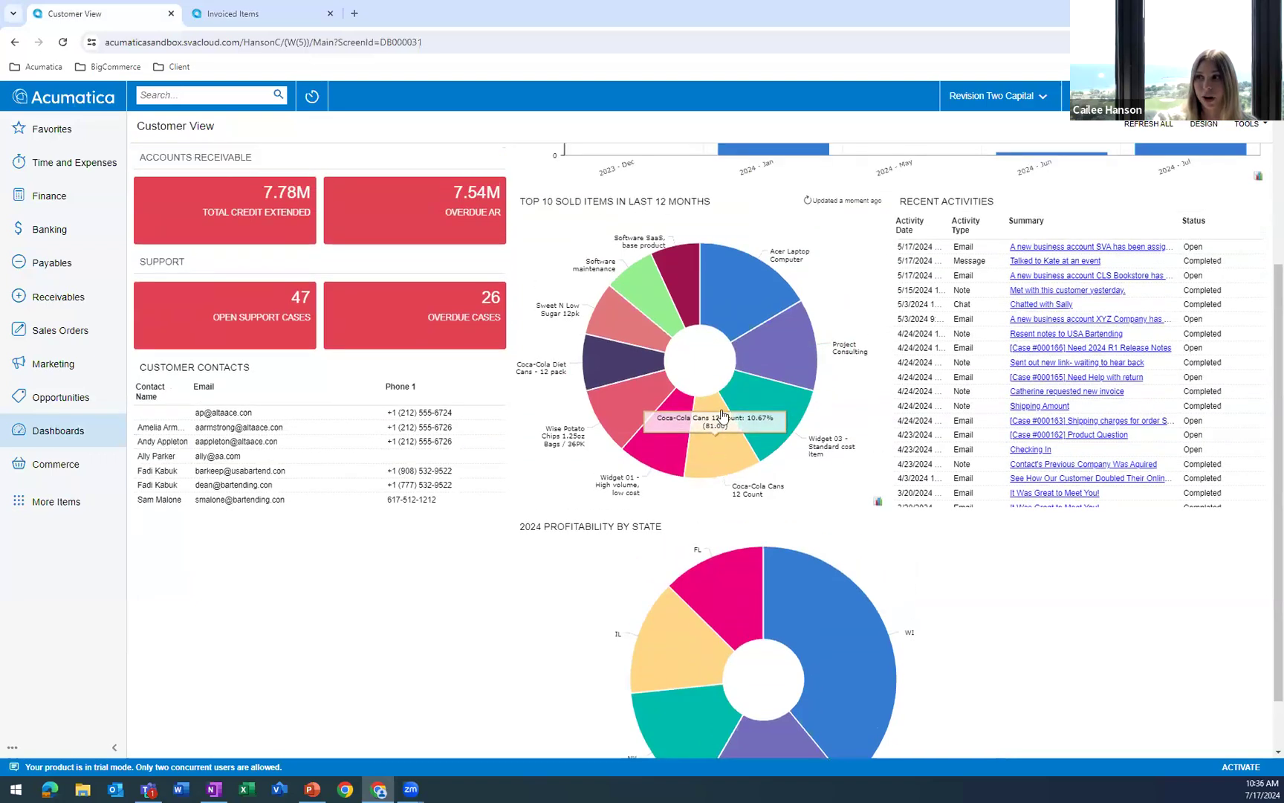
scroll(785, 477, "down", 1)
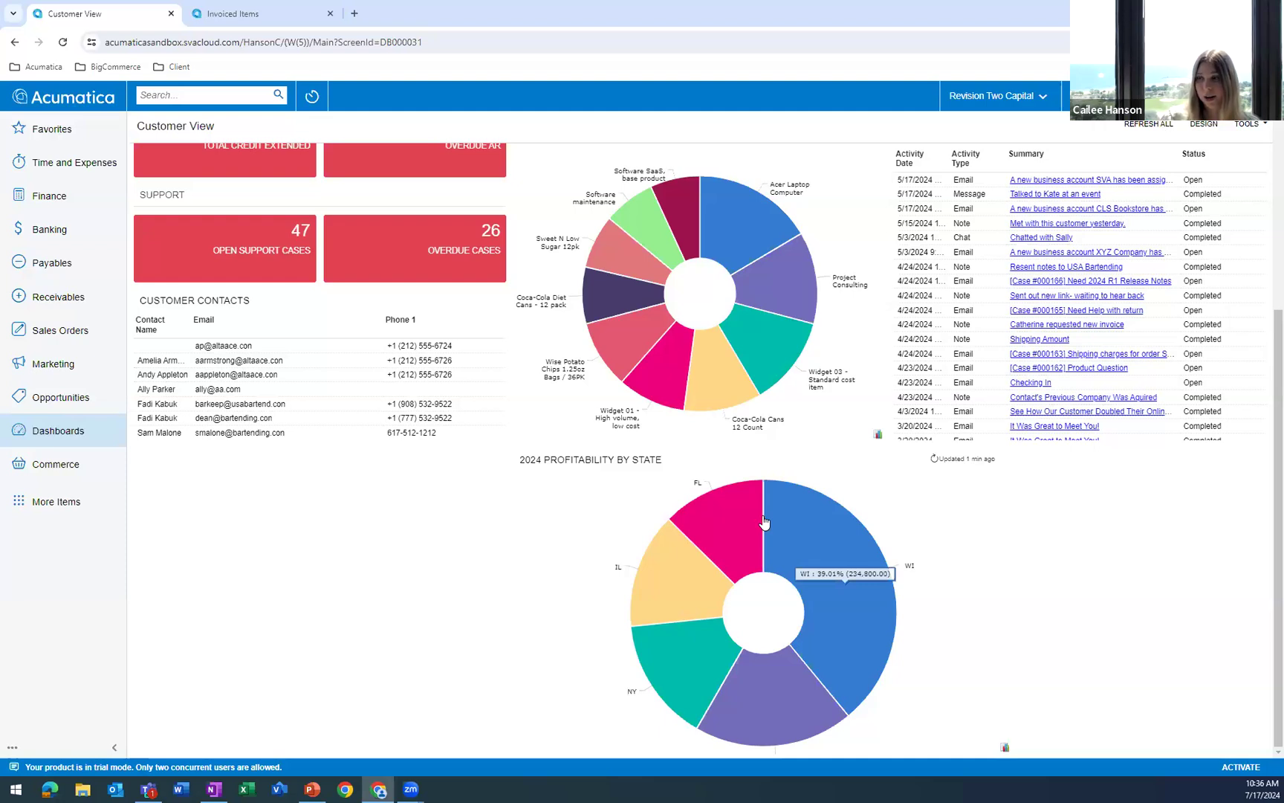
scroll(755, 508, "up", 3)
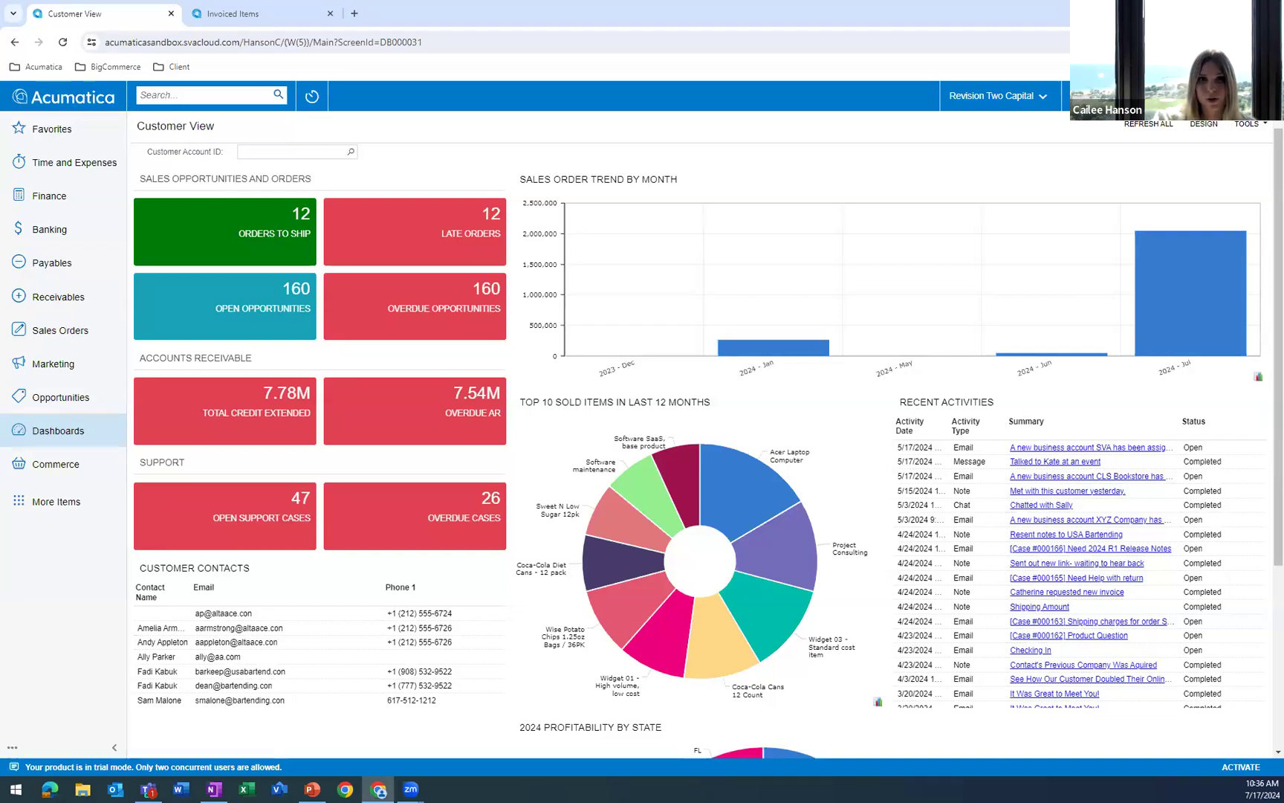
Switch to the PowerPoint presentation, start the slide show from the beginning and advance to the Agenda slide.
key("alt+Tab")
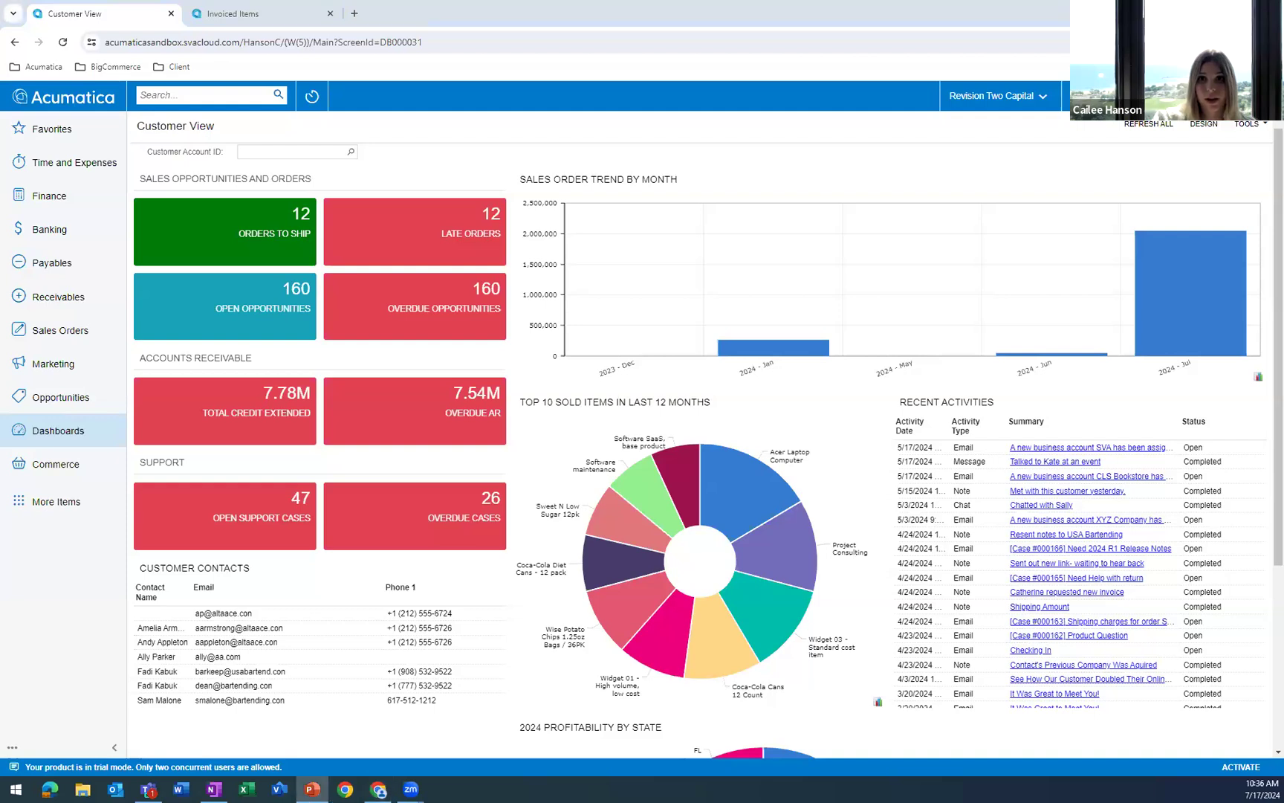
key("F5")
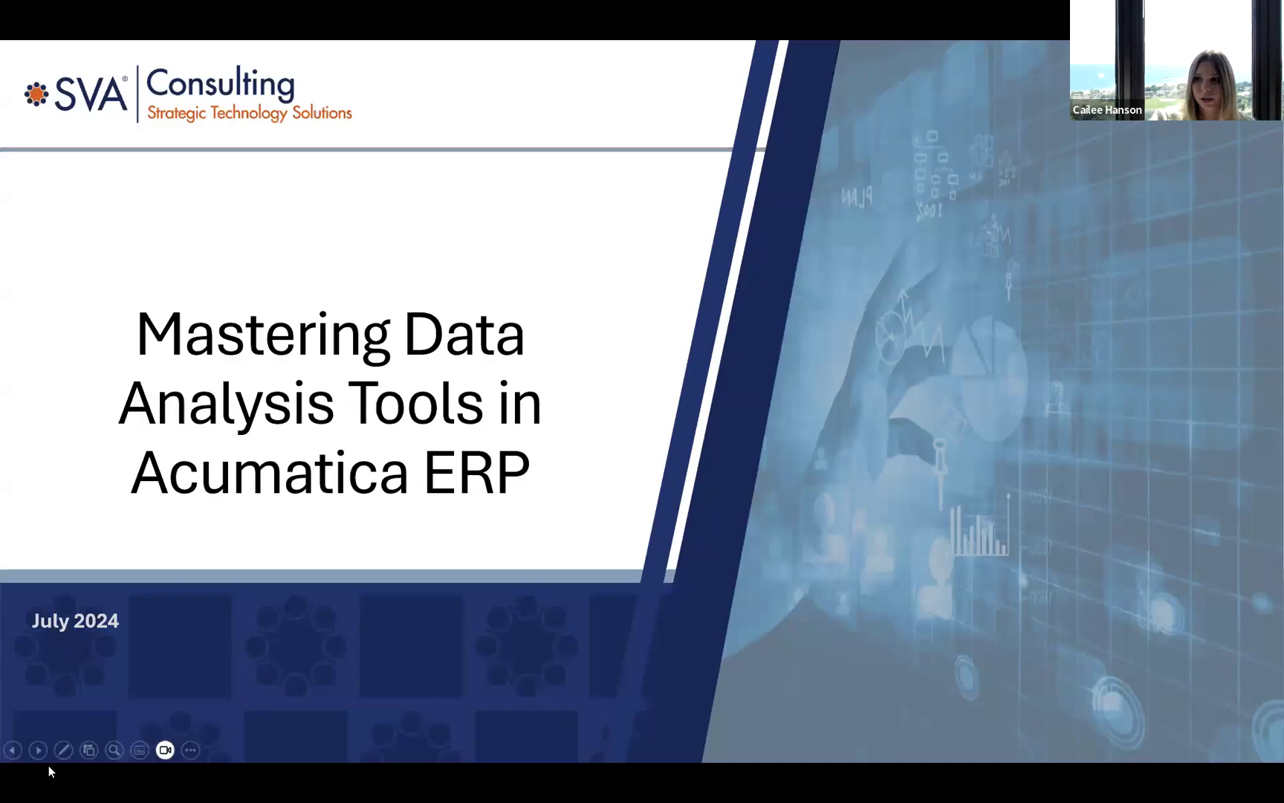
left_click(41, 753)
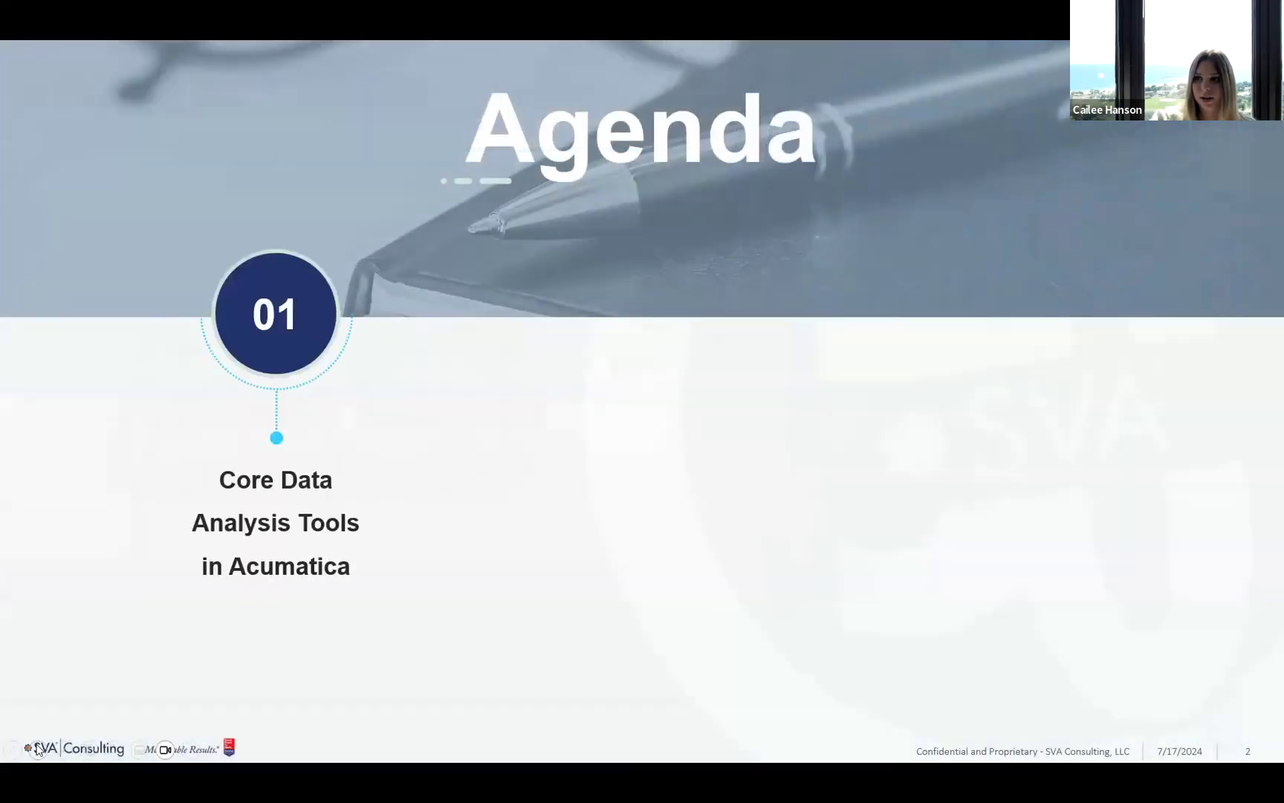